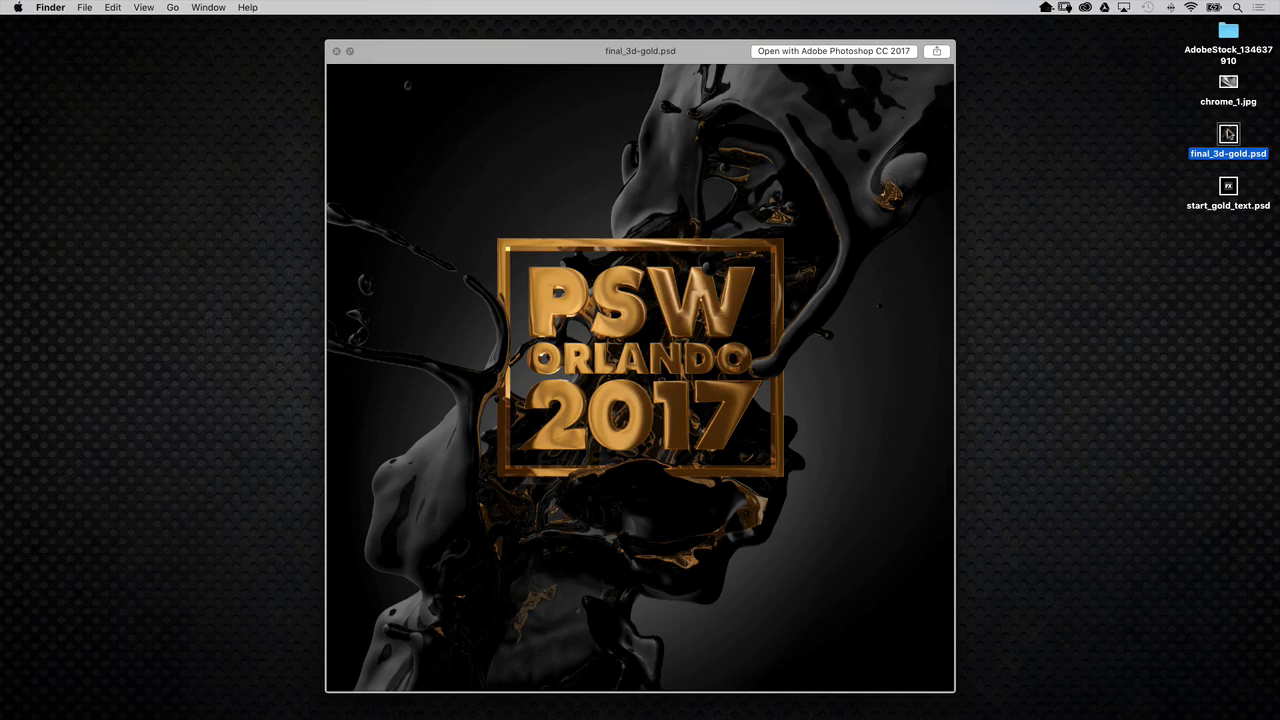
Step: Close the image preview, switch to start_gold_text.psd in Photoshop and show its MASTER FX TRAINING text layer
key(space)
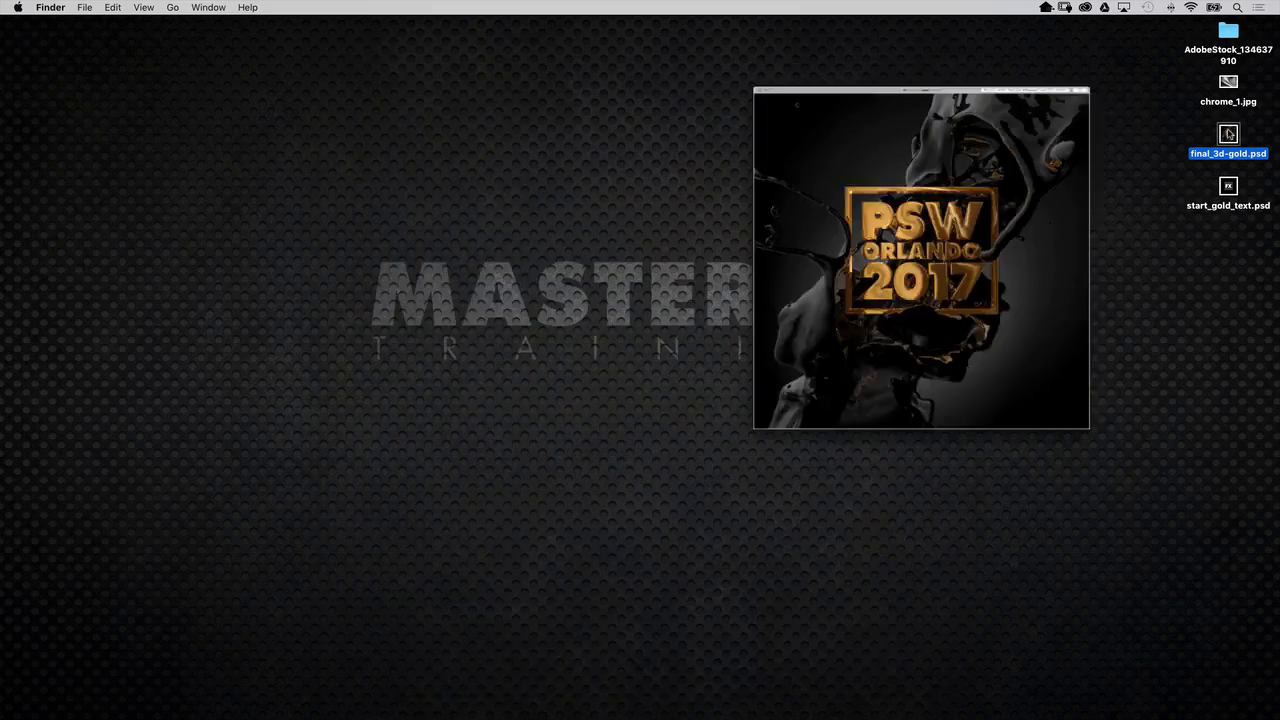
click(822, 704)
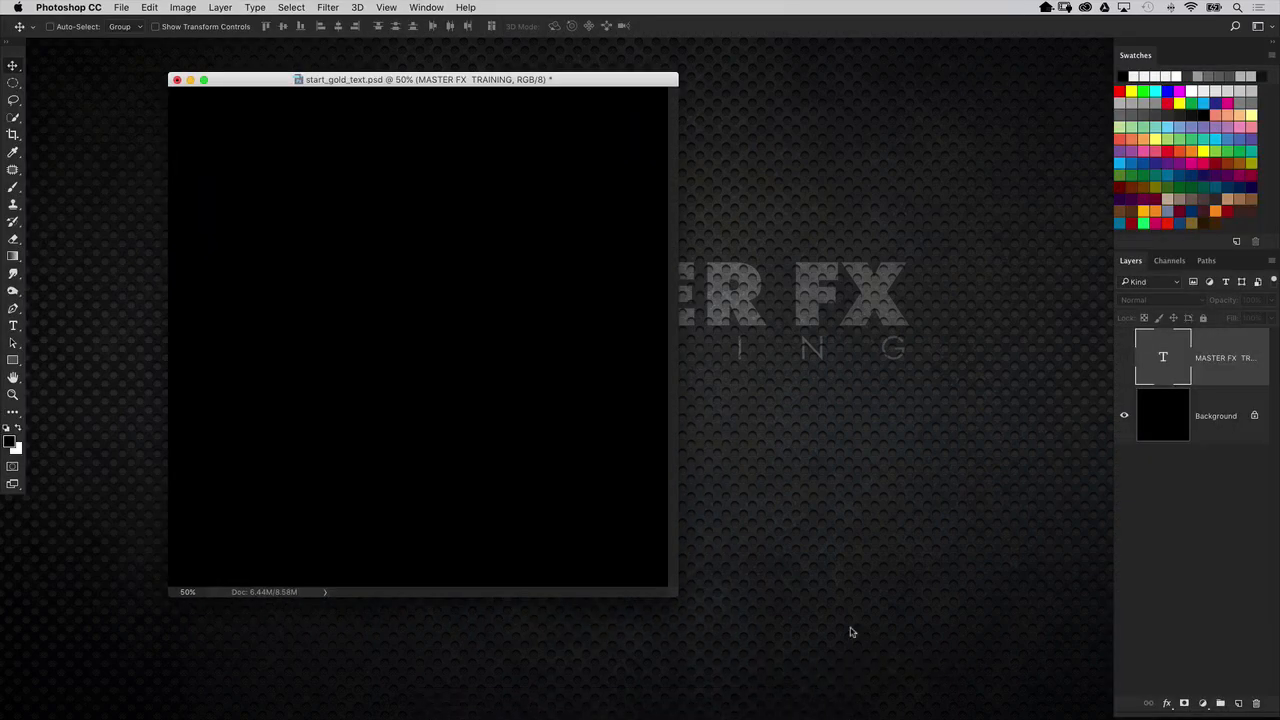
click(1124, 360)
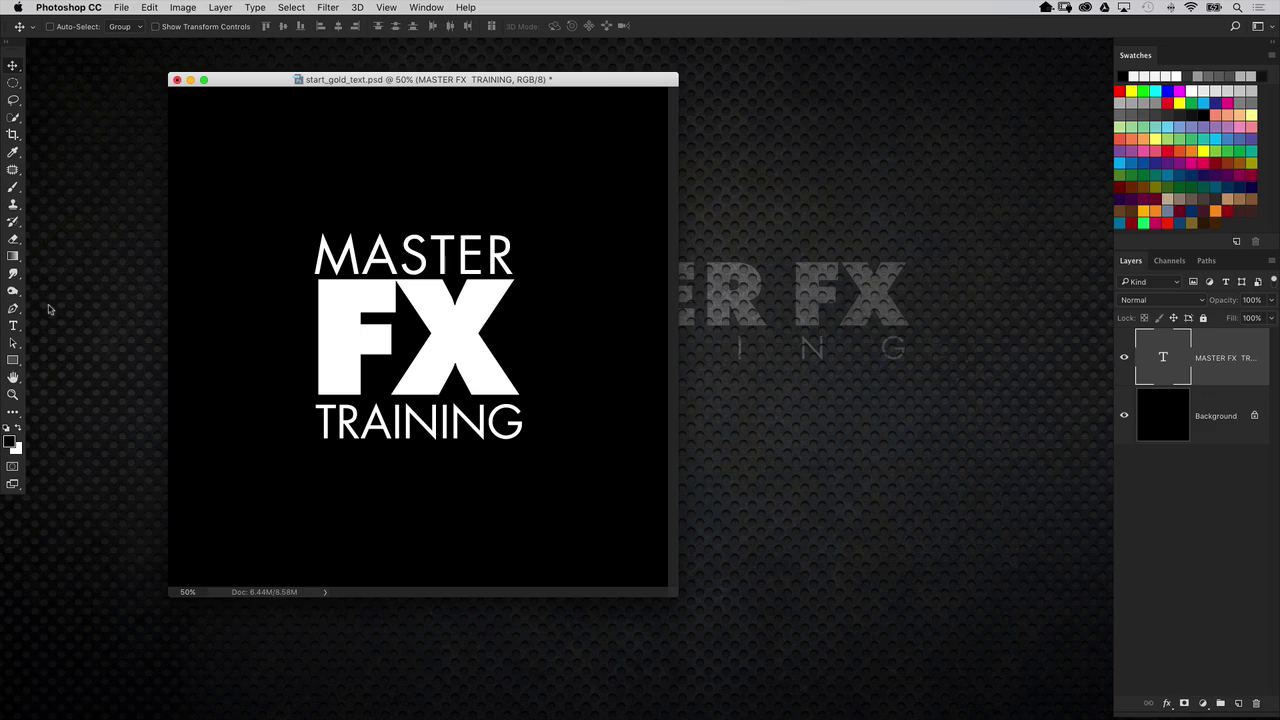
Step: With the Layers panel floated beside the document, hide the Background layer and fill the MASTER FX TRAINING text with black
drag(1145, 265, 800, 135)
drag(927, 272, 944, 460)
click(776, 282)
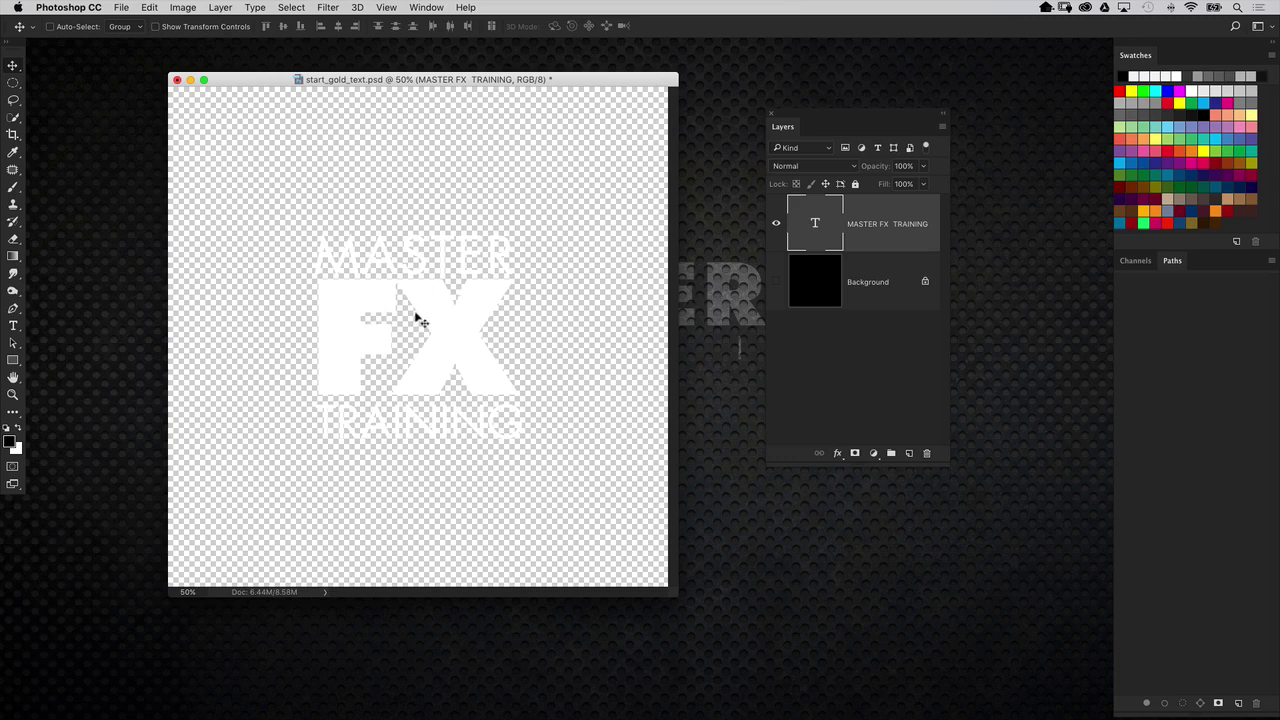
key(alt+BackSpace)
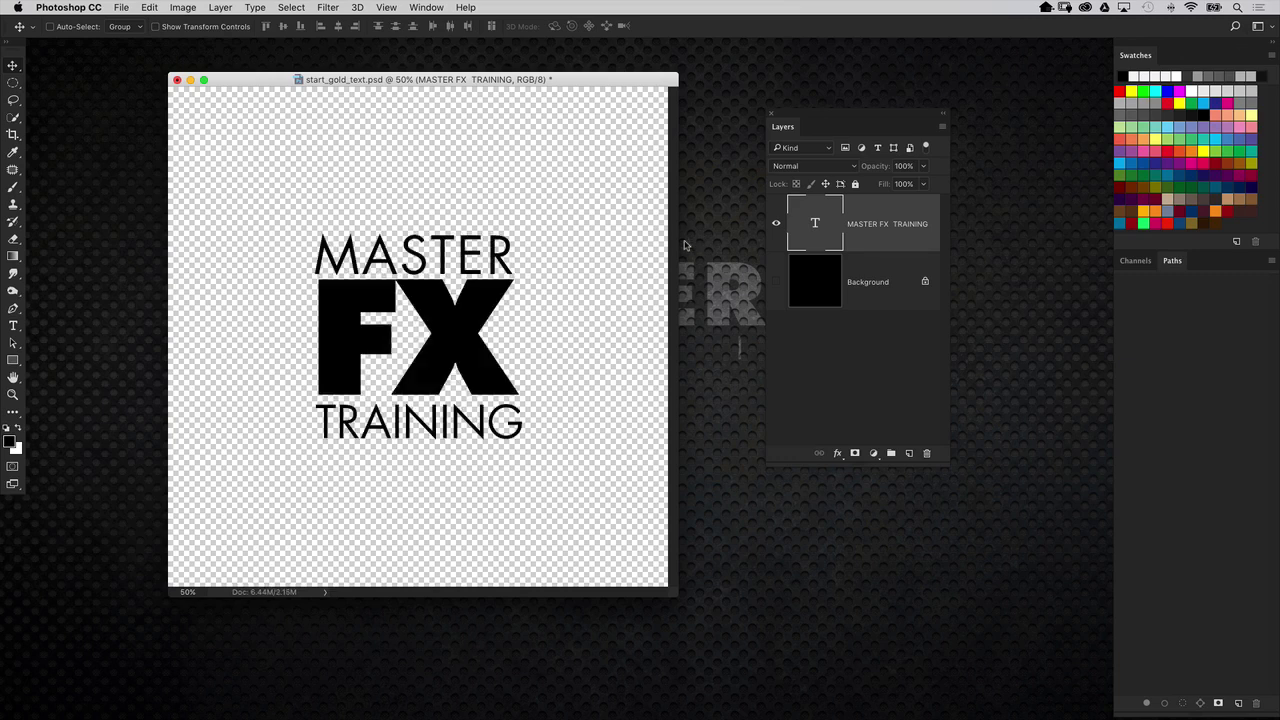
Step: Set up the Rectangle tool to draw a shape with no fill and a black stroke
click(13, 360)
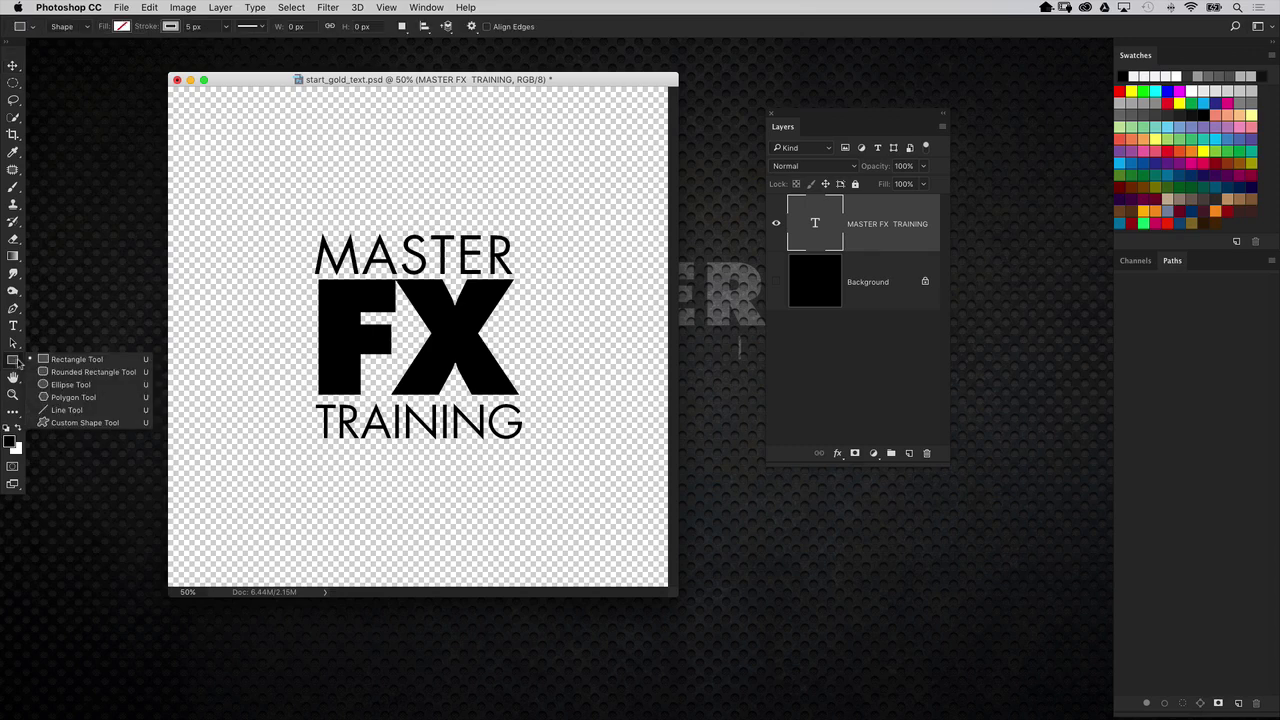
click(105, 365)
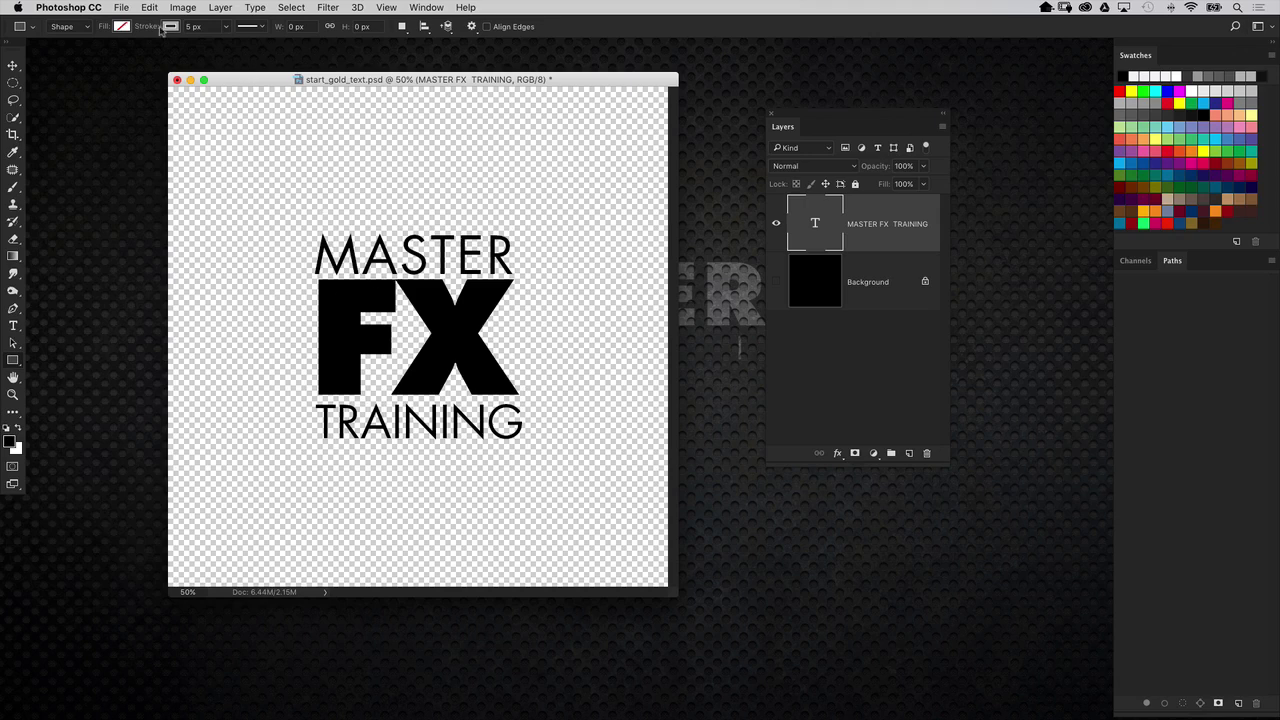
click(119, 27)
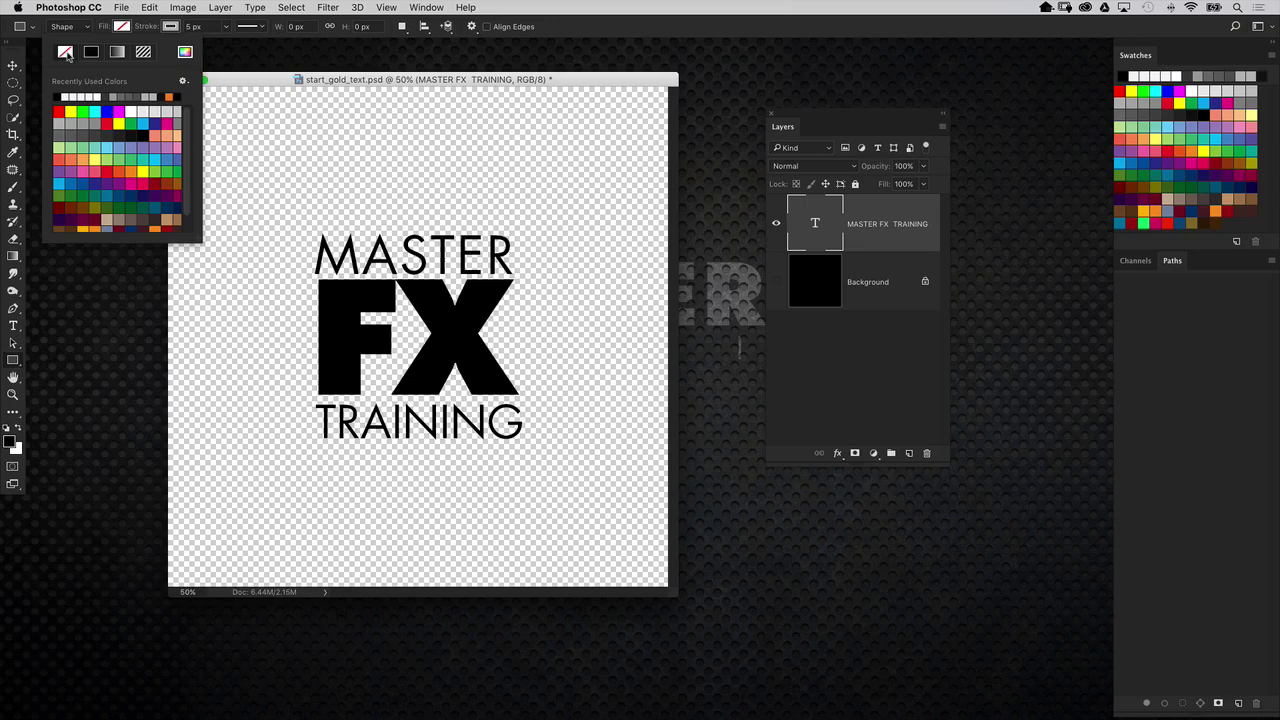
click(171, 30)
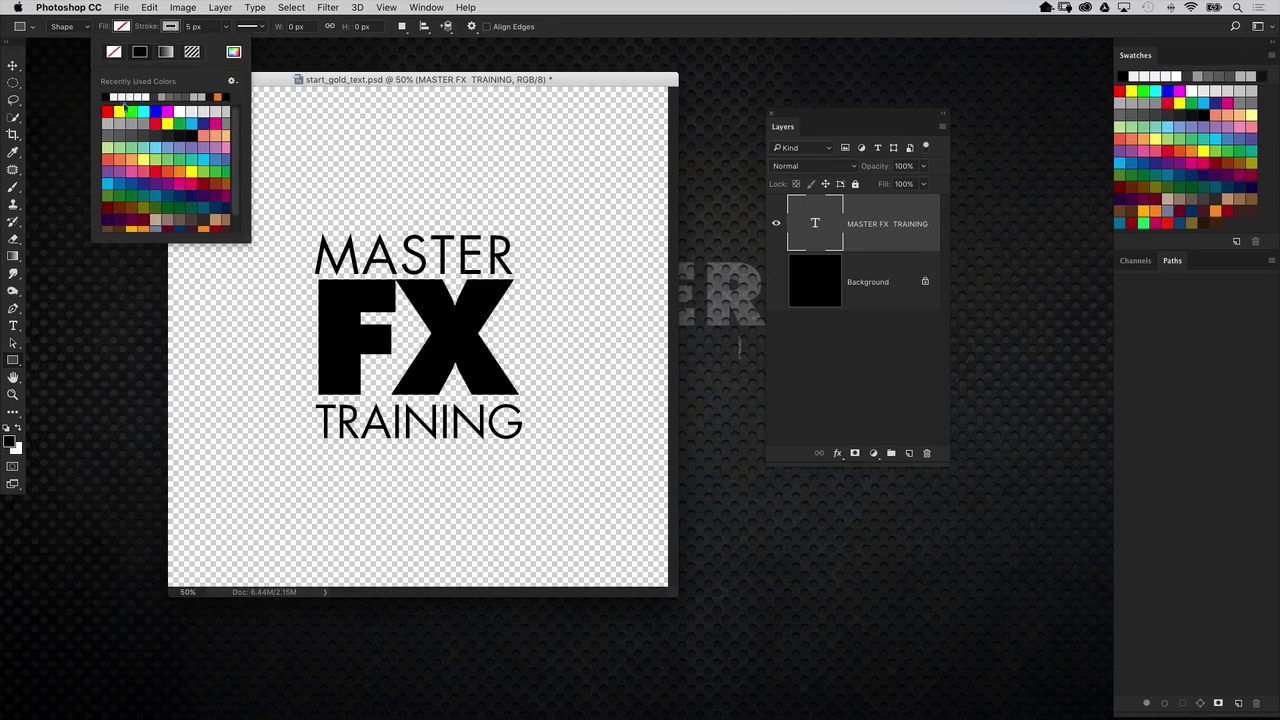
click(191, 136)
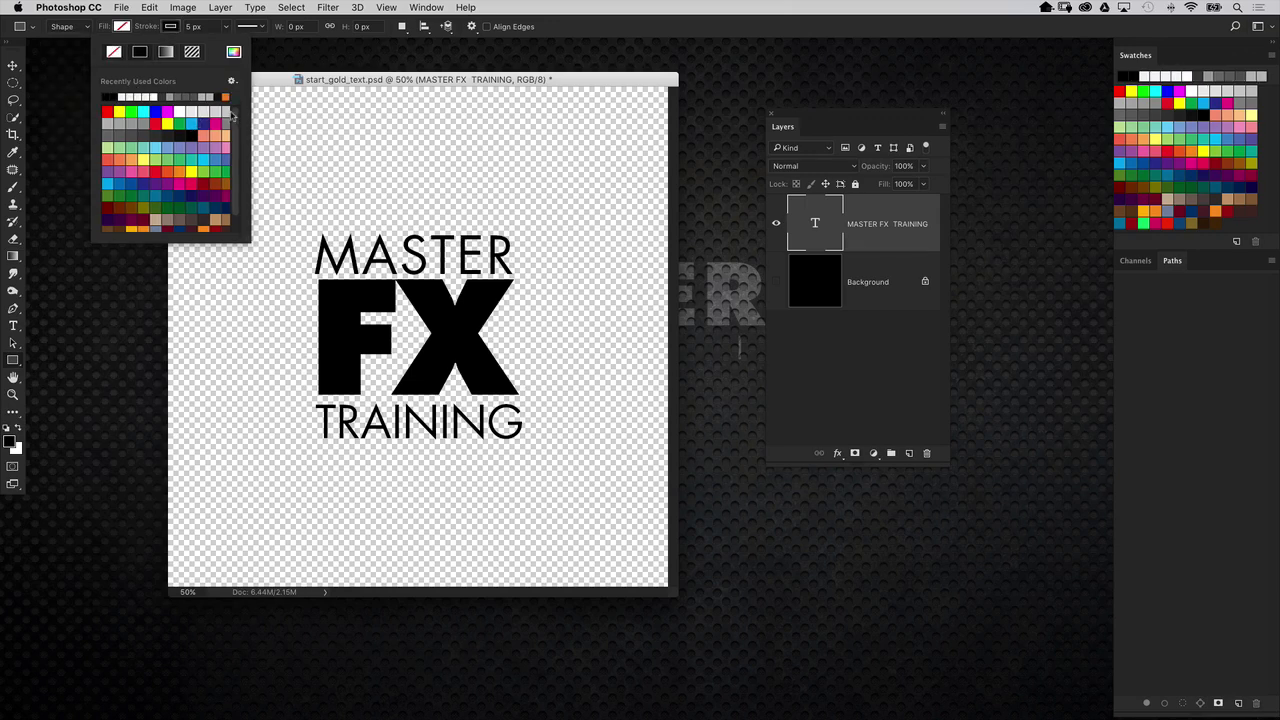
drag(316, 198, 311, 195)
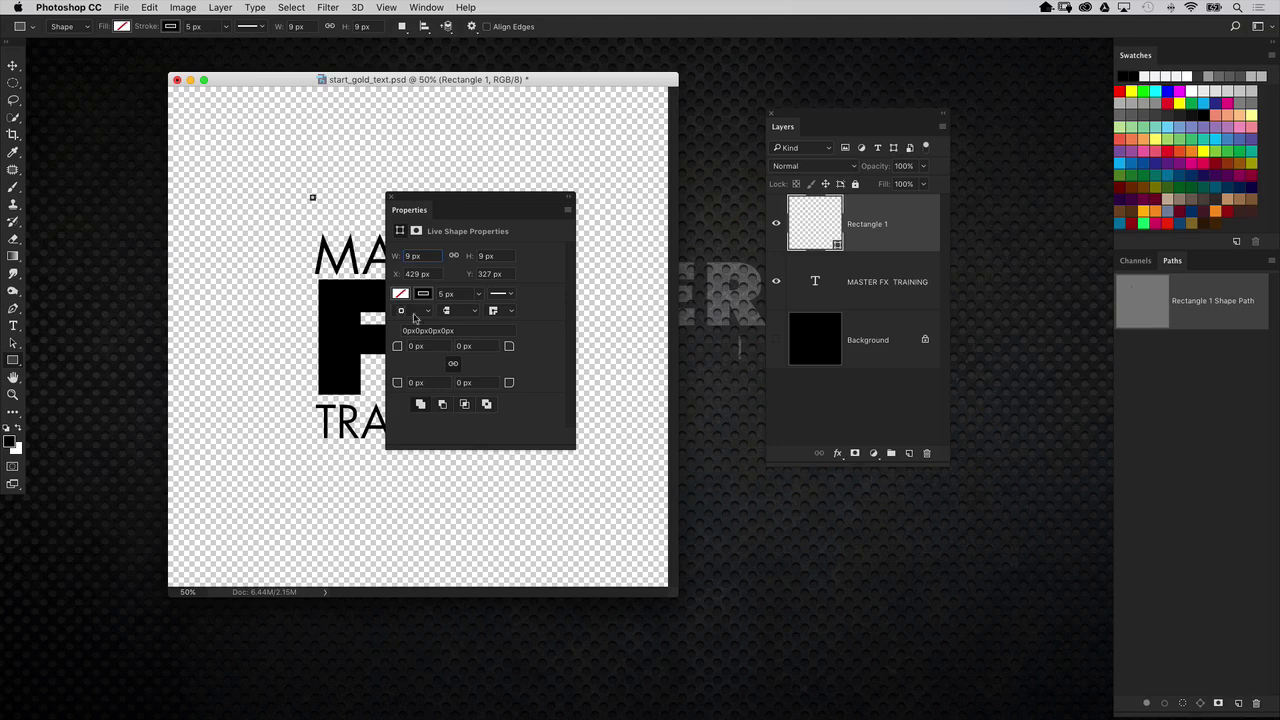
click(392, 196)
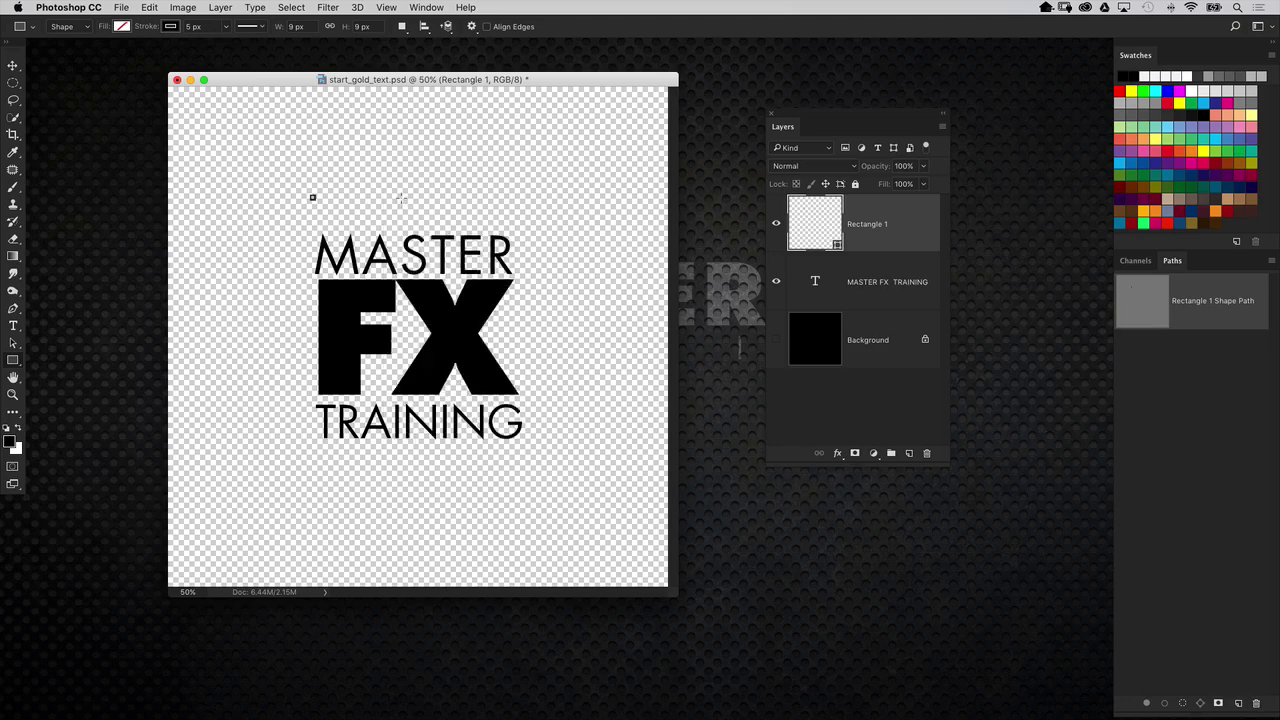
key(BackSpace)
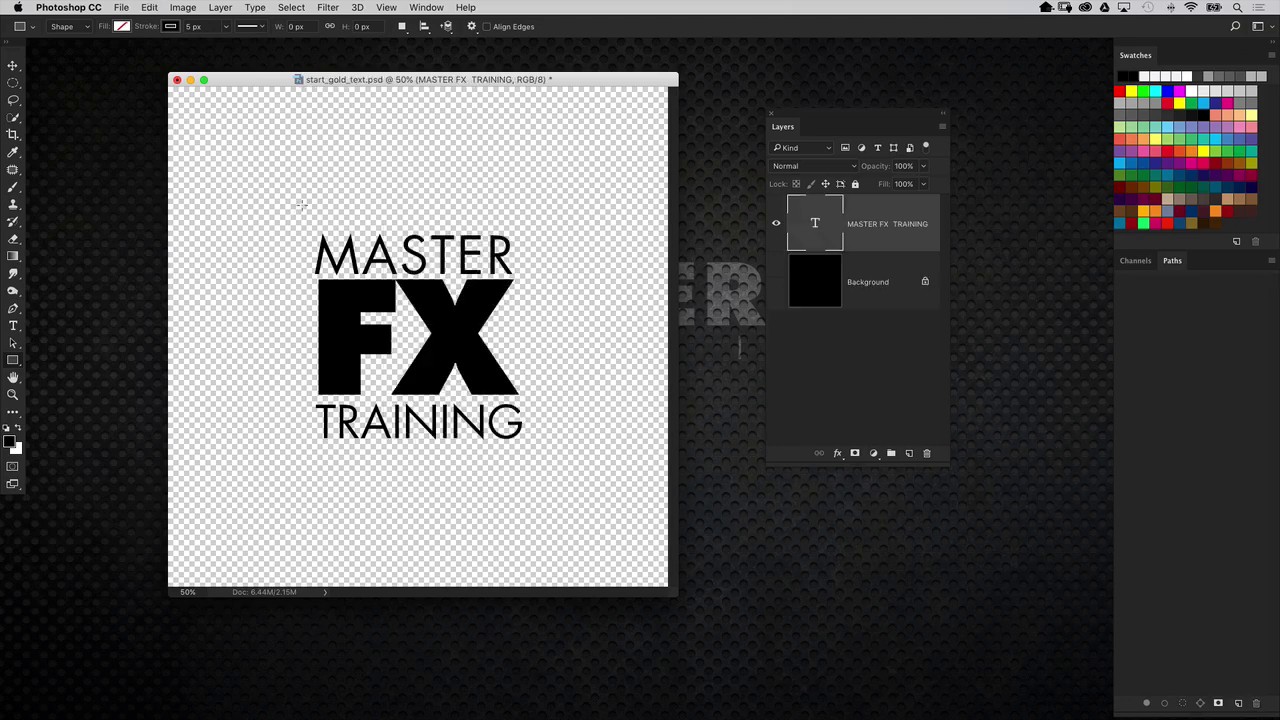
Step: Draw a square frame about 830 px wide around the text and set its stroke width to 25 px
drag(283, 197, 561, 514)
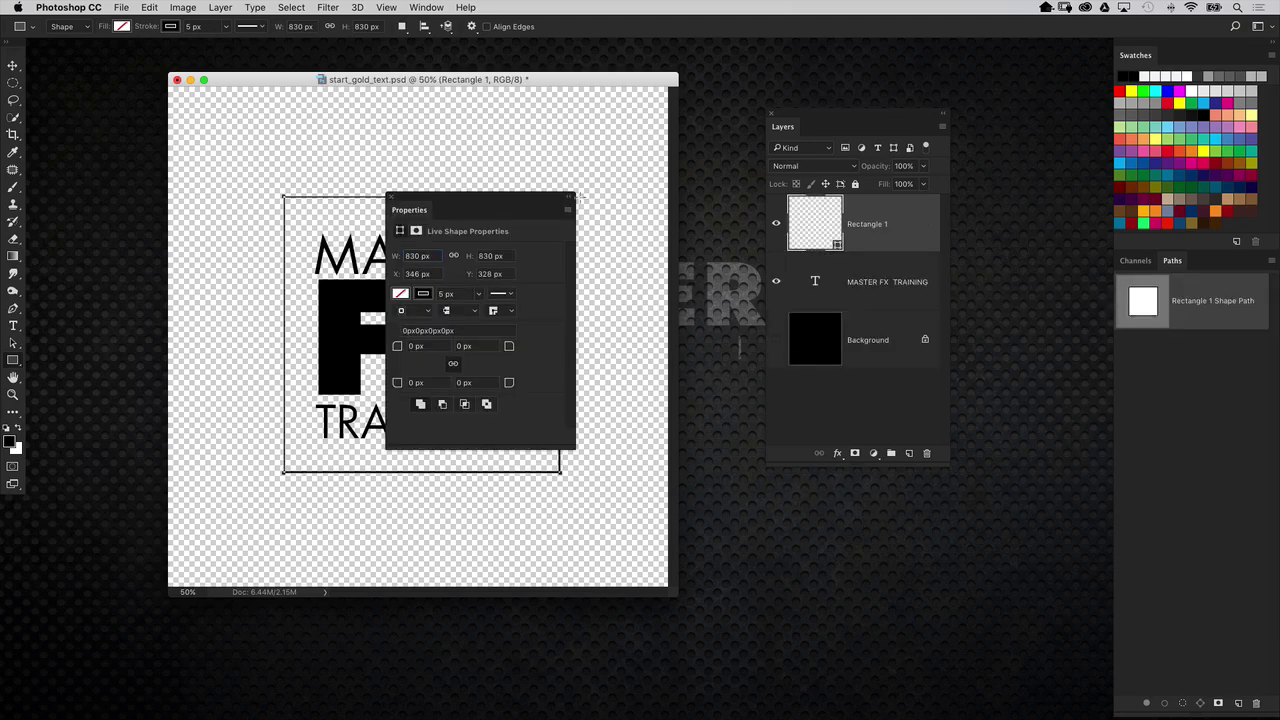
drag(551, 201, 756, 477)
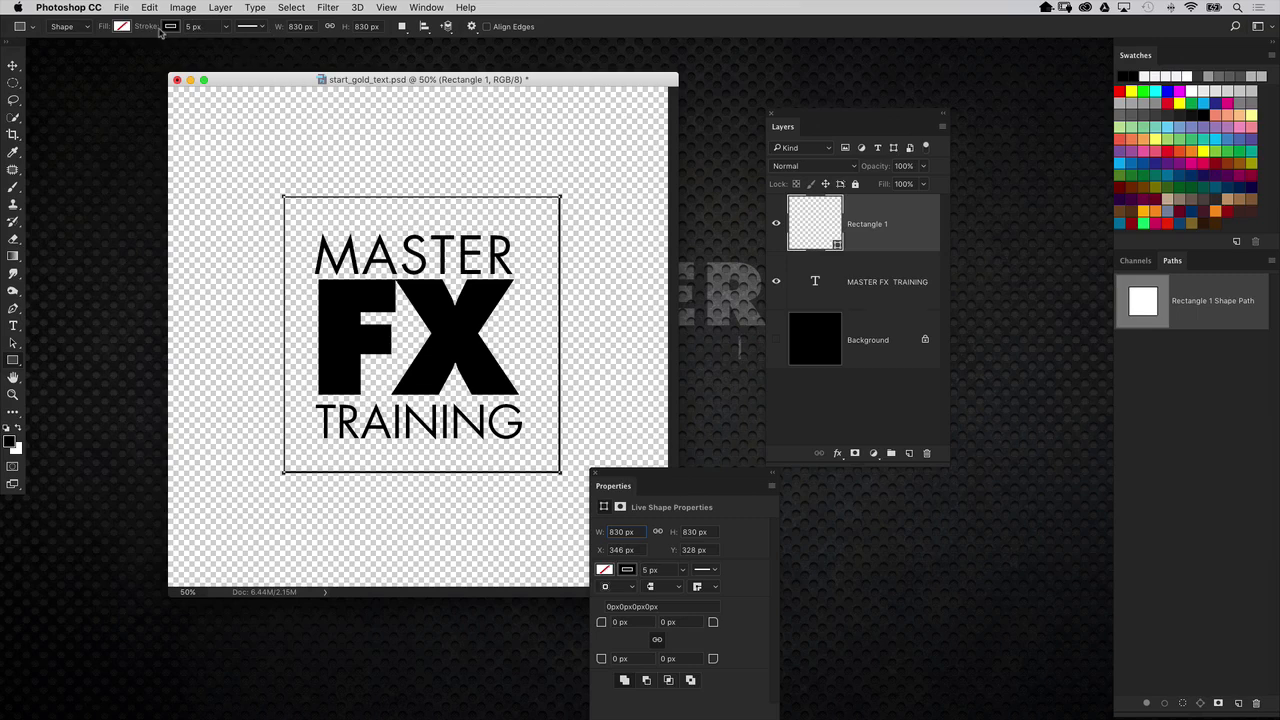
click(195, 26)
text(20)
key(Return)
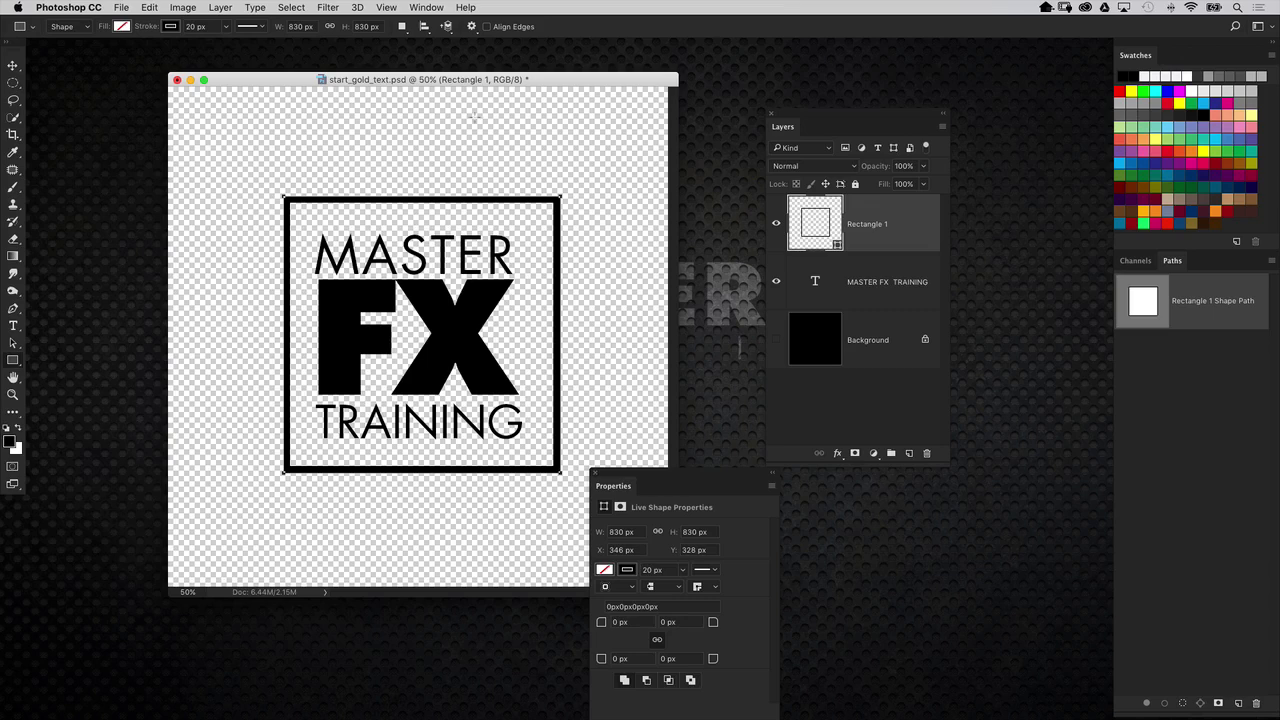
click(192, 26)
text(25)
key(Return)
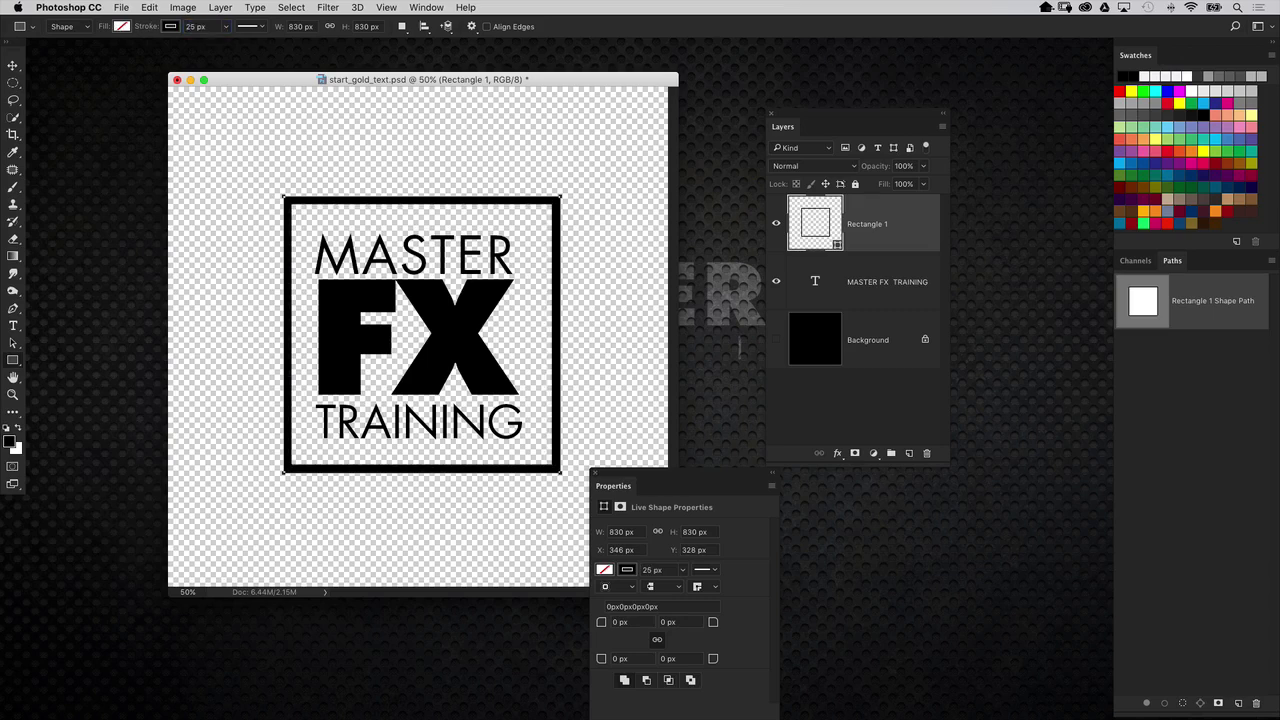
Step: Centre the square frame vertically and horizontally on the canvas, then clear the selection
click(13, 343)
key(super+a)
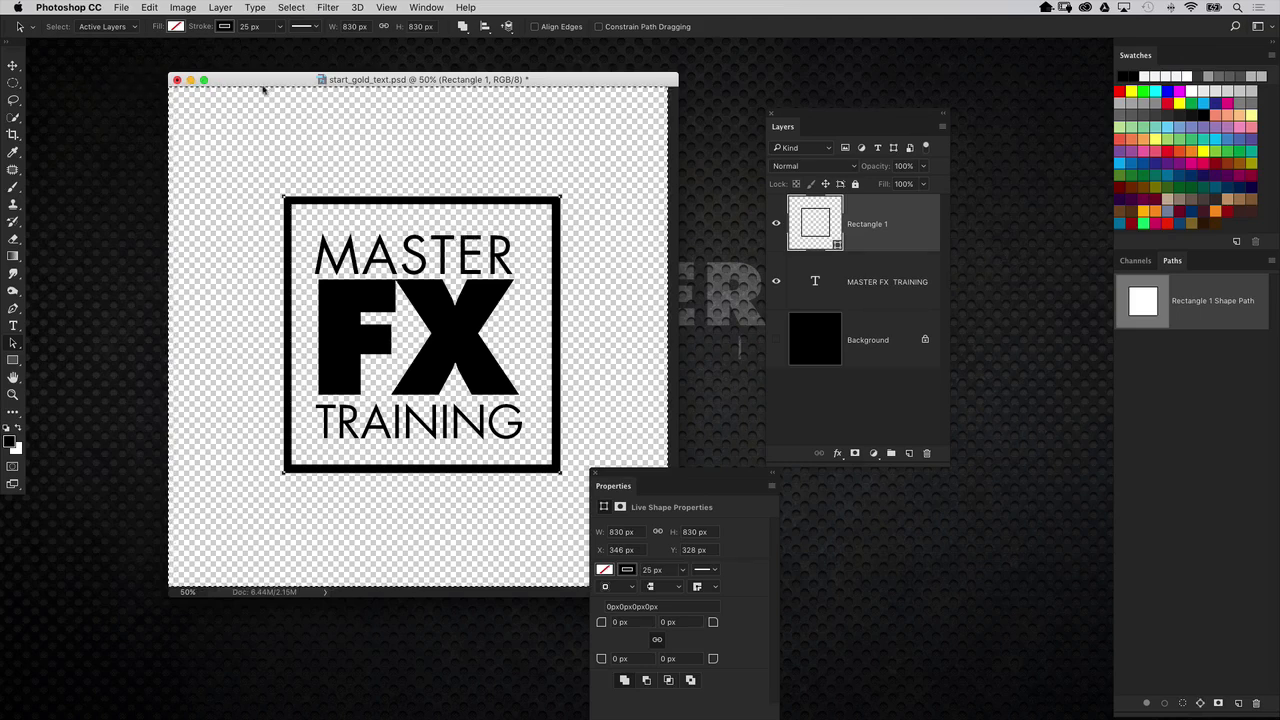
key(v)
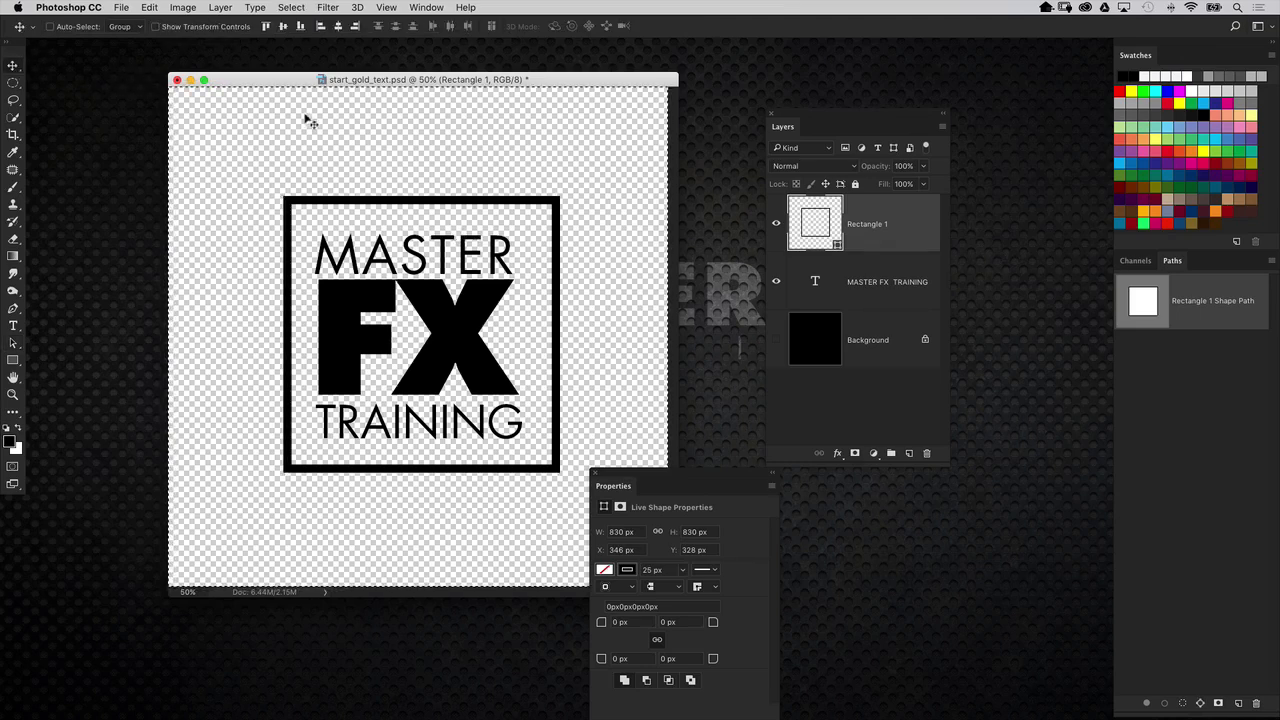
click(339, 26)
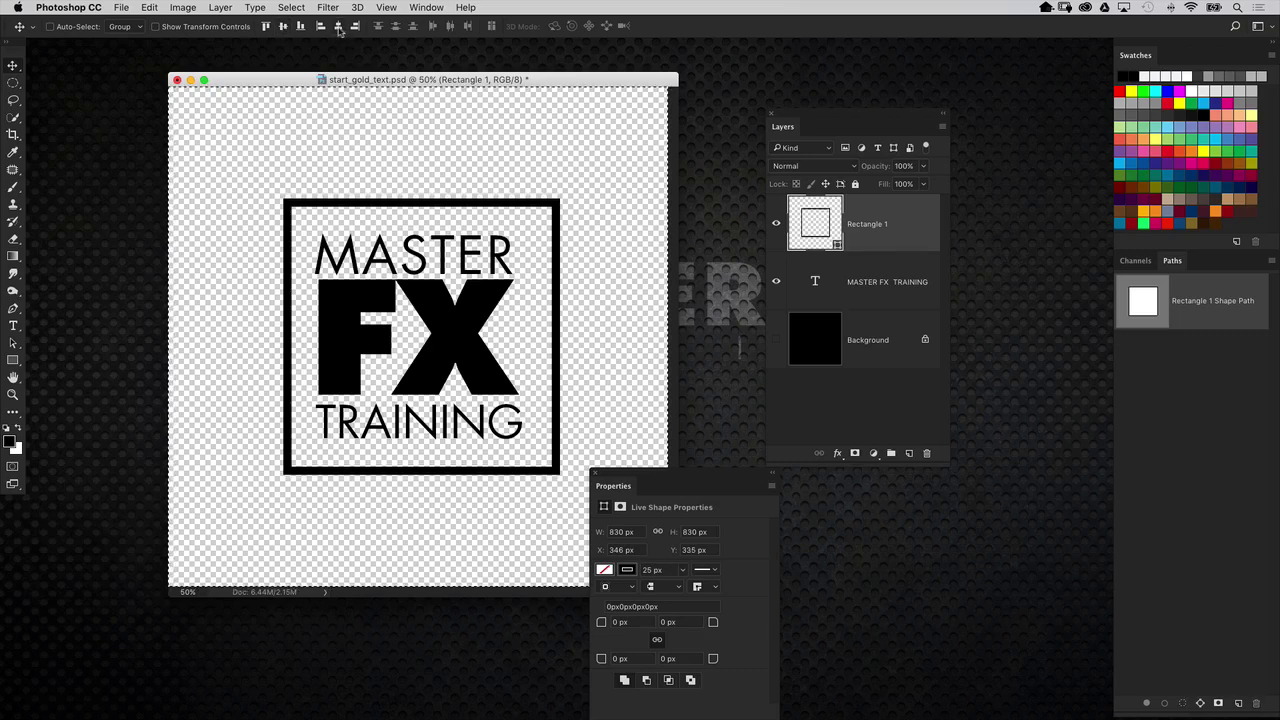
click(339, 26)
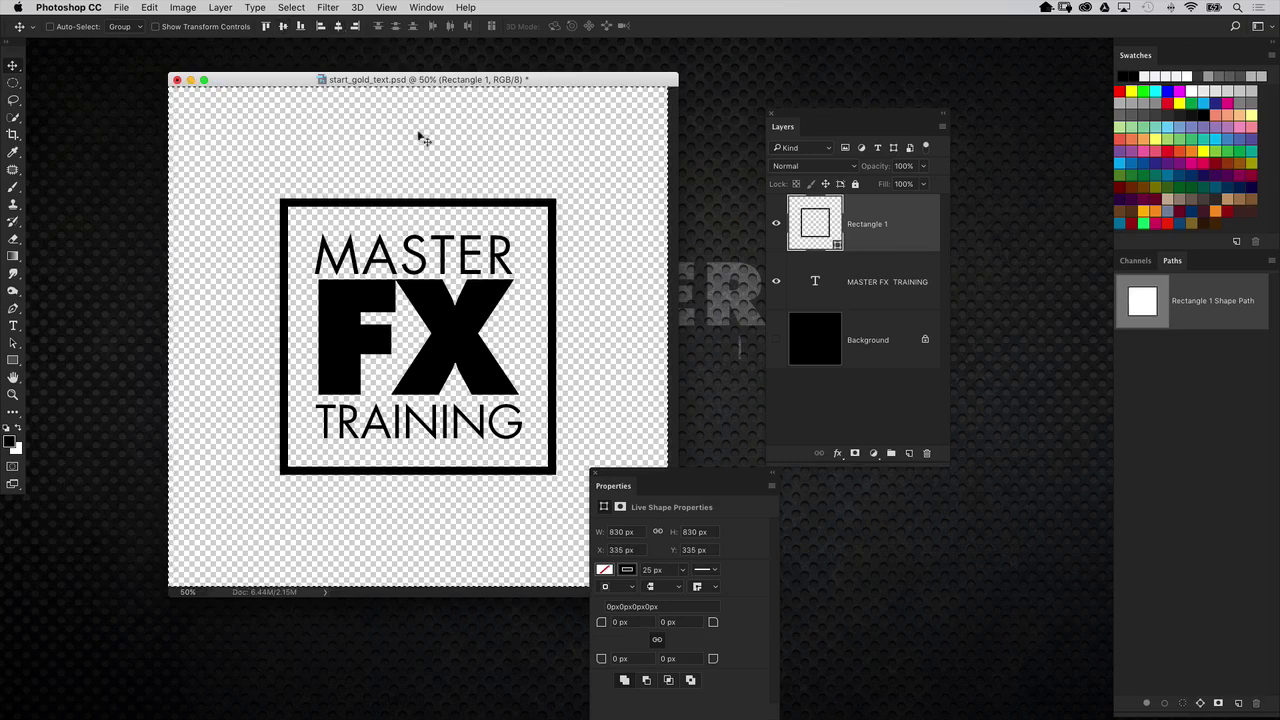
click(593, 473)
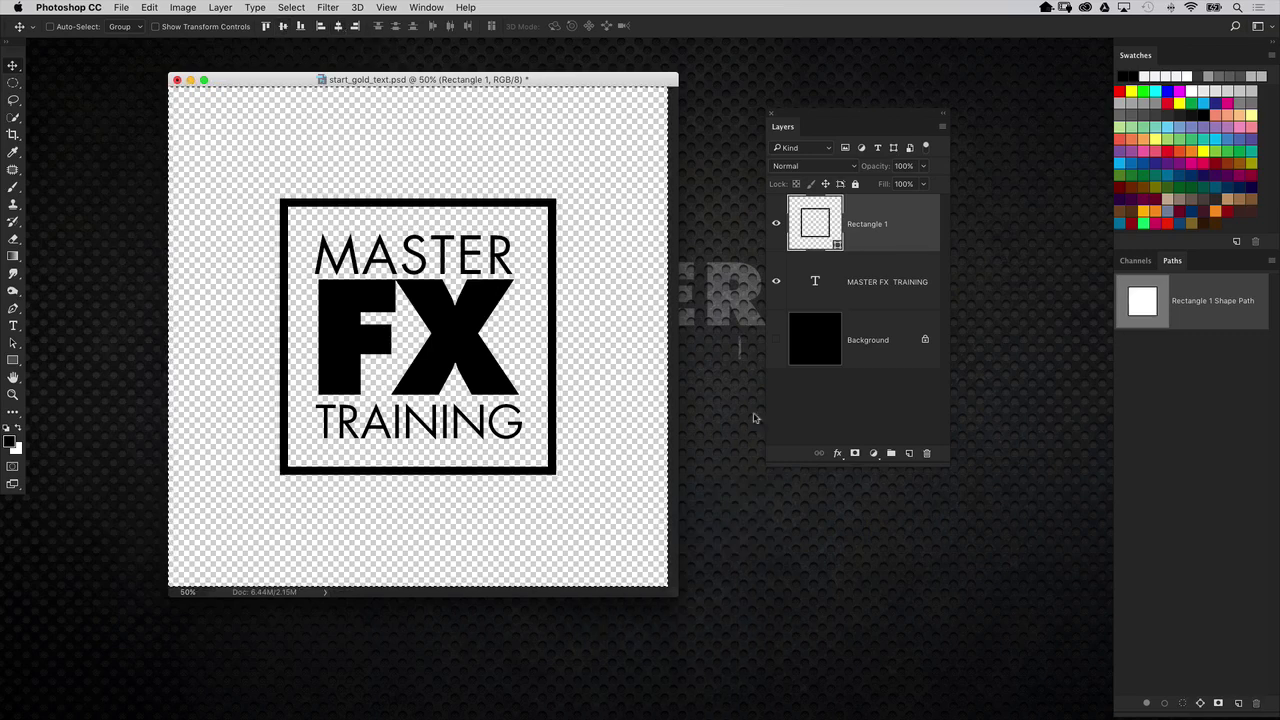
key(super+d)
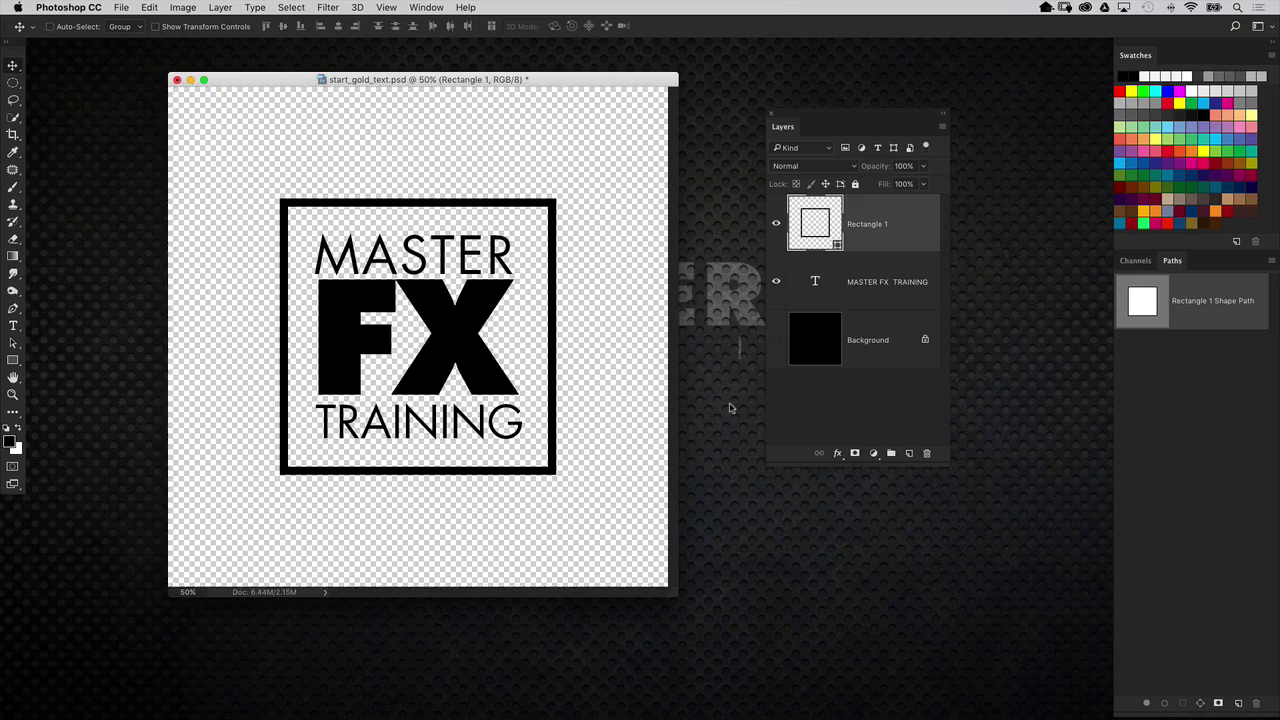
drag(865, 116, 819, 128)
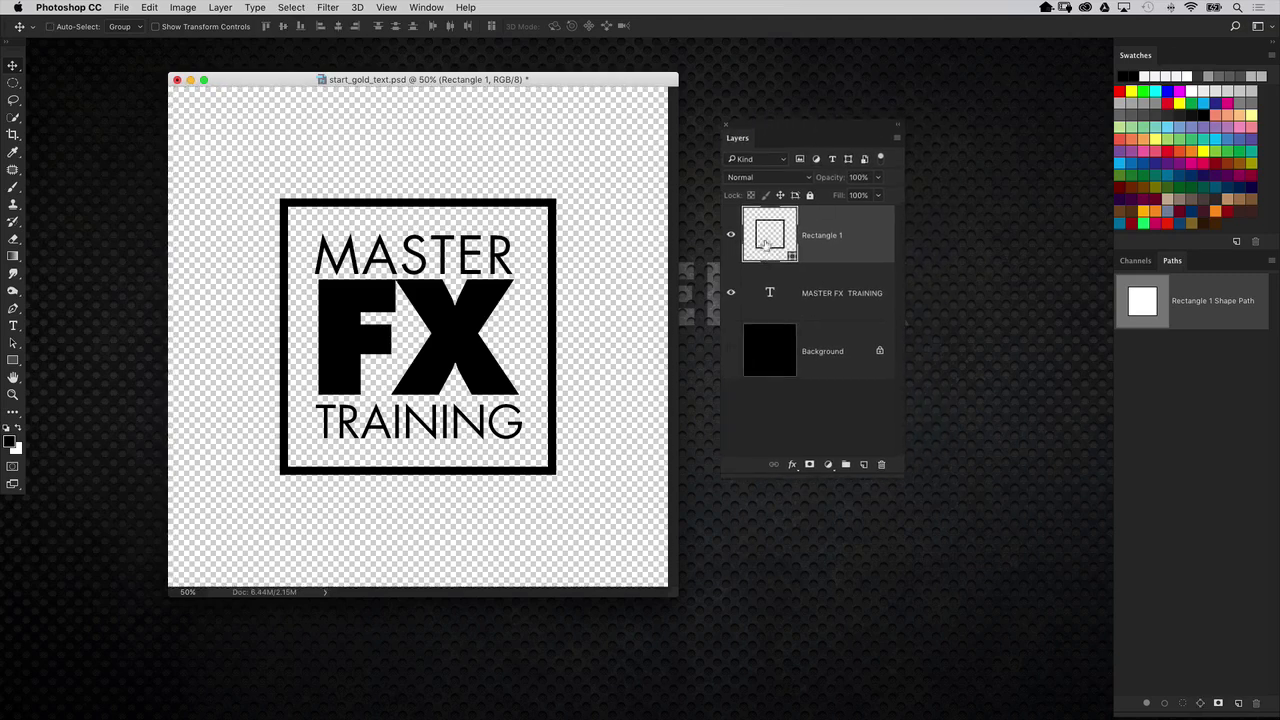
click(769, 293)
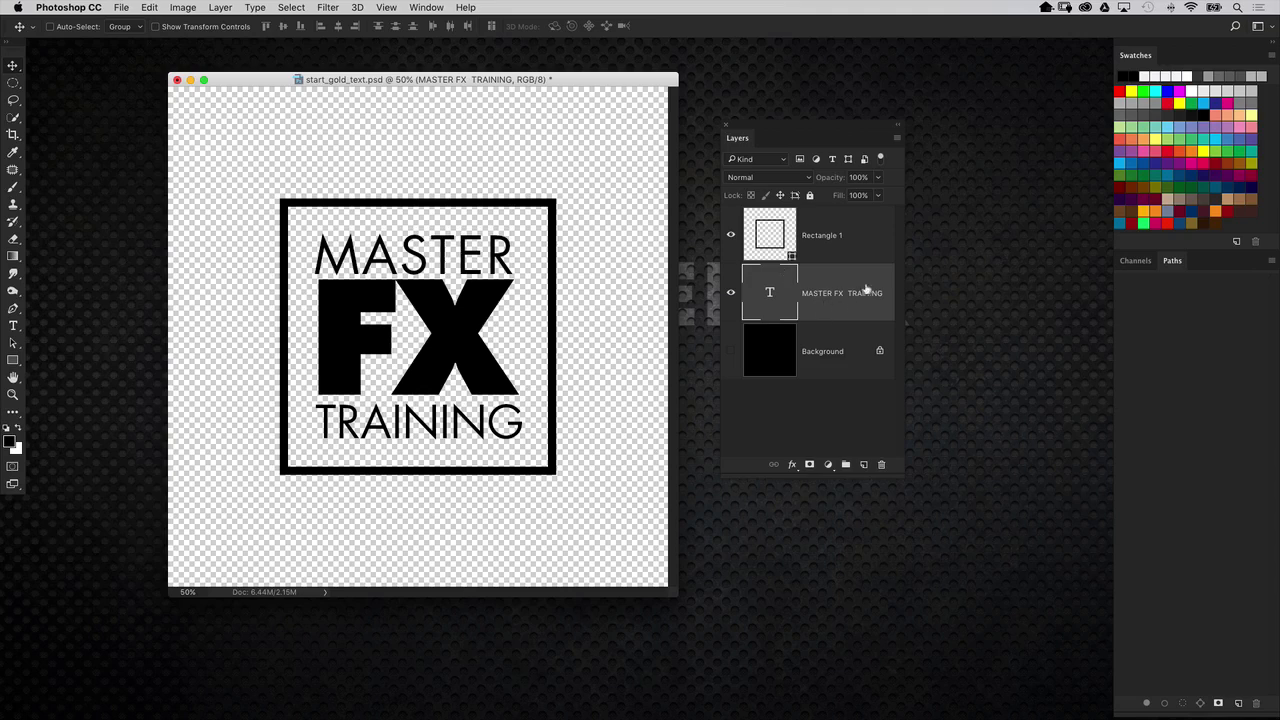
drag(785, 126, 809, 127)
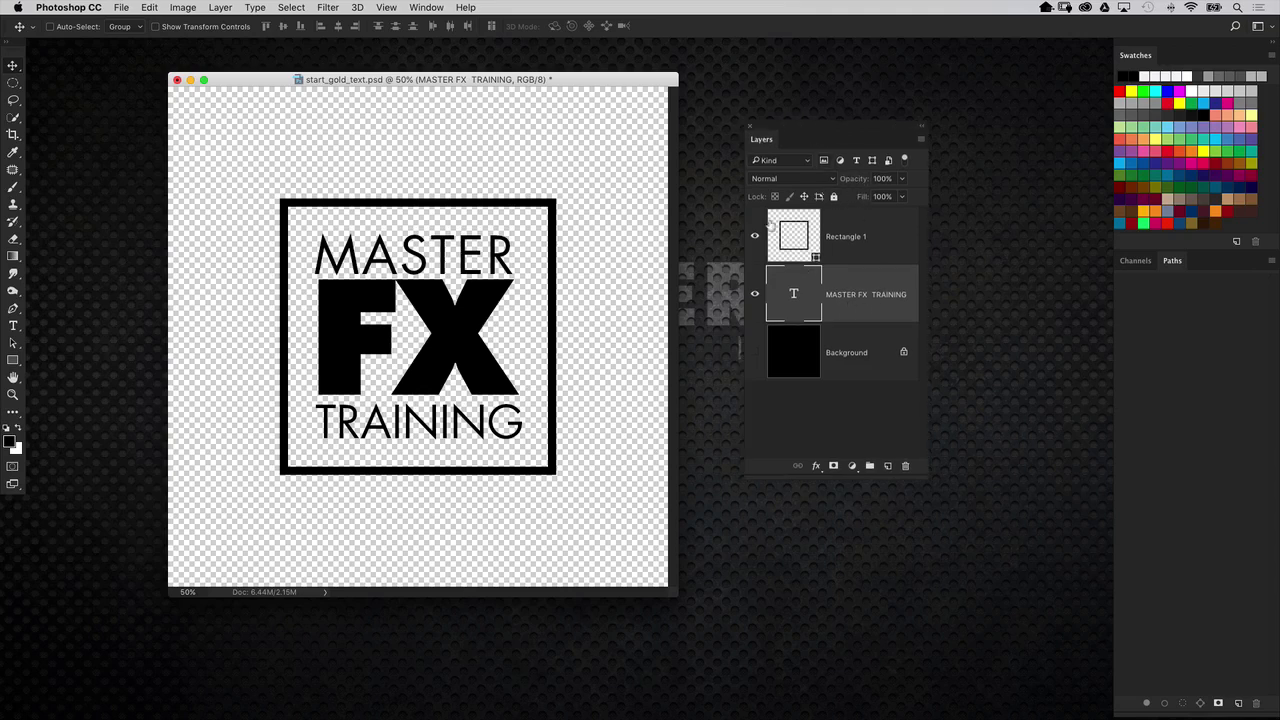
Step: Create a new 3D extrusion from the square frame on the Rectangle 1 layer
click(810, 238)
drag(808, 141, 790, 142)
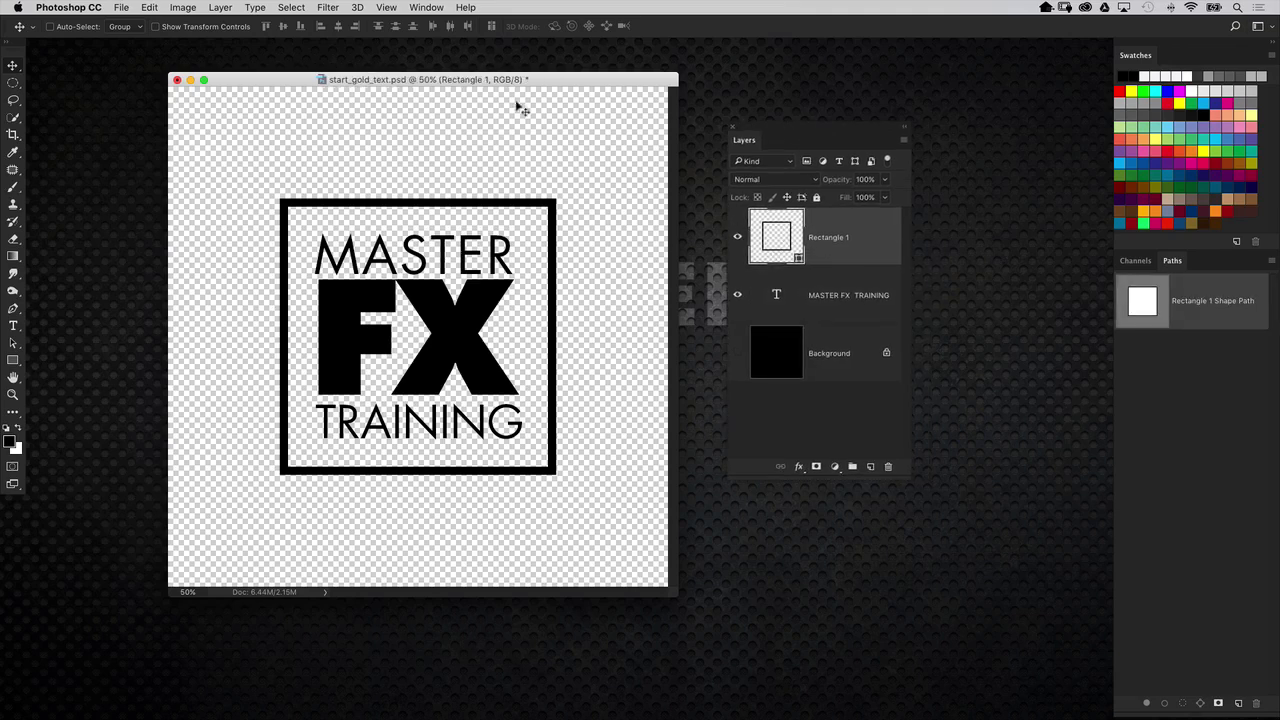
click(366, 7)
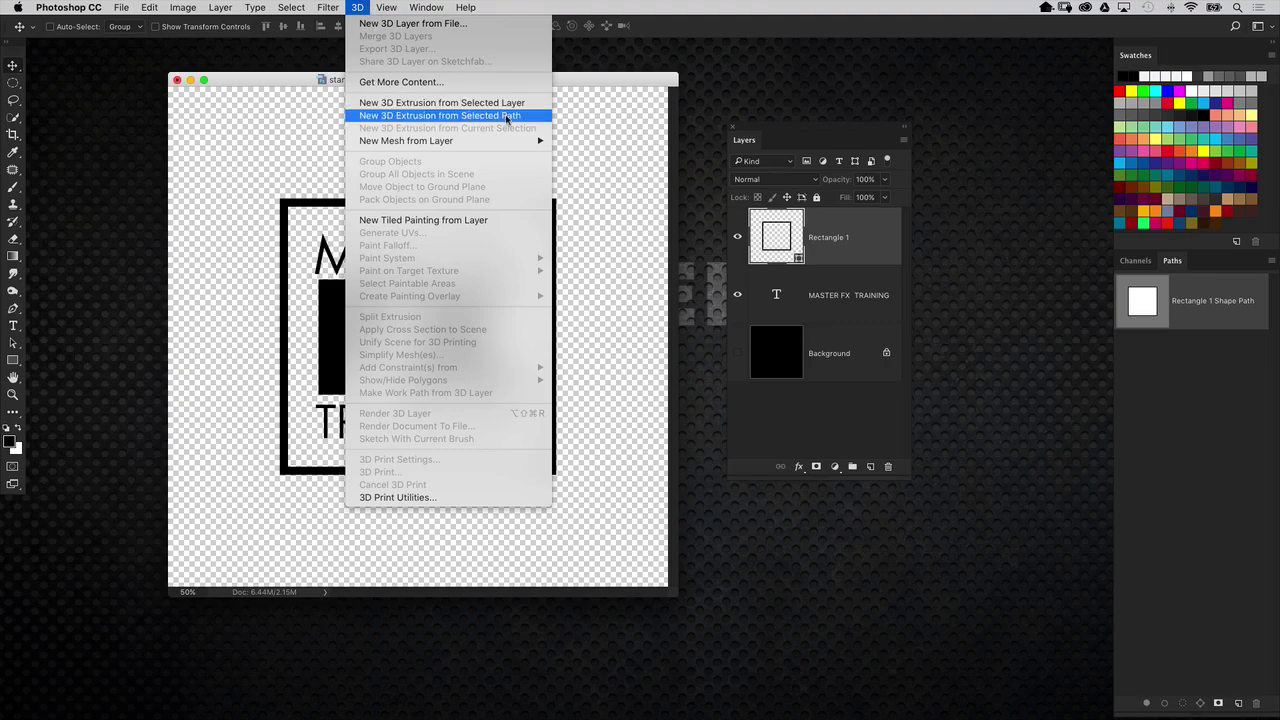
click(537, 119)
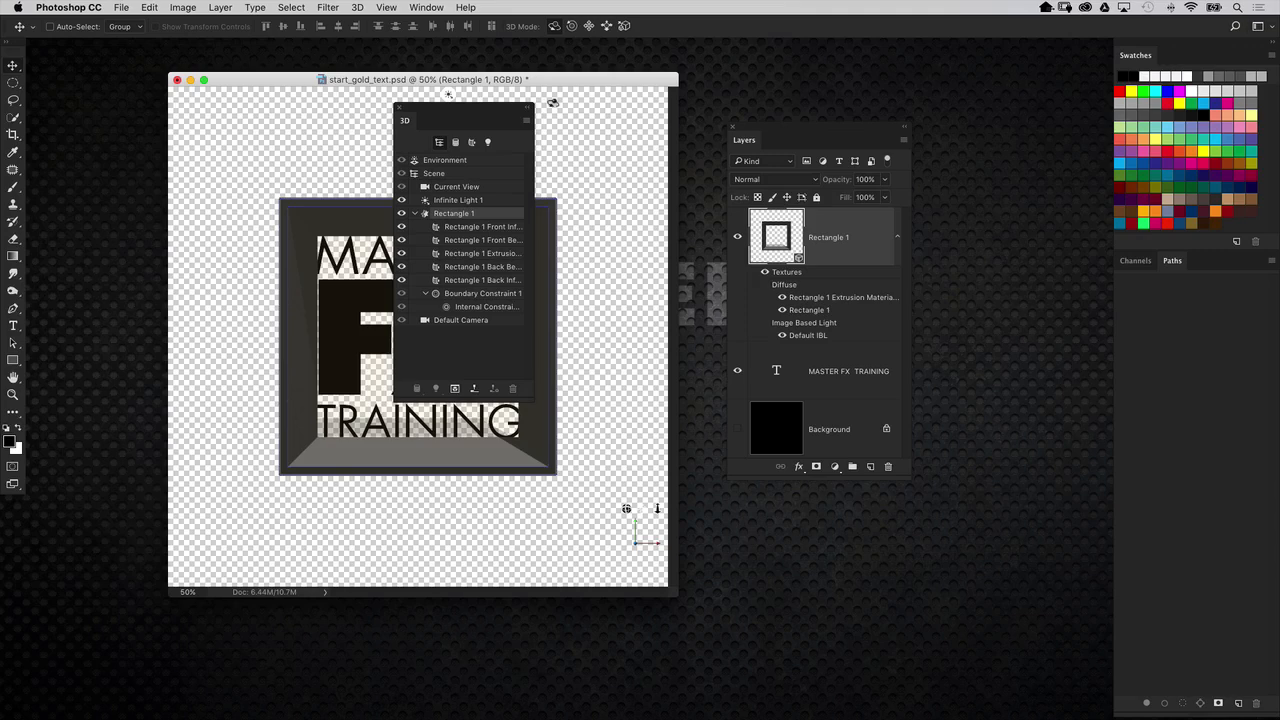
Step: Show the Properties panel and arrange it with the 3D and Layers panels beside the artwork
drag(800, 127, 966, 183)
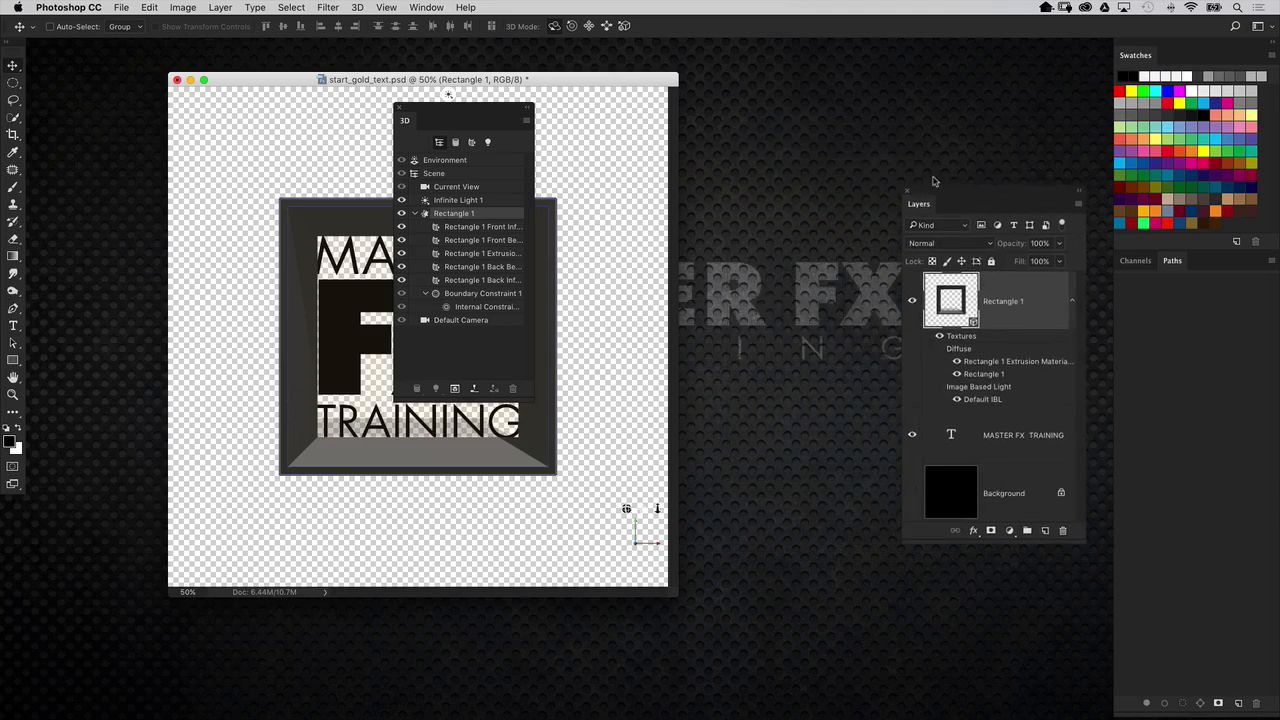
drag(497, 108, 766, 169)
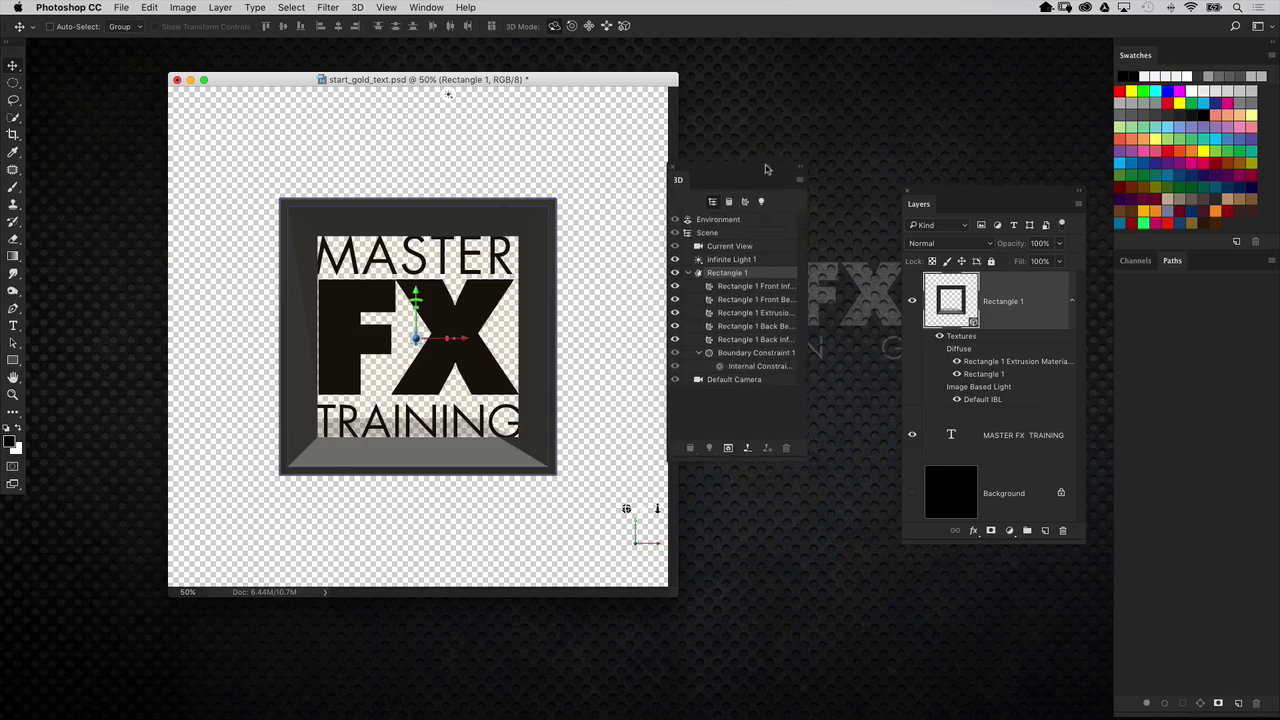
drag(936, 196, 1061, 243)
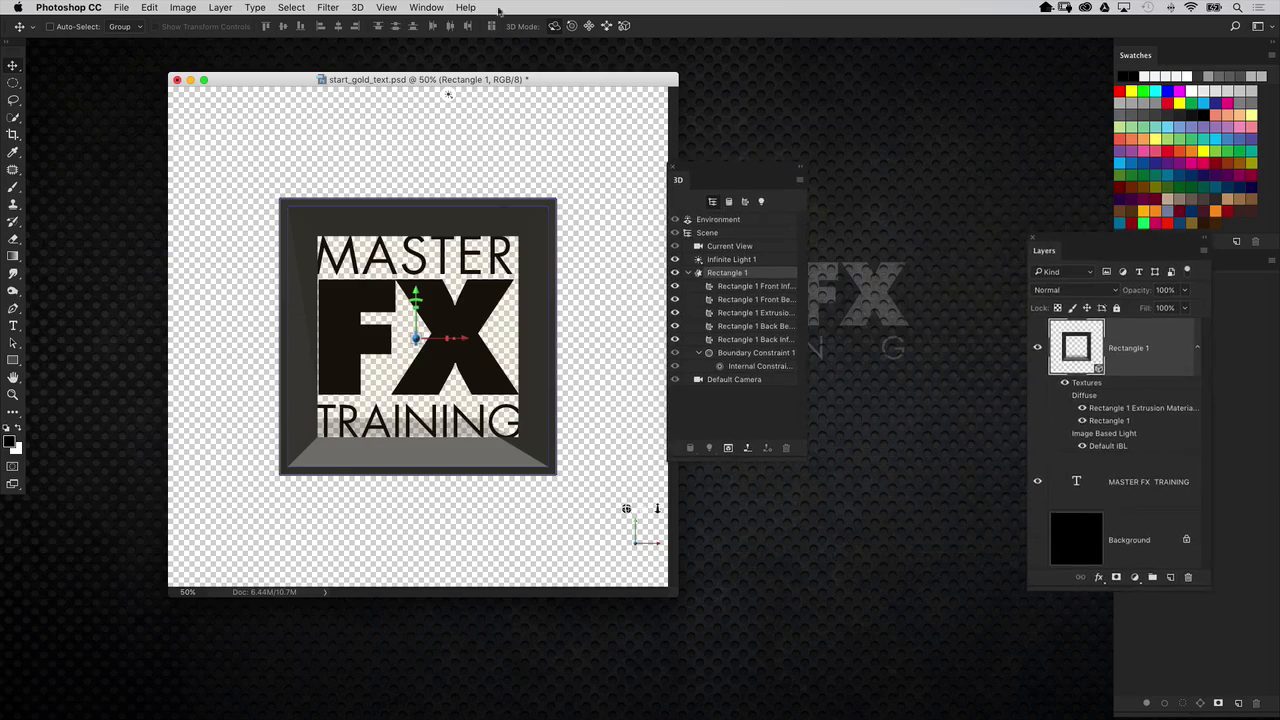
click(426, 7)
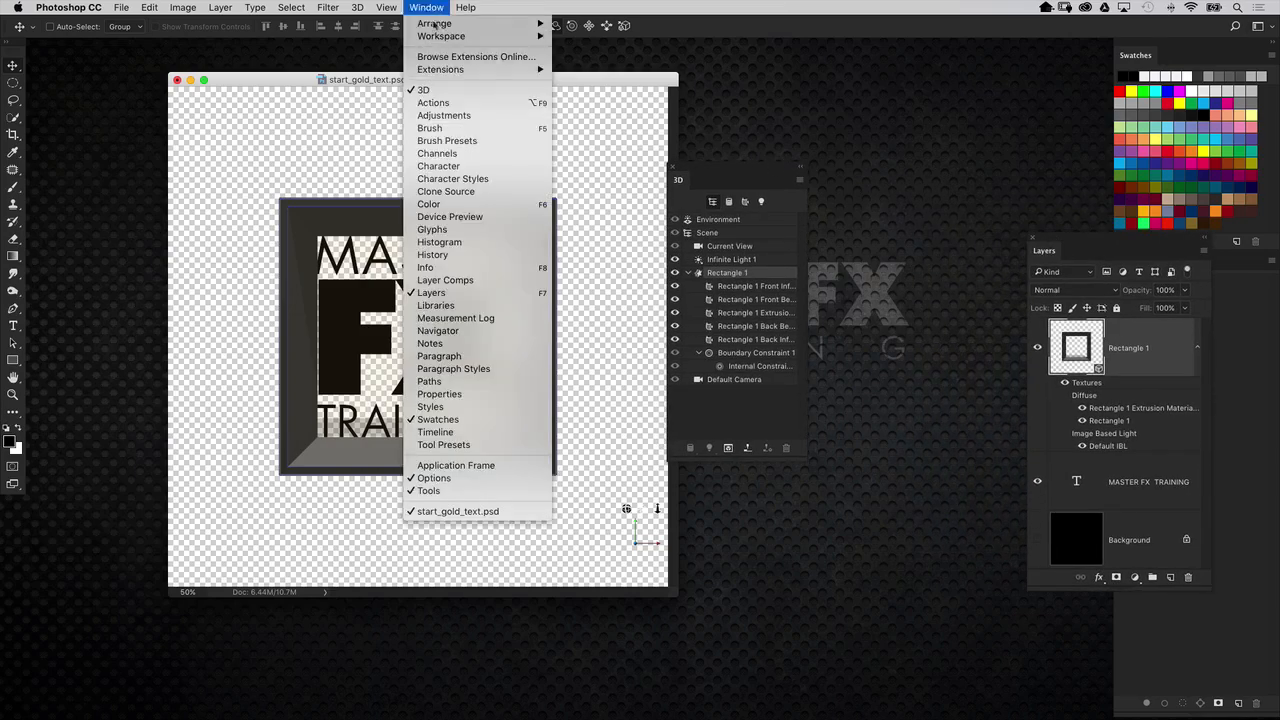
click(453, 396)
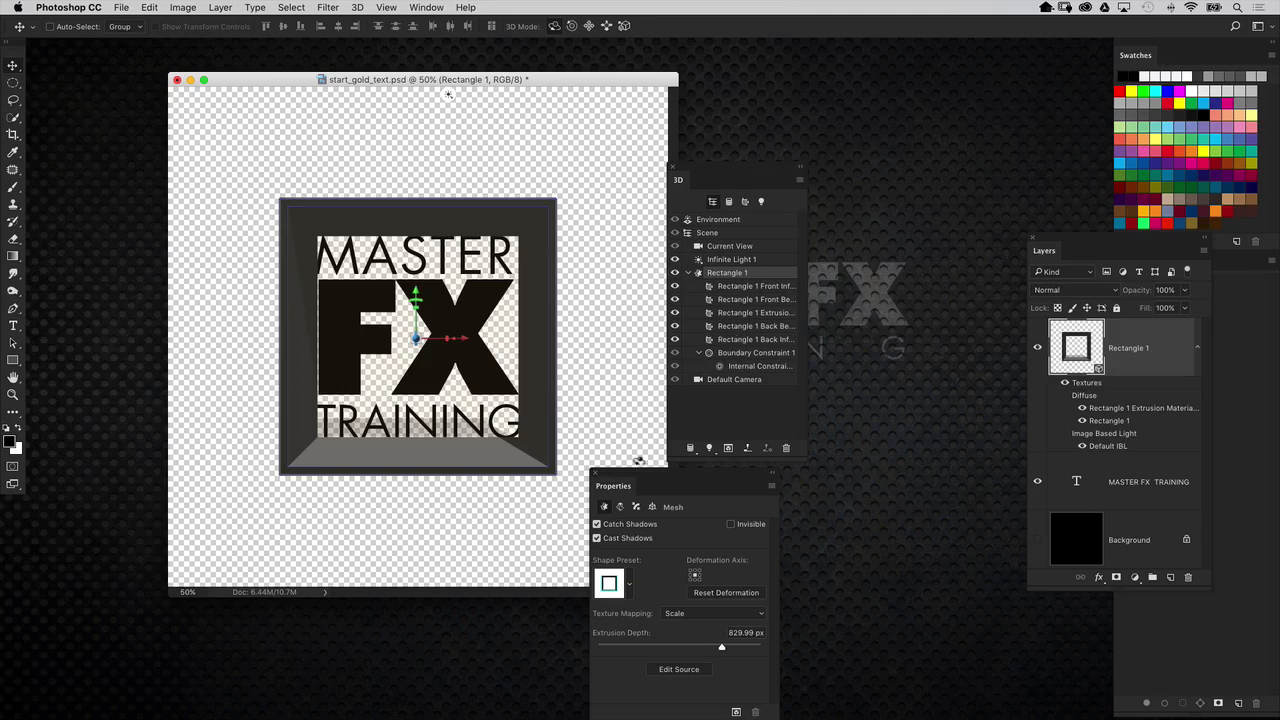
drag(630, 476, 868, 188)
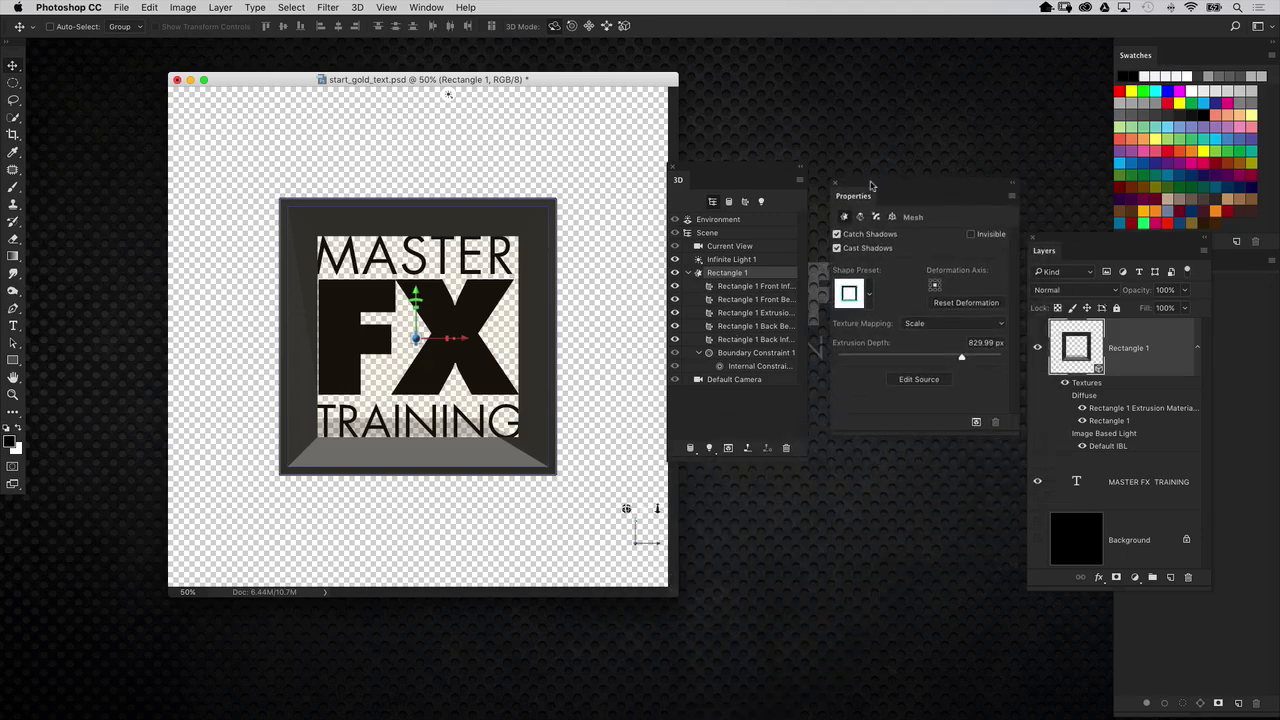
Step: Set the extrusion depth of the Rectangle 1 frame mesh to 50 px
drag(763, 168, 735, 170)
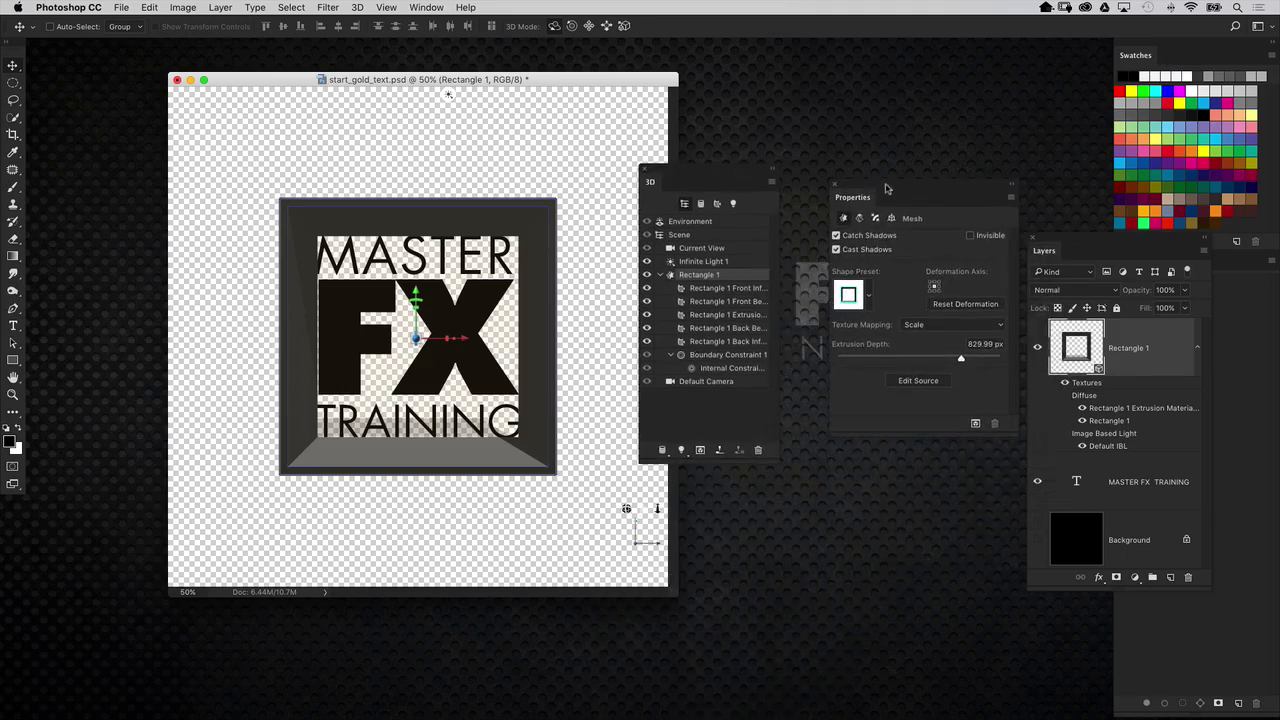
drag(880, 194, 873, 200)
click(727, 248)
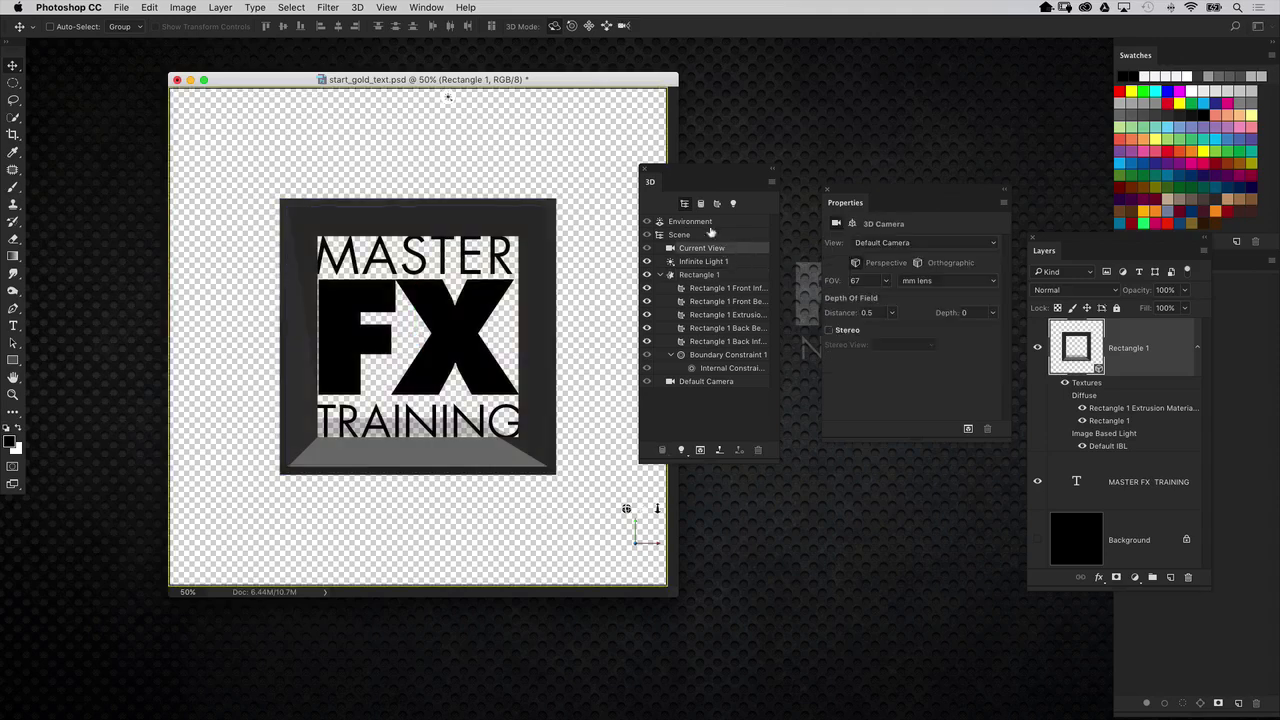
drag(574, 210, 178, 238)
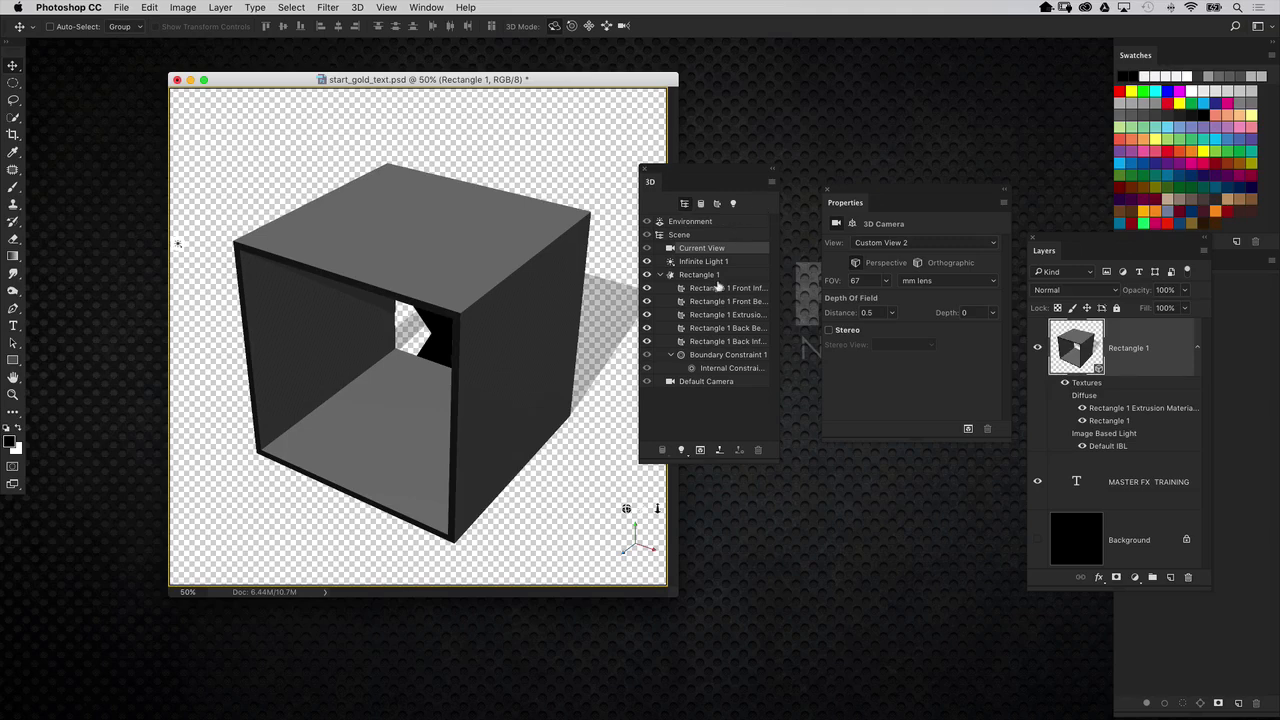
drag(726, 282, 755, 279)
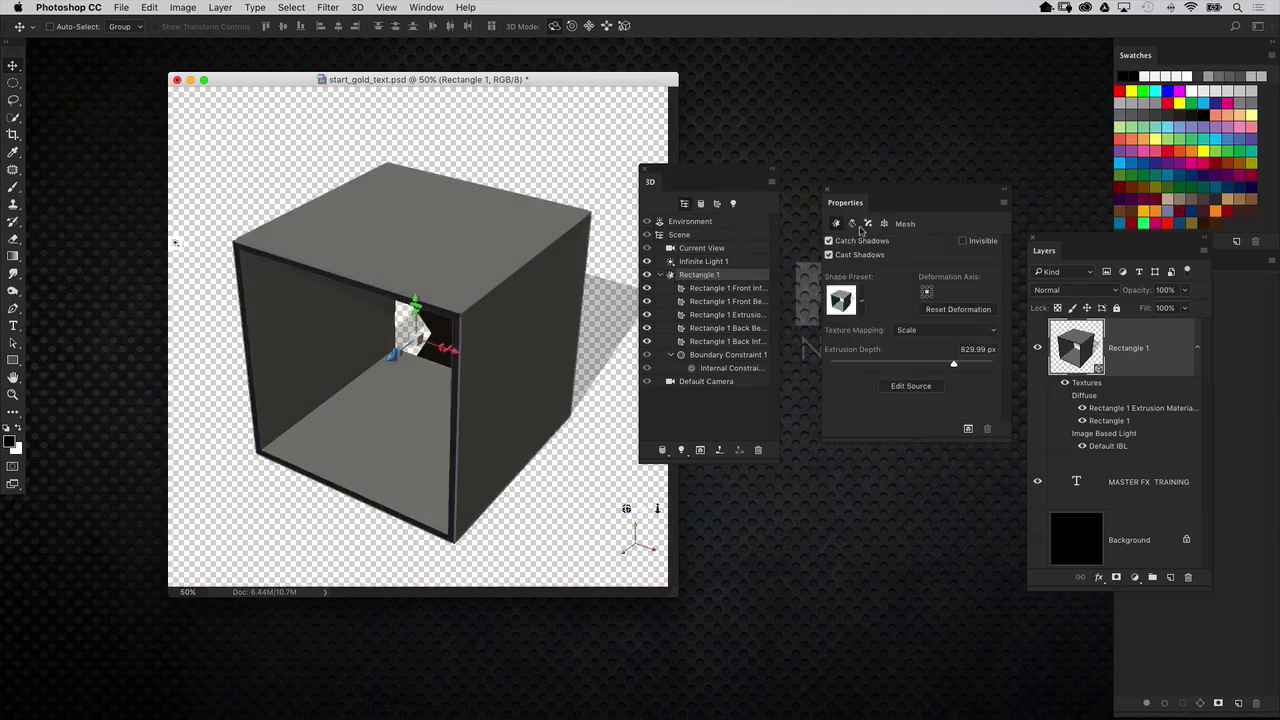
drag(861, 188, 844, 183)
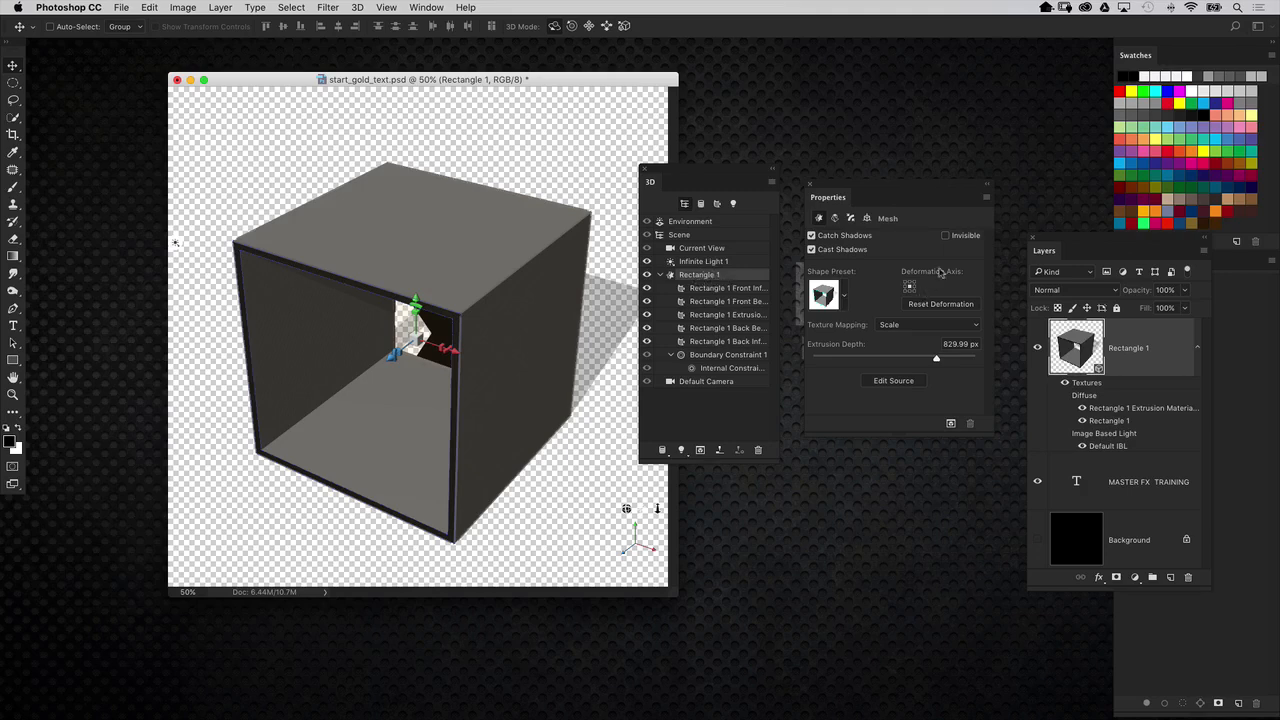
drag(934, 360, 898, 362)
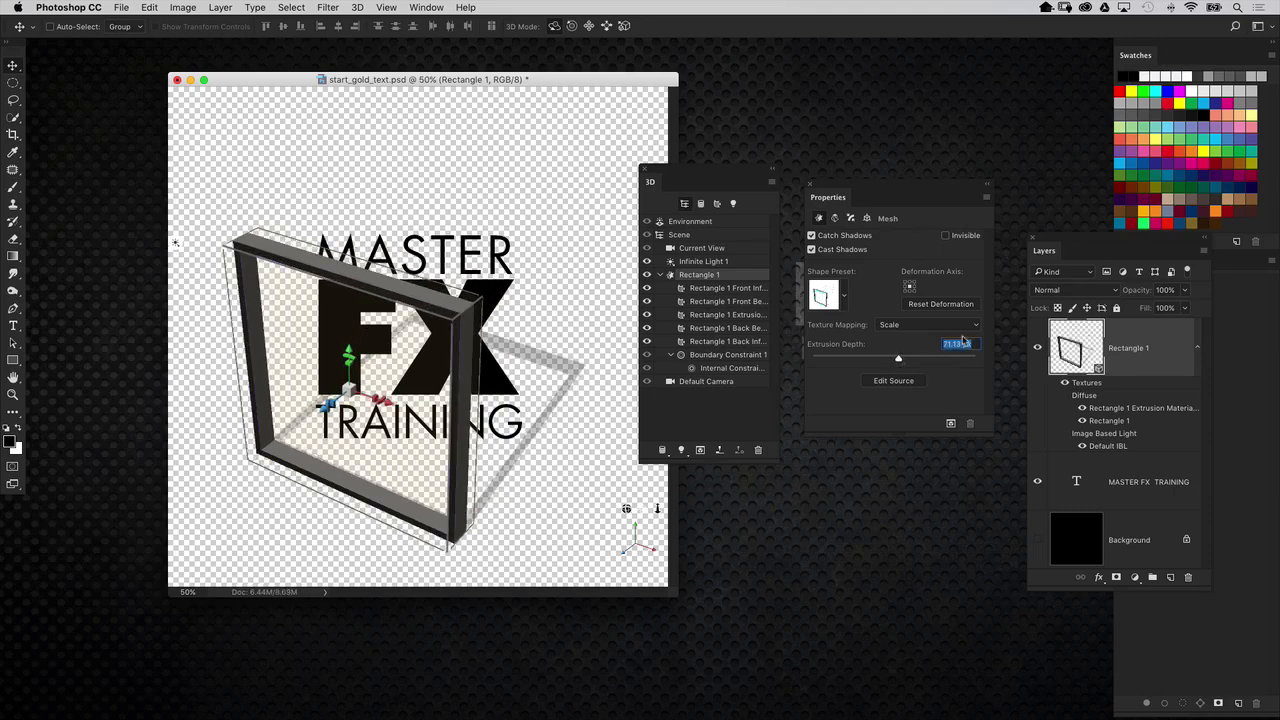
text(50)
key(Return)
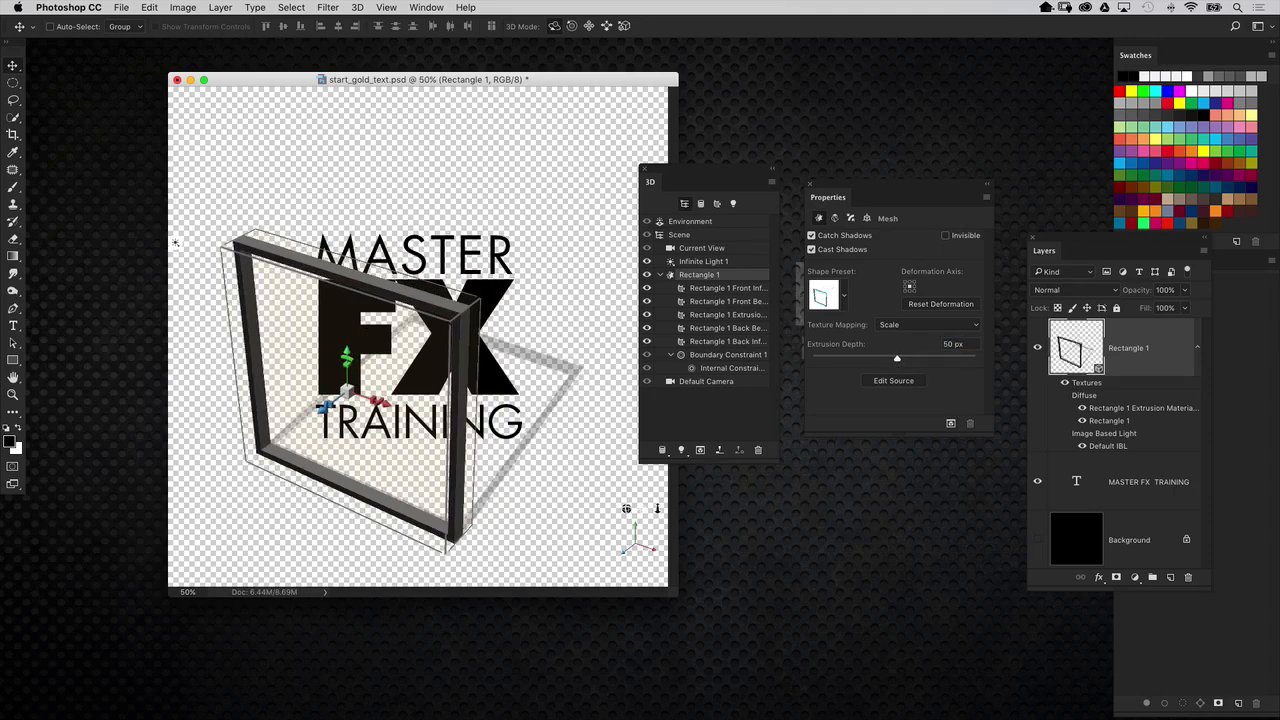
Step: Return the frame's scene to the Default Camera view and set its ground plane shadow opacity to 0%
click(716, 383)
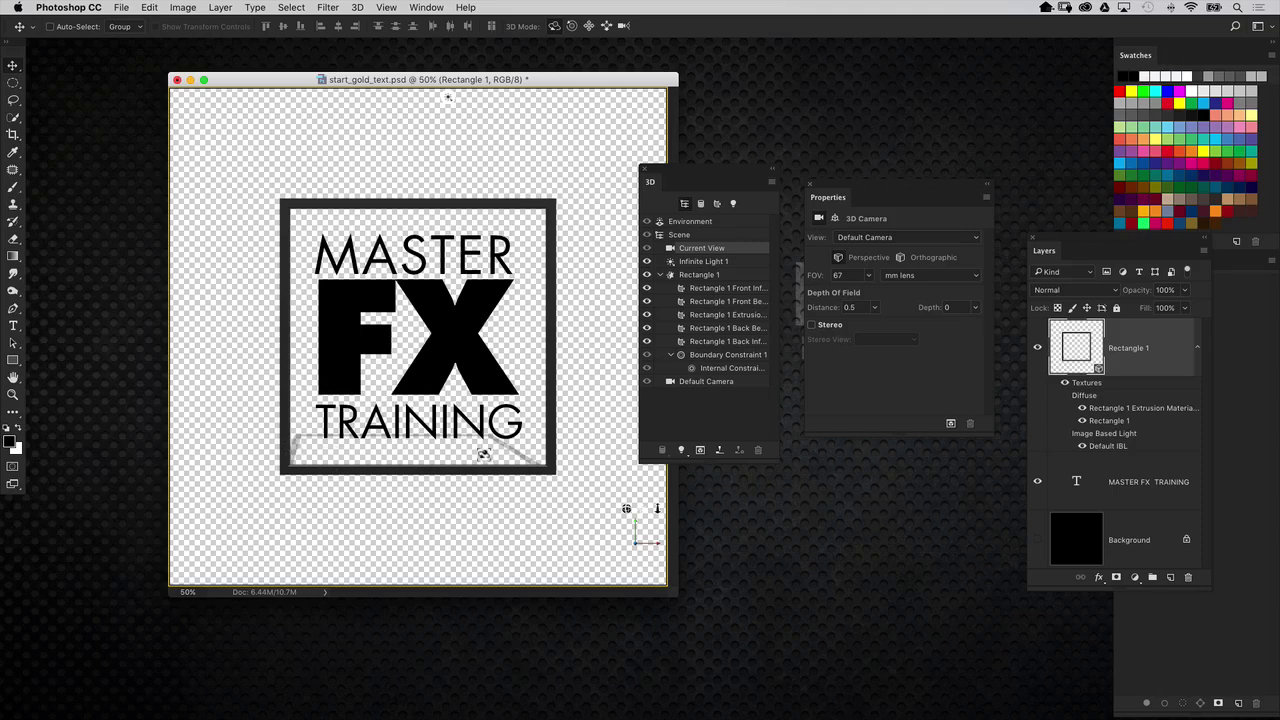
click(727, 225)
click(763, 225)
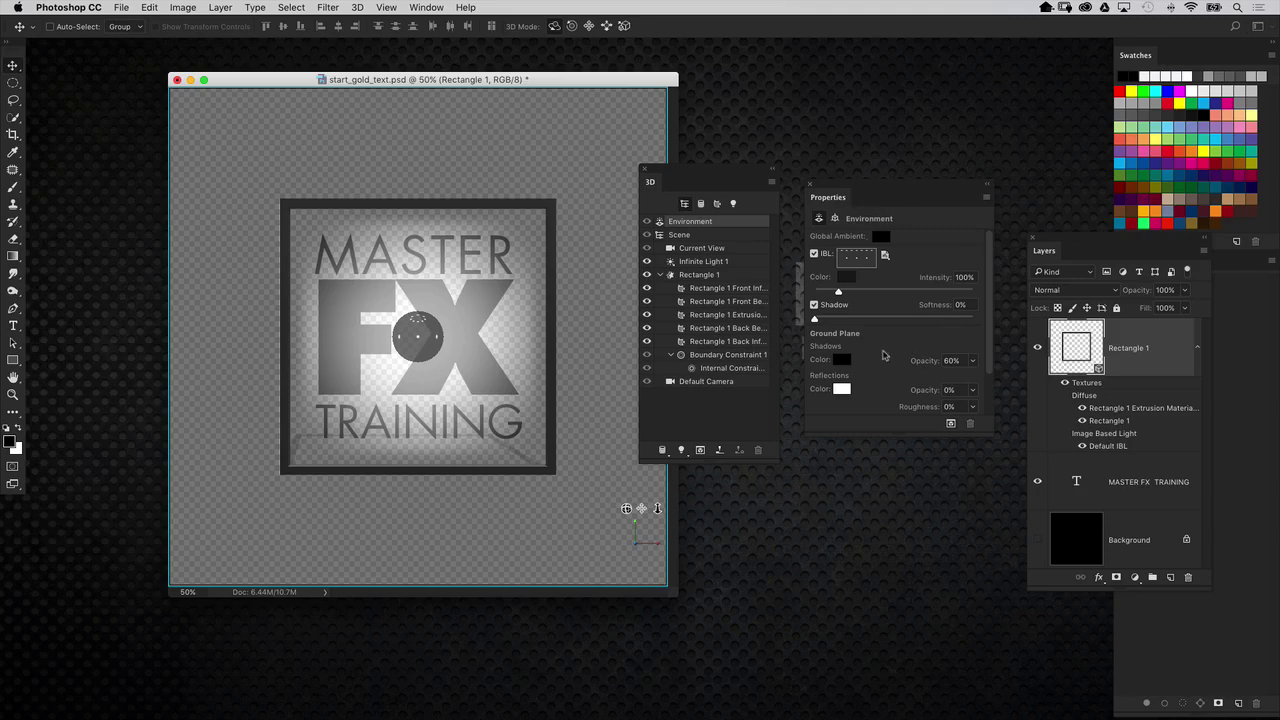
drag(923, 362, 880, 363)
Step: Hide the Rectangle 1 layer and create a new 3D extrusion from the MASTER FX TRAINING text layer
click(1037, 349)
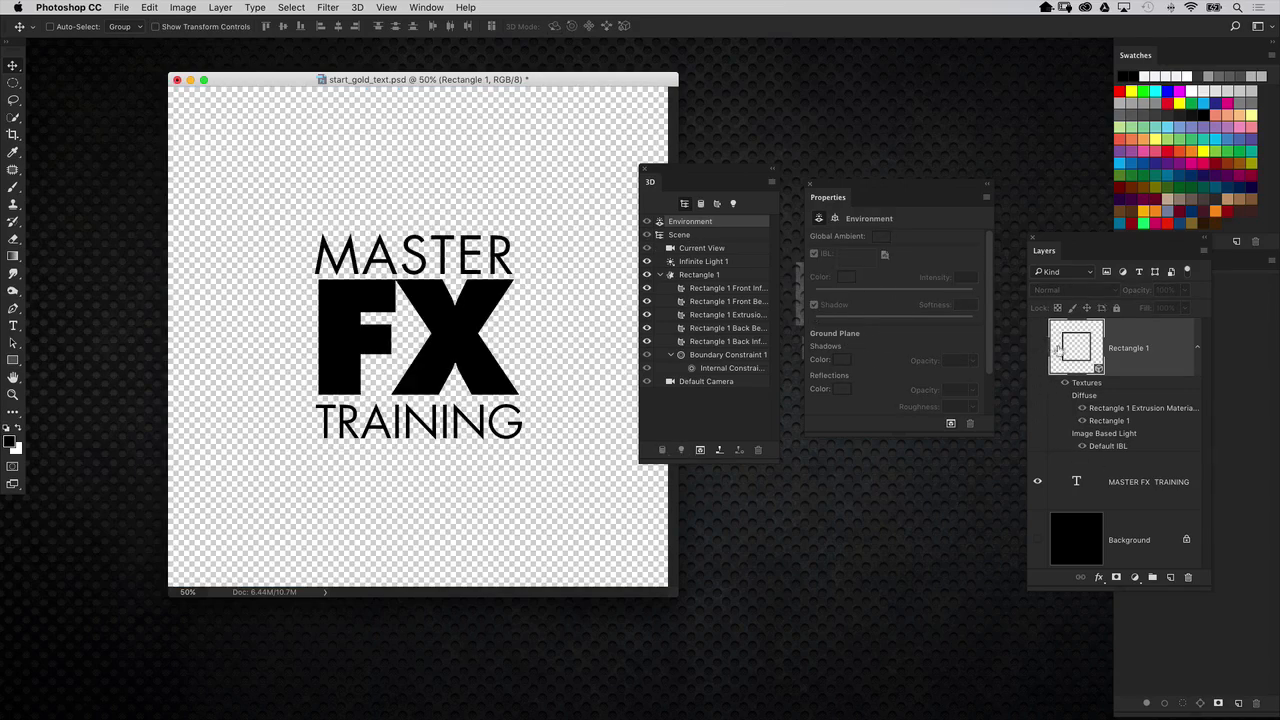
click(1128, 482)
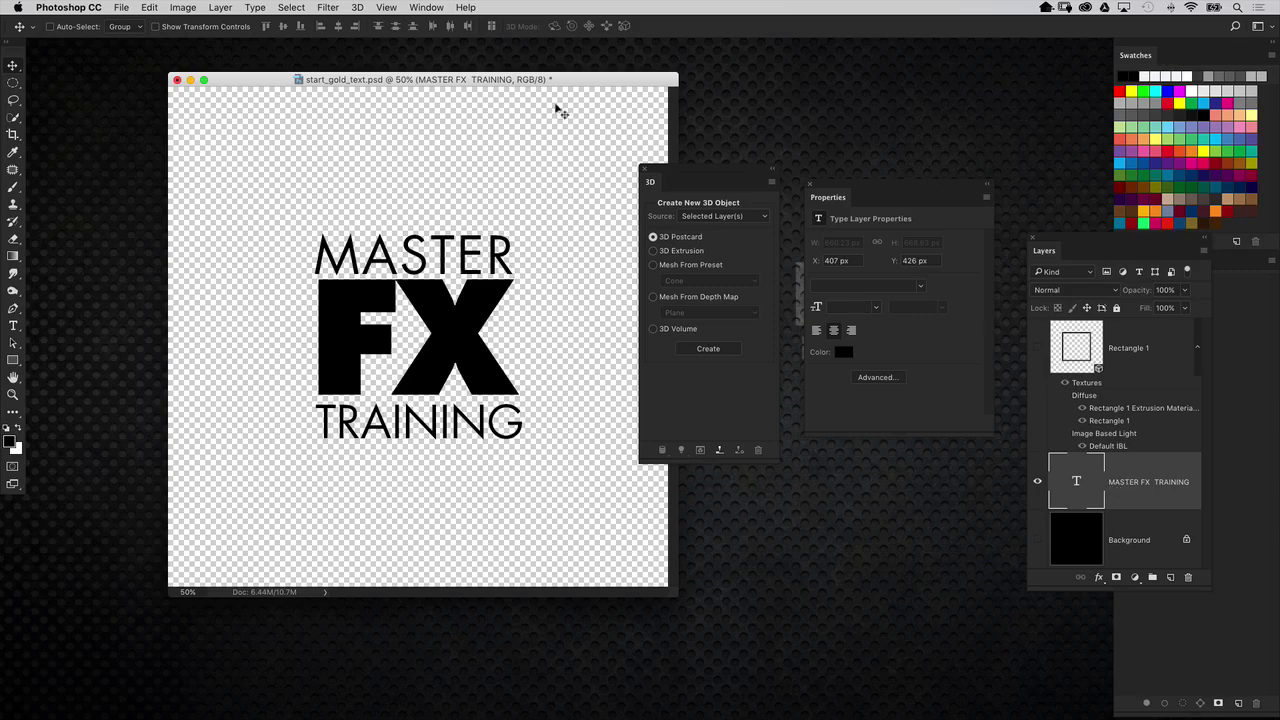
click(356, 8)
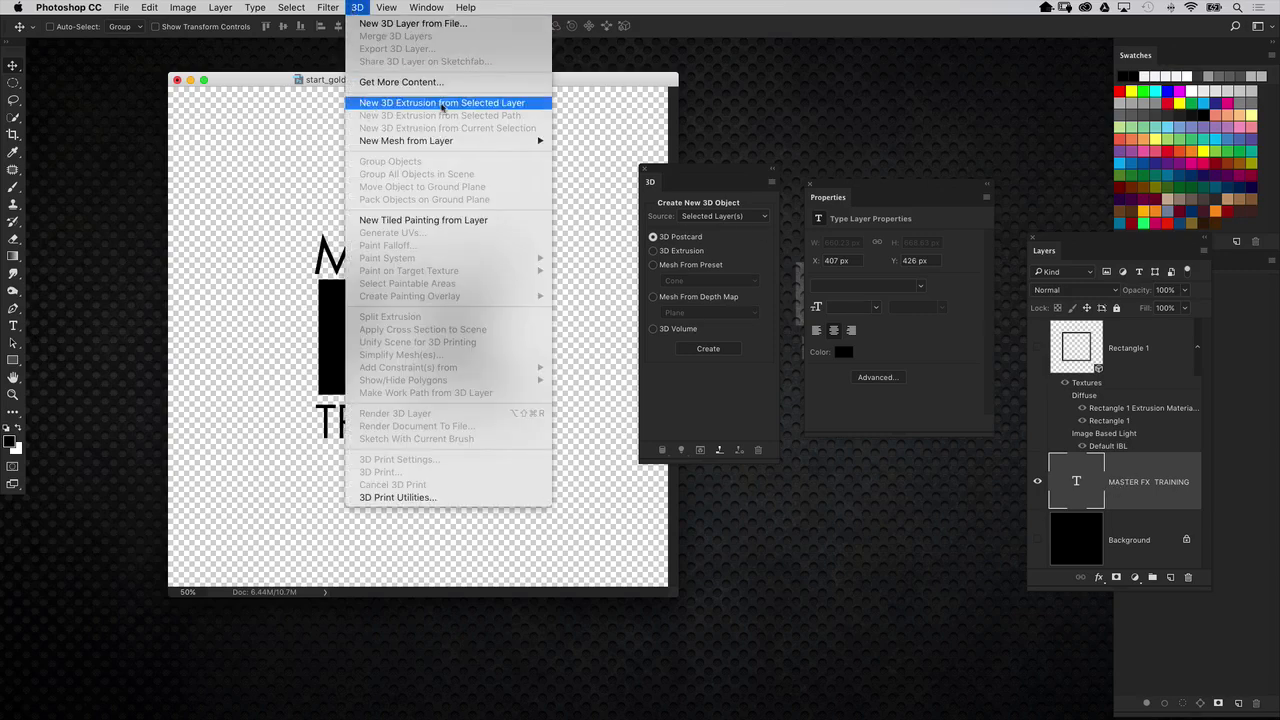
click(528, 106)
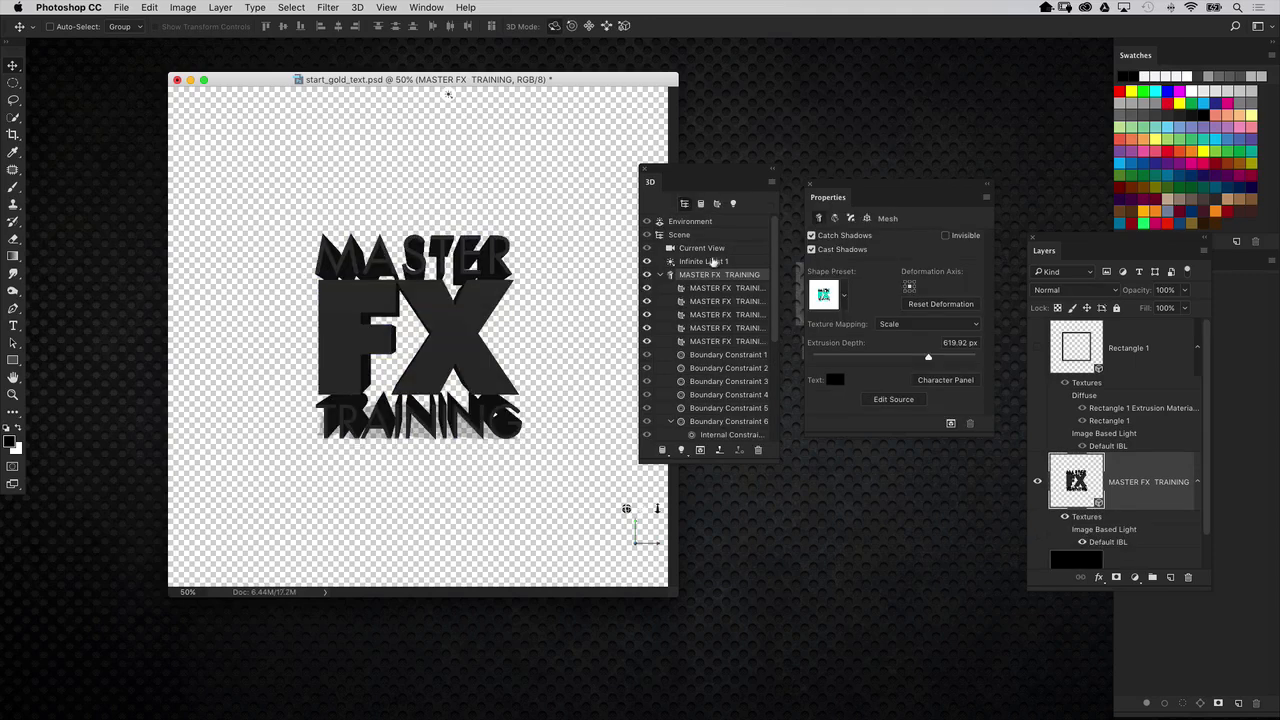
Step: Set the extrusion depth of the MASTER FX TRAINING text mesh to 50 px
click(716, 249)
drag(618, 233, 595, 251)
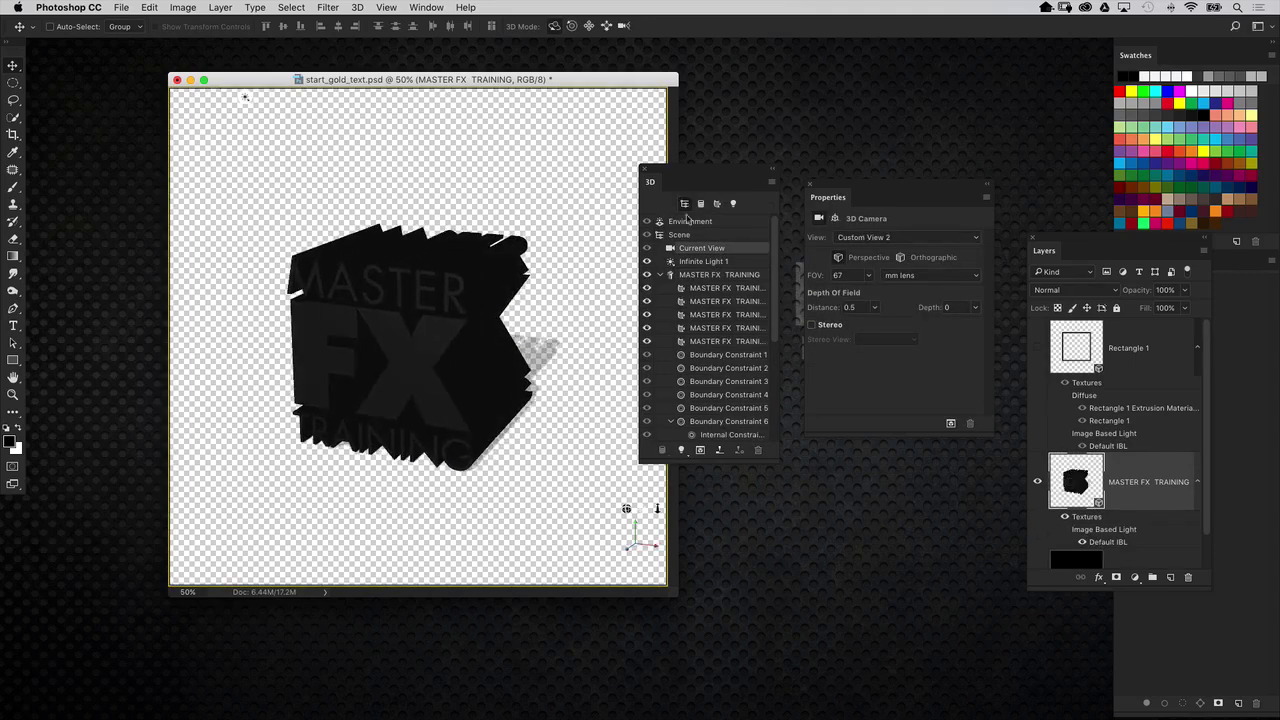
click(729, 274)
click(893, 358)
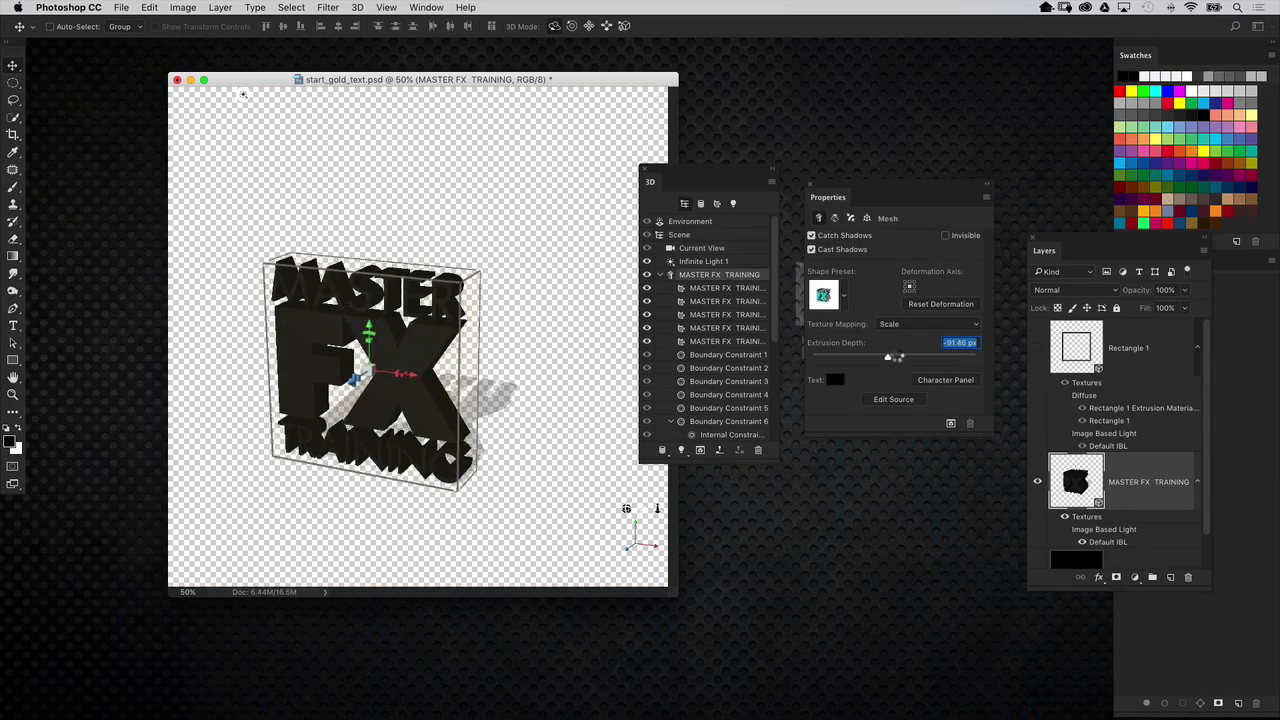
text(50)
key(Return)
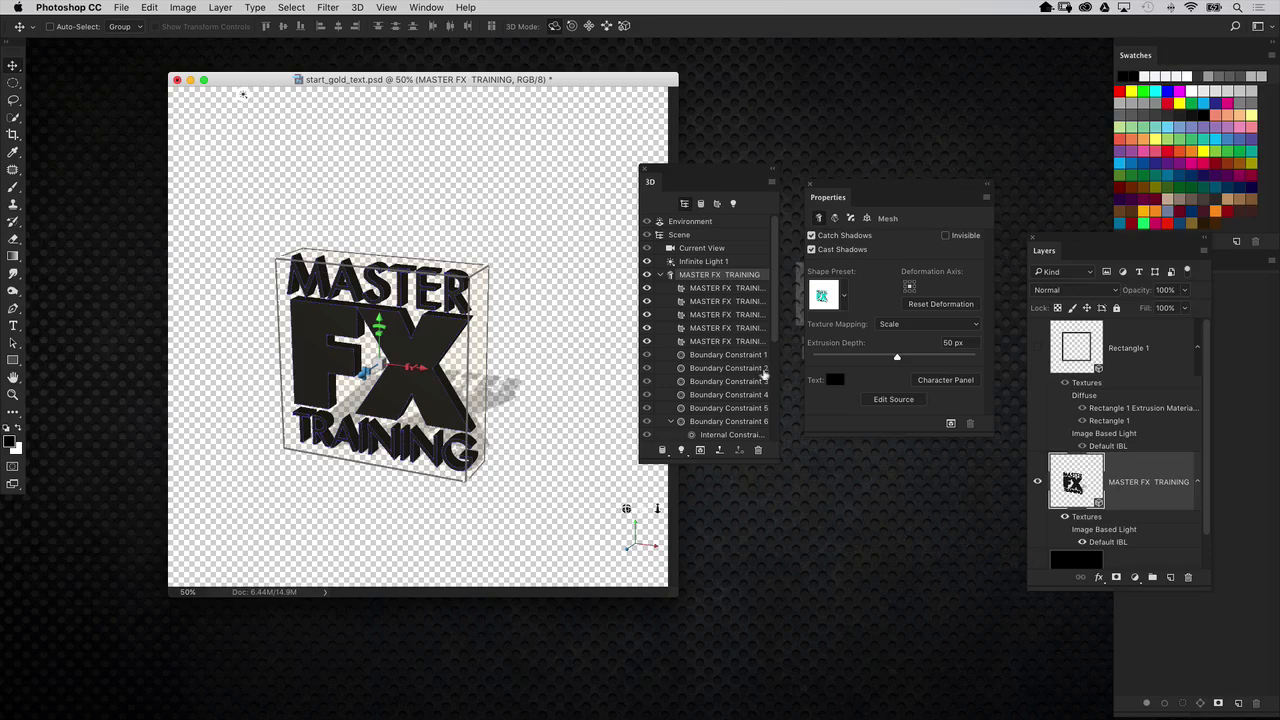
Step: Return the text's scene to the Default Camera view and set its ground plane shadow opacity to 0%
scroll(765, 360, down, 5)
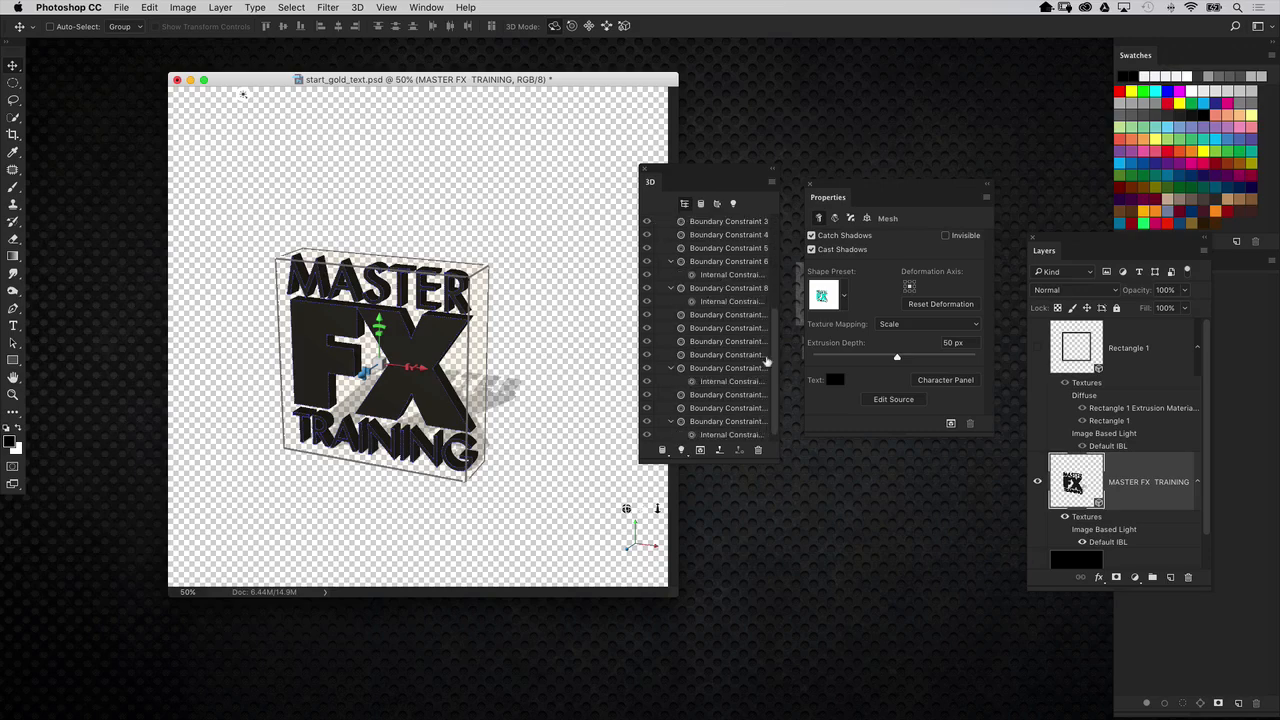
scroll(775, 415, down, 1)
click(733, 435)
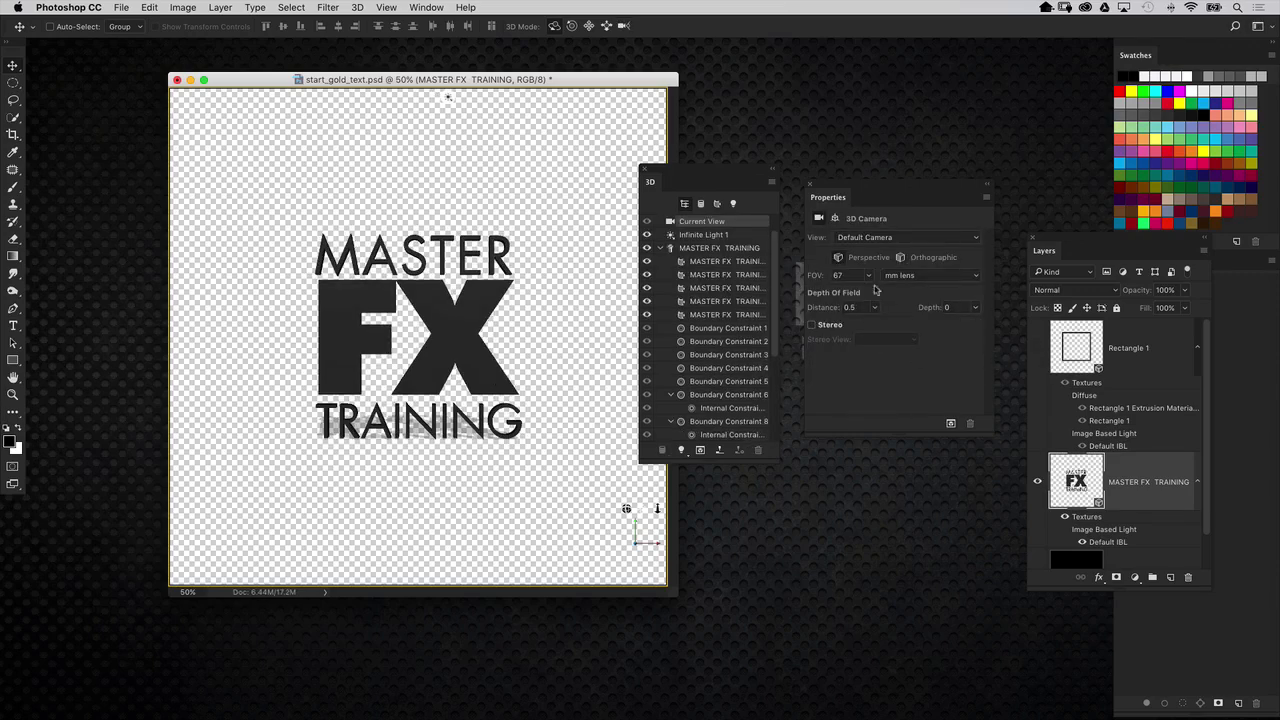
scroll(773, 268, up, 2)
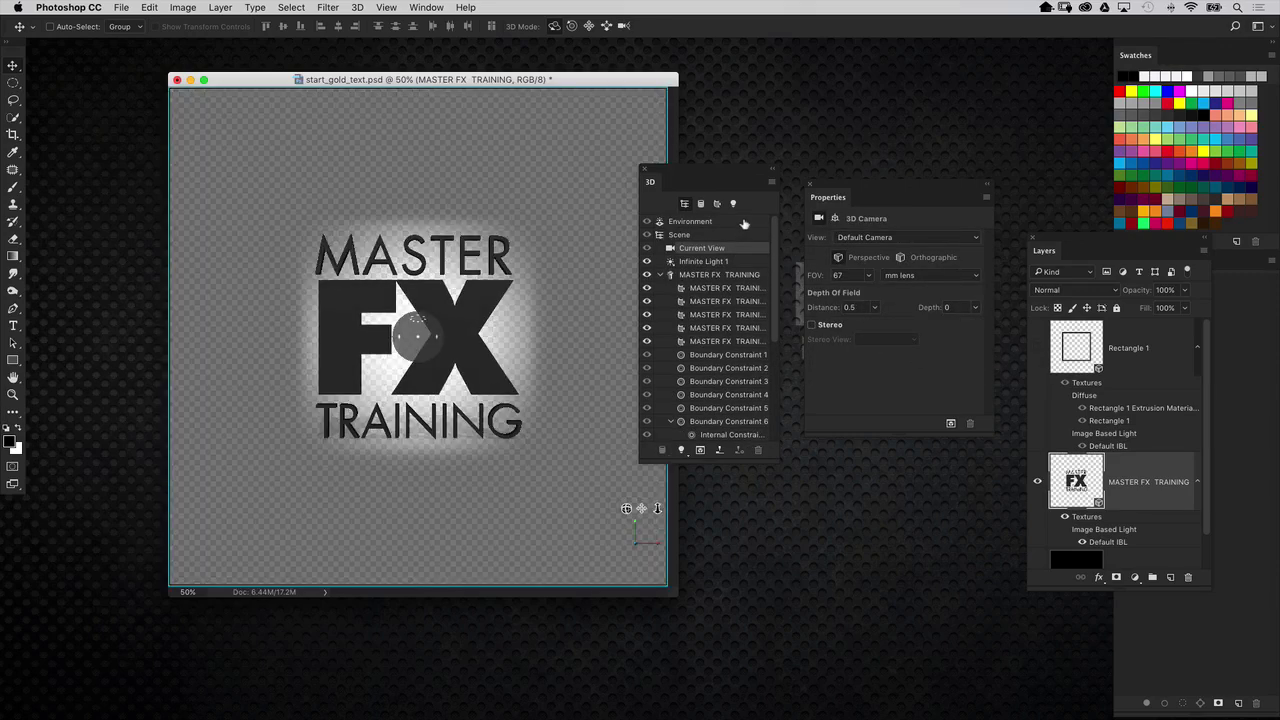
click(742, 222)
drag(920, 364, 772, 365)
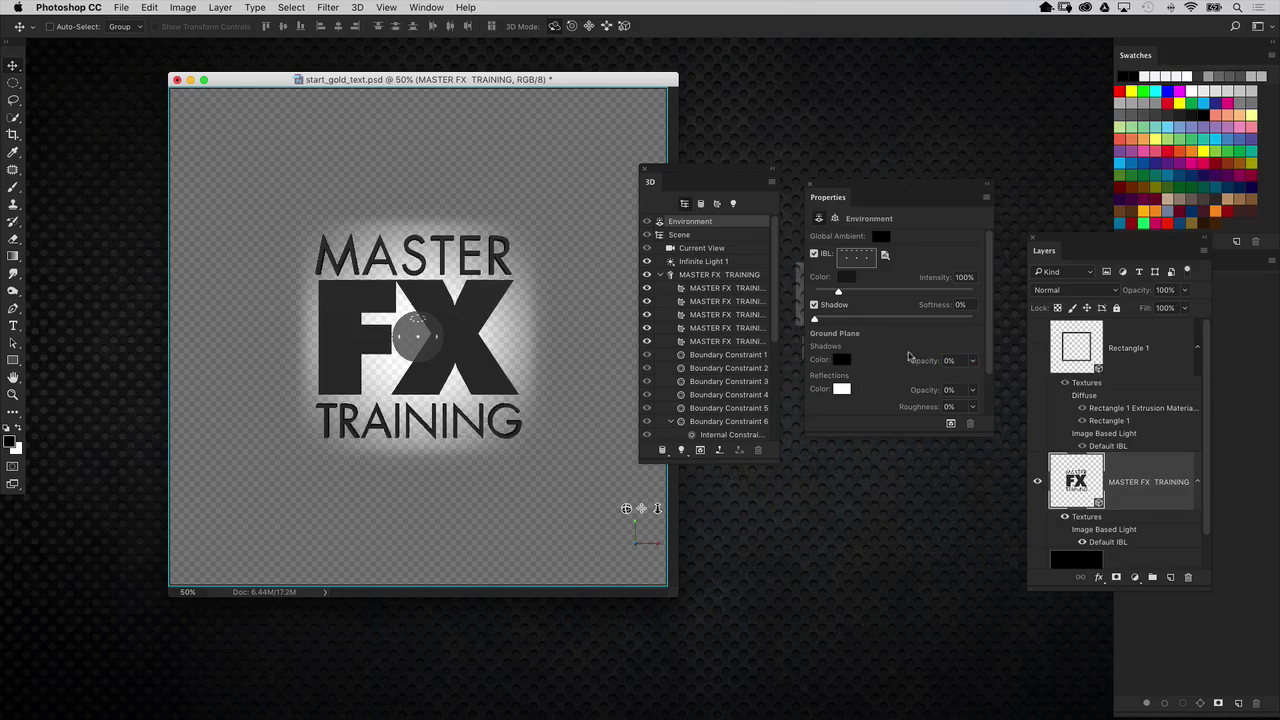
Step: Make the Rectangle 1 layer visible again and select its frame mesh
click(1037, 347)
click(1077, 356)
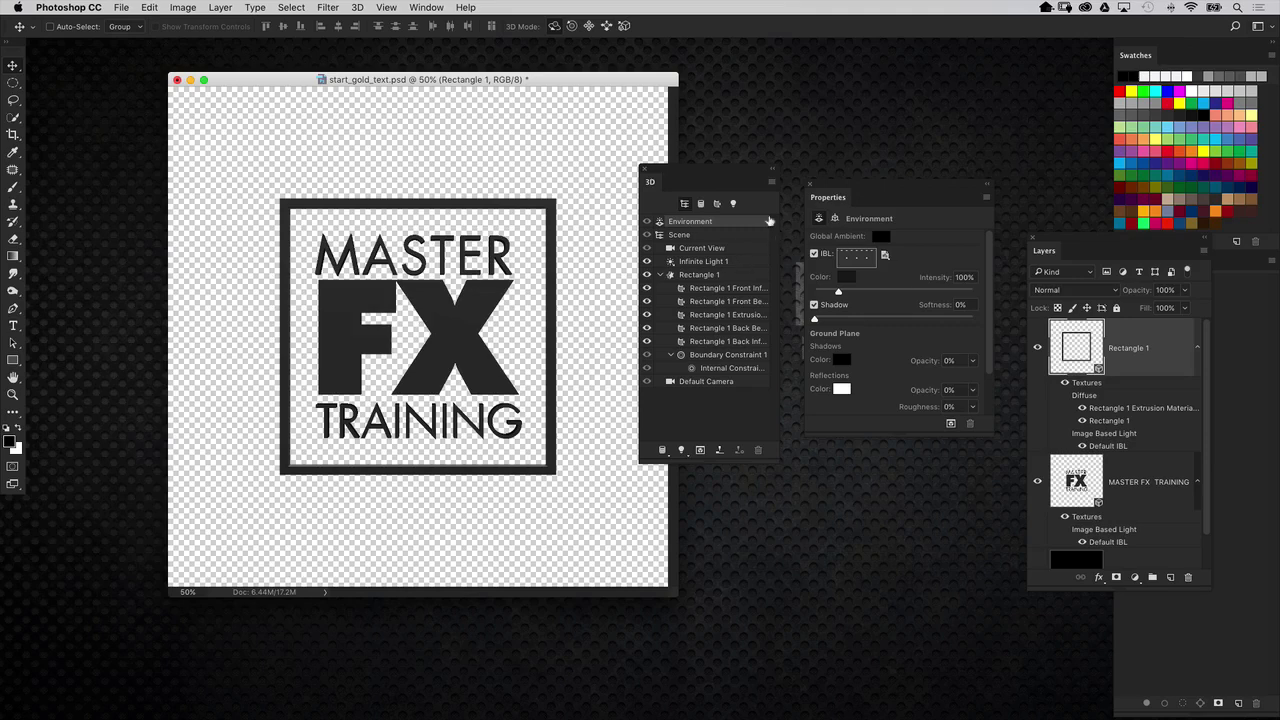
click(731, 276)
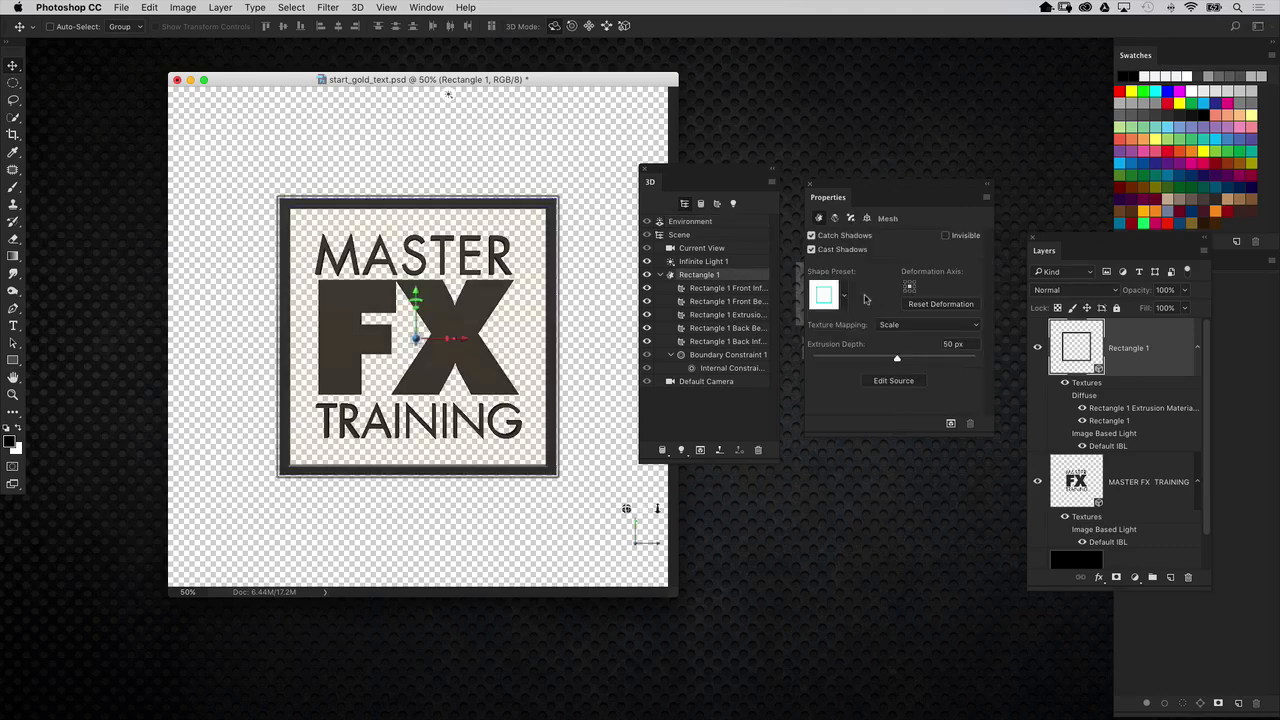
Step: Merge the Rectangle 1 and MASTER FX TRAINING 3D layers into a single 3D layer
drag(1080, 244, 896, 244)
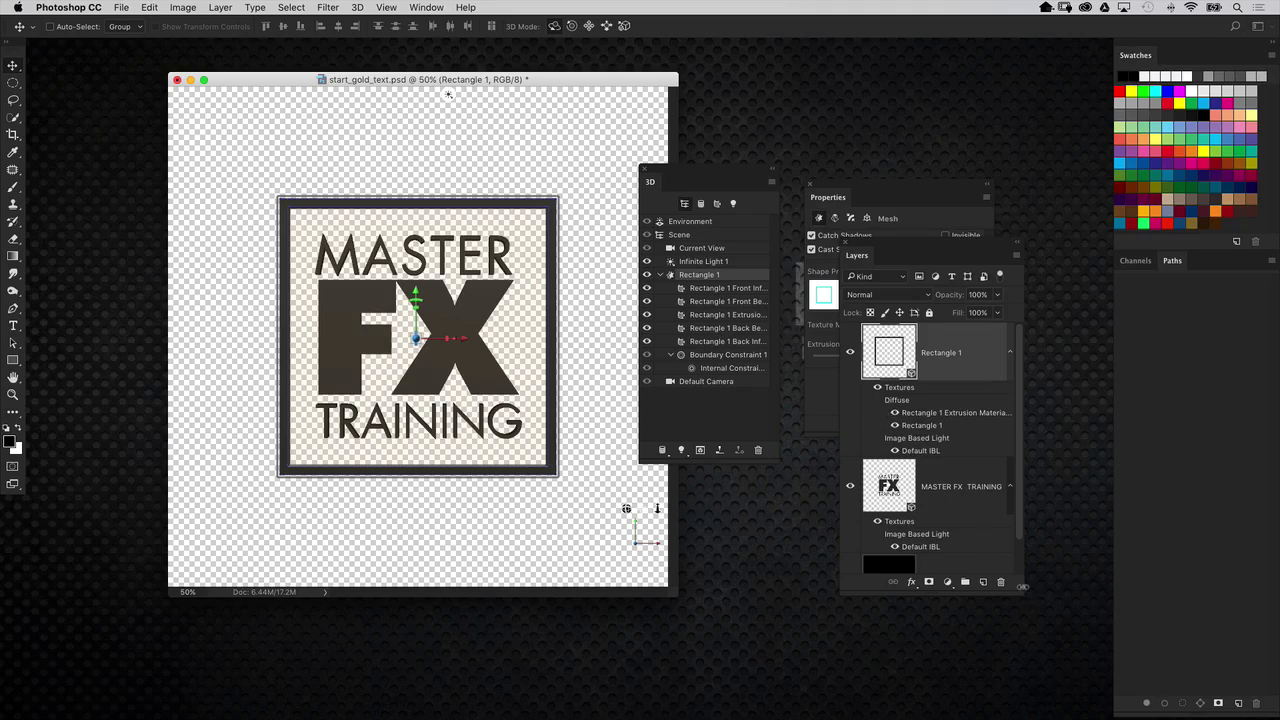
drag(1019, 592, 1038, 626)
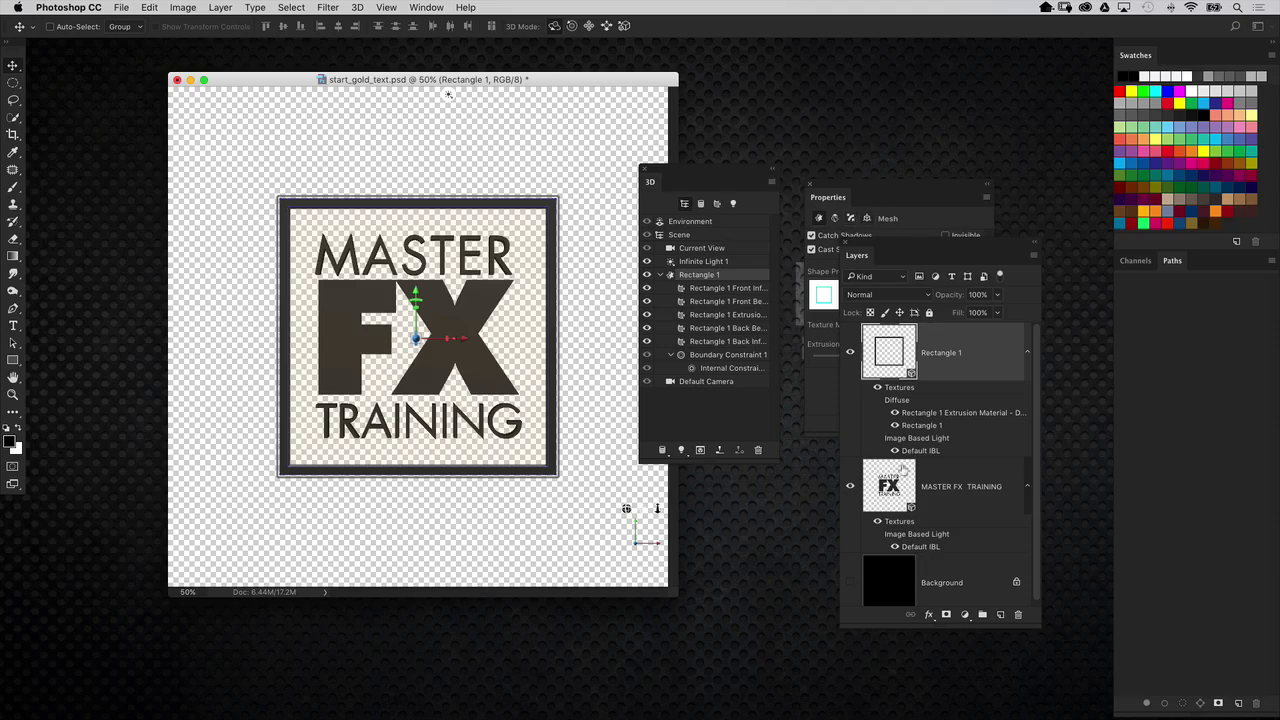
shift+click(947, 477)
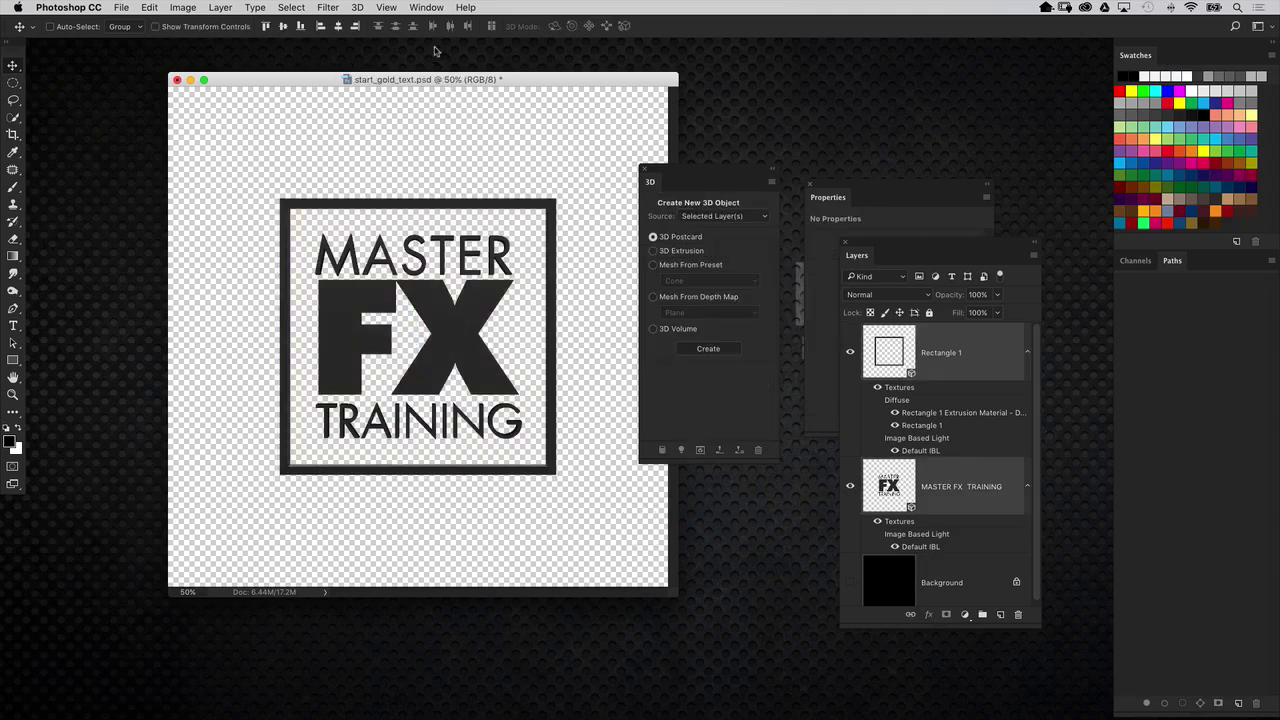
click(357, 7)
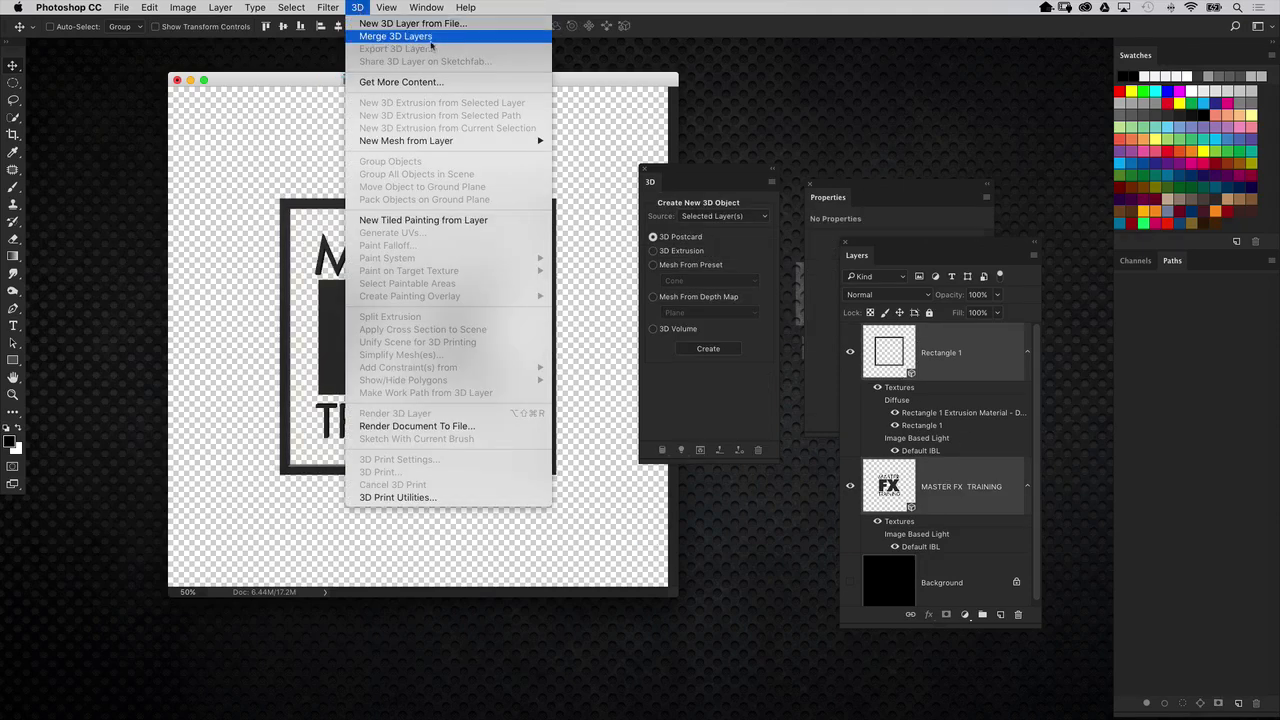
click(482, 36)
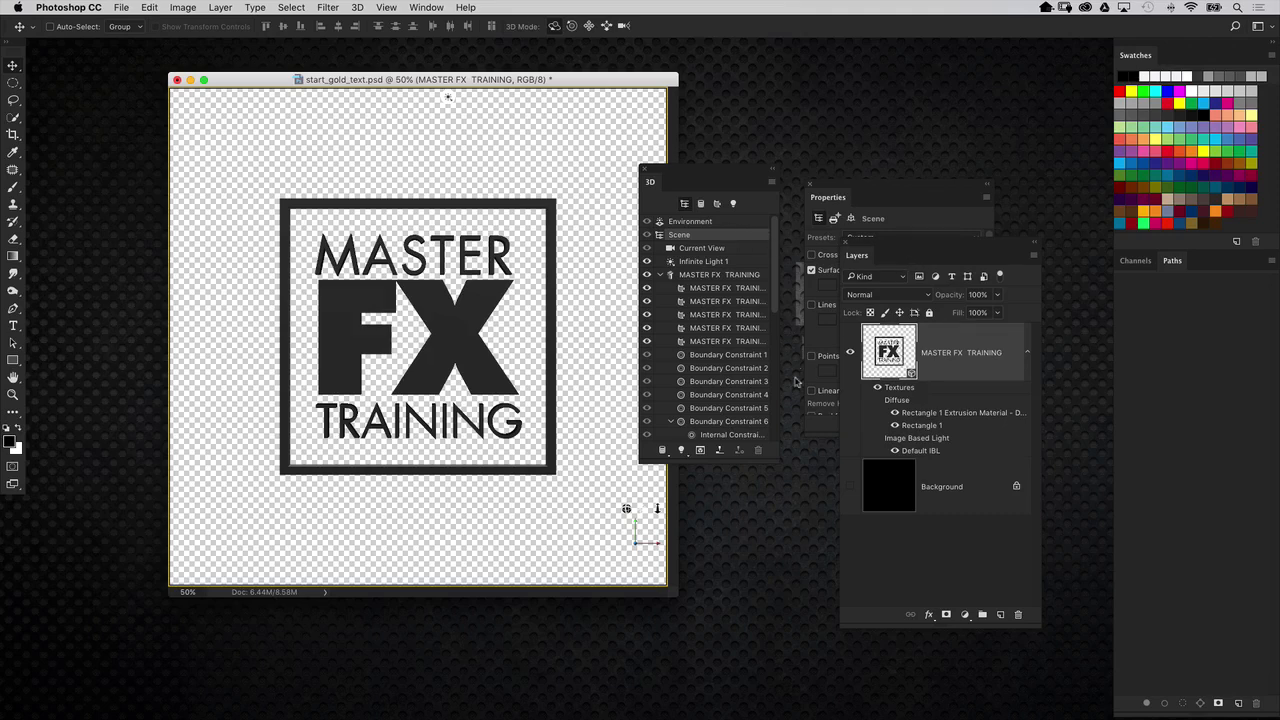
Step: Enlarge the 3D scene list and collapse its MASTER FX TRAINING and Rectangle 1 mesh entries
drag(776, 460, 810, 584)
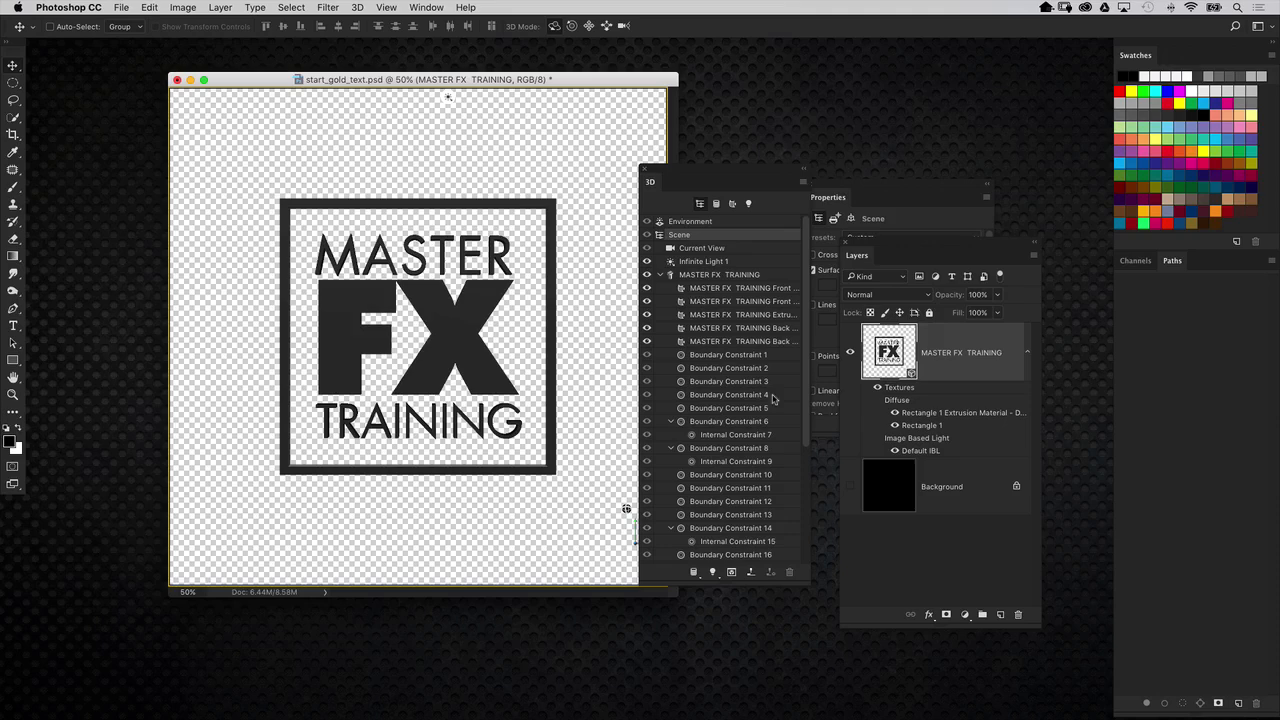
click(660, 274)
click(733, 277)
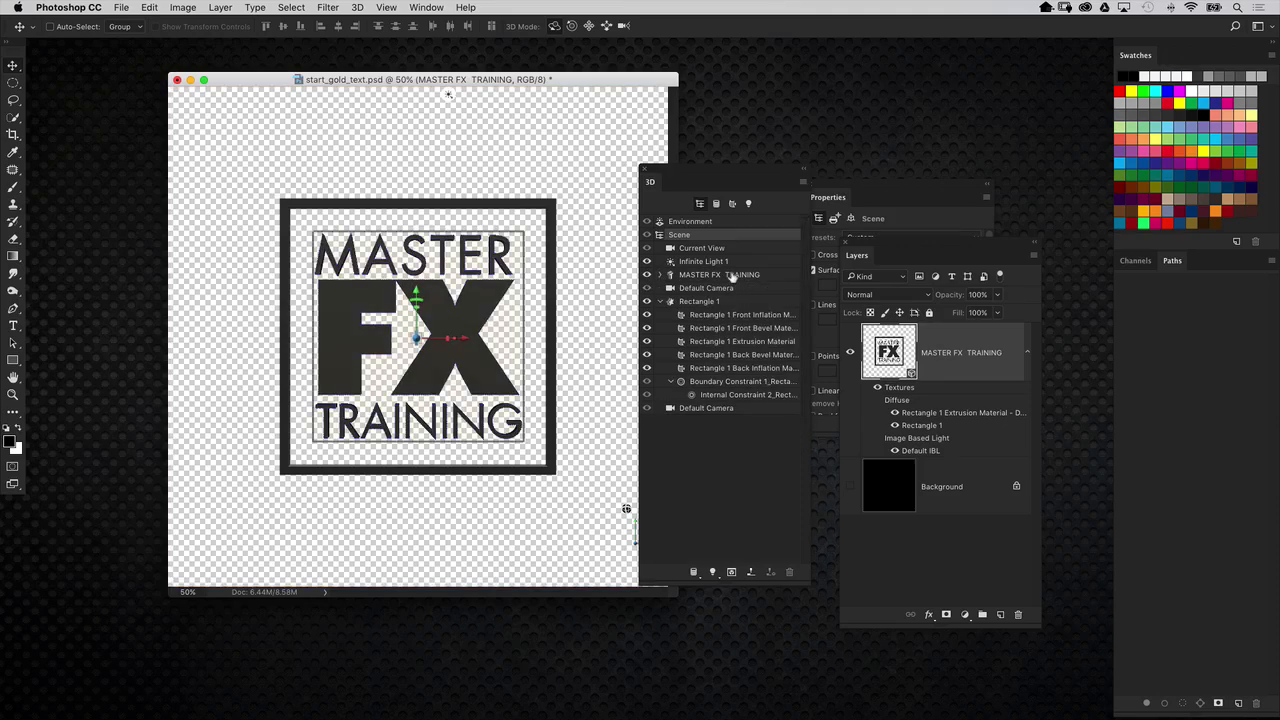
click(660, 301)
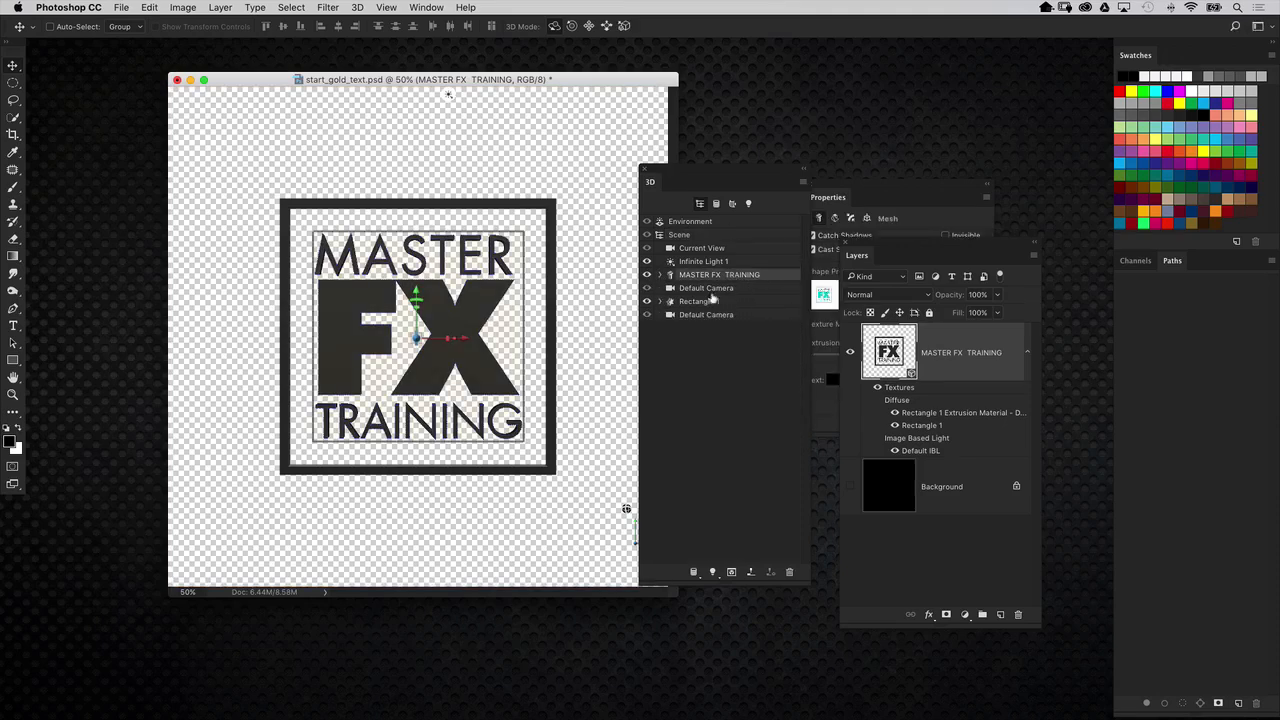
Step: Select the Rectangle 1 mesh and move the Layers and Properties panels clear of the 3D scene list
drag(702, 302, 769, 289)
drag(870, 242, 926, 249)
drag(853, 190, 919, 209)
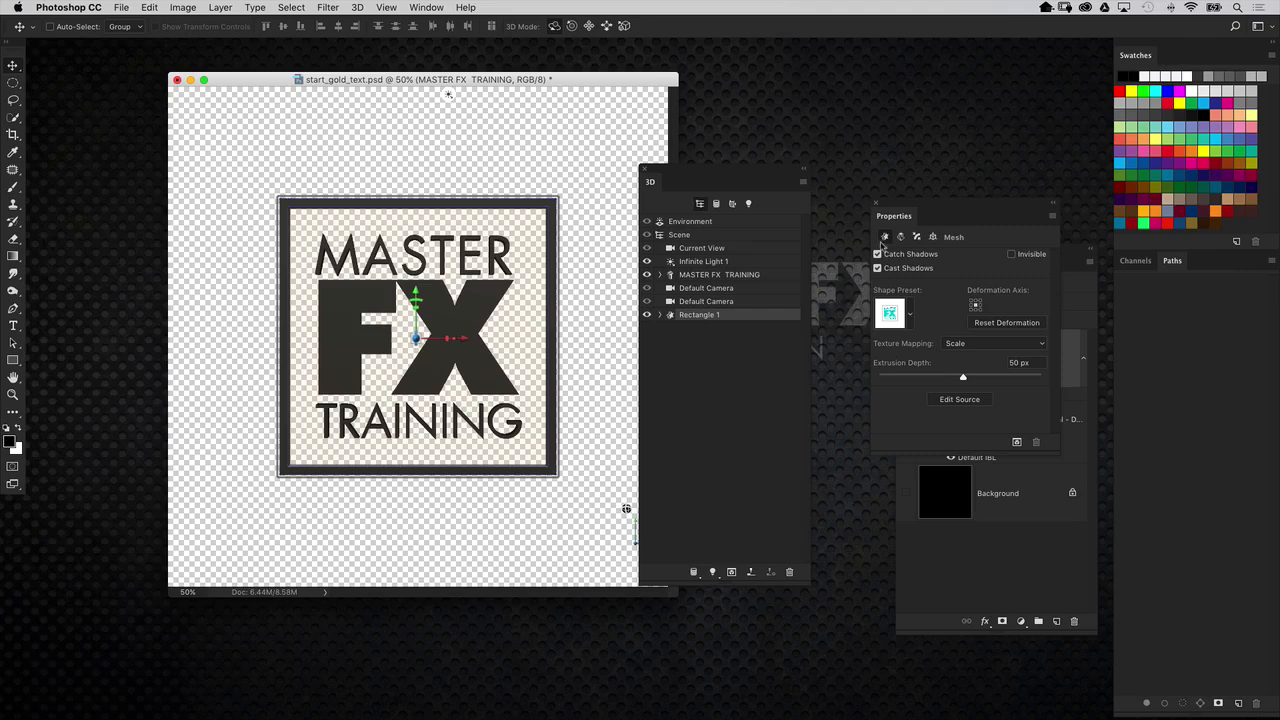
Step: Switch to Finder, open the AdobeStock_134637910 folder on the desktop, and select splash_10.obj to examine it
click(870, 168)
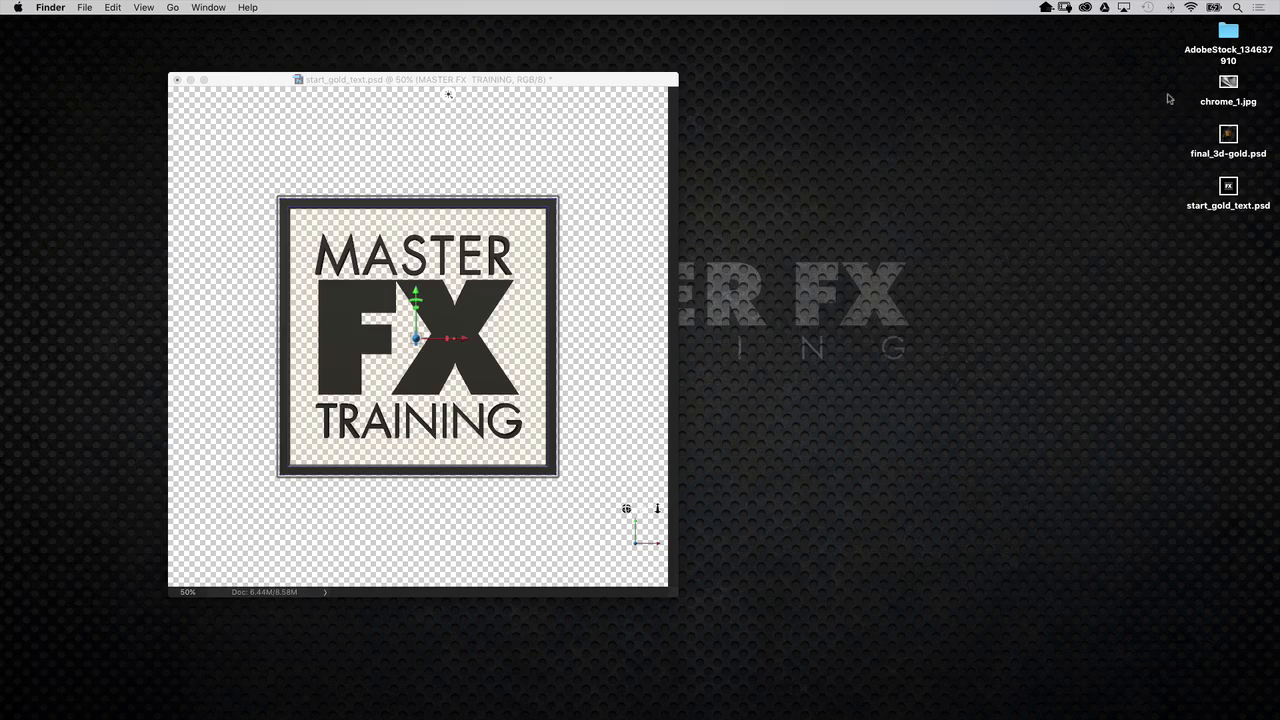
click(1227, 40)
double_click(1228, 36)
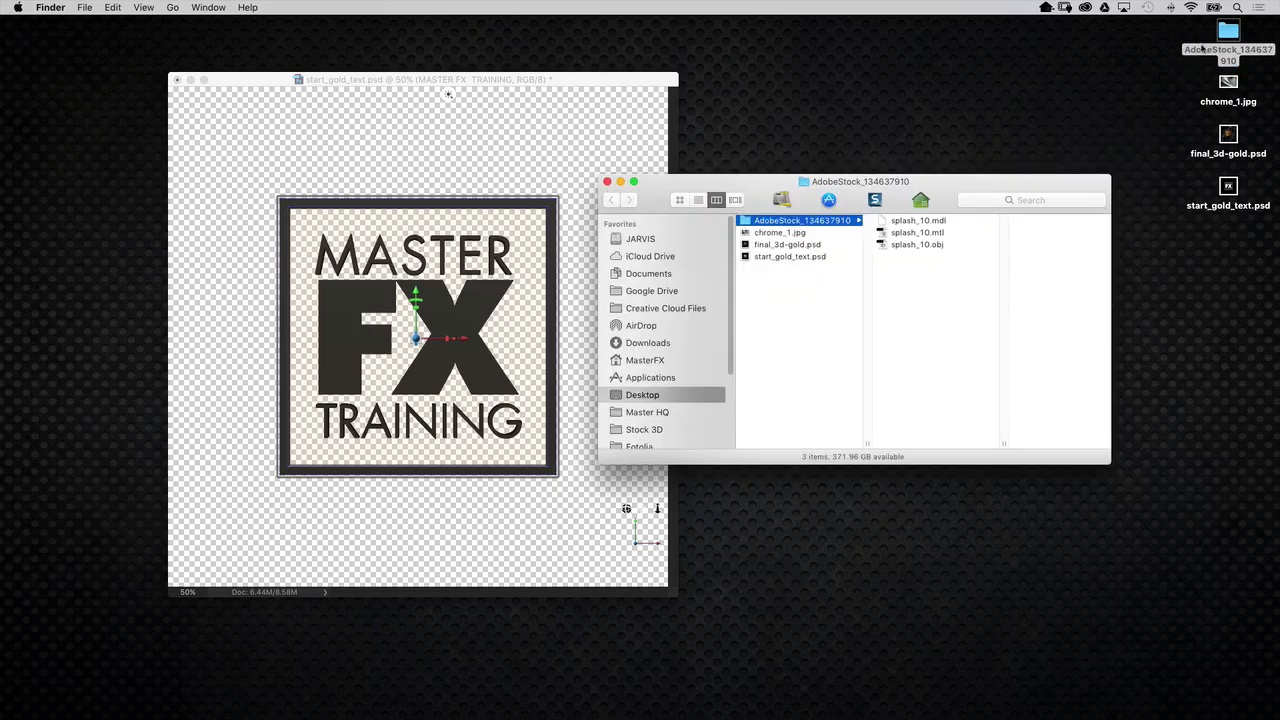
drag(972, 182, 984, 172)
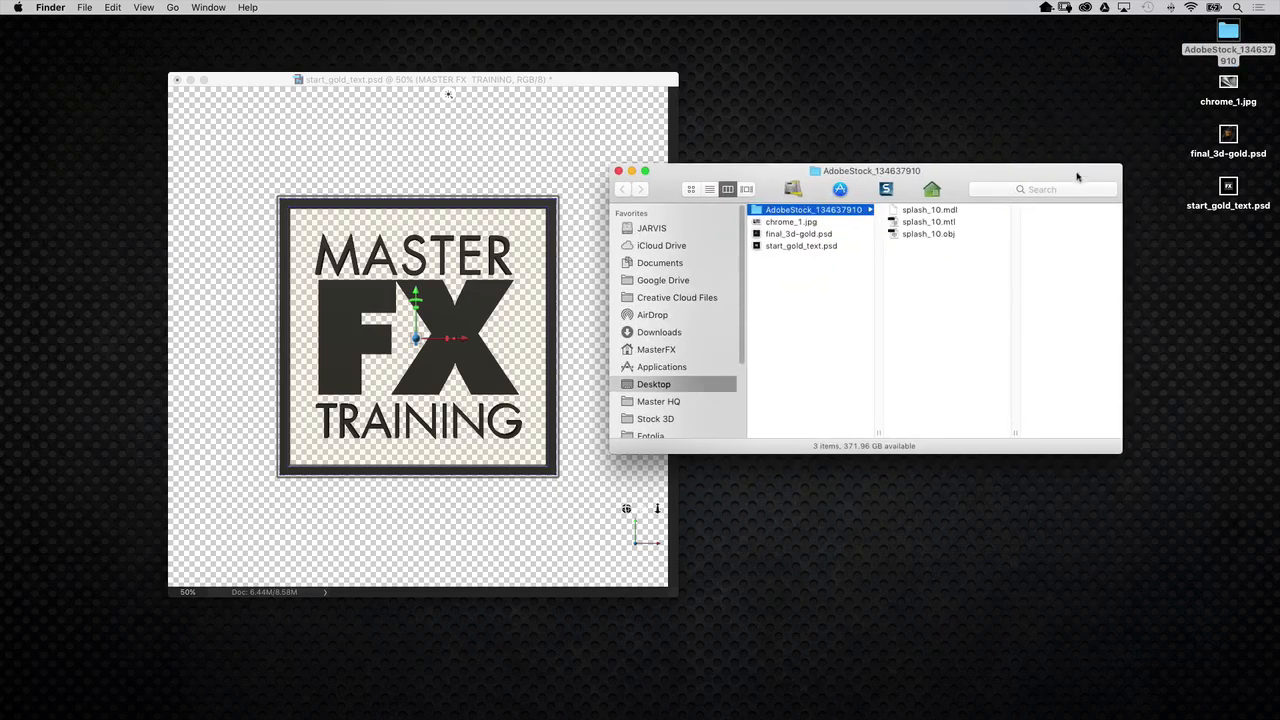
click(921, 236)
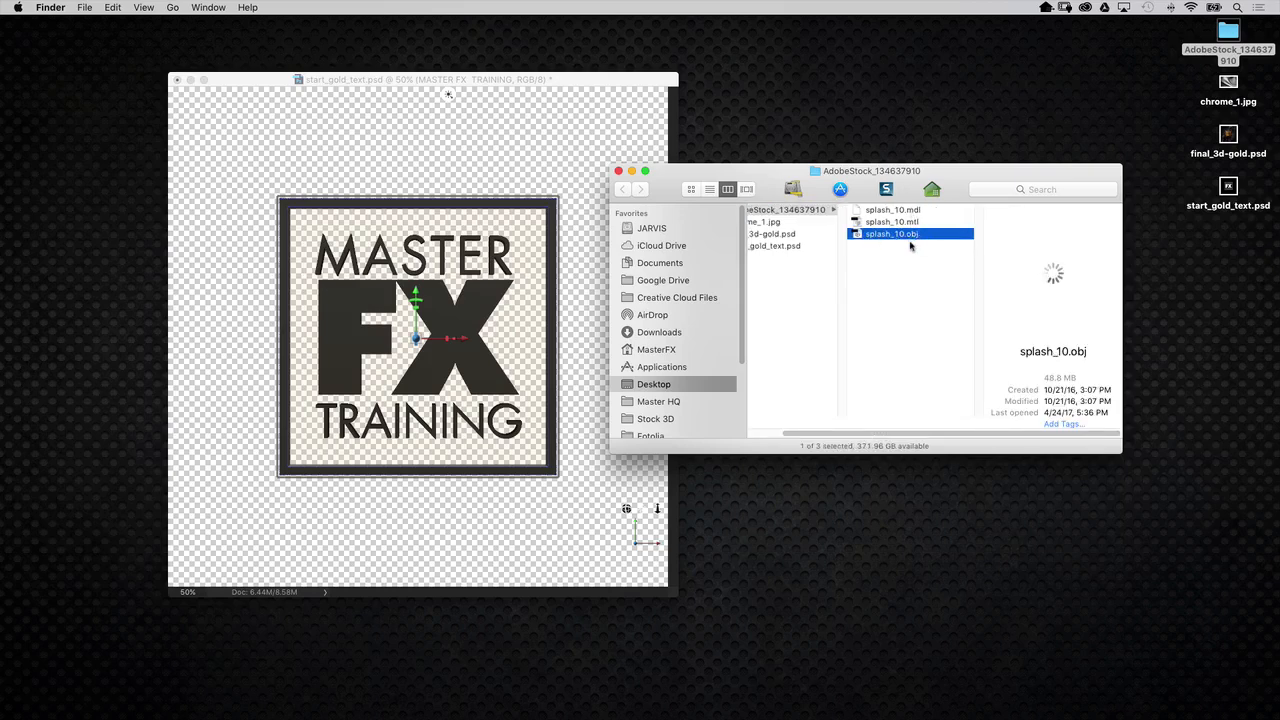
Step: Open splash_10.obj in Photoshop as a new 1500 by 1500 pixel, 100 pixels/inch 3D document named splash_10
drag(968, 178, 1022, 130)
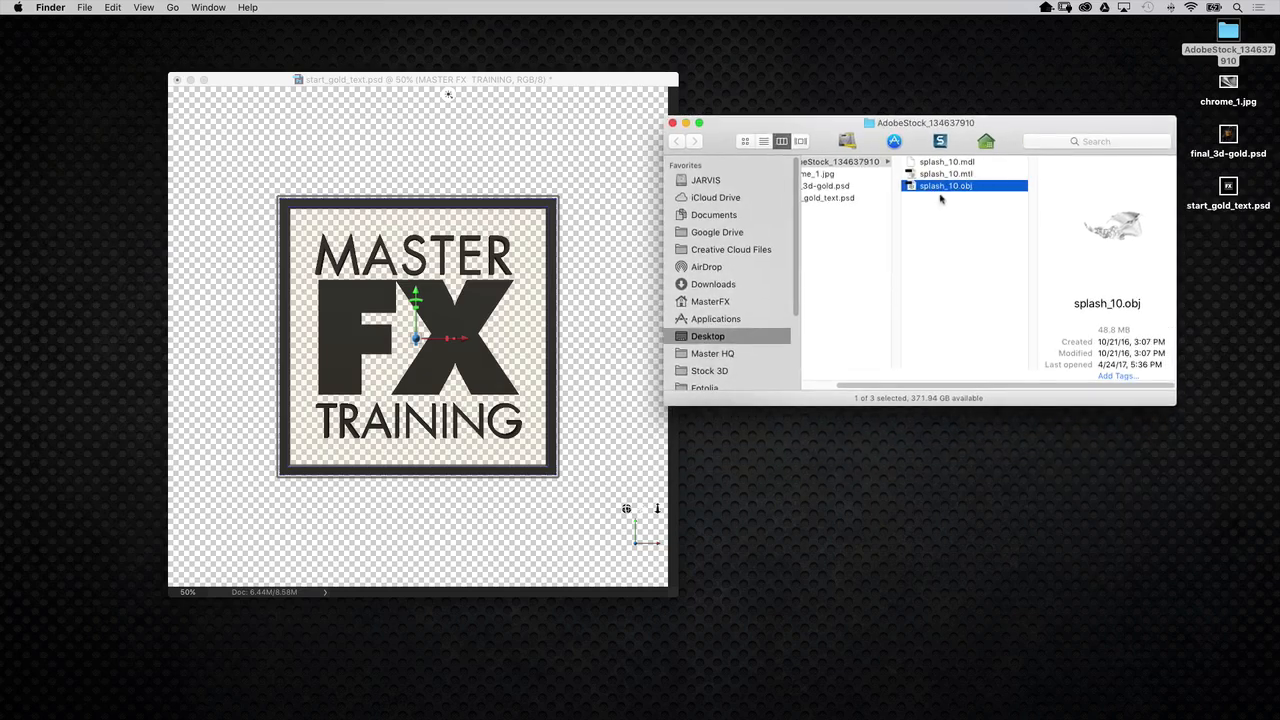
drag(950, 195, 463, 706)
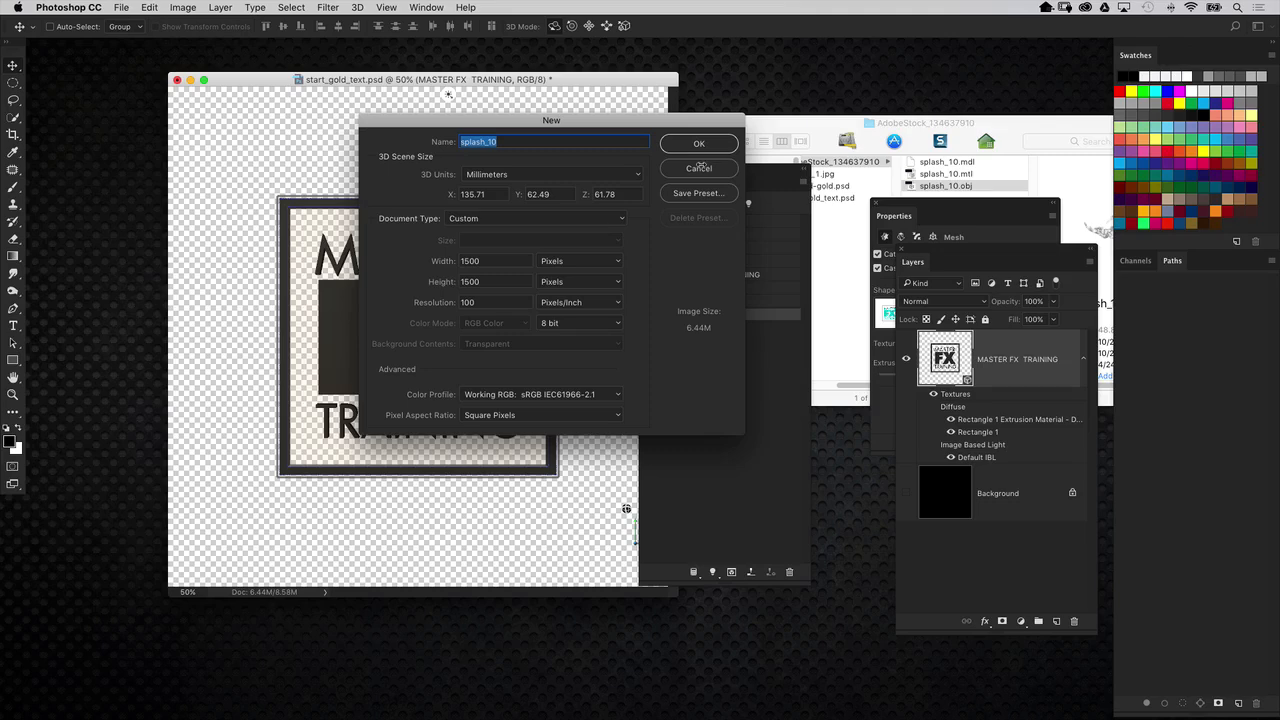
key(Return)
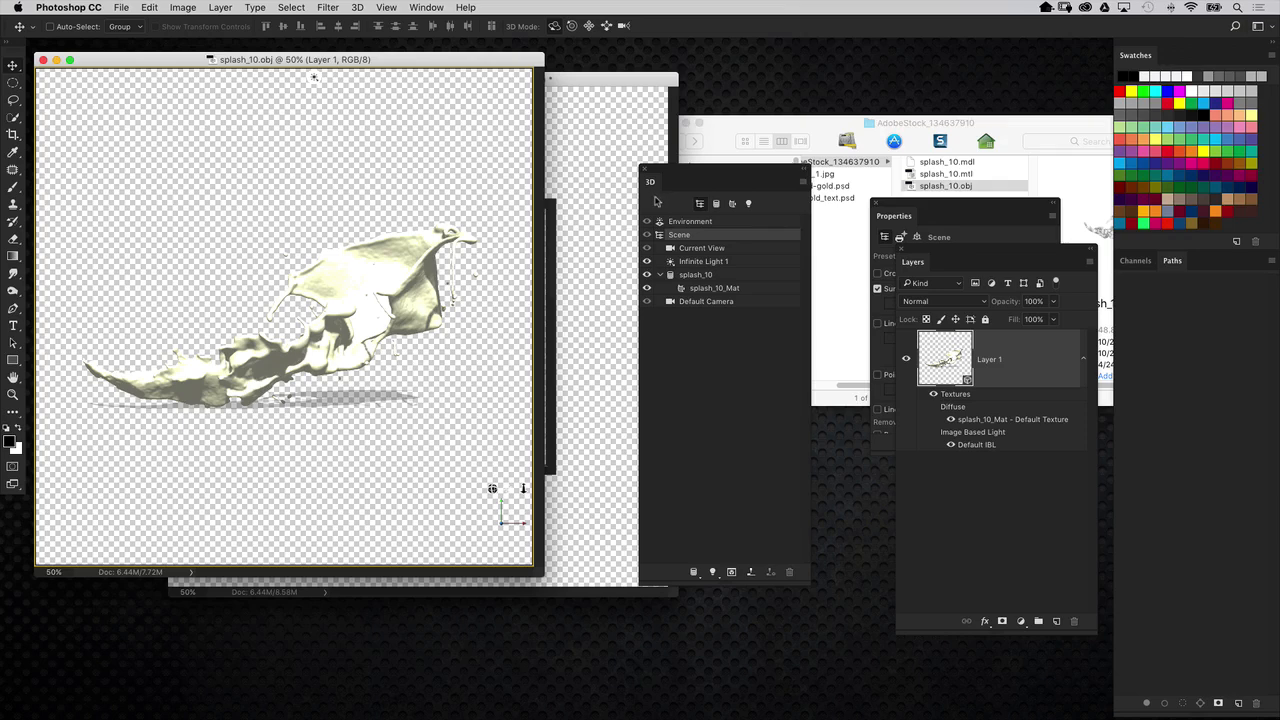
Step: Orbit the splash document's Current View camera so the splash is tilted diagonally upward
click(702, 222)
click(700, 248)
mouse_move(480, 210)
mouse_down()
mouse_move(491, 77)
mouse_move(459, 284)
mouse_move(524, 316)
mouse_move(523, 397)
mouse_up()
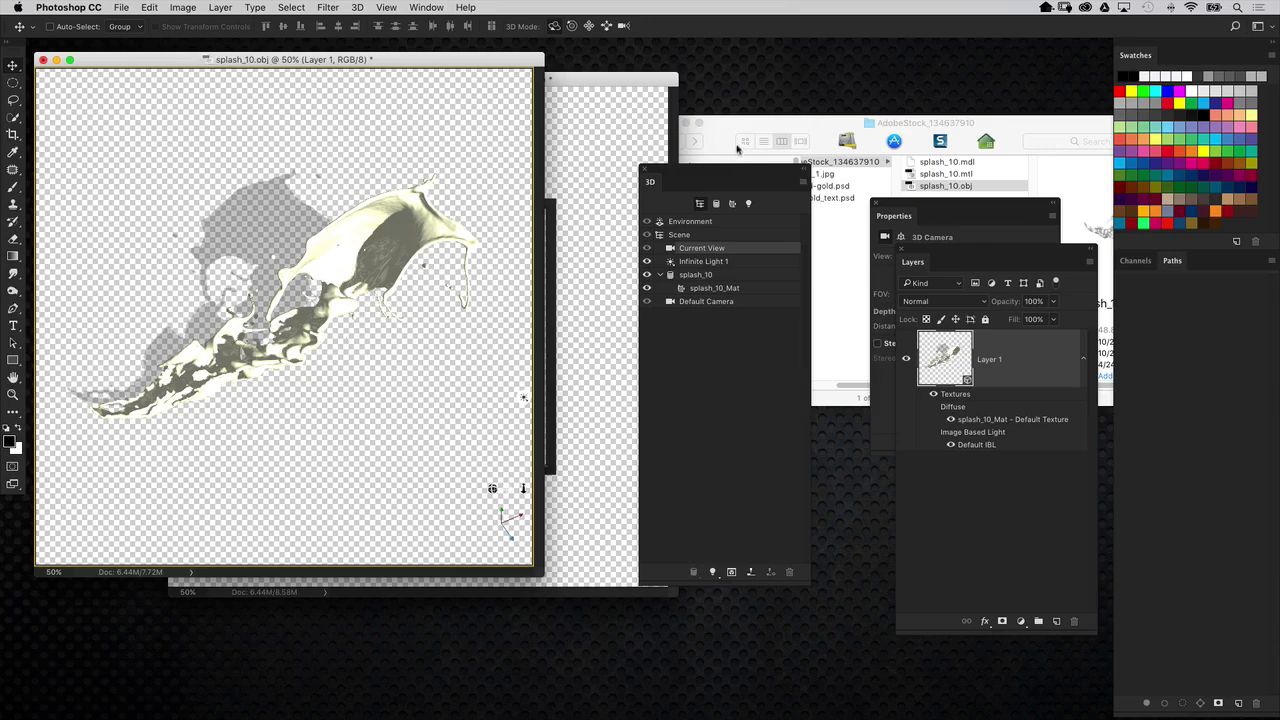
Step: Arrange the two document windows and copy the splash's 3D Layer 1 into start_gold_text.psd over the MASTER FX TRAINING artwork
drag(508, 61, 574, 102)
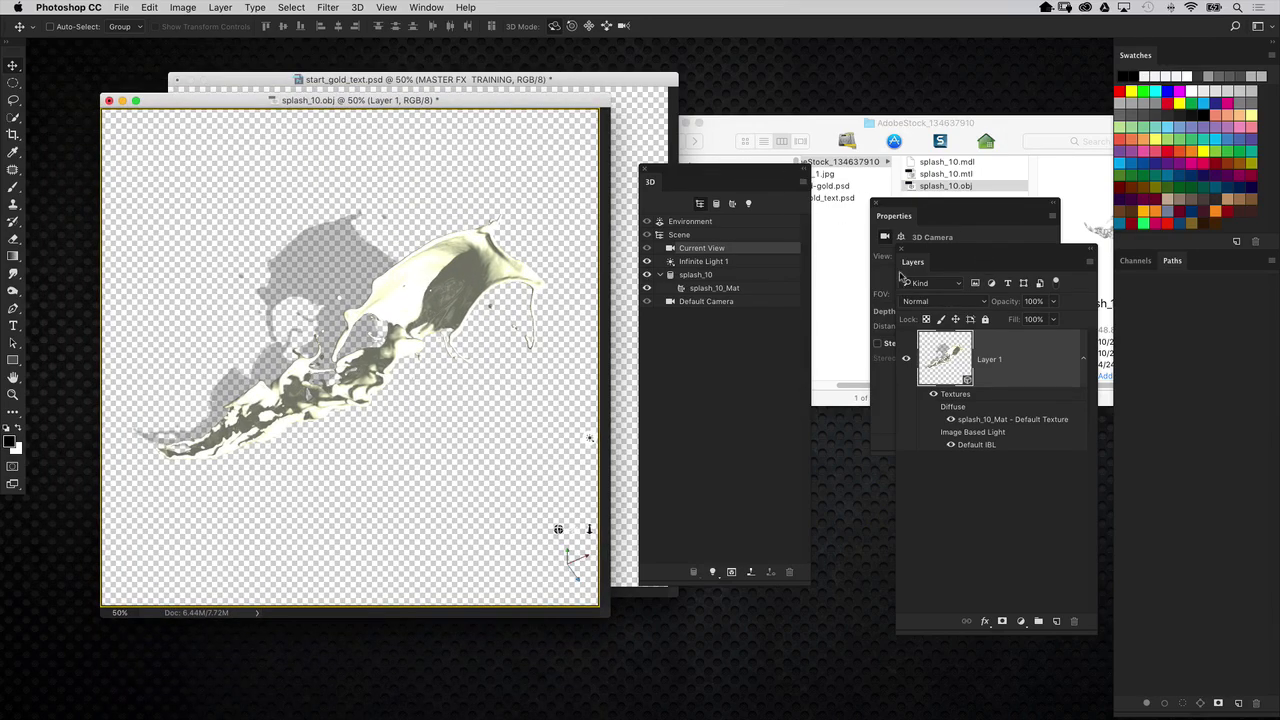
drag(572, 100, 730, 347)
drag(946, 362, 475, 232)
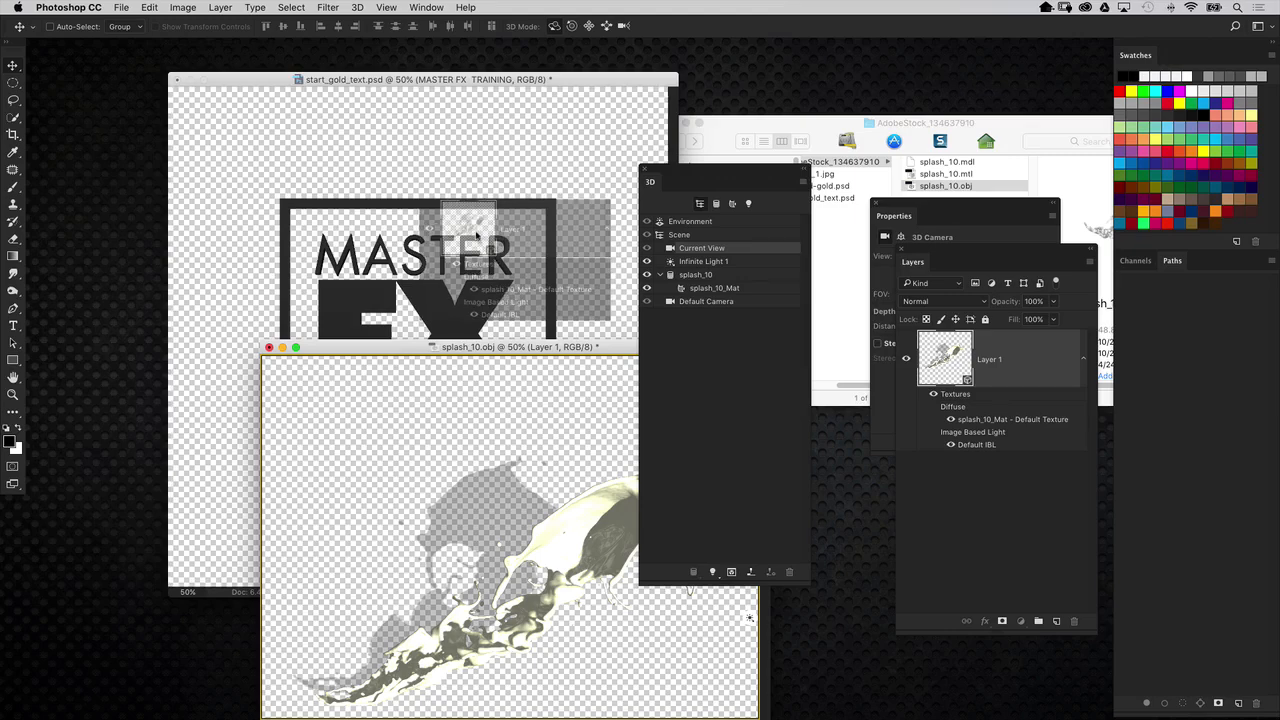
drag(475, 232, 515, 225)
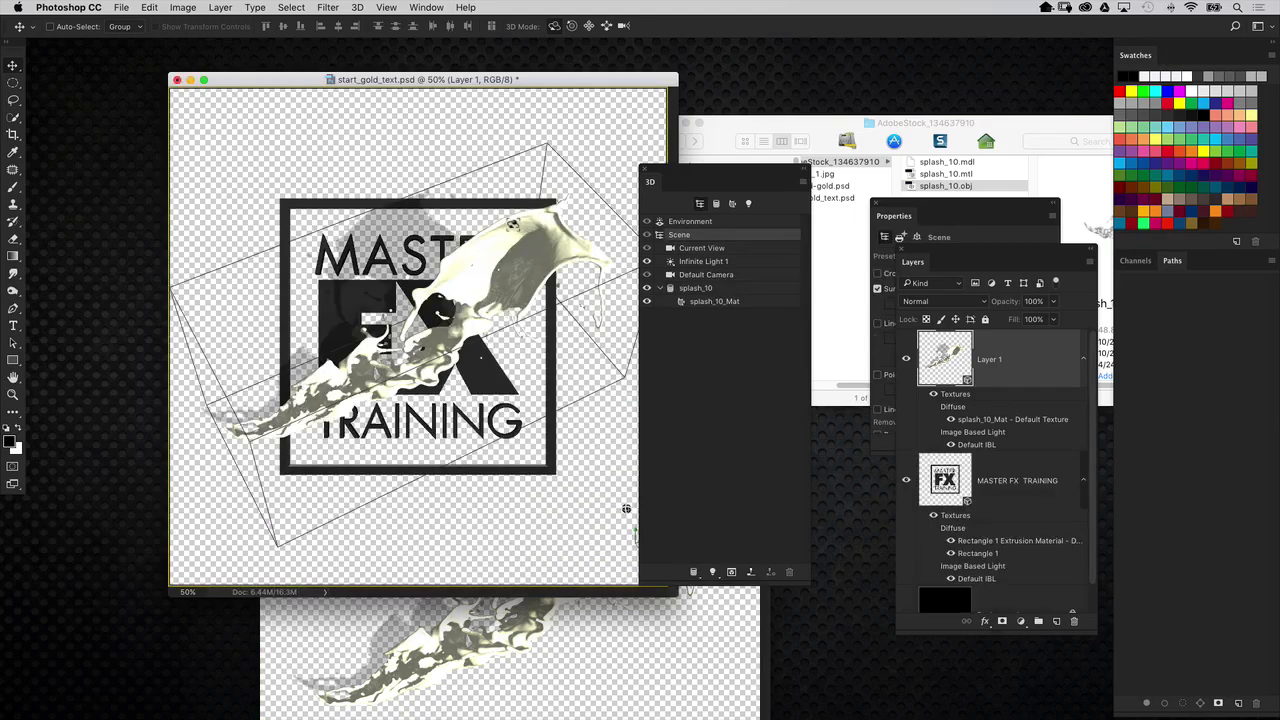
Step: Minimize the splash_10.obj document and the Finder window, and move the Layers and Properties panels clear of the 3D scene list
click(440, 621)
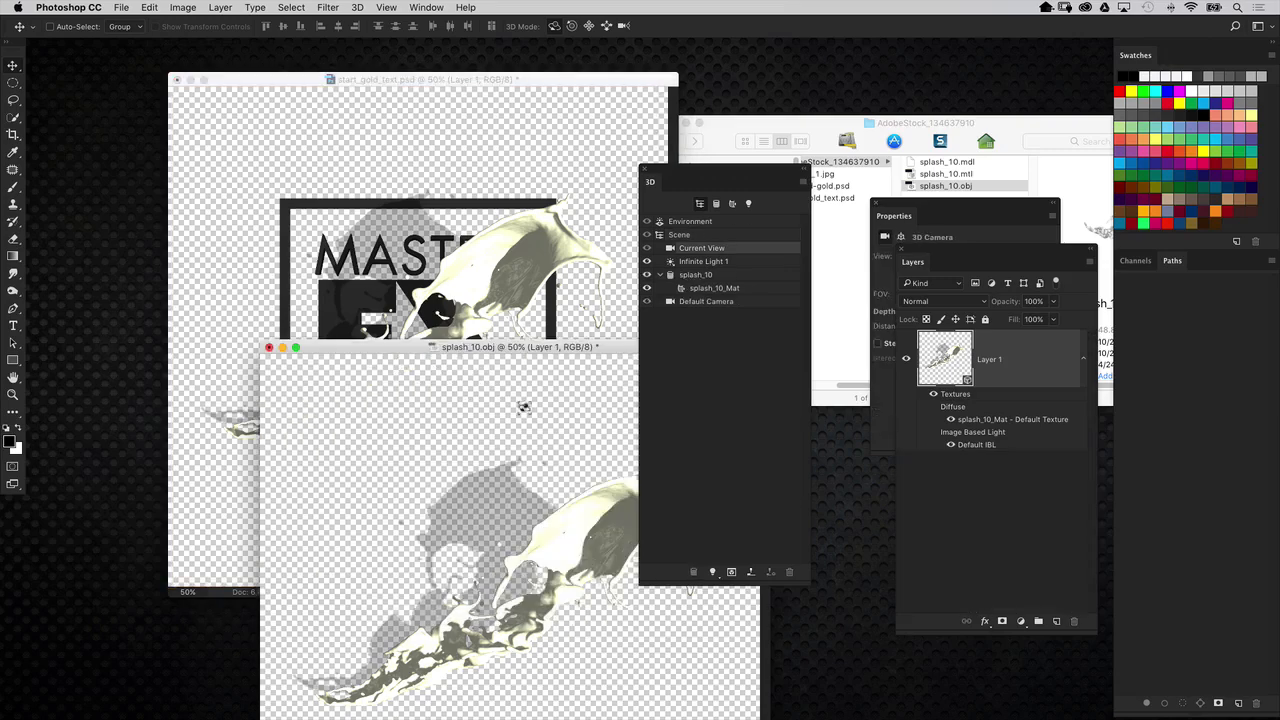
click(282, 349)
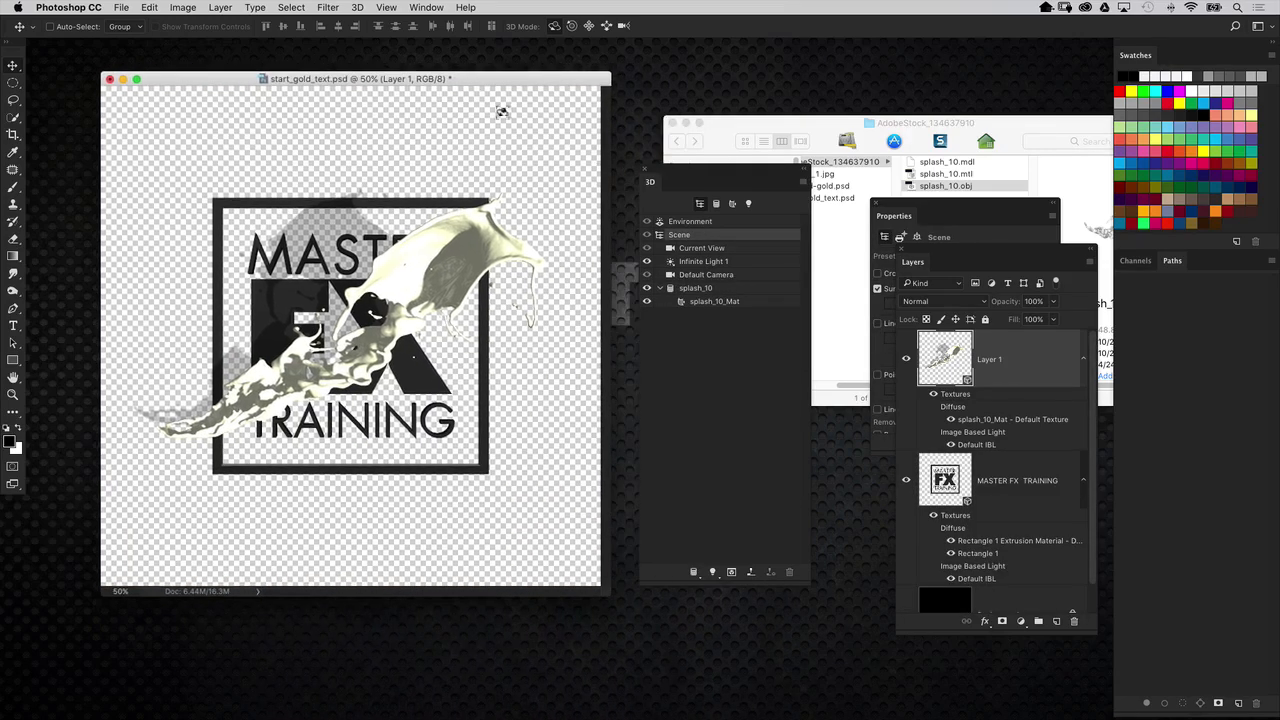
click(684, 122)
drag(900, 248, 650, 121)
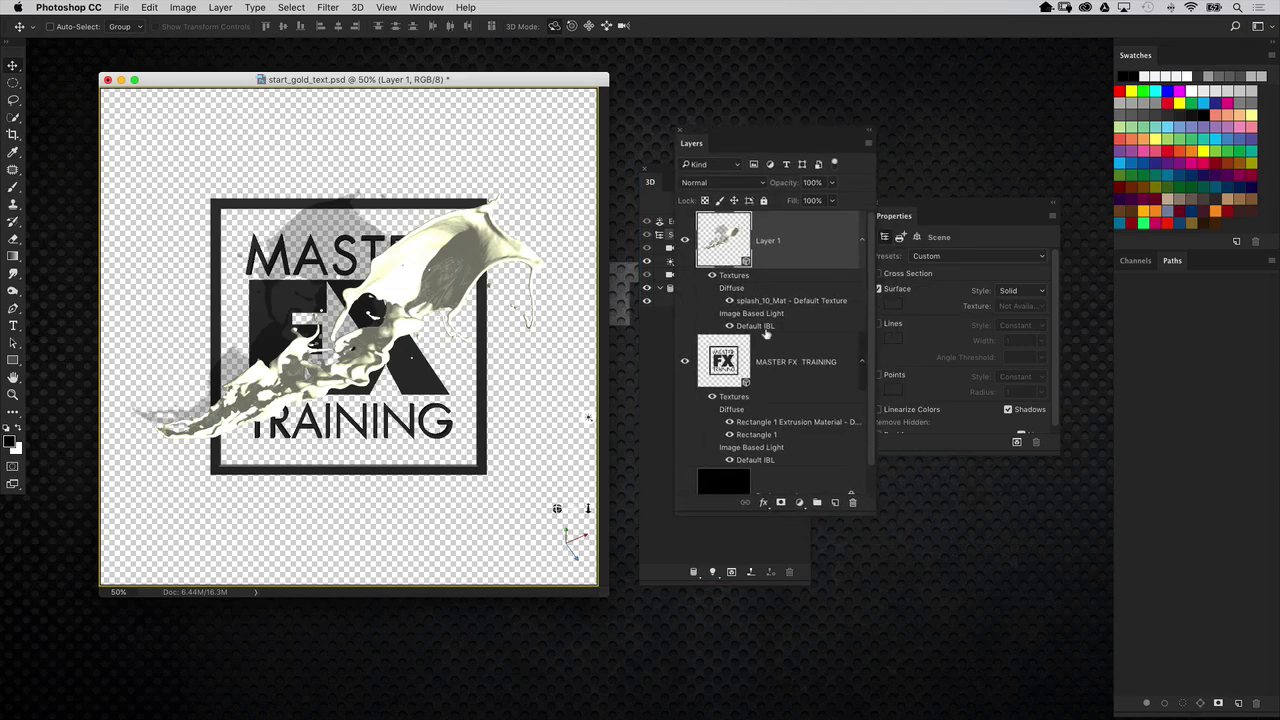
mouse_move(766, 334)
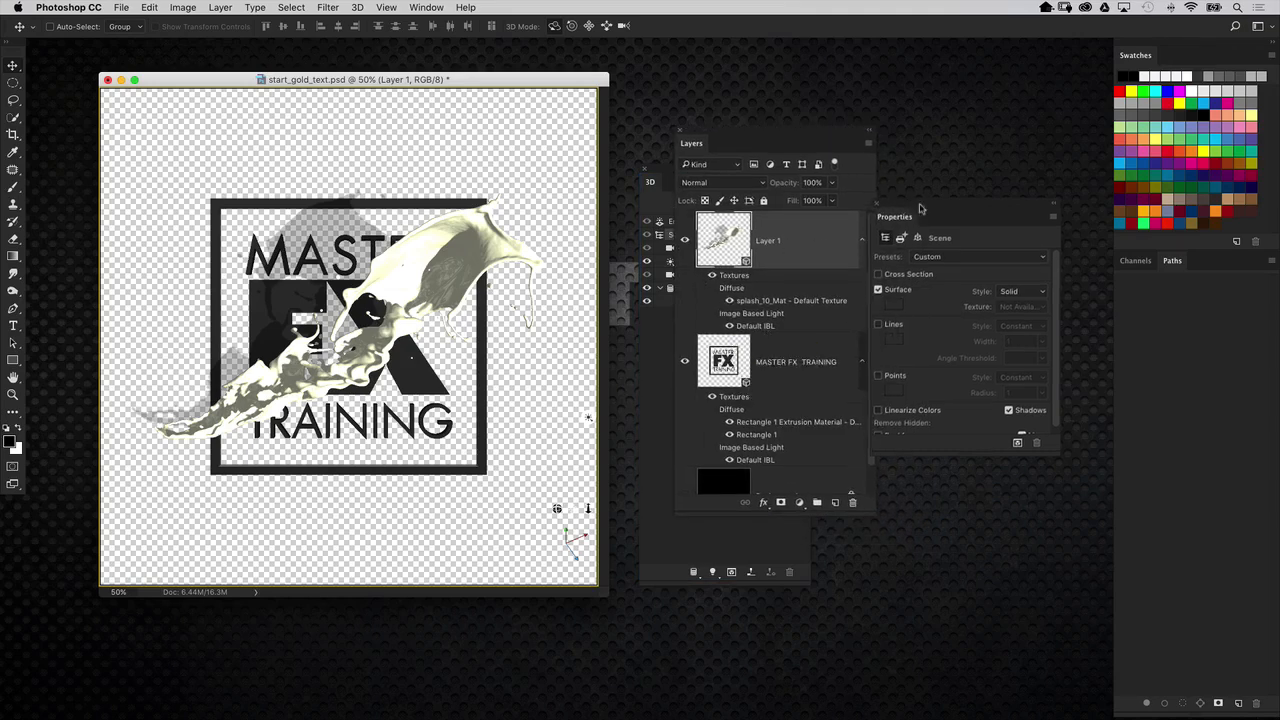
drag(908, 206, 986, 224)
drag(703, 143, 905, 474)
Step: Orbit the splash layer's Current View so the splash rises more steeply across the text, and move the Layers panel lower
click(716, 247)
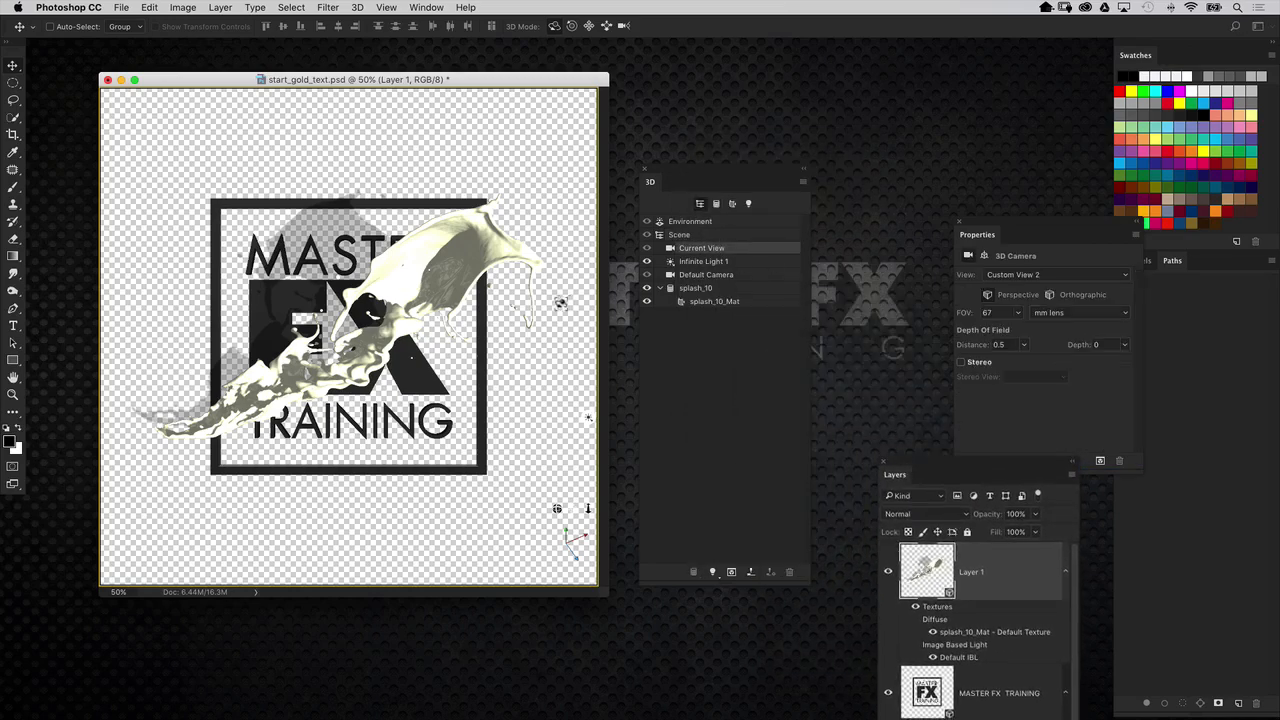
drag(566, 302, 611, 321)
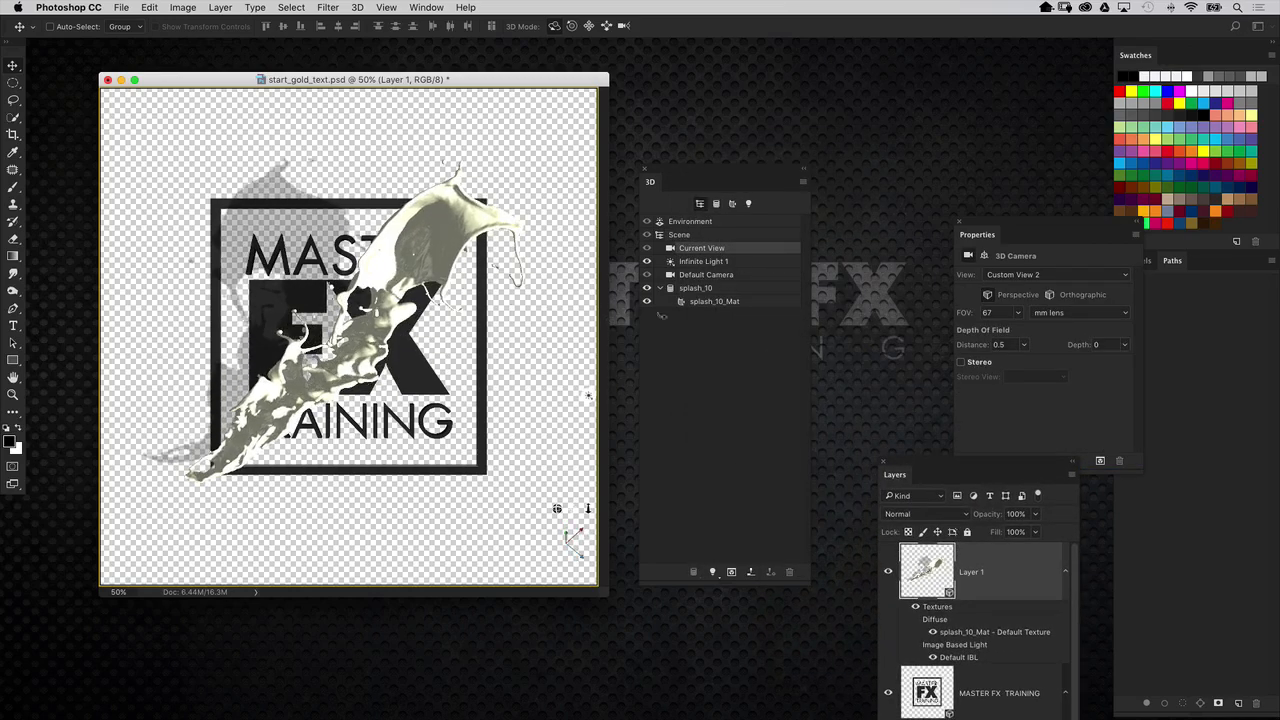
drag(900, 466, 889, 528)
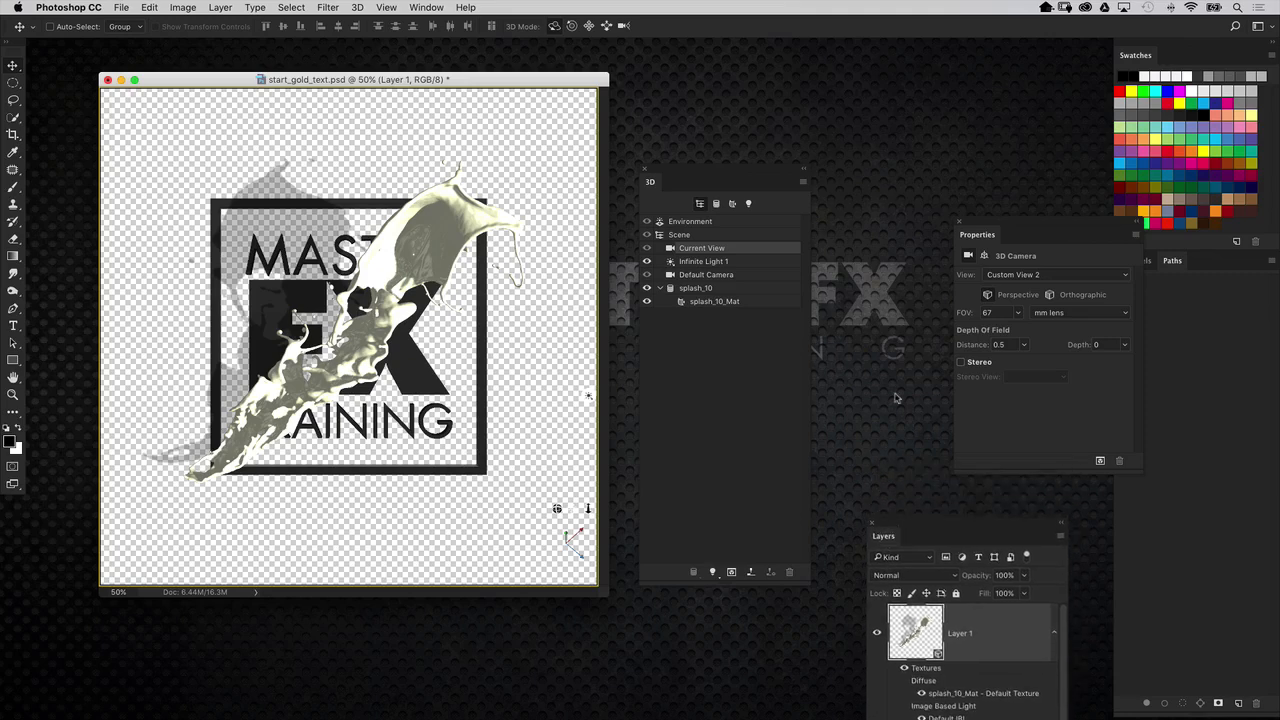
Step: Set the ground plane shadow opacity in the splash layer's 3D Environment to 0%
click(729, 224)
drag(750, 168, 758, 96)
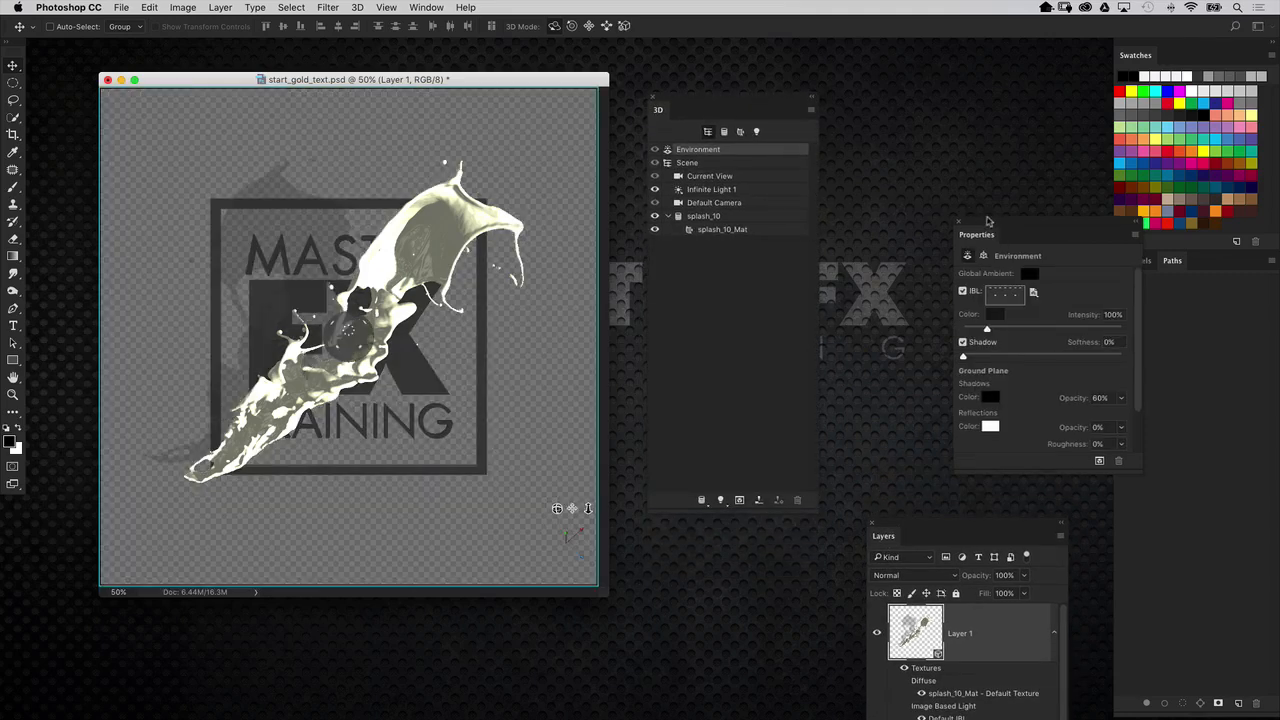
drag(998, 228, 895, 172)
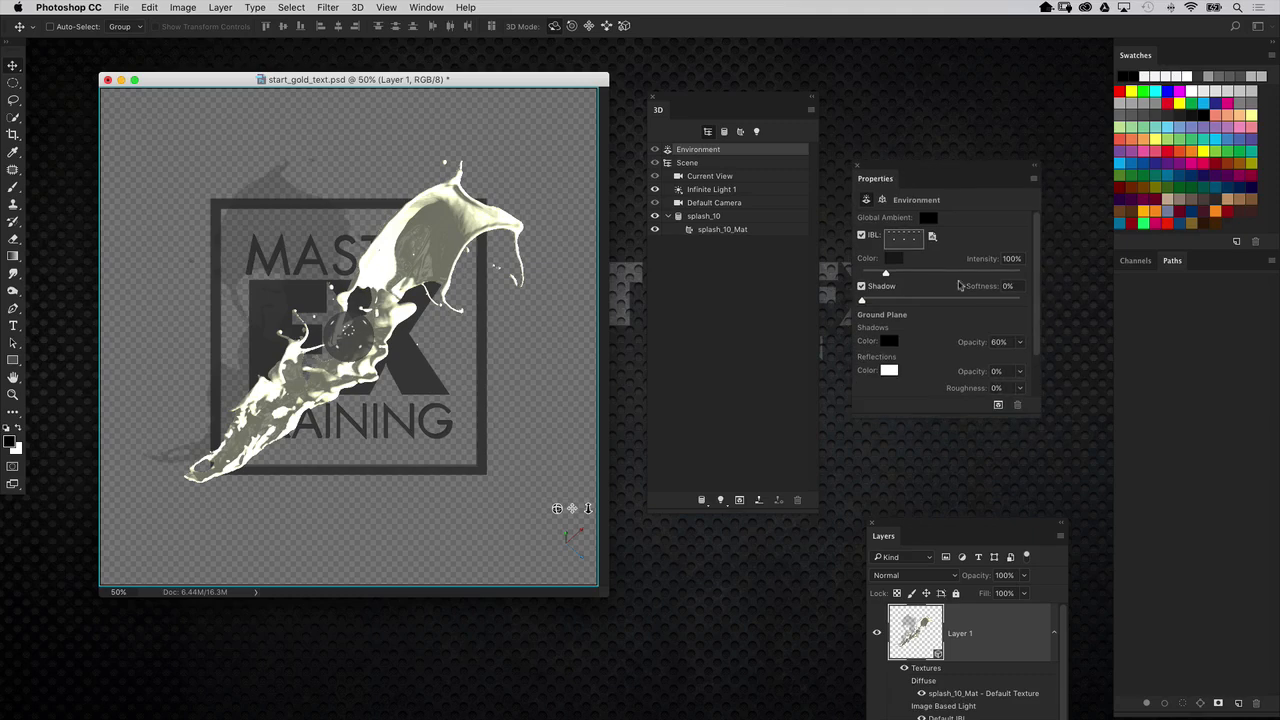
click(1001, 342)
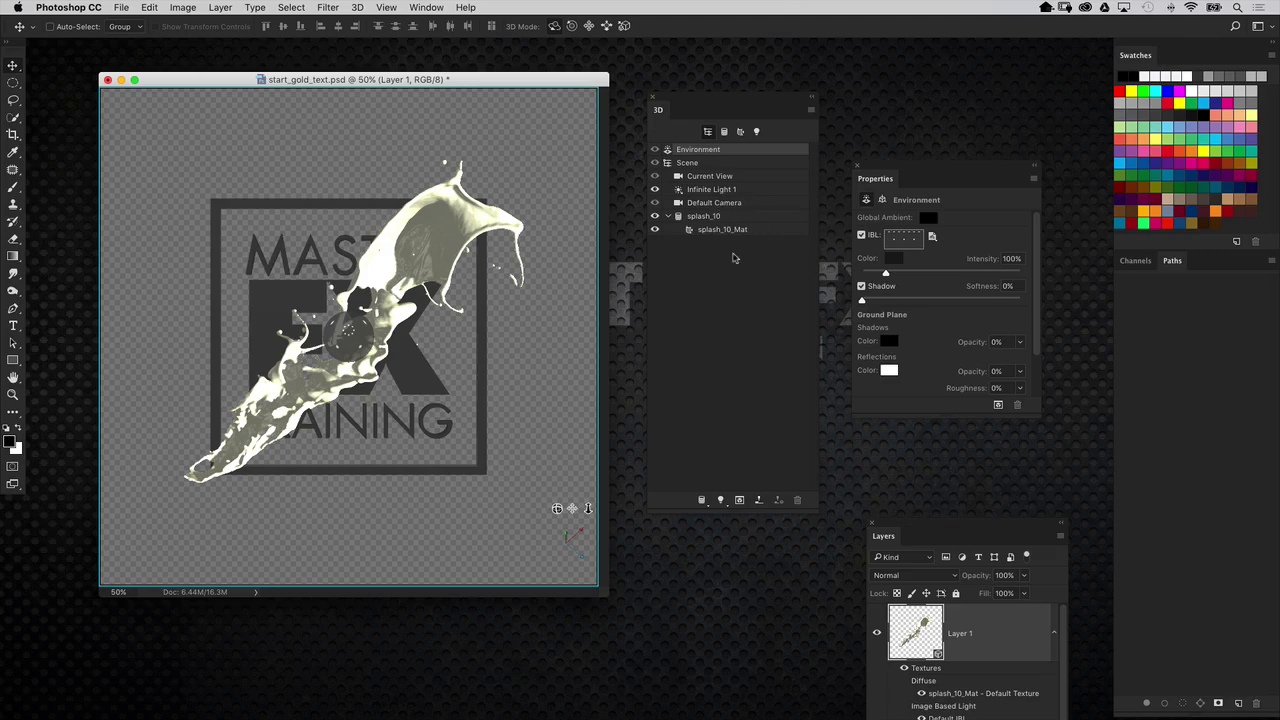
Step: Enlarge the Properties panel and set the splash_10_Mat material's specular color to dark gray, RGB 97, 97, 97
click(701, 218)
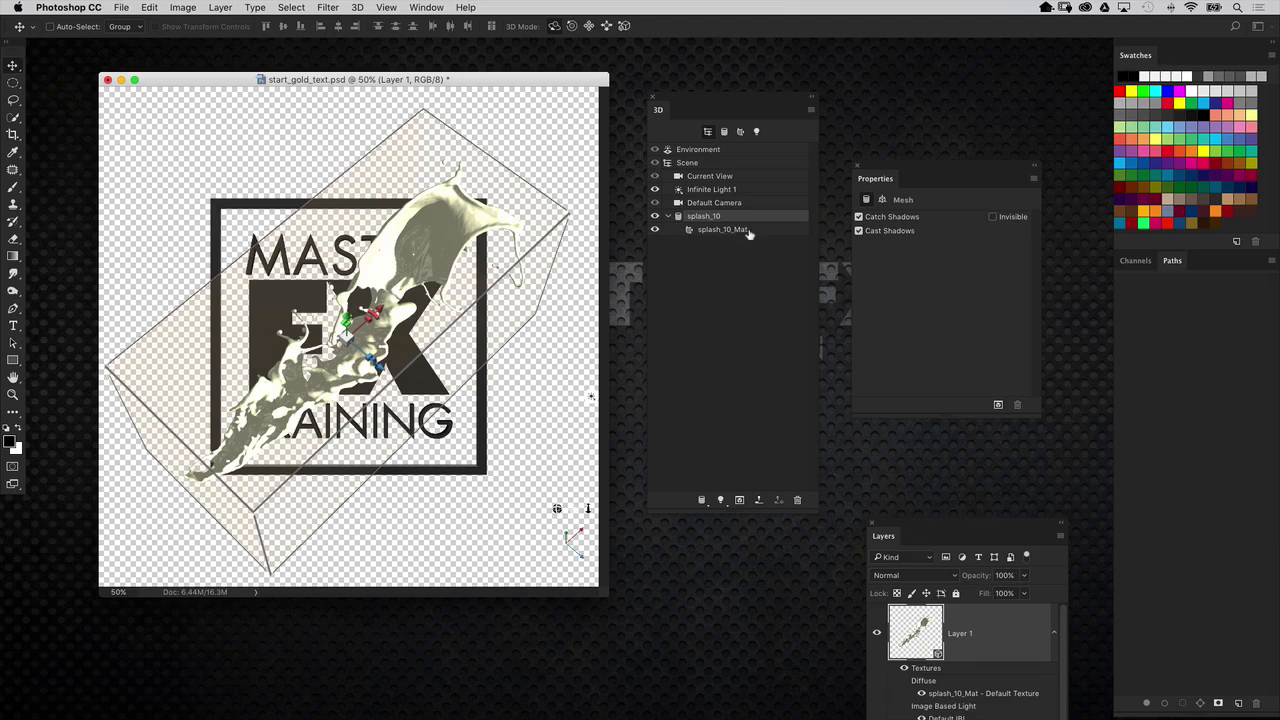
click(745, 232)
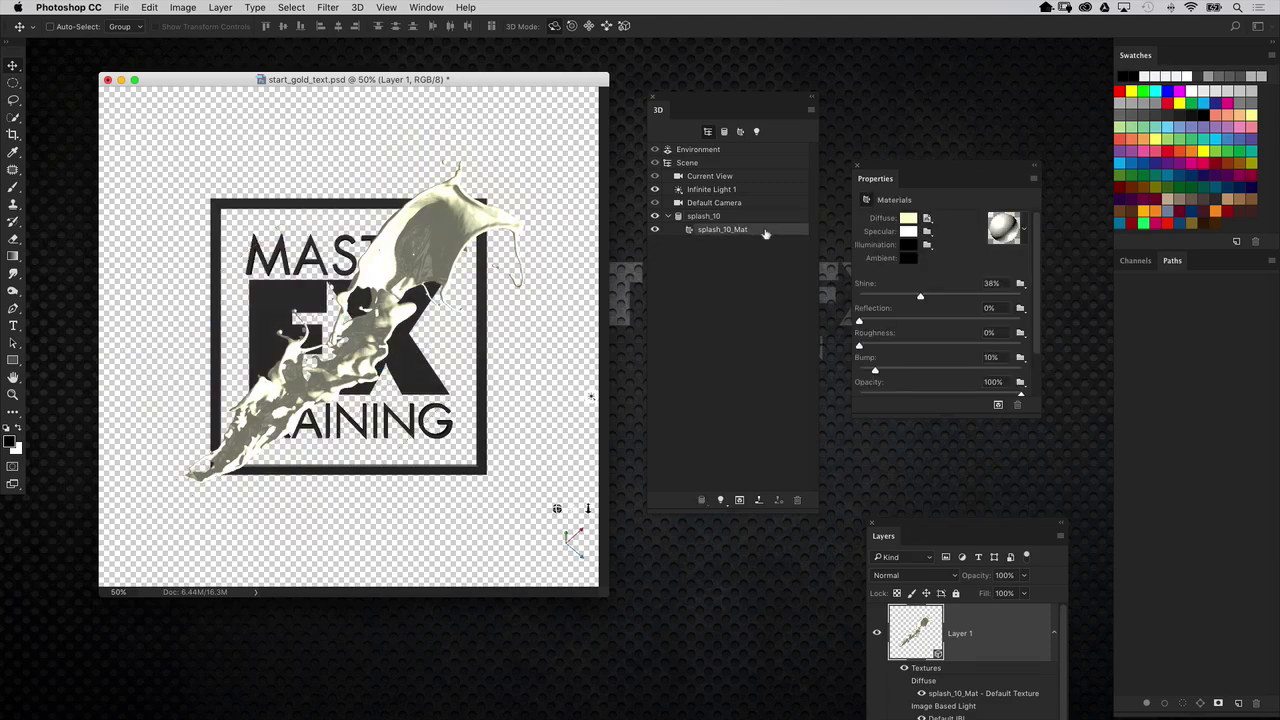
drag(897, 169, 876, 145)
drag(1017, 392, 1017, 468)
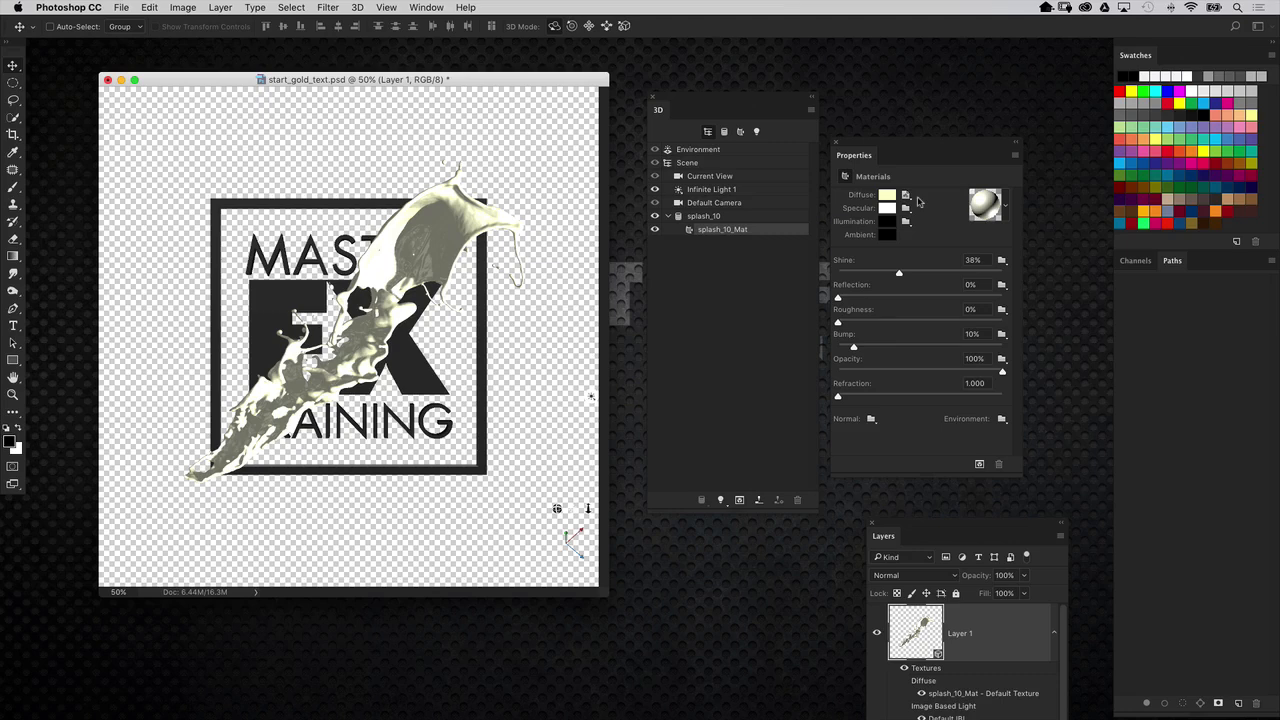
click(887, 208)
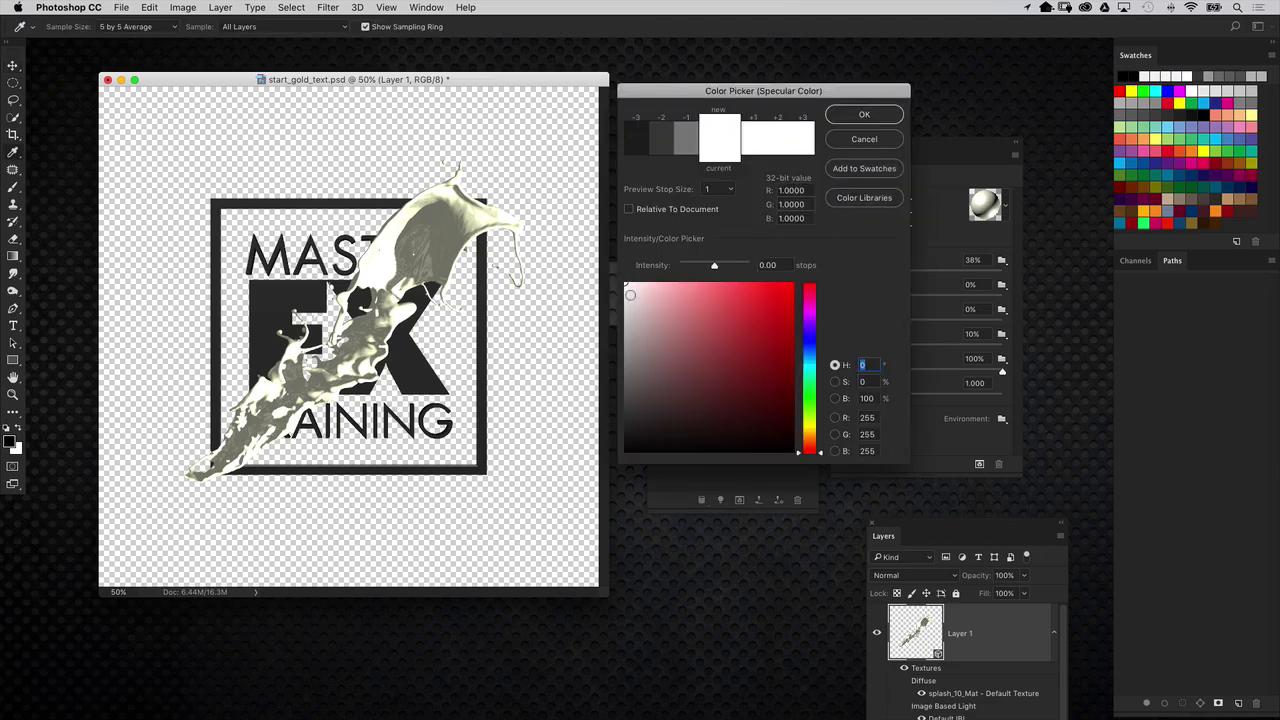
mouse_move(628, 288)
mouse_down()
mouse_move(596, 380)
mouse_move(620, 383)
mouse_move(571, 443)
mouse_up()
drag(591, 377, 546, 443)
mouse_move(572, 379)
mouse_down()
mouse_move(561, 356)
mouse_move(549, 387)
mouse_up()
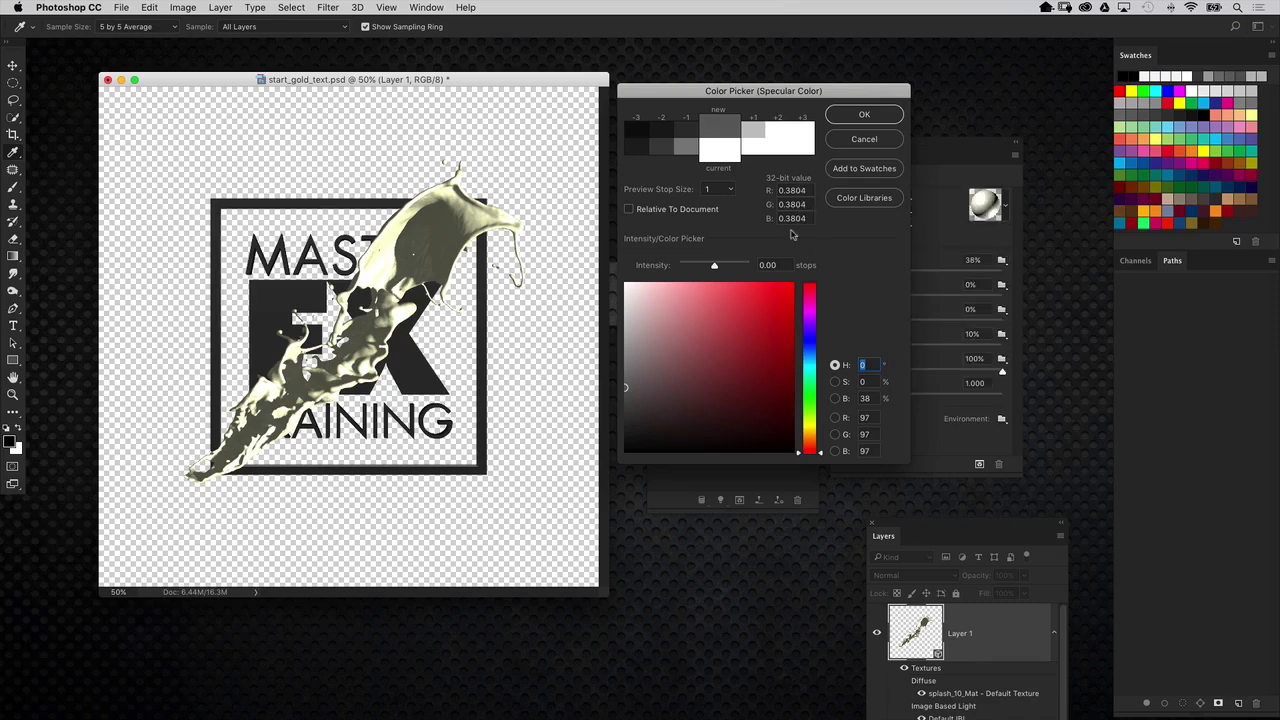
click(866, 114)
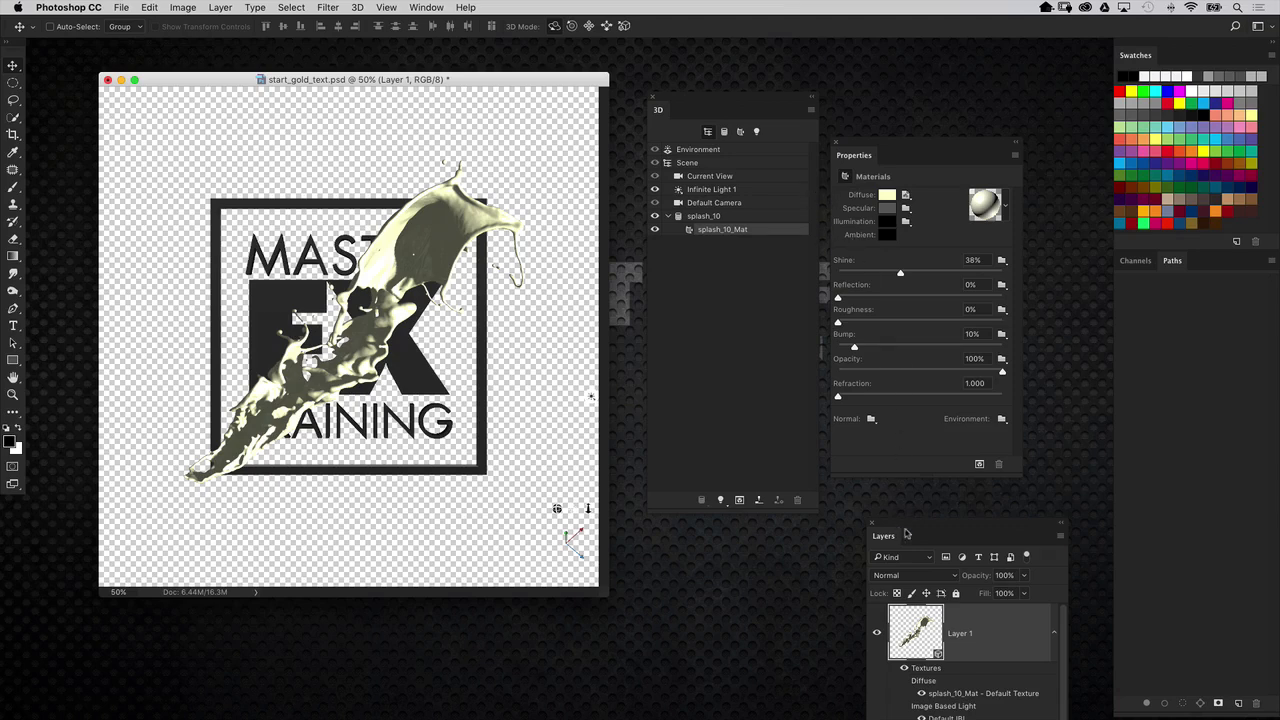
Step: Open the diffuse texture of splash_10_Mat for editing and set its UV overlay color to dark red, RGB 34, 7, 7
drag(907, 527, 896, 499)
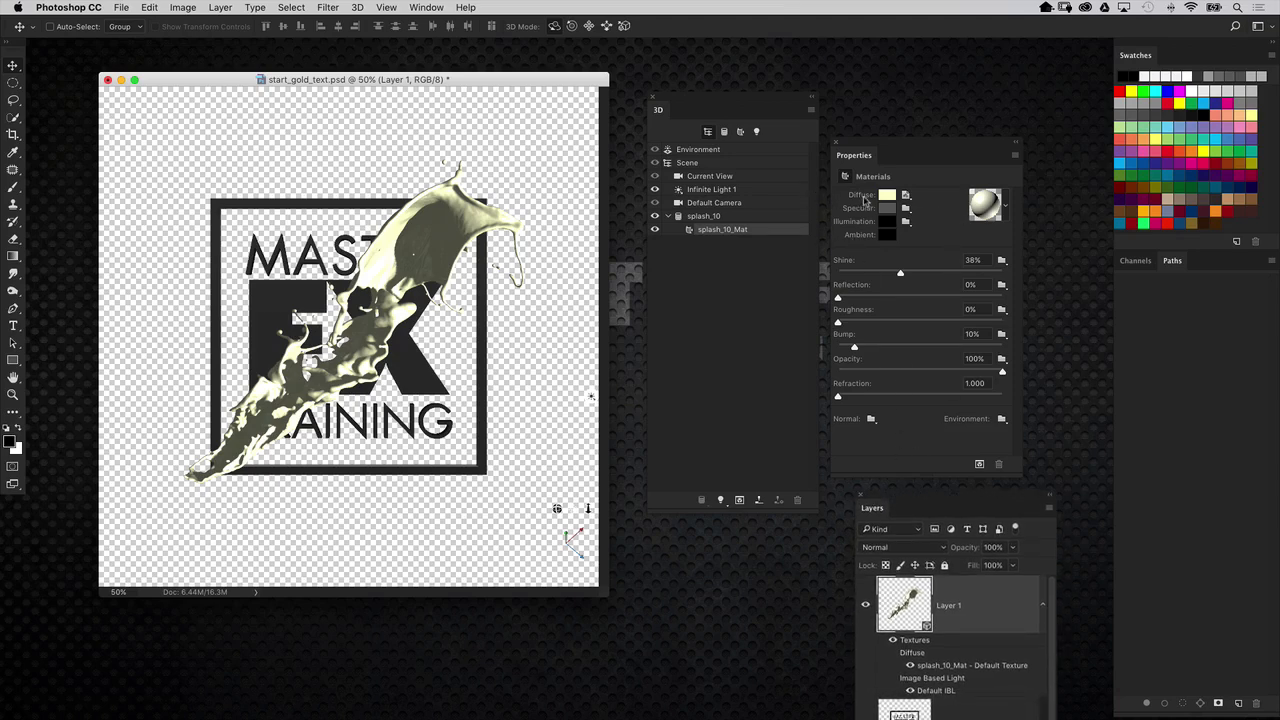
drag(901, 151, 908, 131)
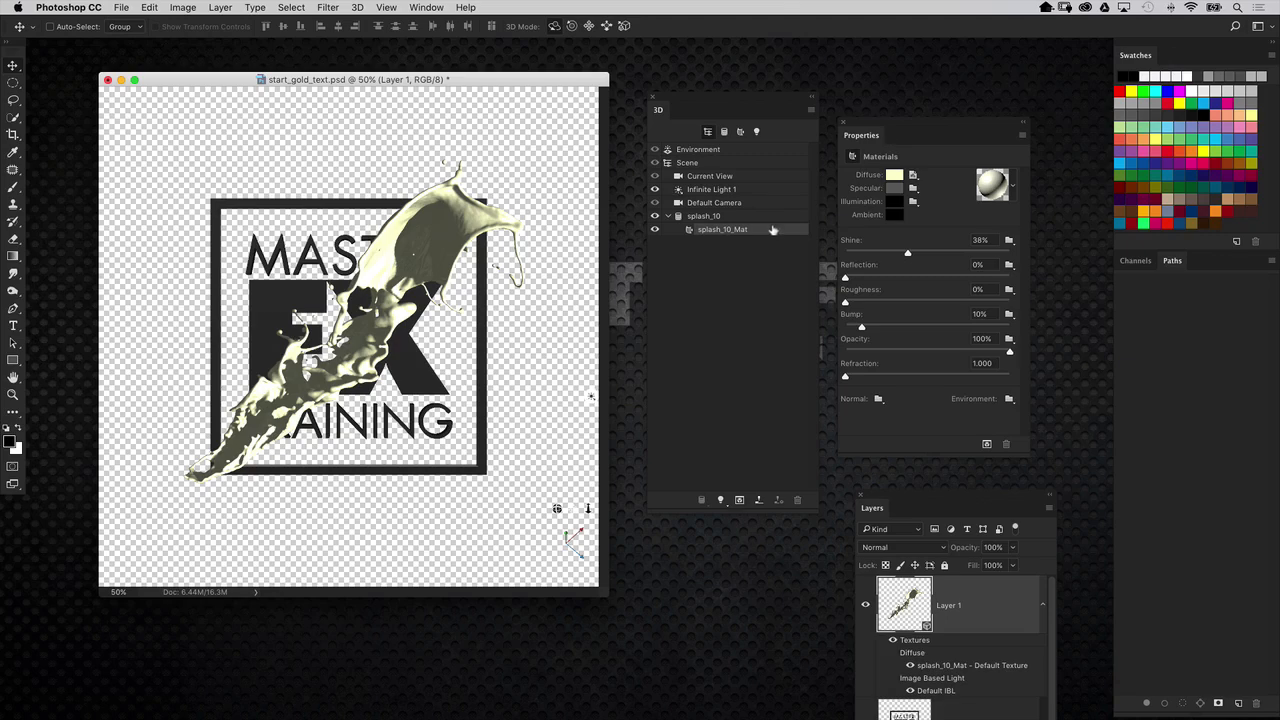
click(913, 176)
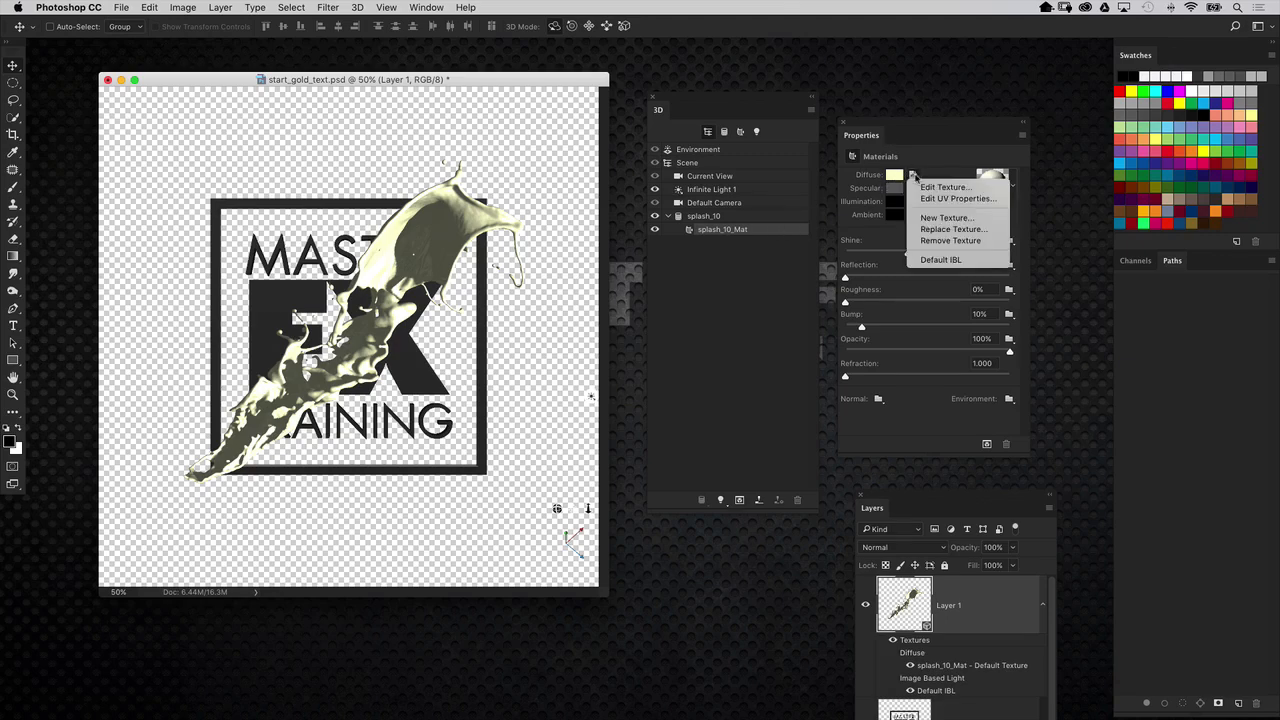
click(943, 187)
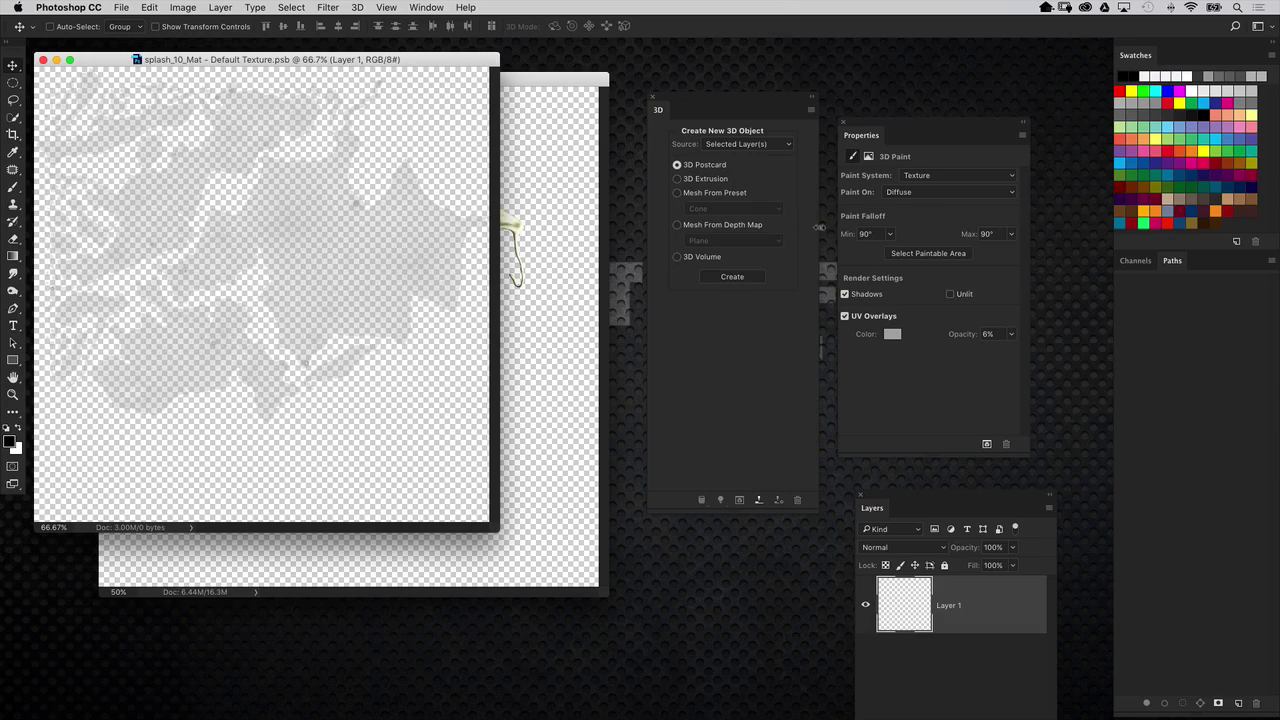
click(899, 335)
drag(719, 267, 759, 268)
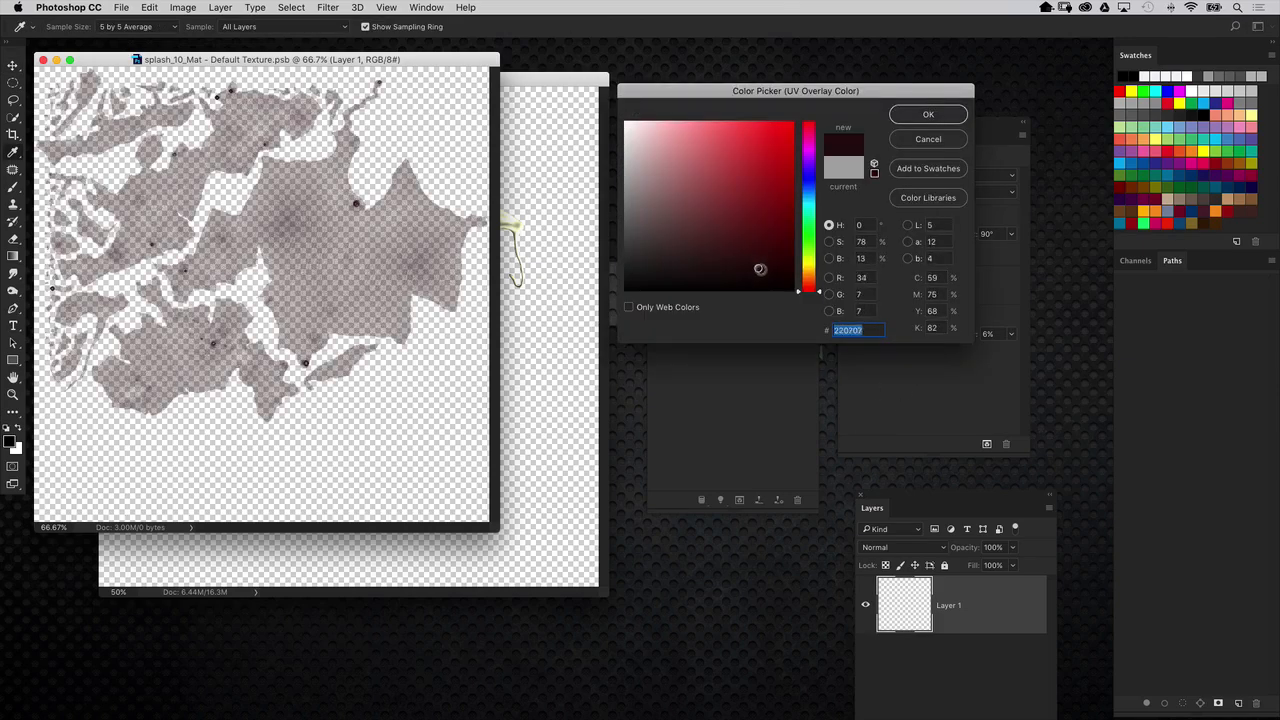
click(943, 118)
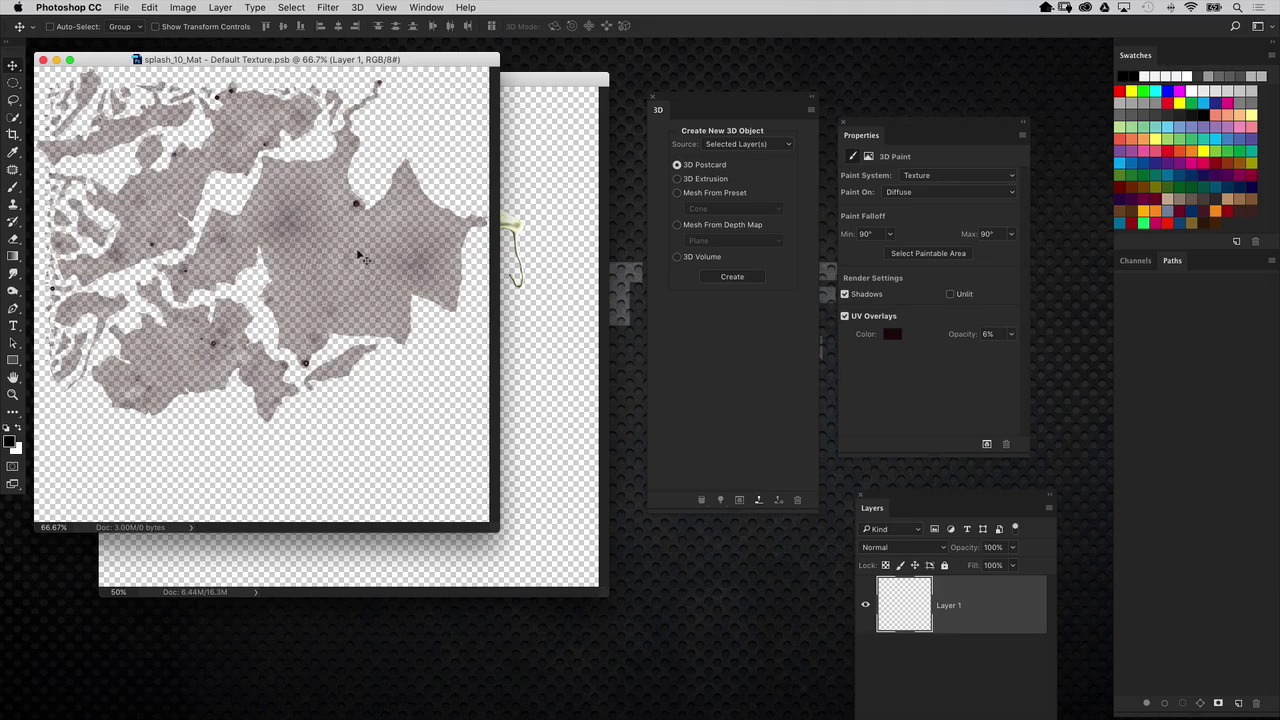
Step: Fill the splash's diffuse texture with black, then save and close the texture document
key(alt+BackSpace)
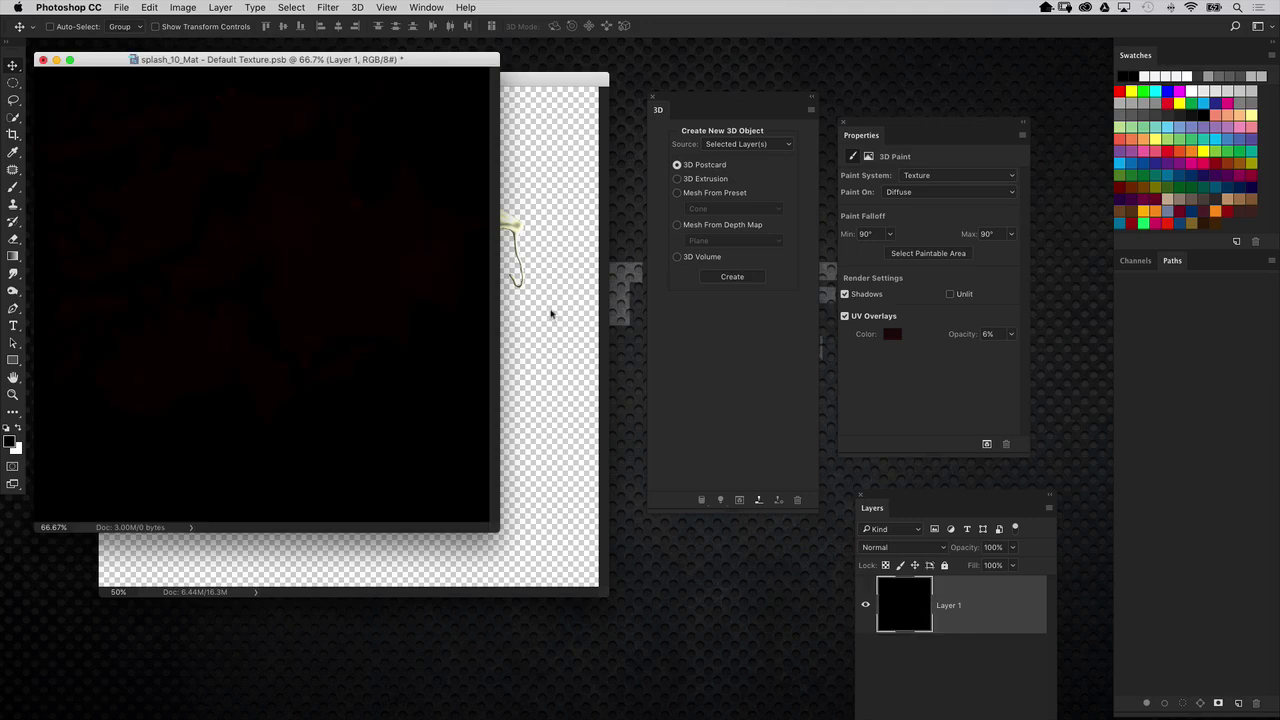
key(super+w)
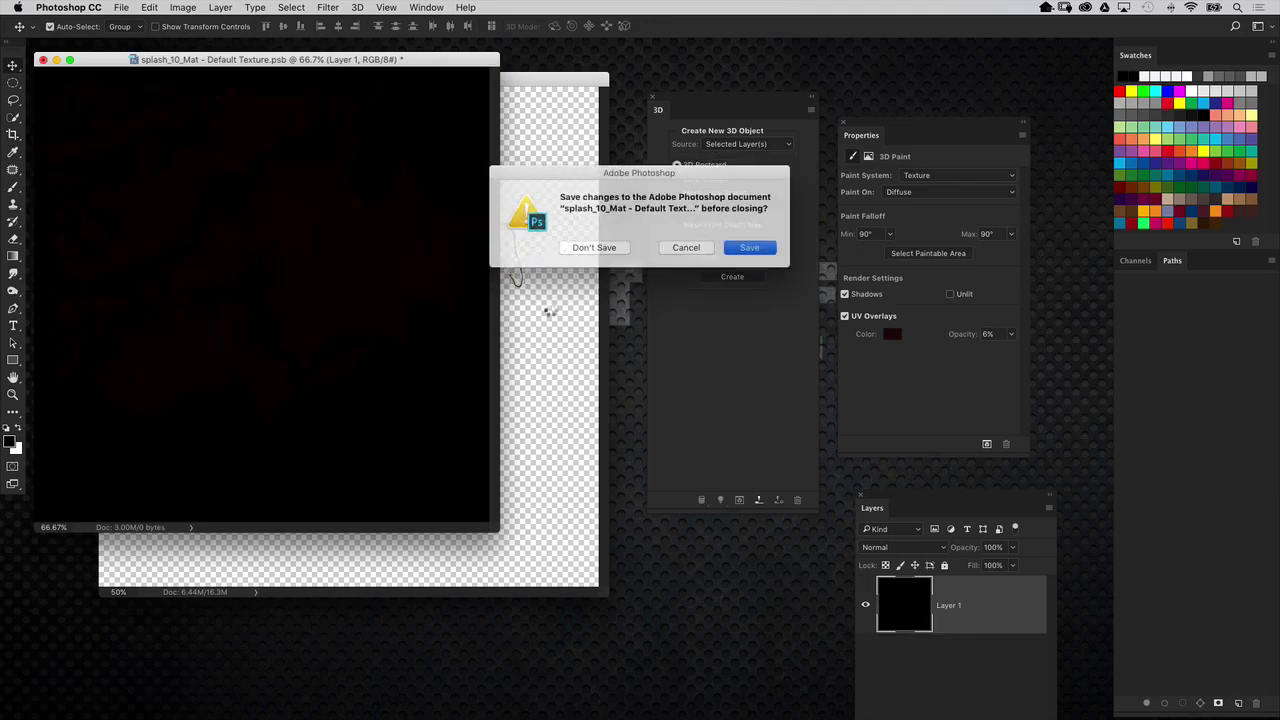
key(Return)
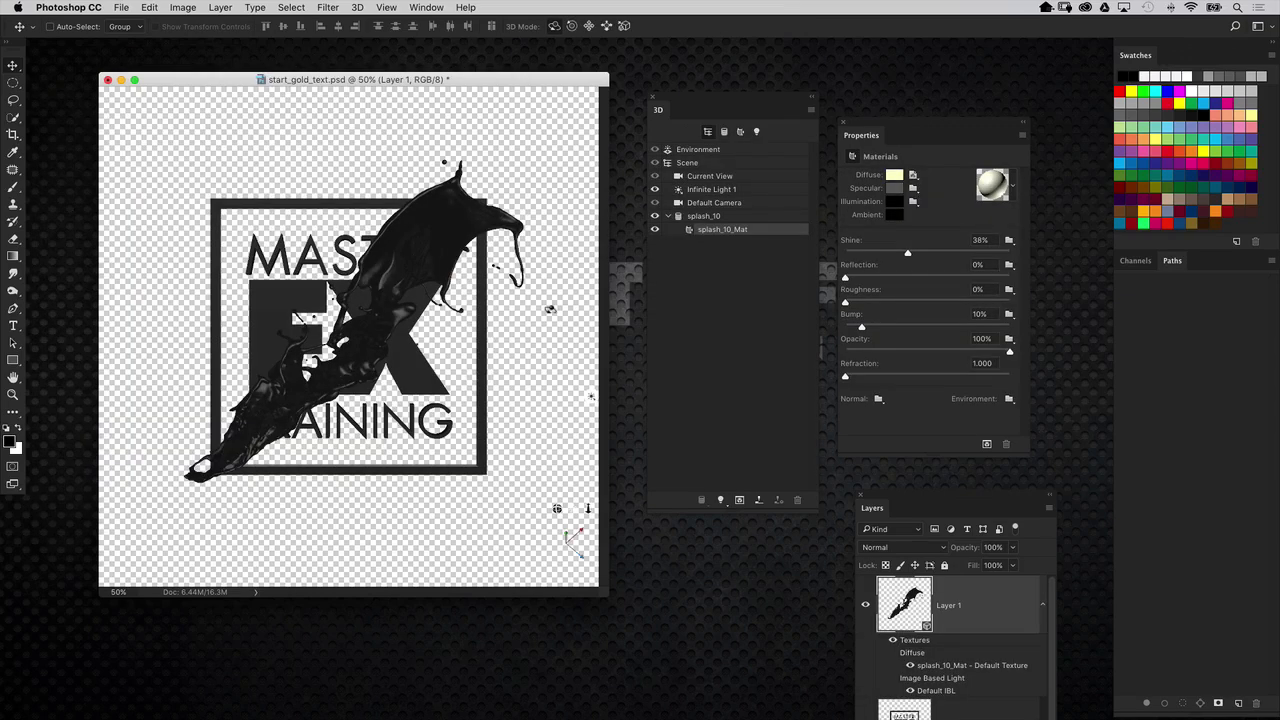
Step: Move the splash layer's Current View camera closer and orbit it so the enlarged splash crosses the logo diagonally
click(722, 177)
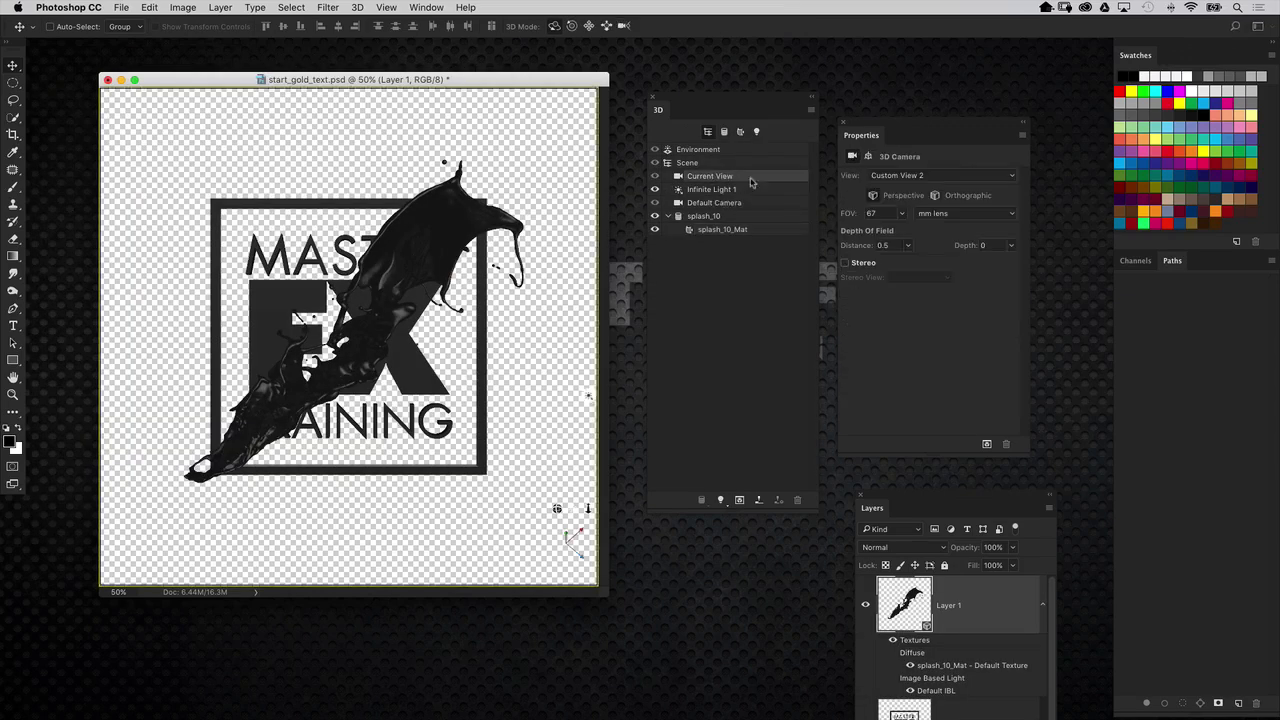
click(606, 27)
drag(577, 219, 667, 257)
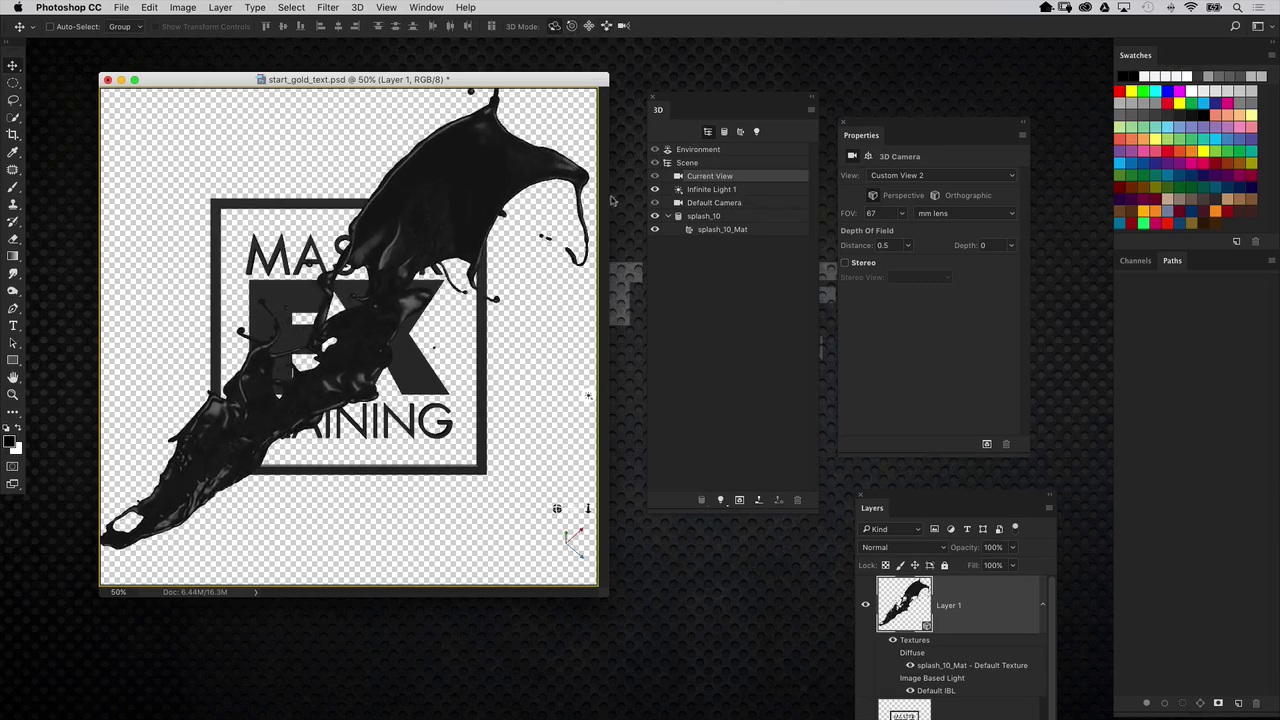
drag(543, 338, 865, 188)
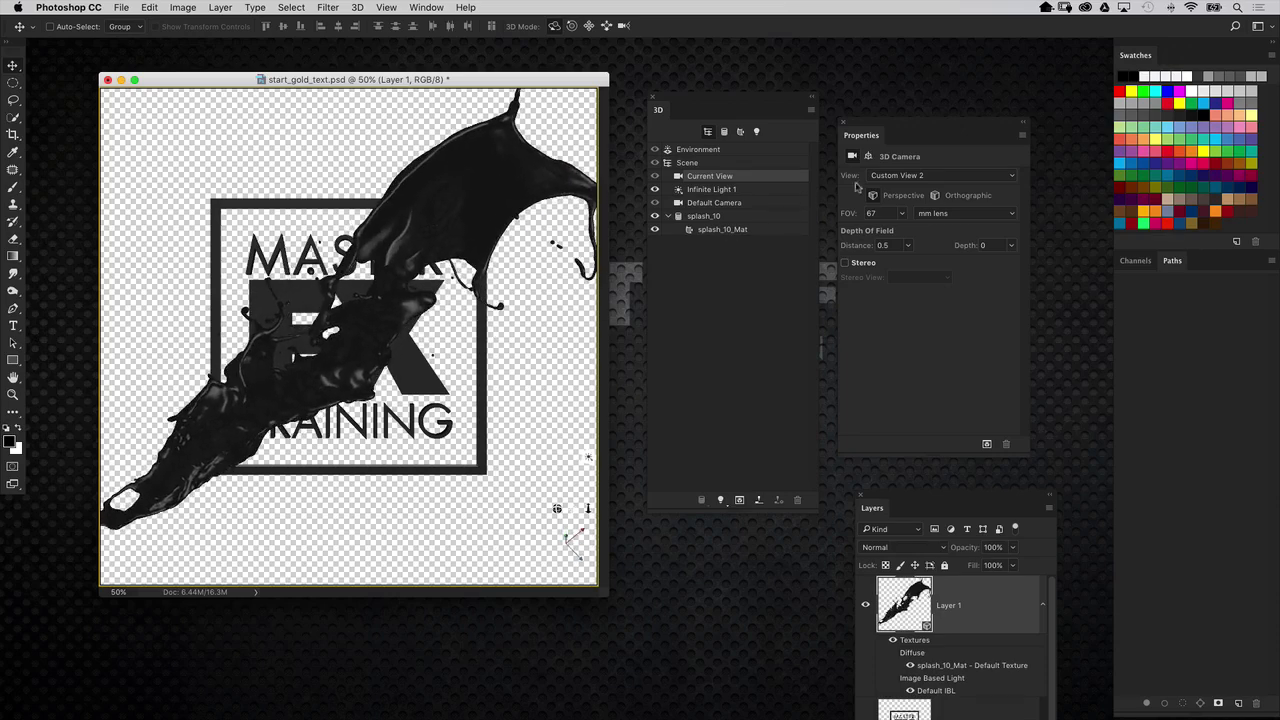
Step: Set the splash_10_Mat material's shine to 69% and reflection to 49%, and orbit the Current View camera slightly around the splash
click(737, 232)
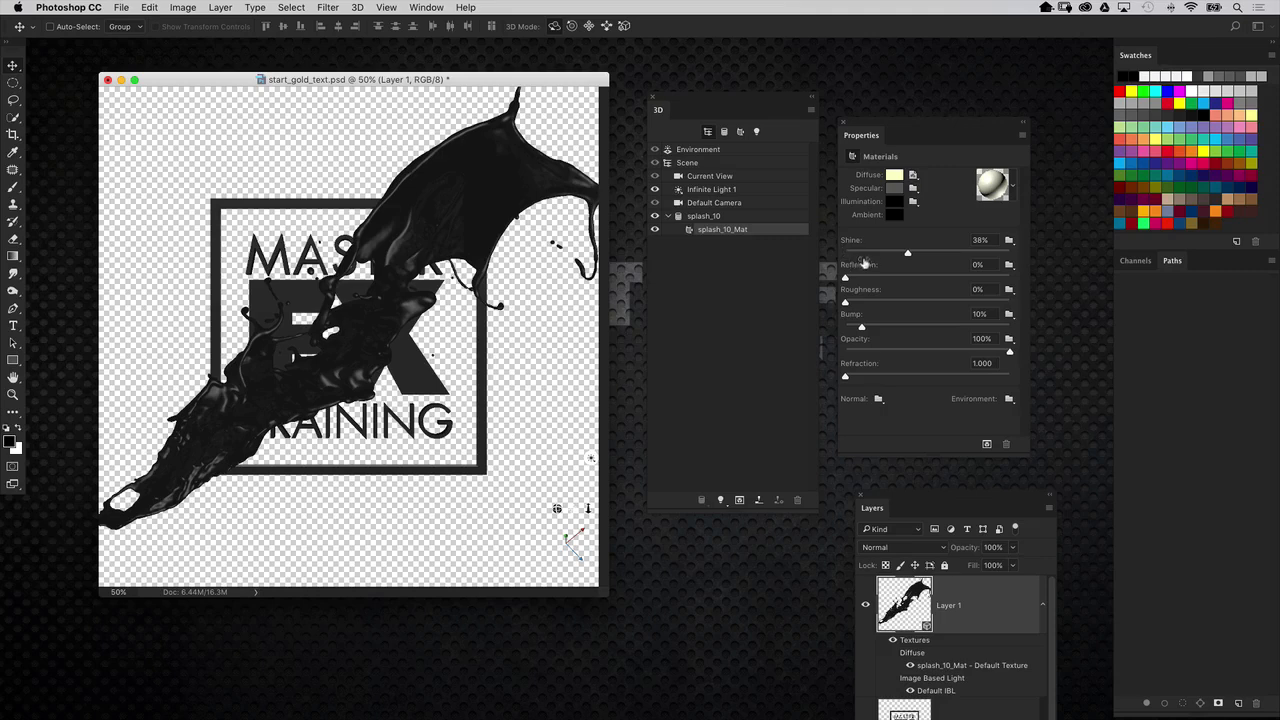
drag(917, 255, 1032, 265)
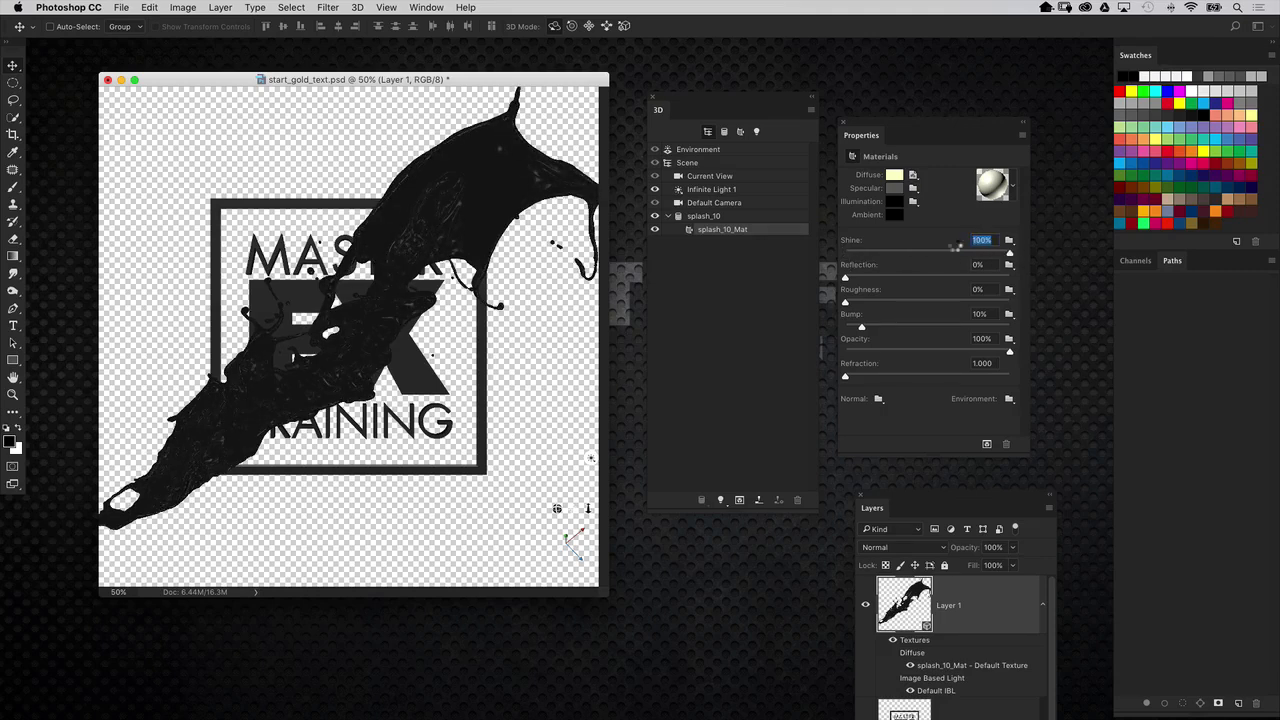
drag(876, 279, 927, 280)
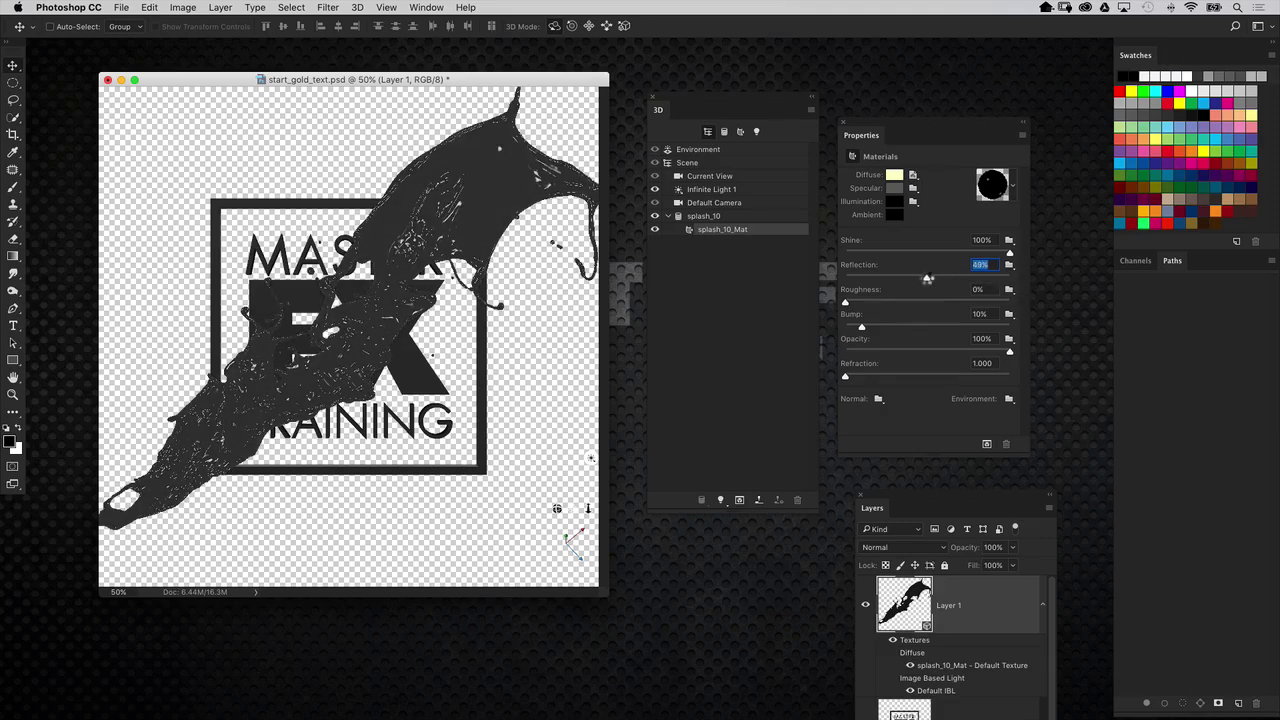
drag(1007, 253, 958, 253)
click(925, 279)
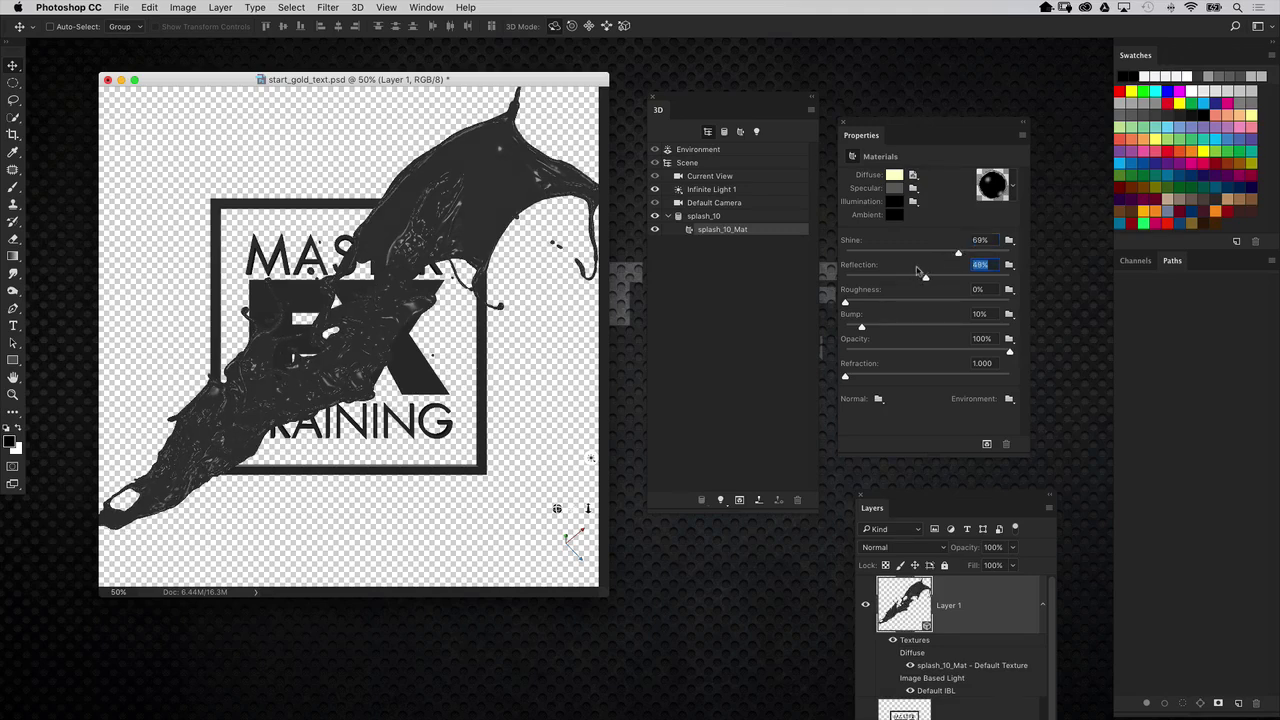
click(710, 176)
drag(565, 347, 588, 302)
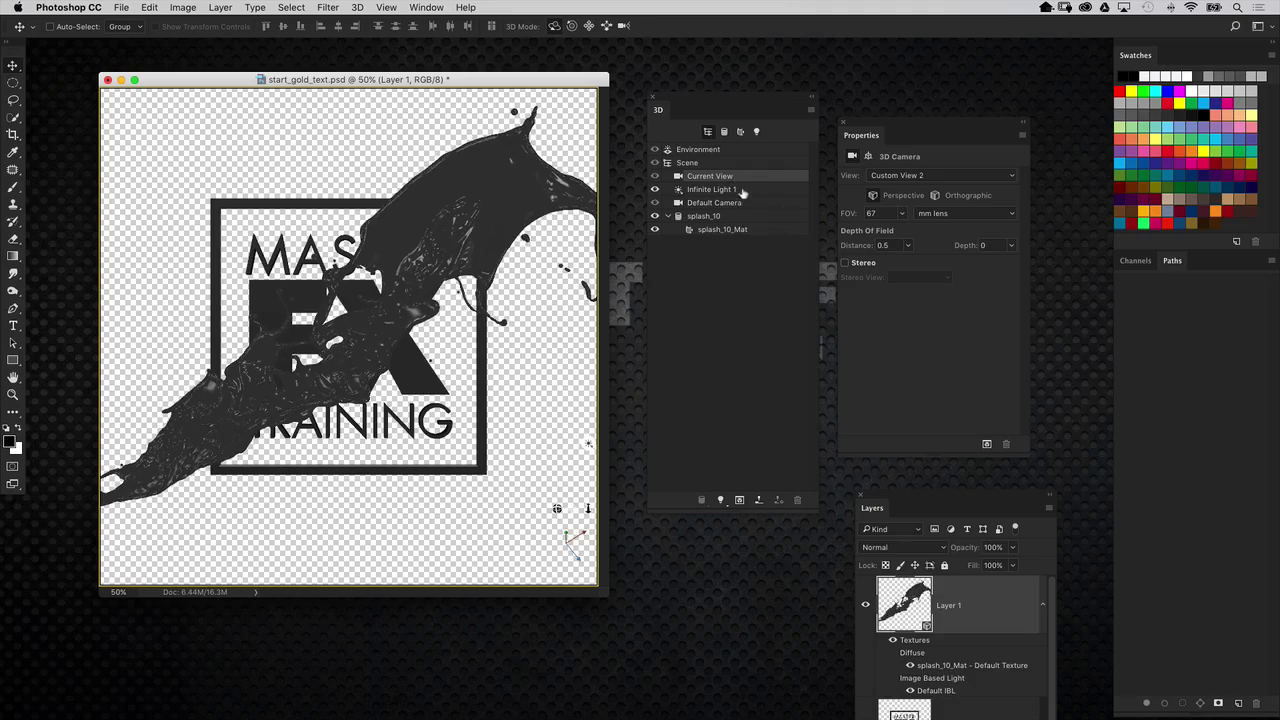
Step: Create a new 1000 by 1000 pixel image-based light texture for the splash layer's environment
click(734, 150)
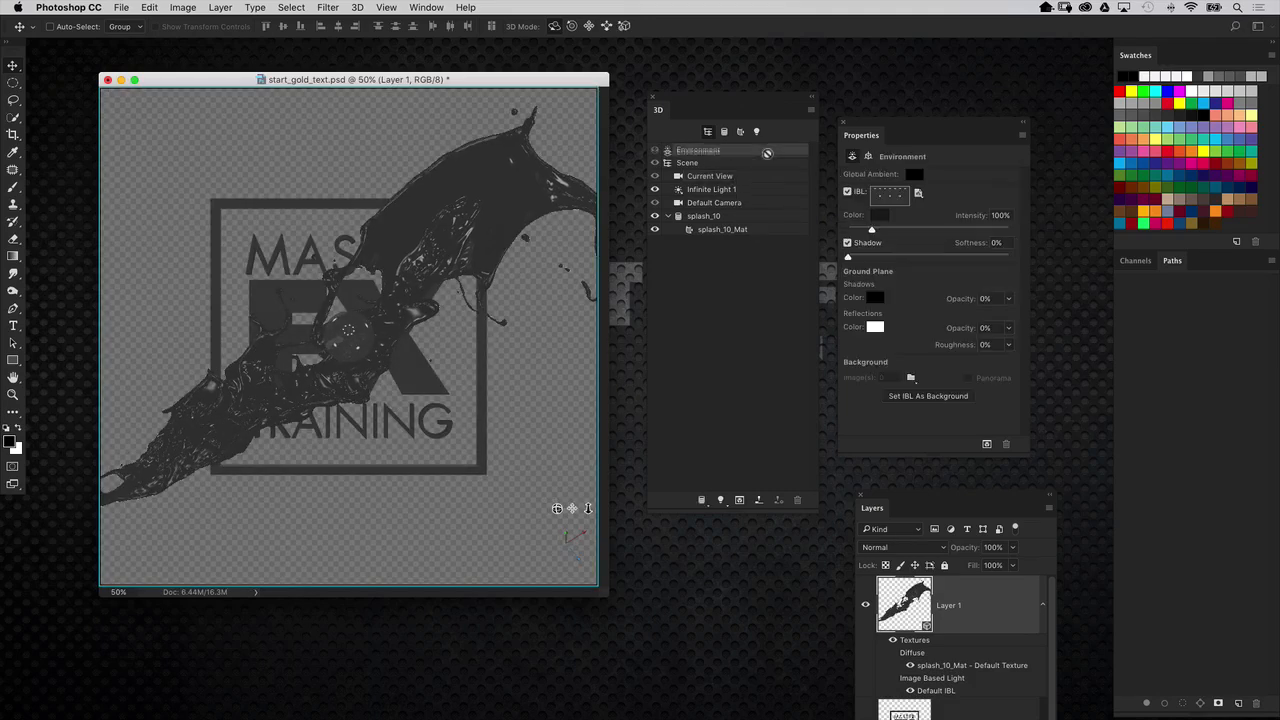
drag(865, 121, 870, 120)
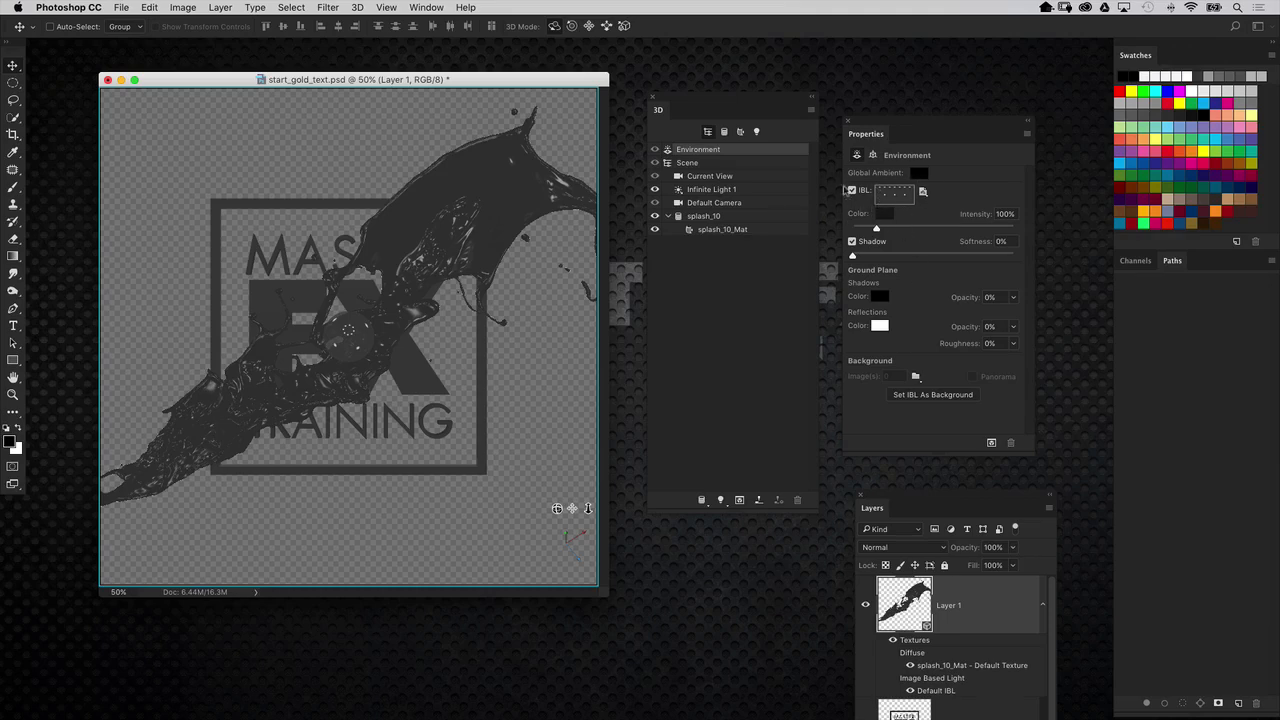
click(924, 191)
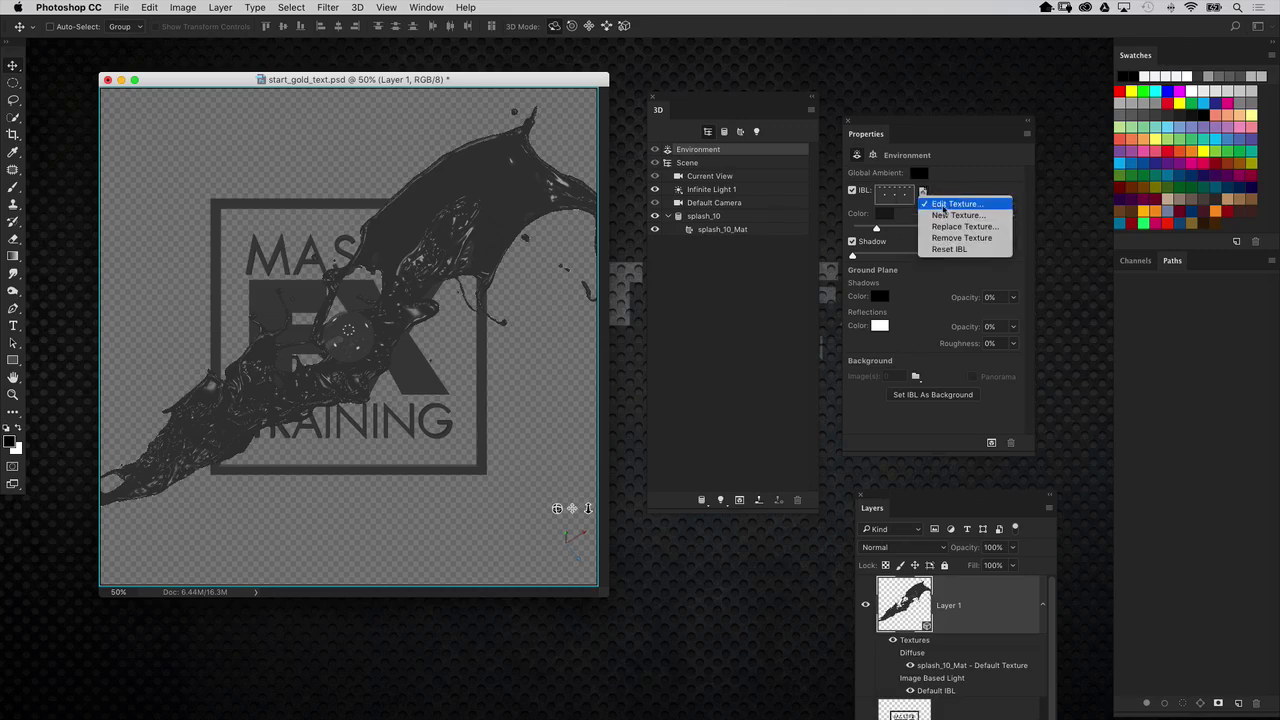
click(955, 215)
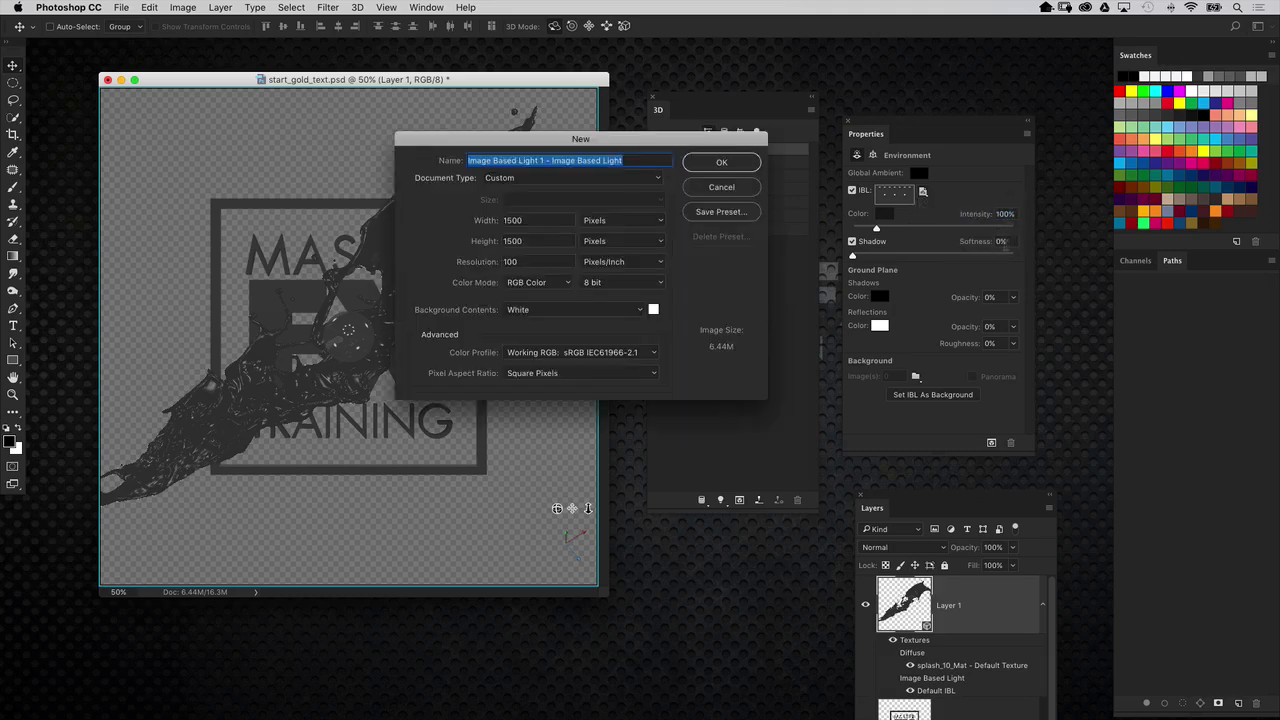
key(Tab)
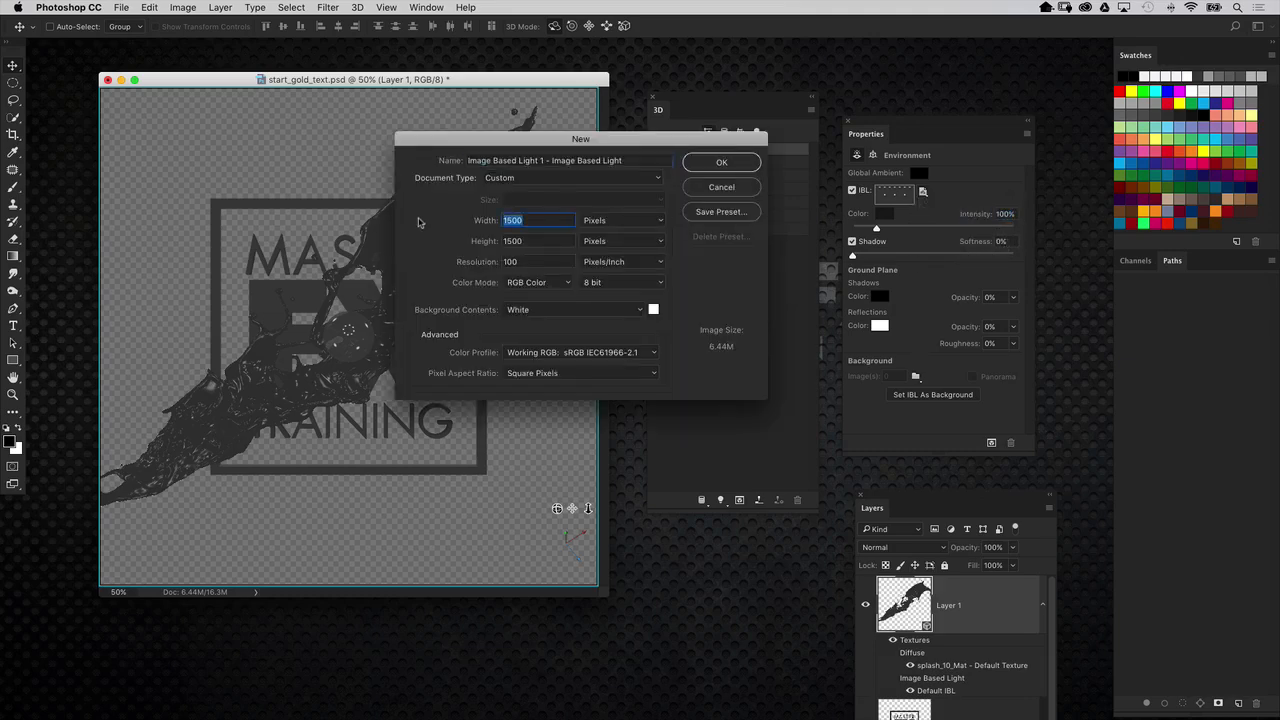
text(1000)
key(Tab)
text(1000)
key(Return)
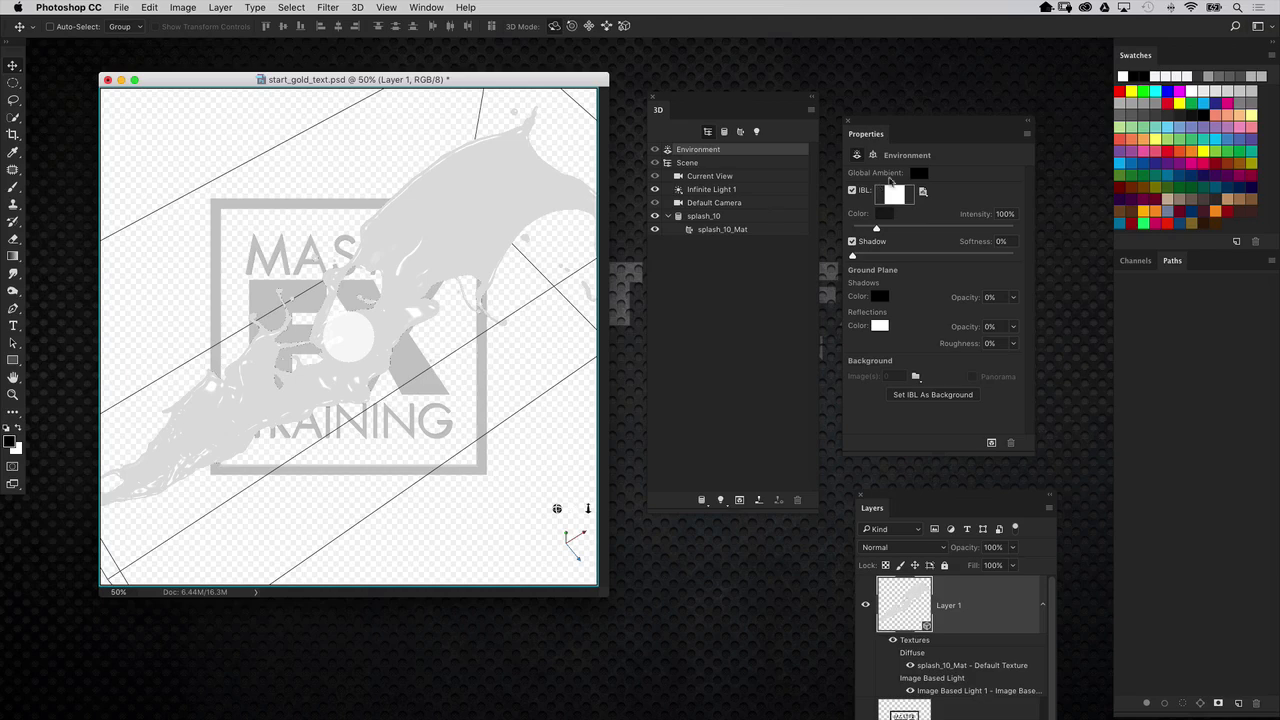
Step: Open the environment's new image-based light texture for editing and fill it with black
click(924, 192)
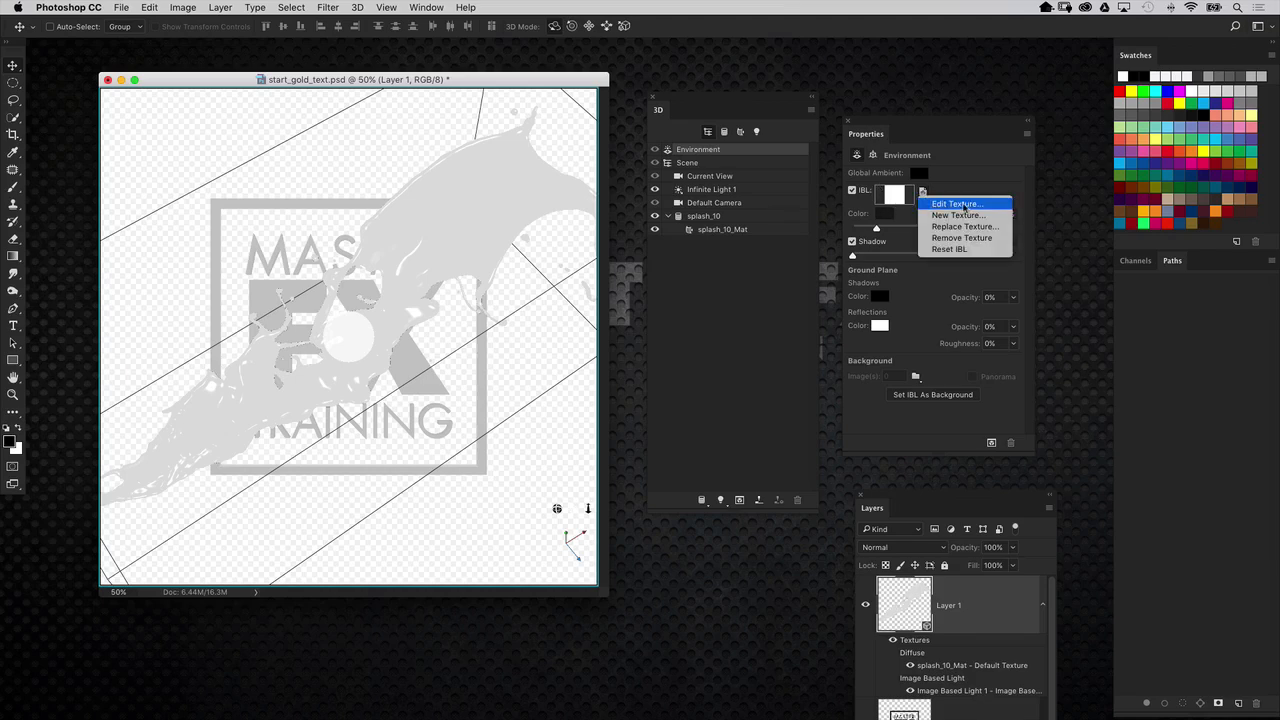
click(984, 206)
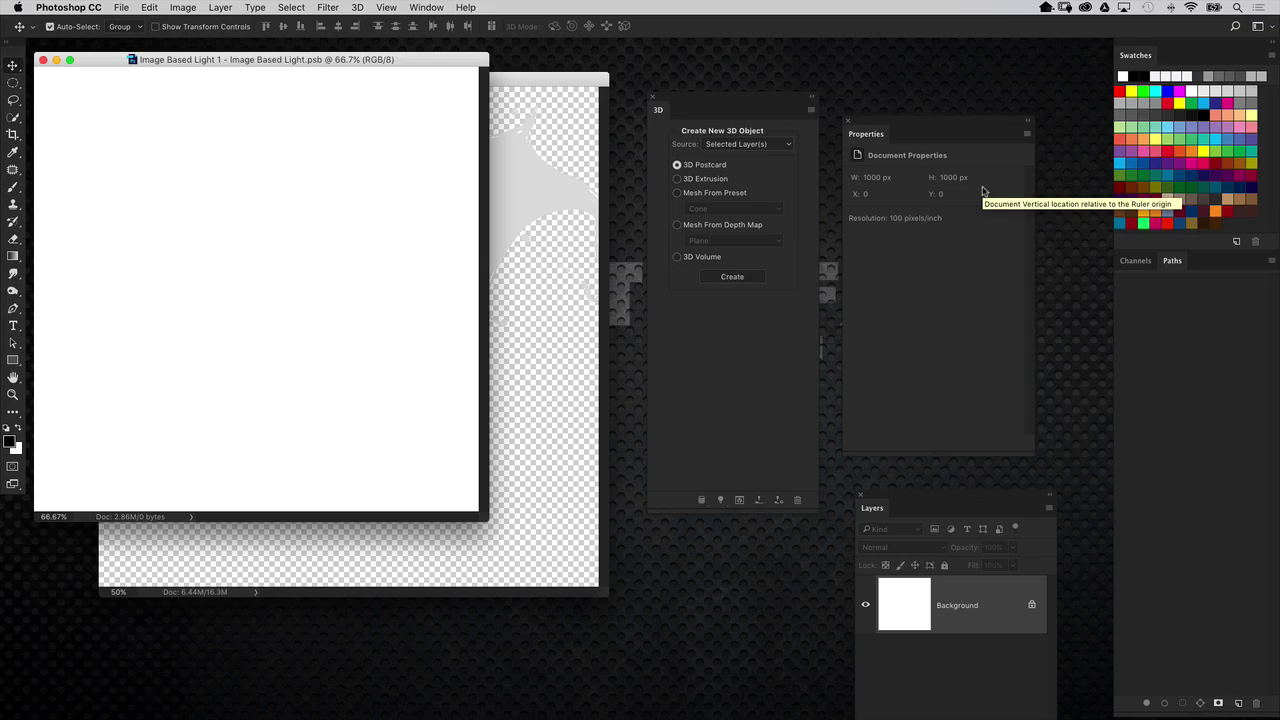
key(alt+BackSpace)
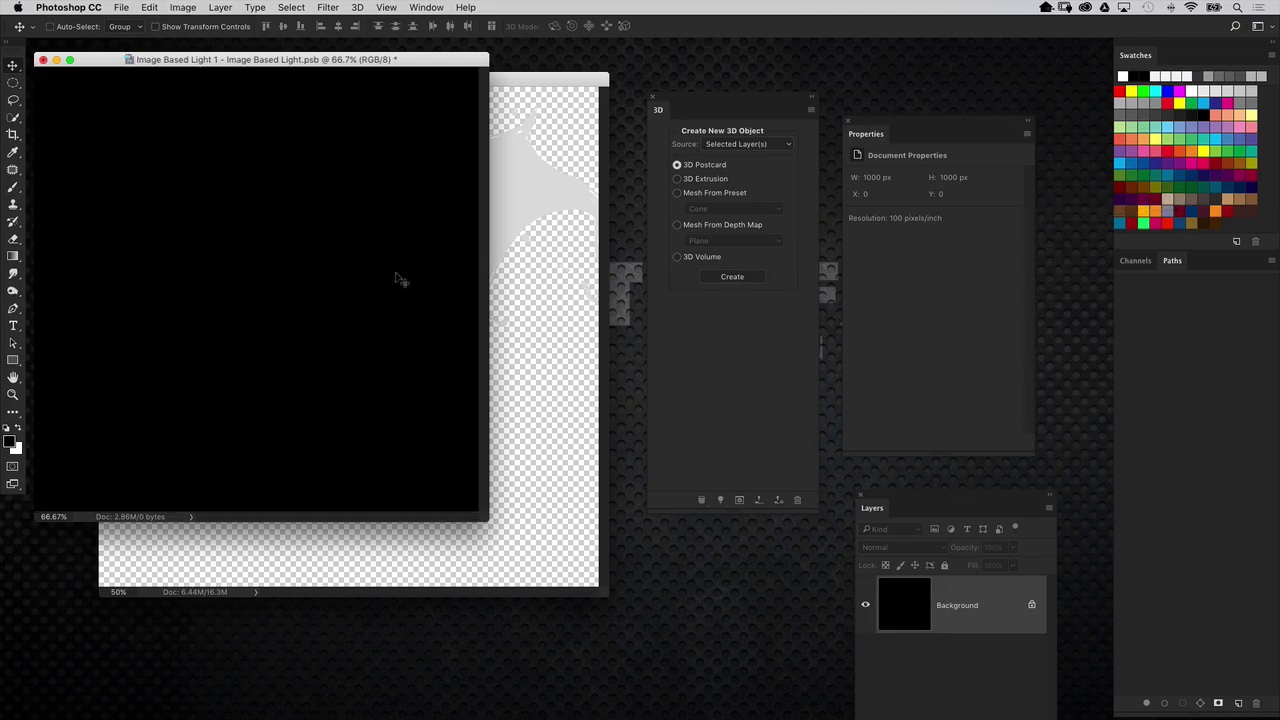
Step: Draw a tall elliptical selection about 376 px wide, left of the light texture's center, and add a new empty layer
drag(14, 82, 66, 97)
drag(481, 516, 541, 621)
drag(157, 148, 318, 535)
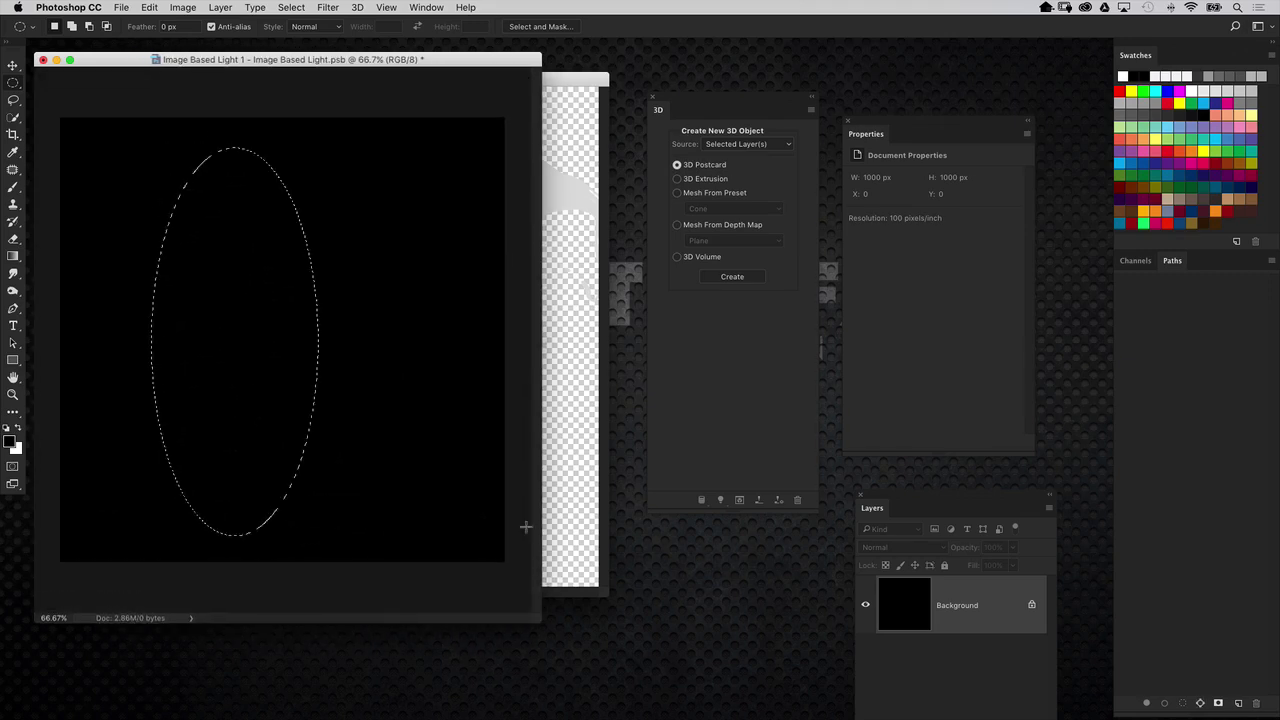
drag(964, 501, 955, 454)
click(1003, 647)
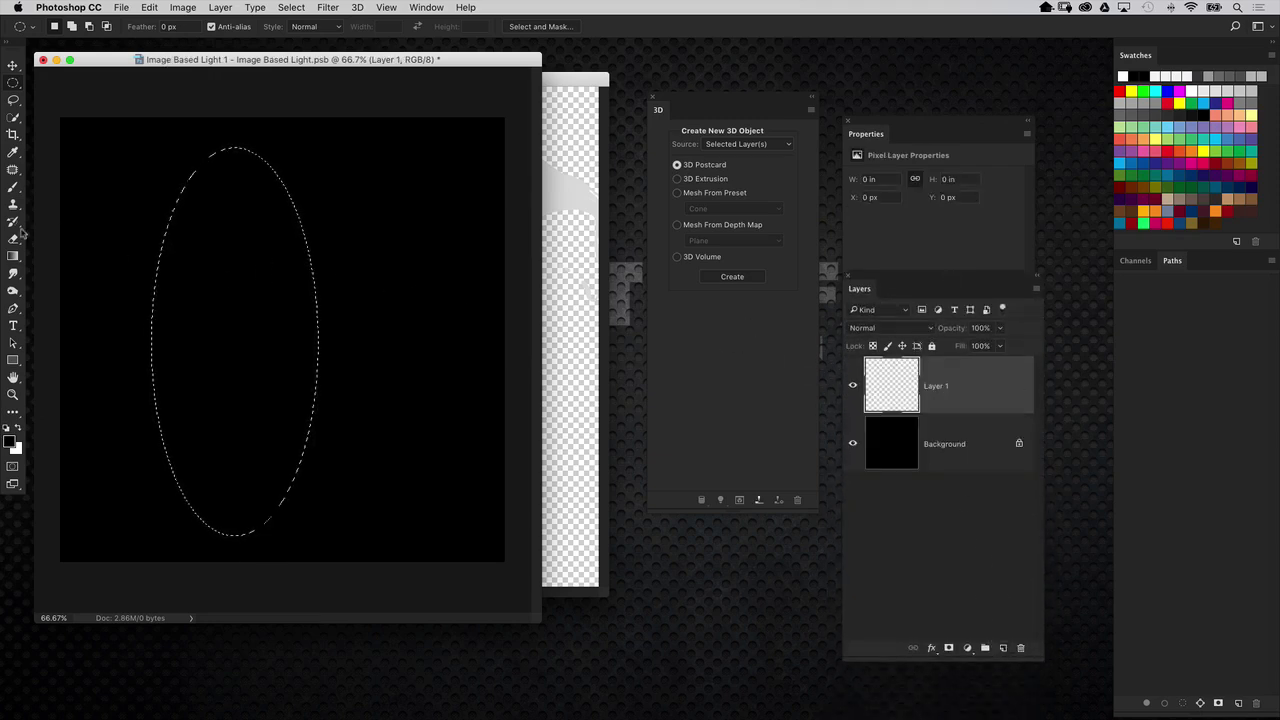
Step: Fill the elliptical selection with a white-to-transparent gradient running from the texture's upper right towards the ellipse's lower left
drag(13, 256, 81, 254)
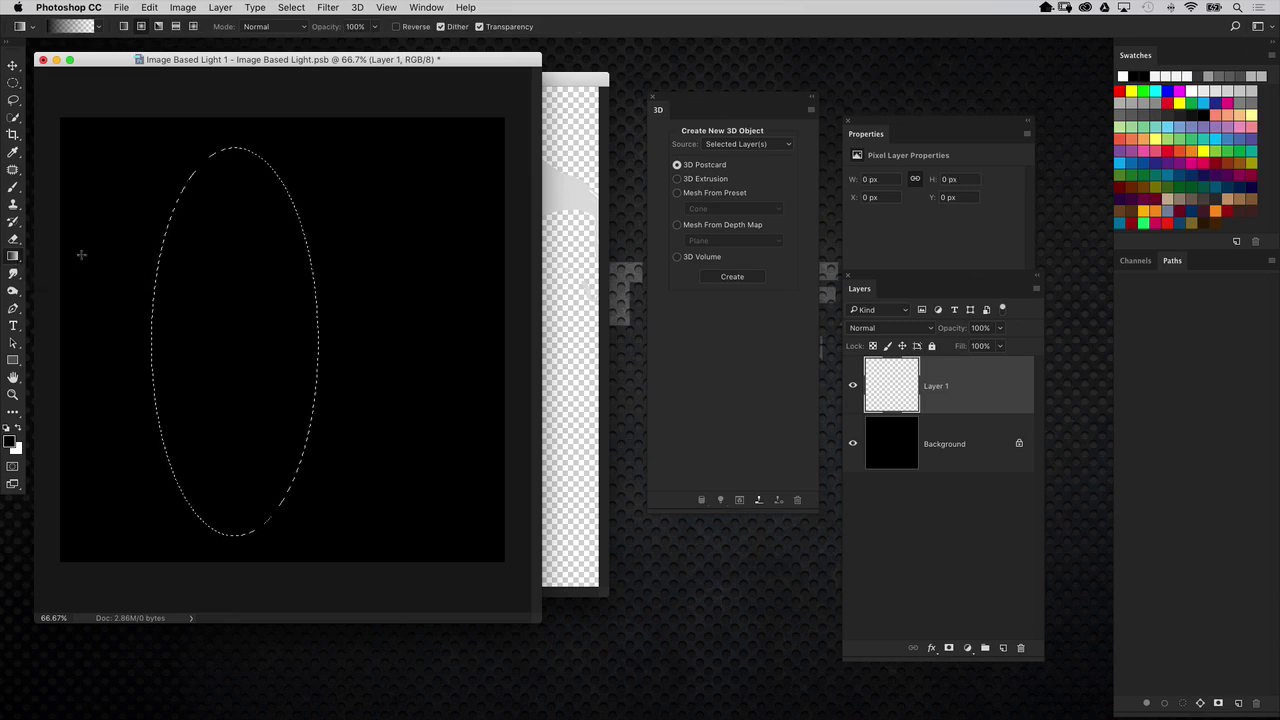
click(98, 28)
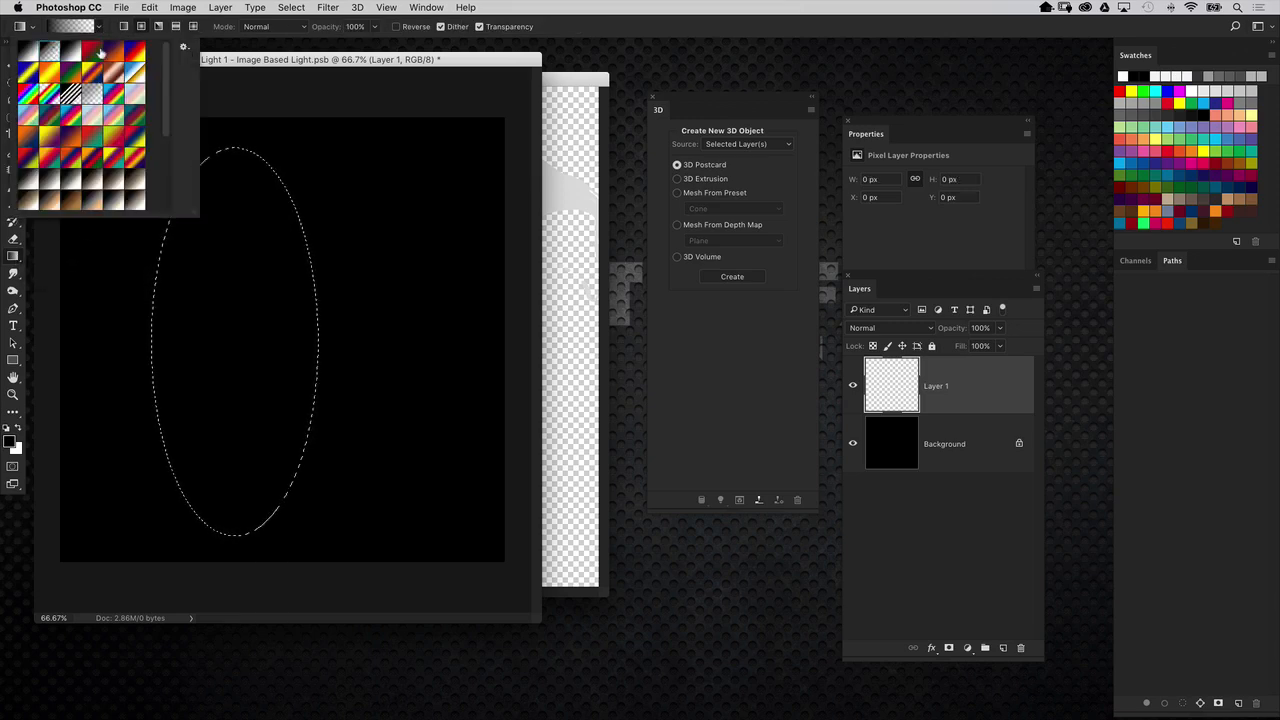
click(218, 66)
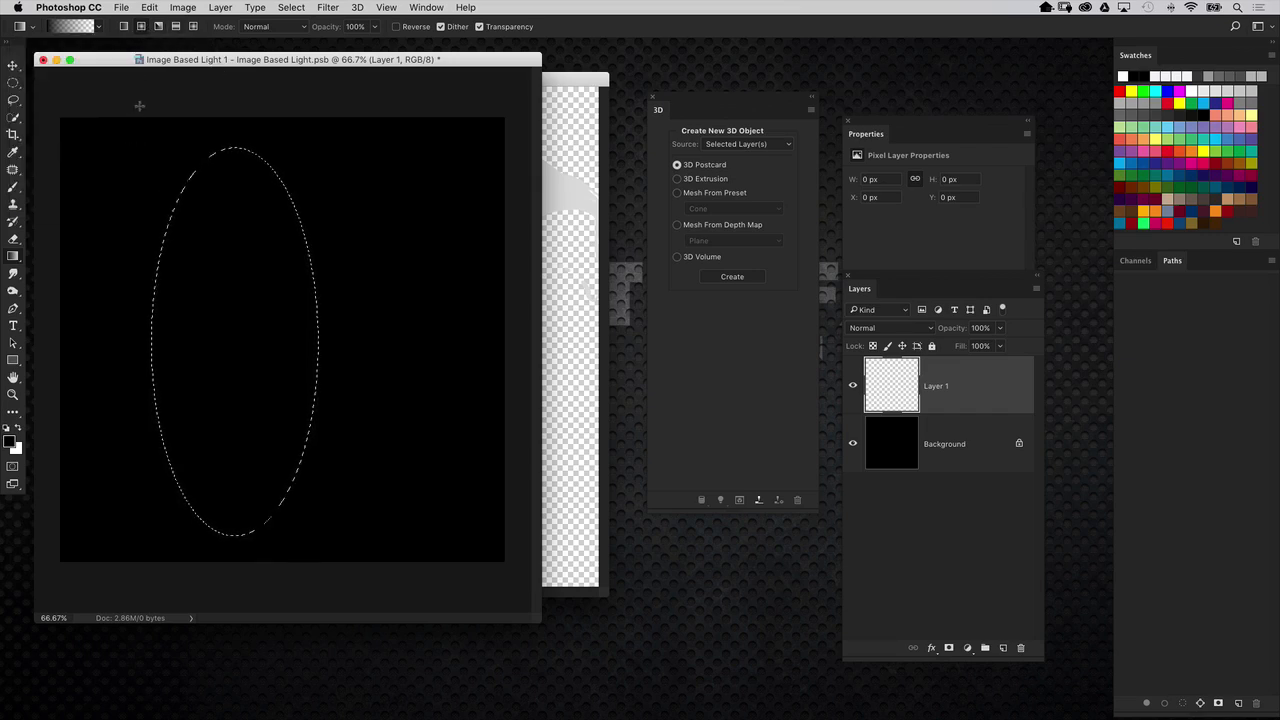
key(x)
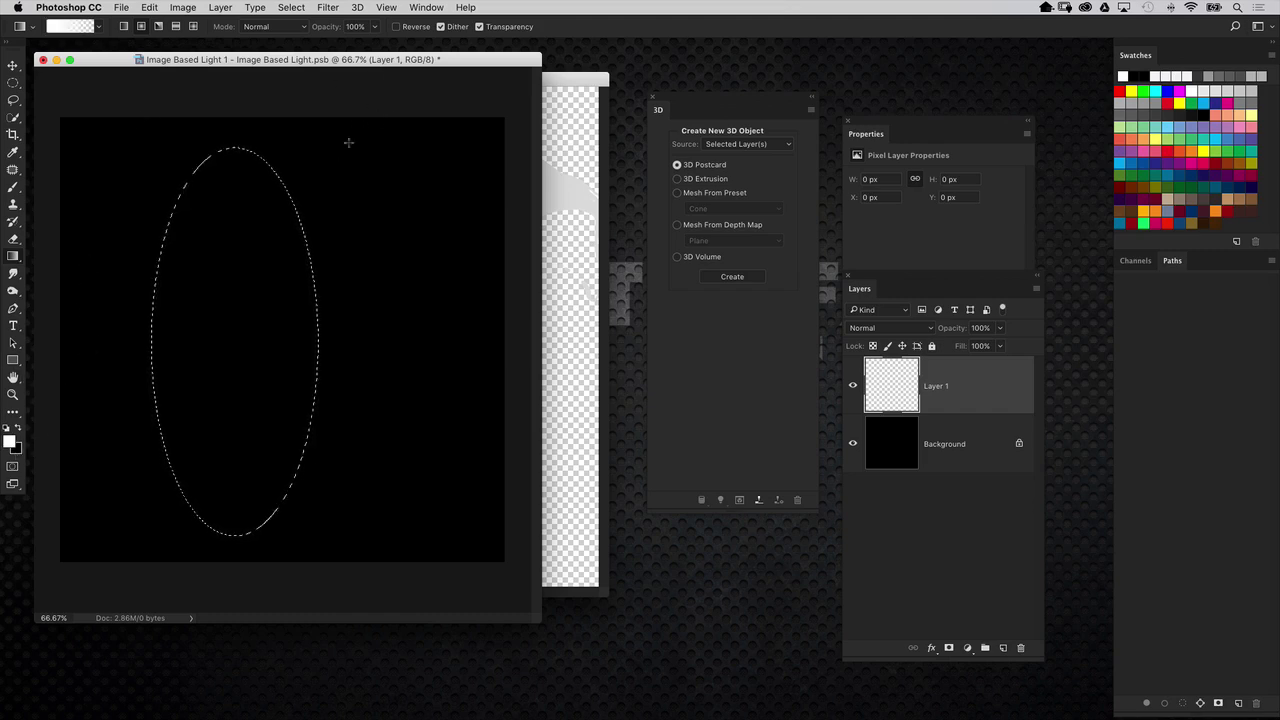
drag(423, 118, 185, 395)
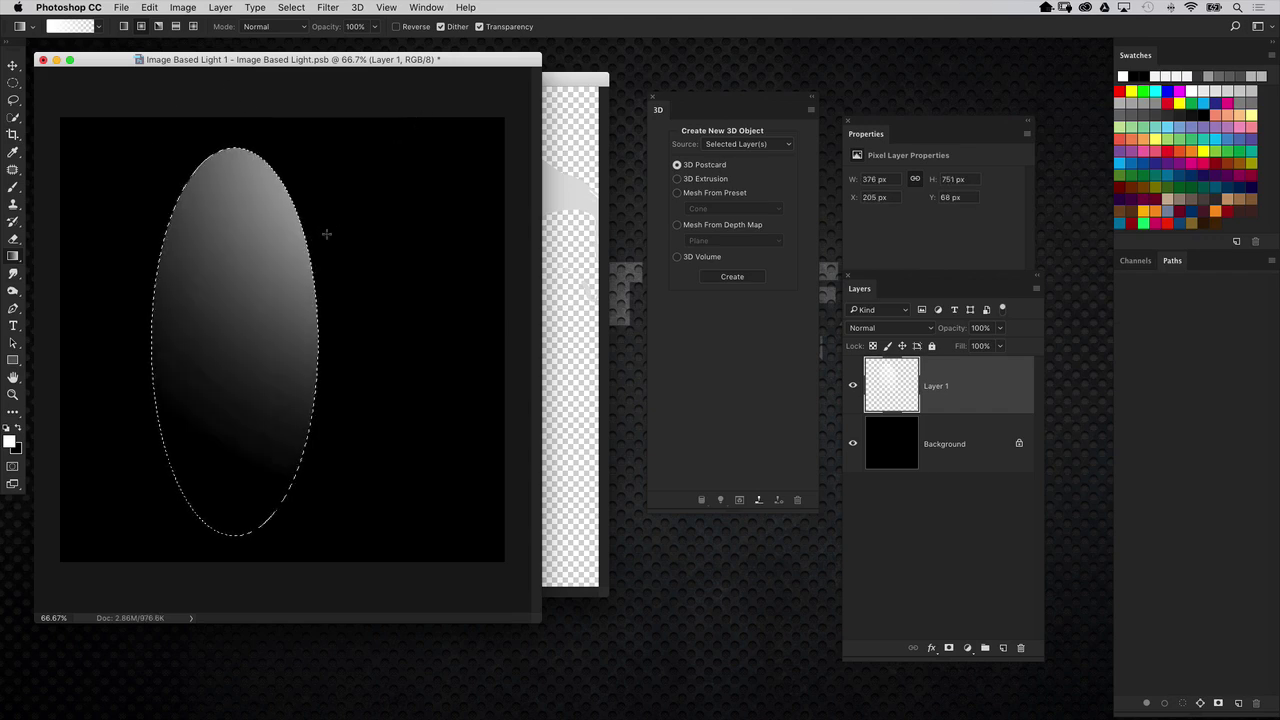
Step: Deselect, save and close the light texture, and rotate the splash's image-based light to reposition its highlights
key(super+d)
key(super+w)
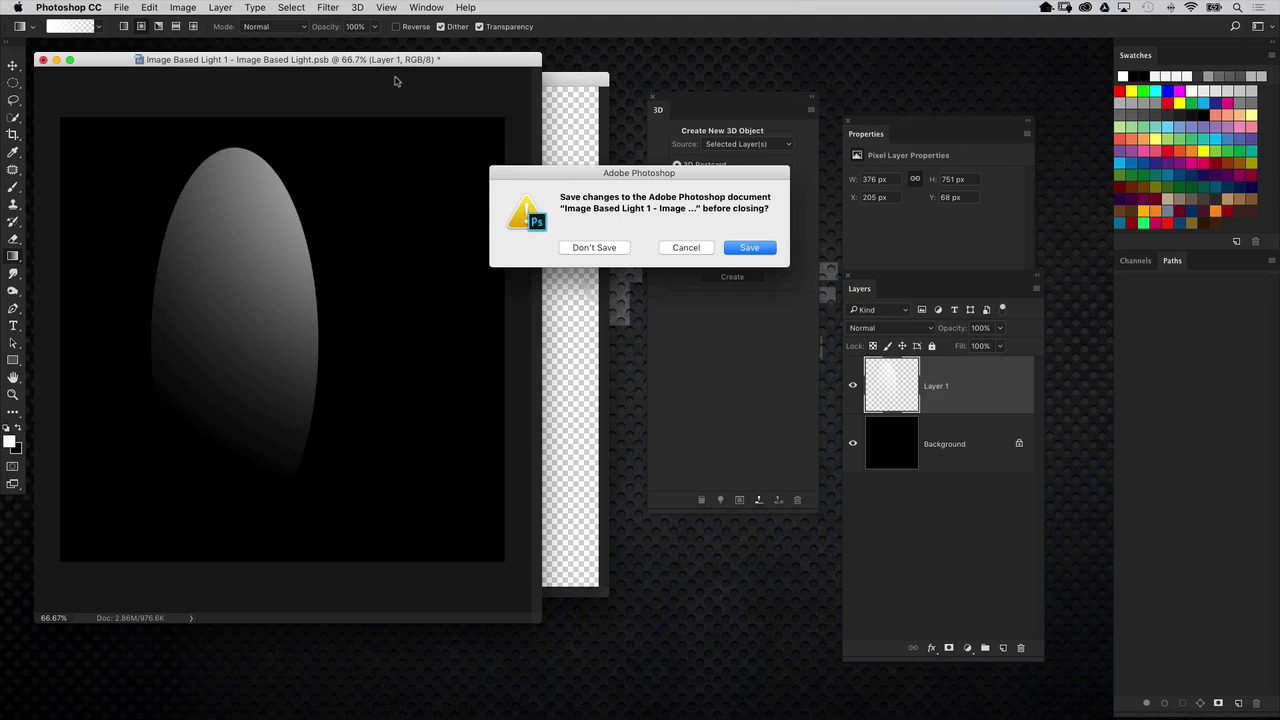
key(Return)
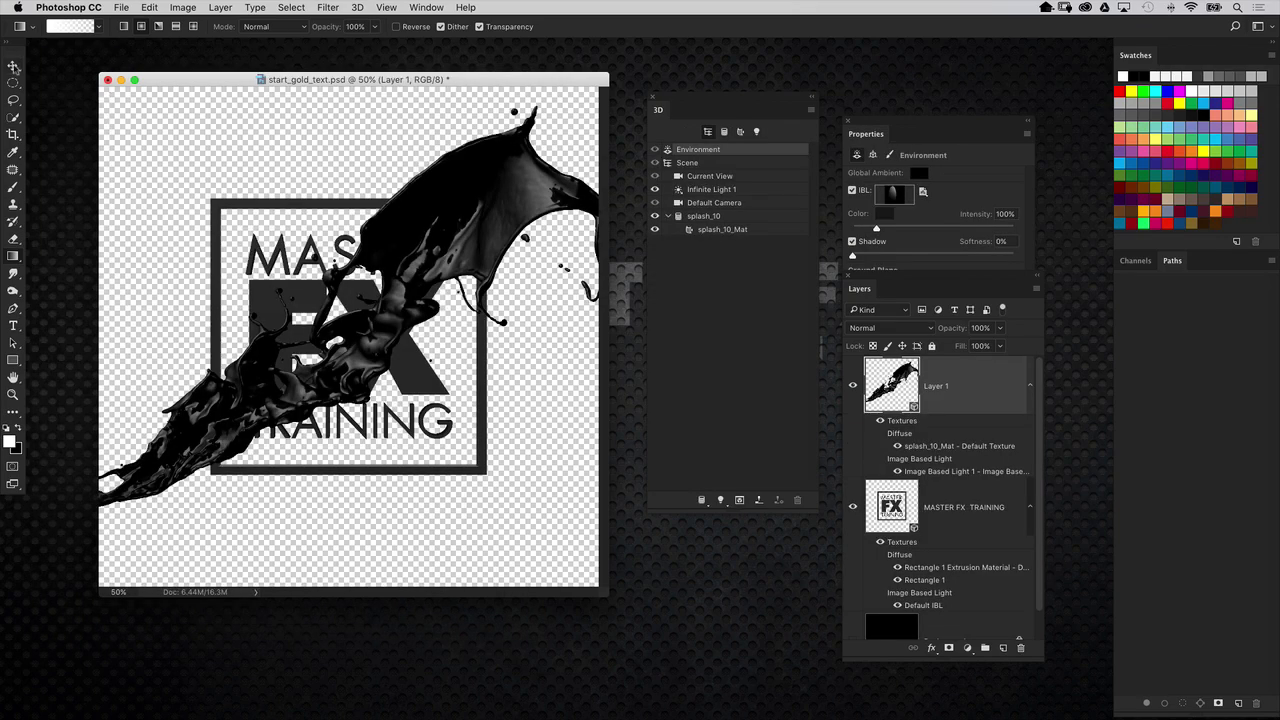
click(14, 67)
drag(517, 284, 420, 290)
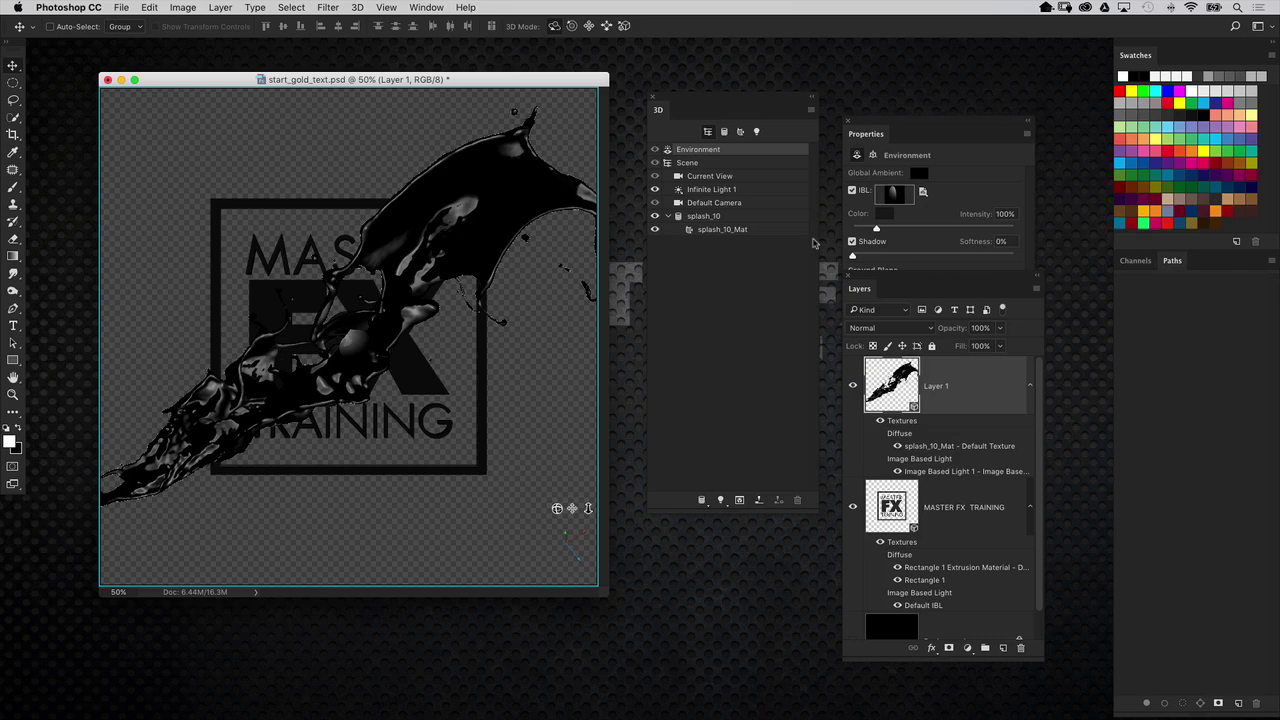
Step: Hide the splash layer (Layer 1) and show the black Background layer
click(853, 385)
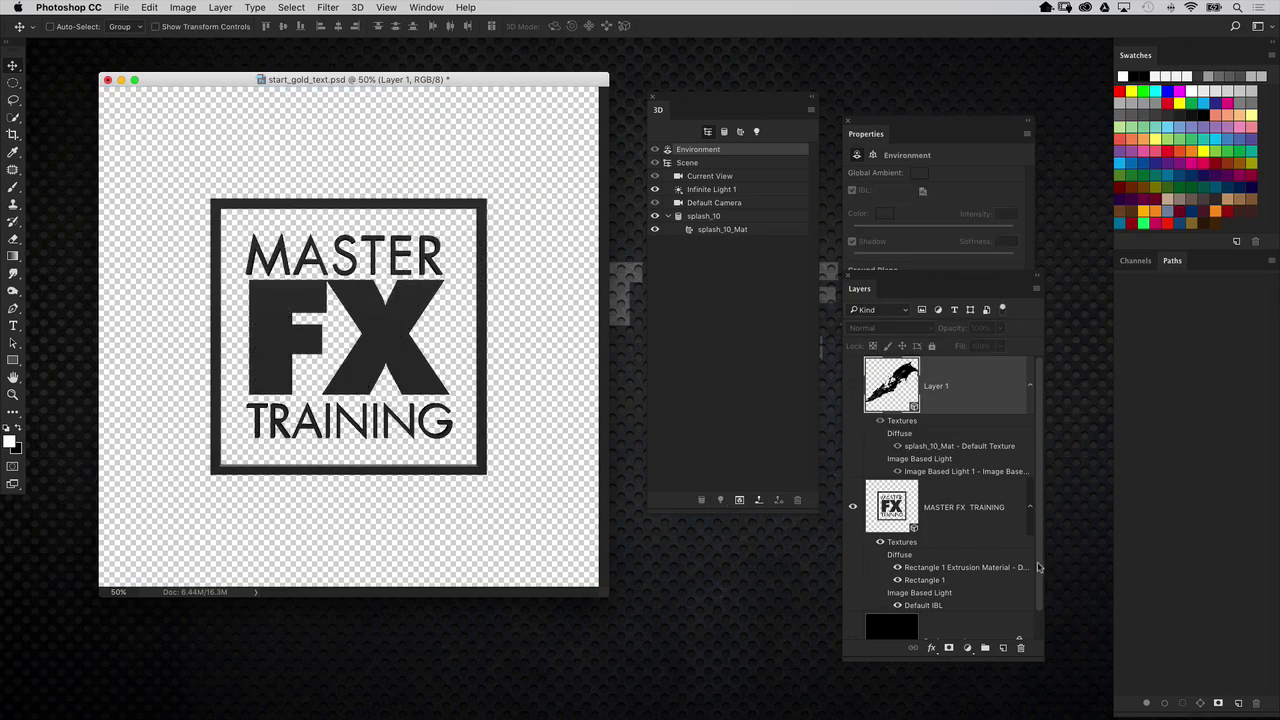
scroll(1004, 609, down, 1)
click(853, 611)
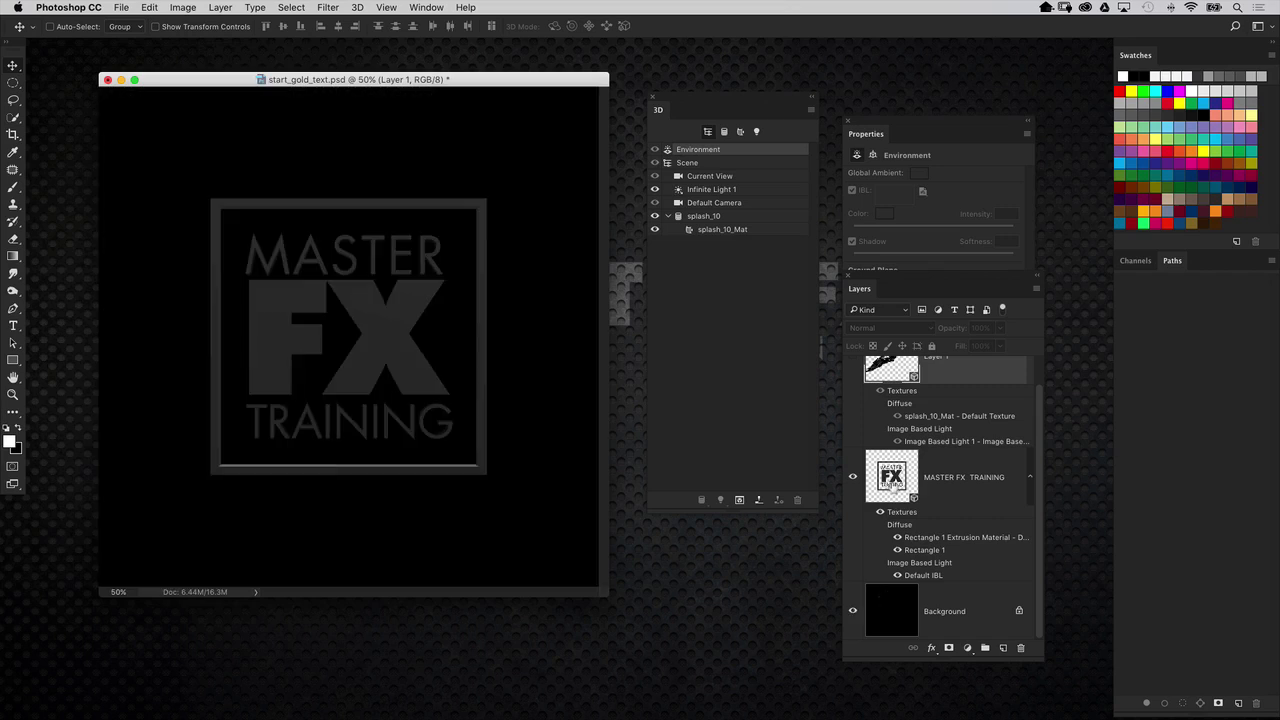
Step: Select the MASTER FX TRAINING 3D layer and expand its MASTER FX TRAINING text mesh in the scene list
click(912, 487)
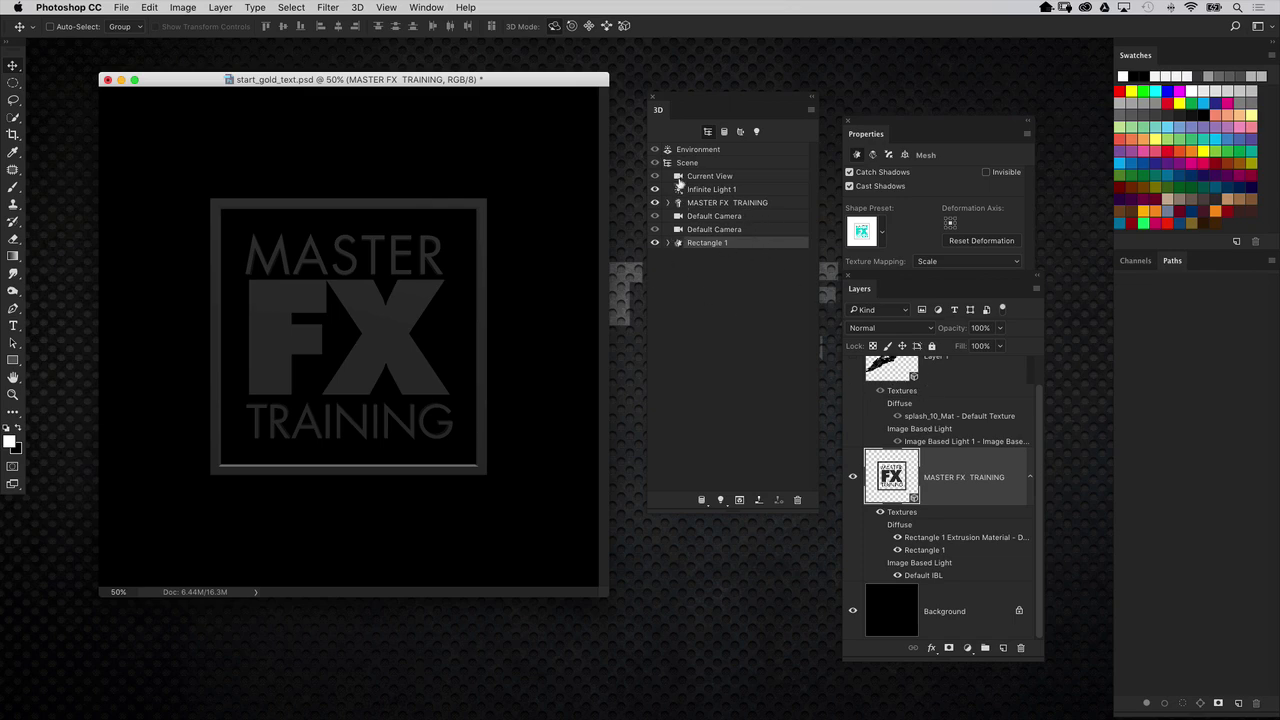
drag(720, 104, 707, 114)
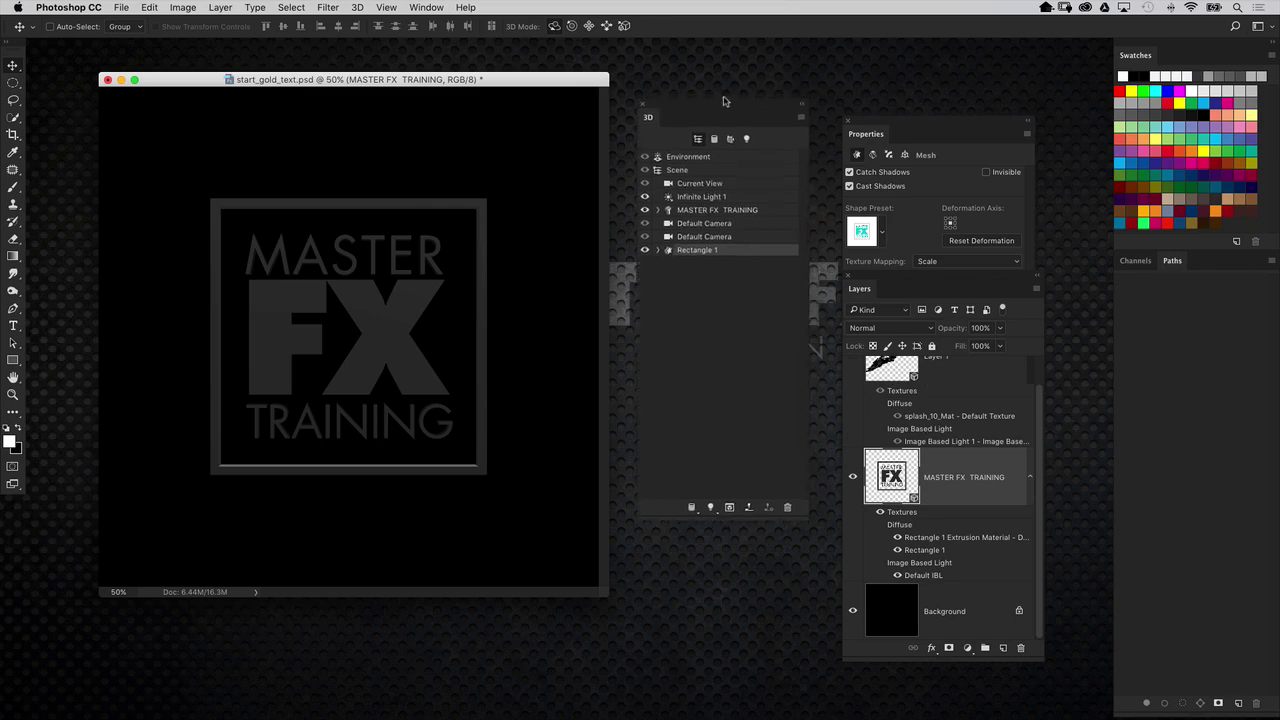
click(690, 213)
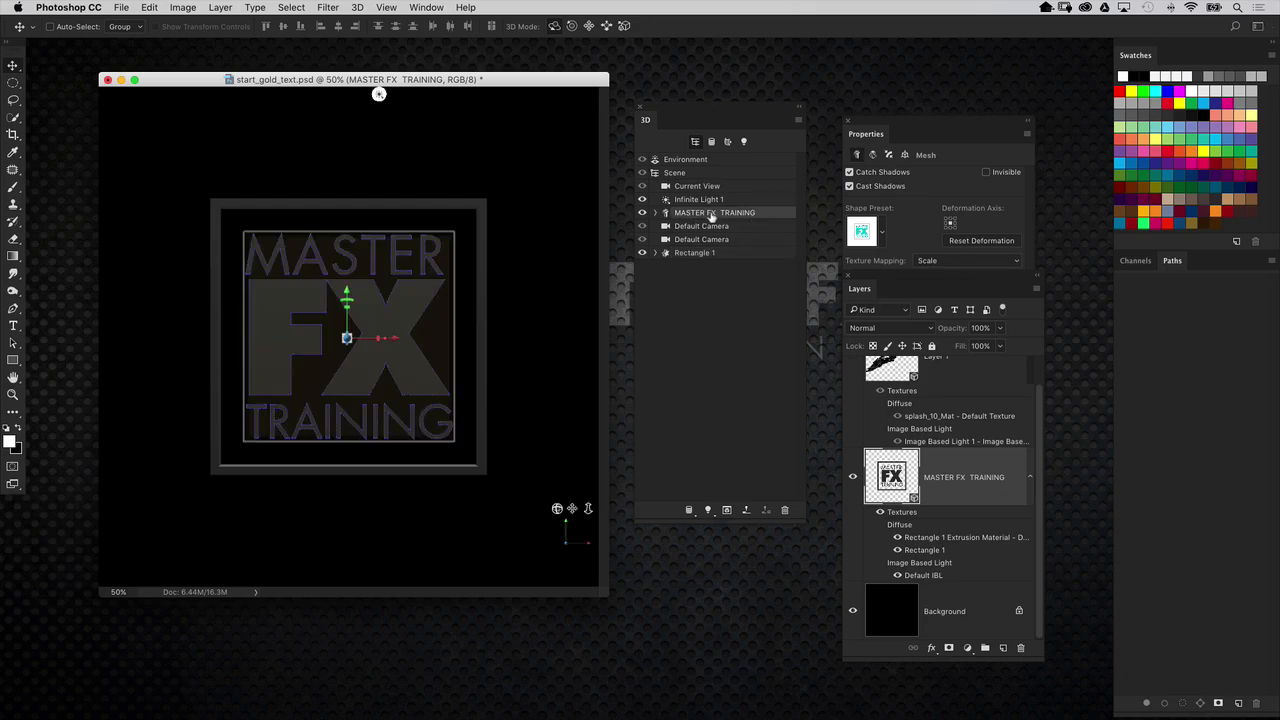
click(655, 213)
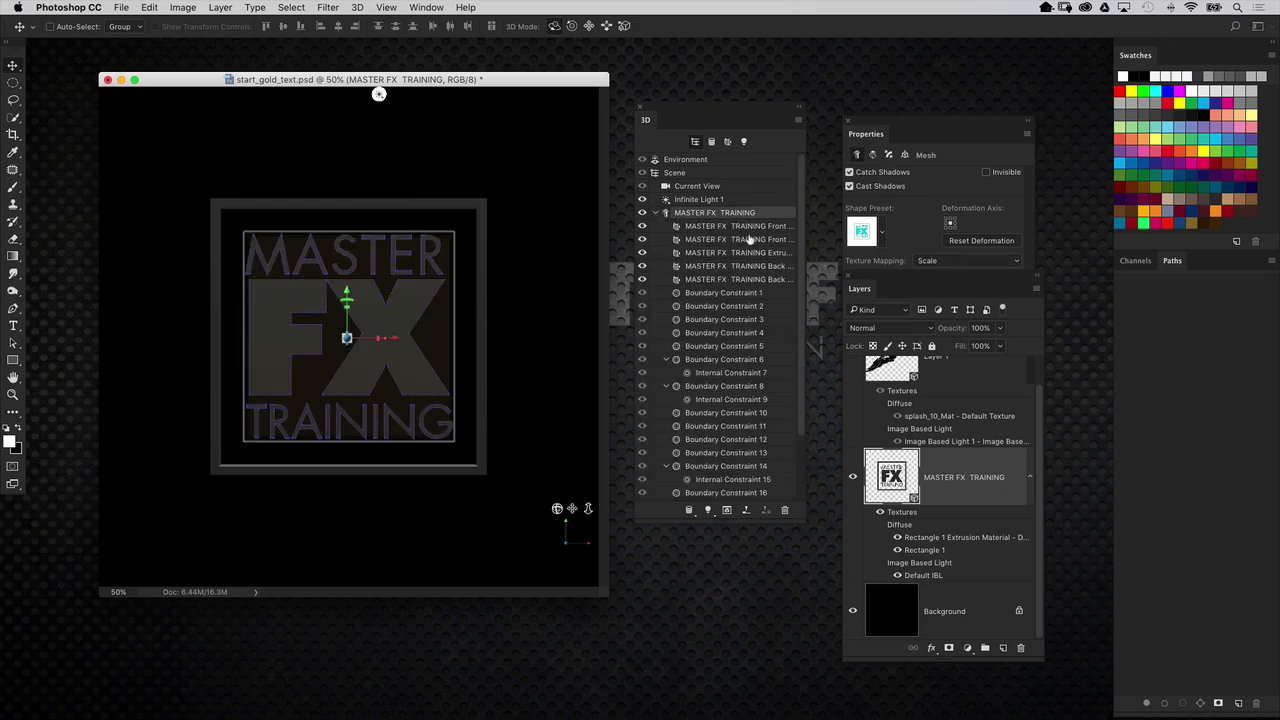
Step: Rearrange the Properties and Layers panels so they no longer overlap, and open the text mesh's Cap settings
drag(895, 128, 904, 119)
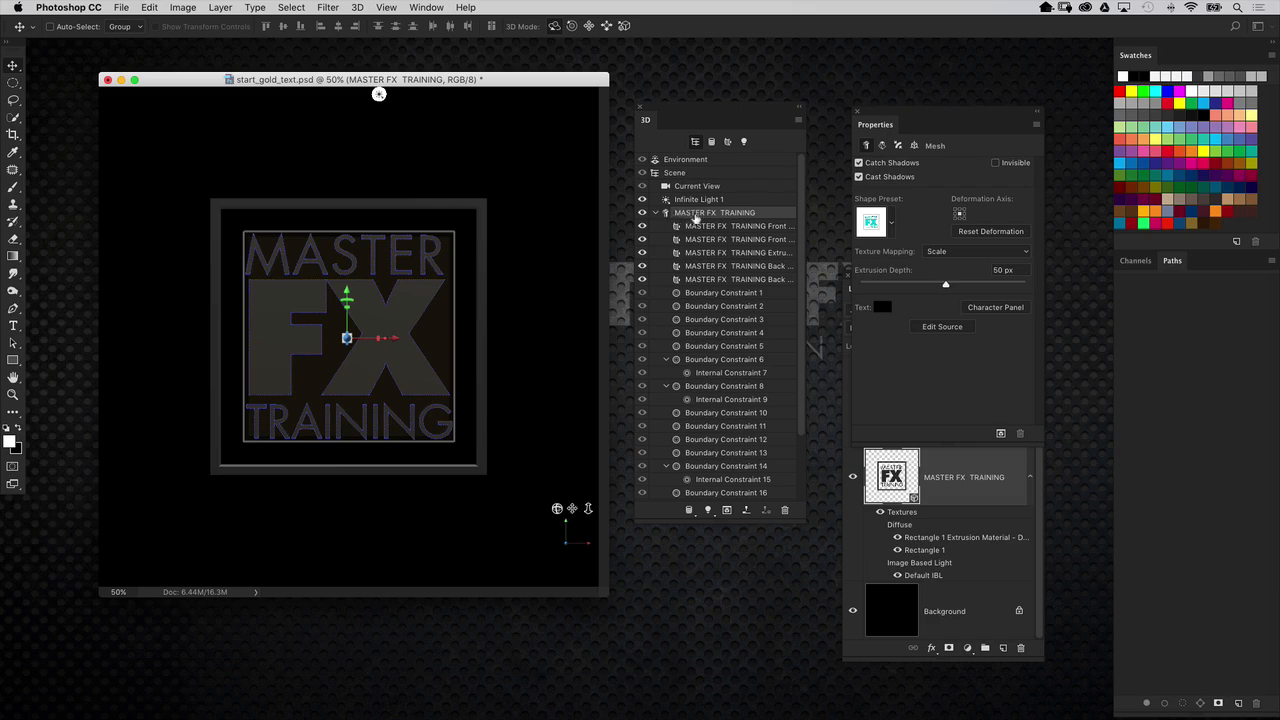
drag(896, 111, 897, 113)
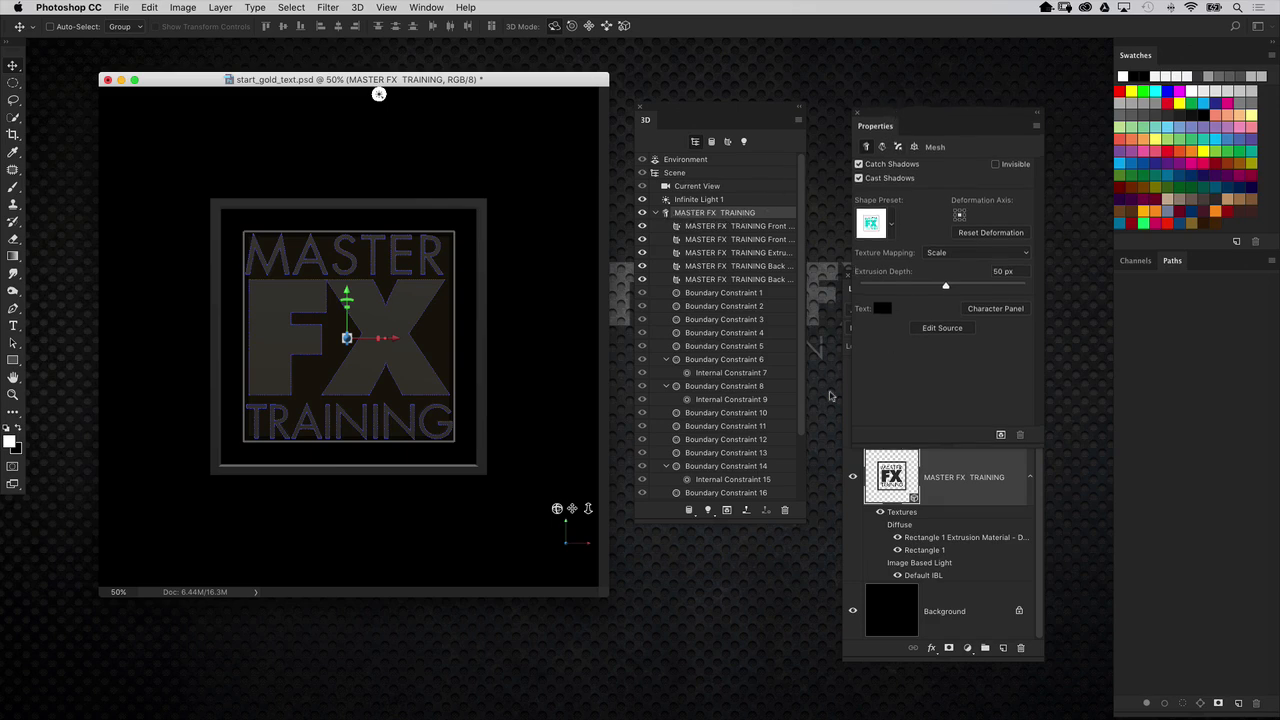
click(853, 478)
drag(876, 280, 1099, 362)
click(1066, 558)
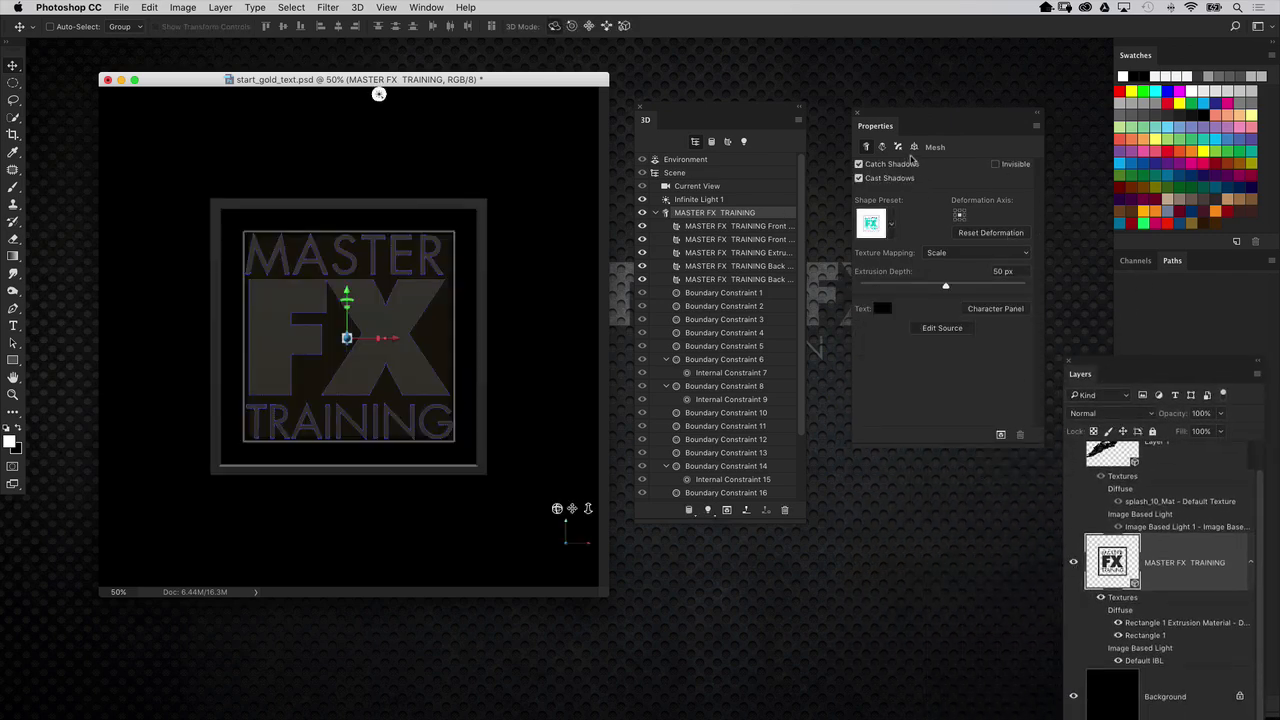
drag(906, 113, 881, 115)
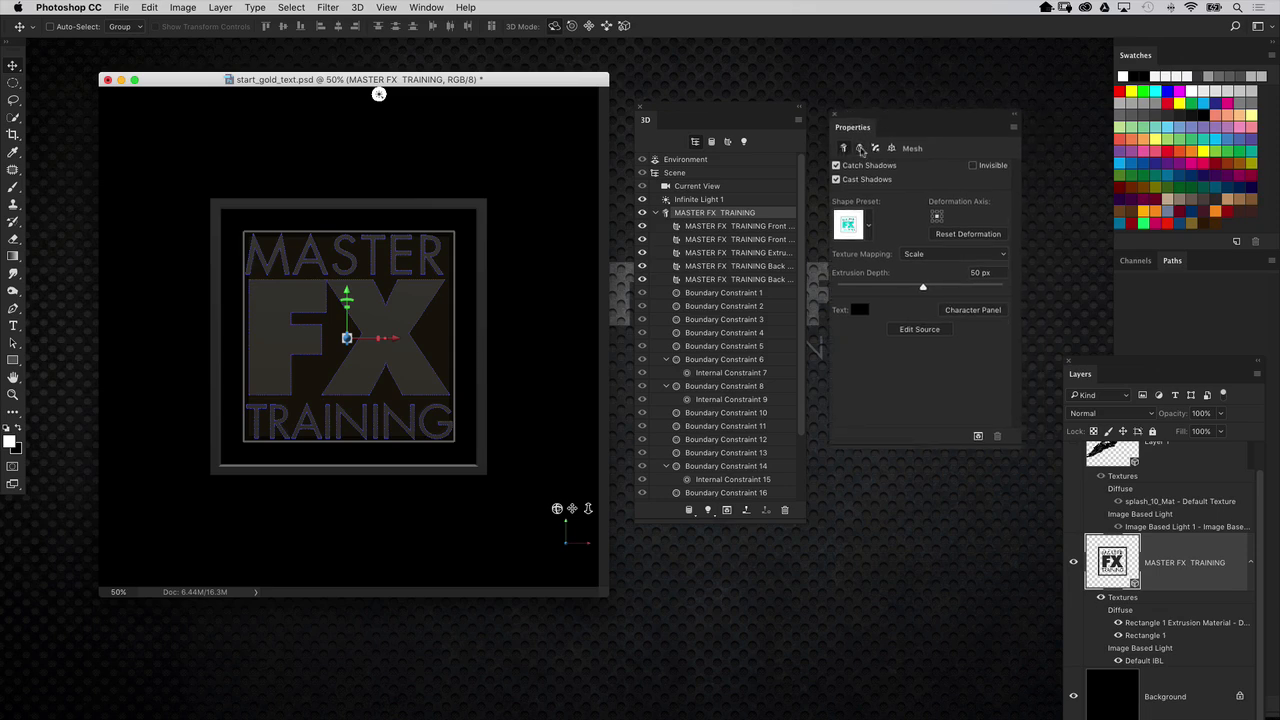
click(876, 148)
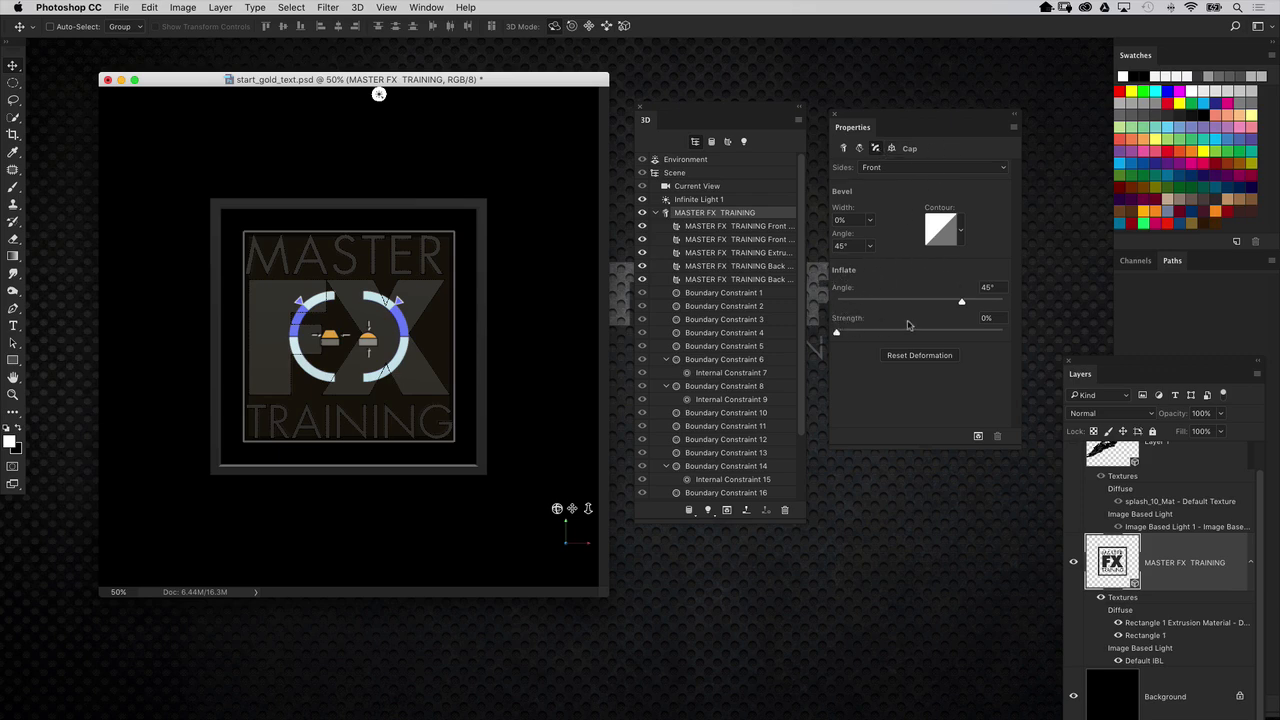
Step: Set the inflate strength of the text mesh's front cap to 1%
click(986, 318)
text(1)
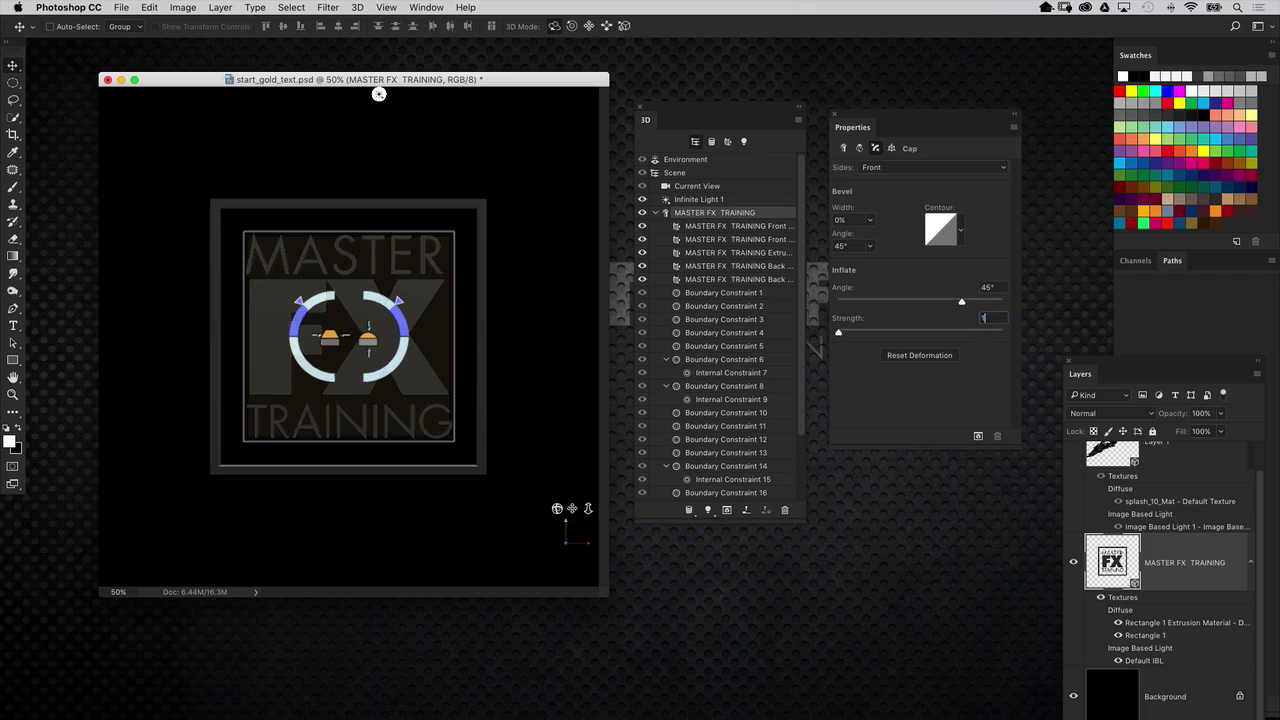
key(Return)
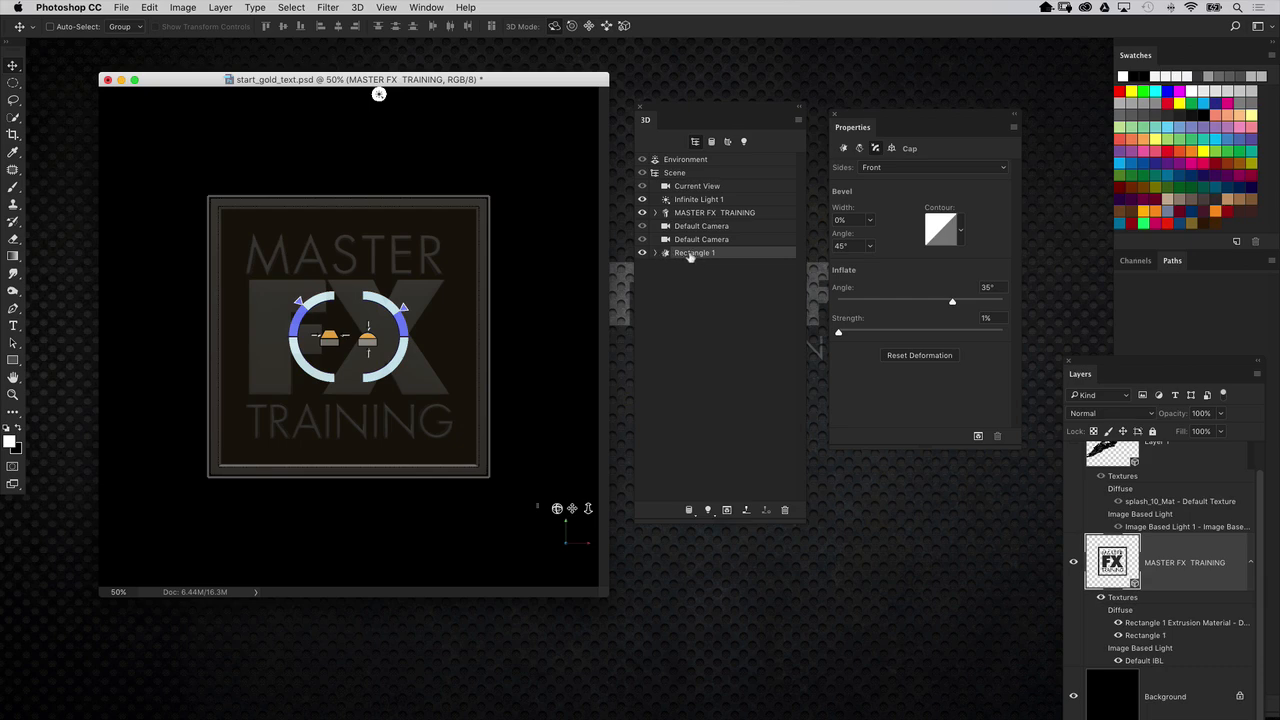
Step: Expand Rectangle 1 in the scene list and rearrange the 3D and Properties panels so the full material names can be read
click(656, 253)
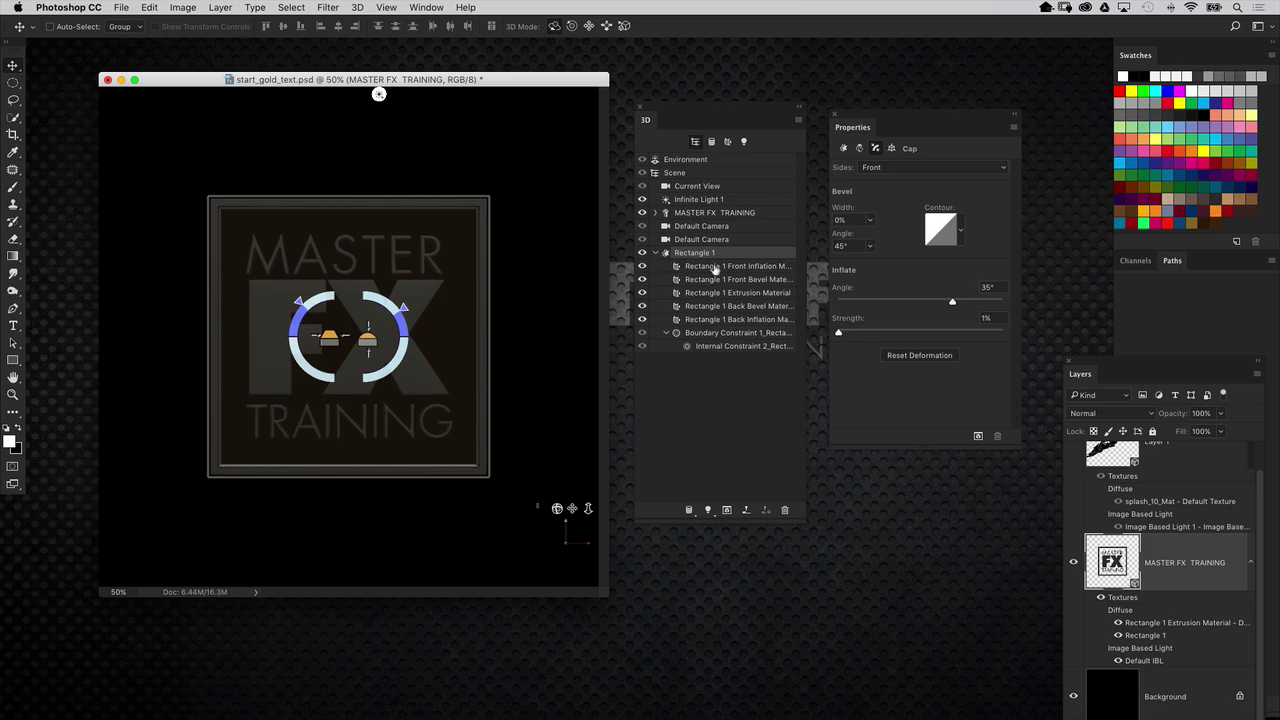
drag(800, 513, 832, 527)
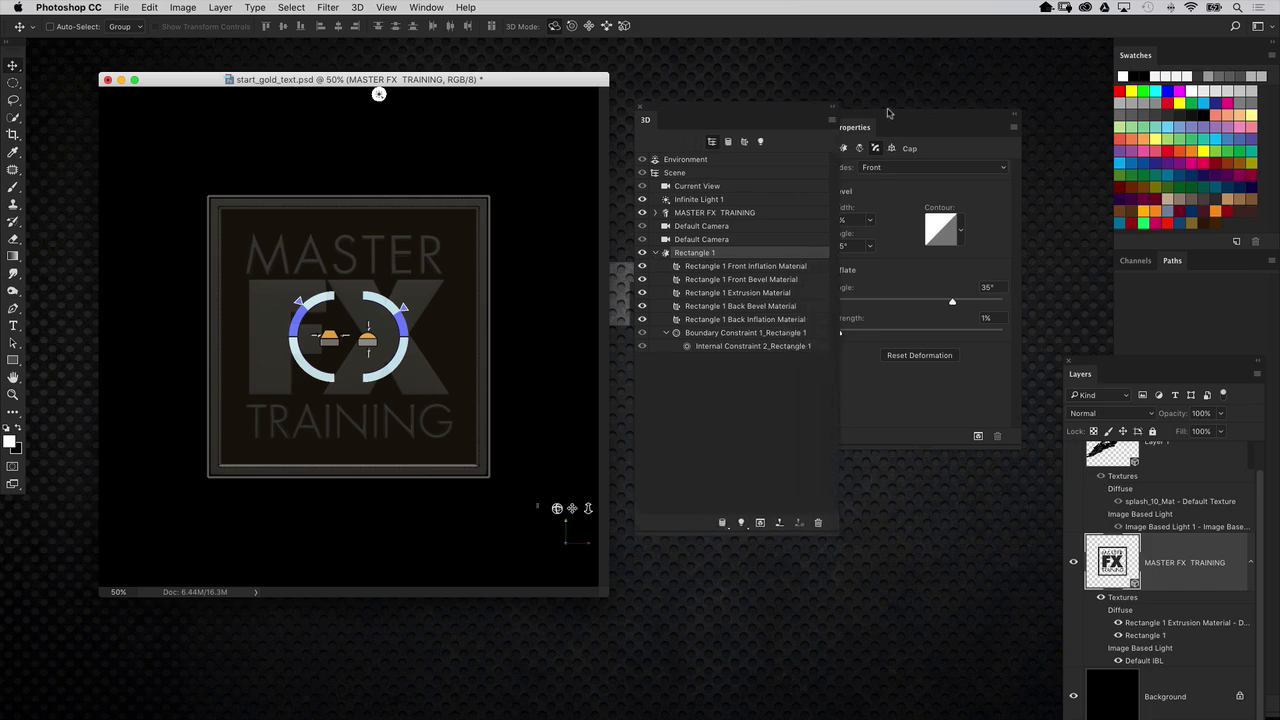
drag(884, 114, 946, 128)
Step: Set Shine and Reflection to 100% for Rectangle 1's front inflation, front bevel and extrusion materials
click(714, 268)
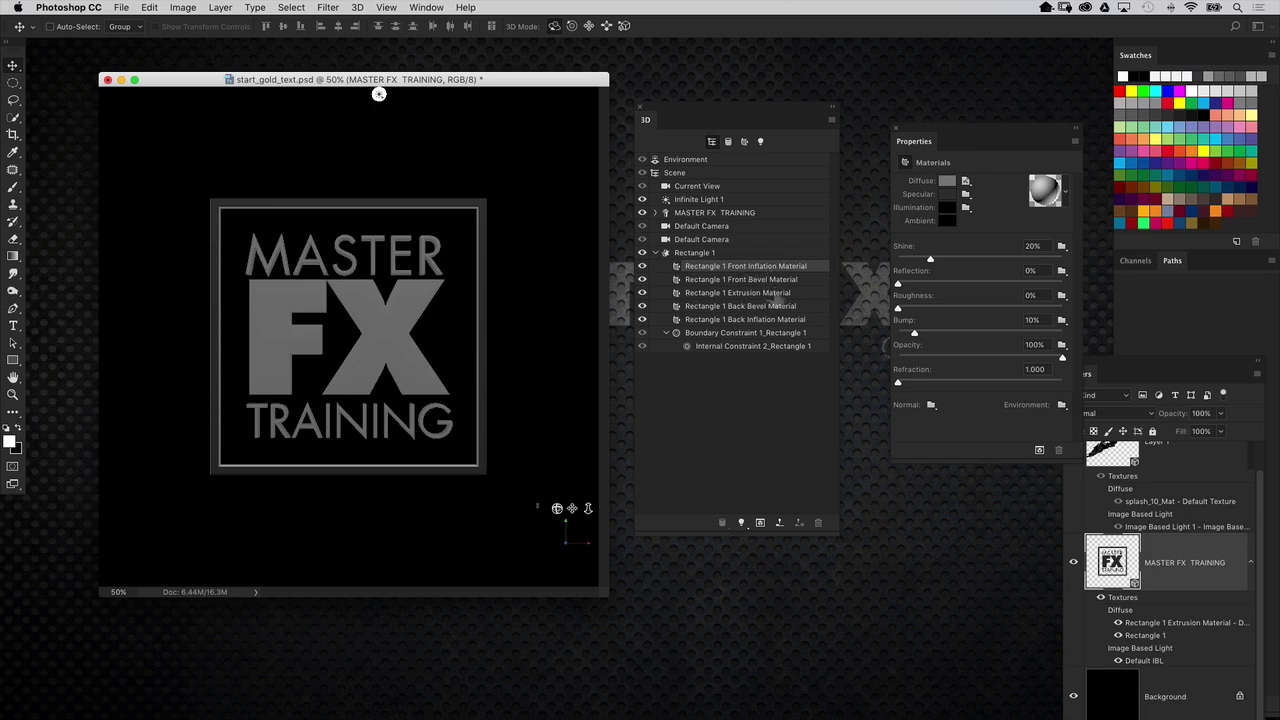
shift+click(770, 292)
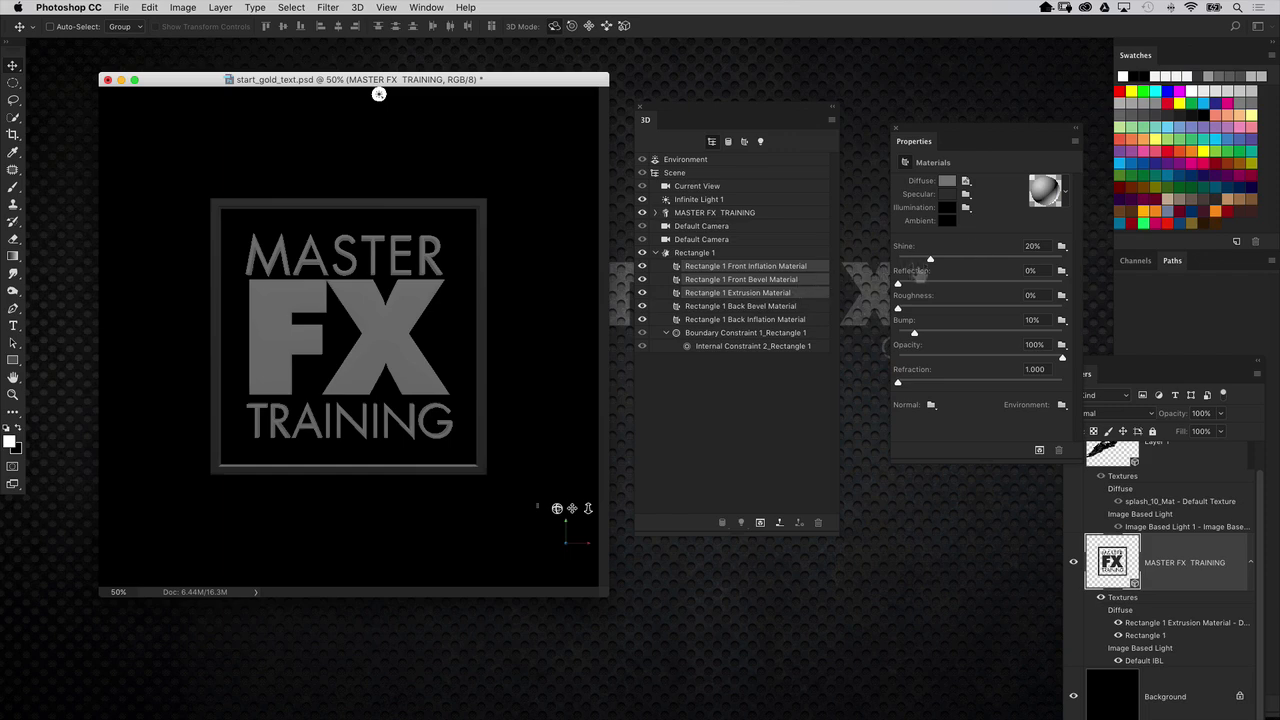
drag(940, 141, 912, 140)
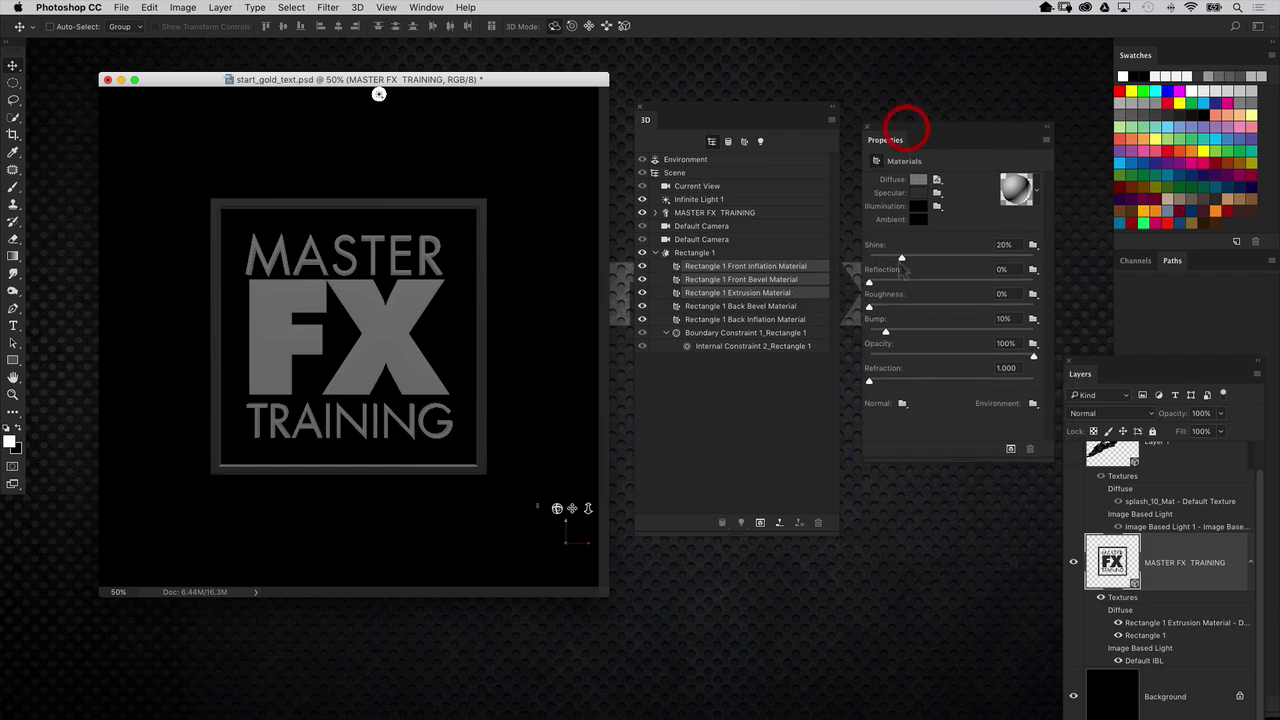
drag(901, 258, 1048, 265)
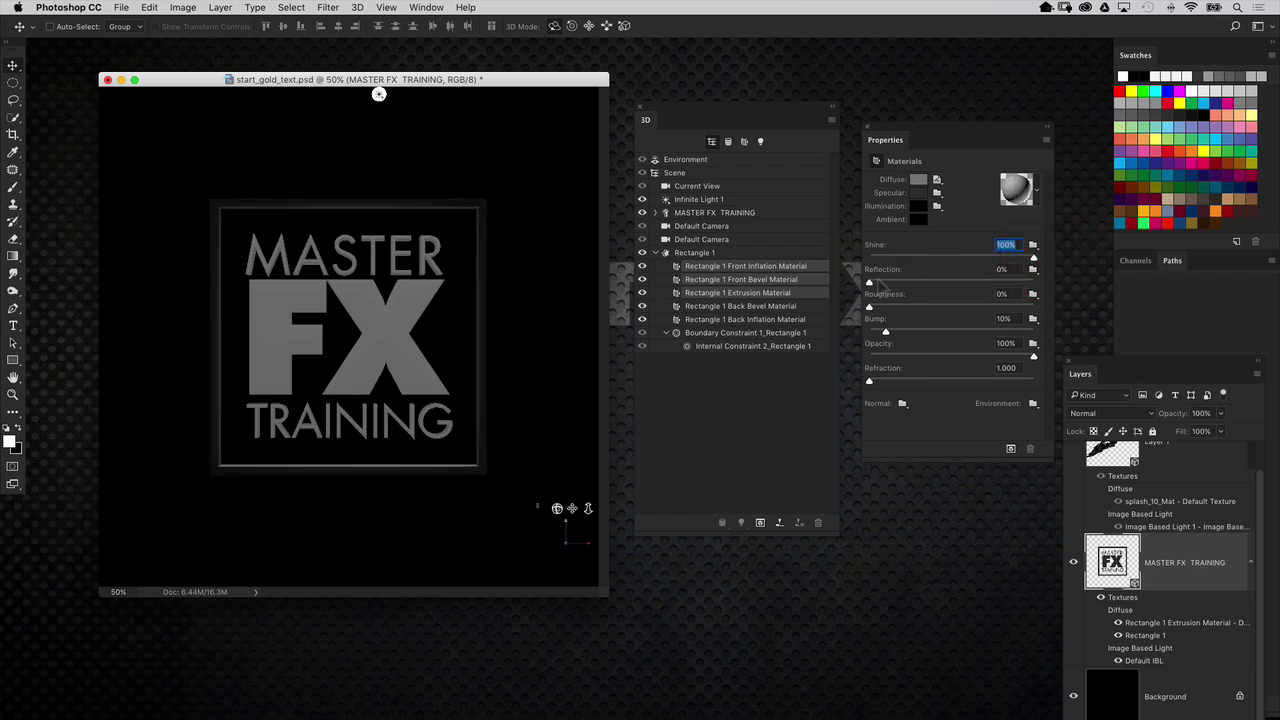
drag(874, 283, 1077, 286)
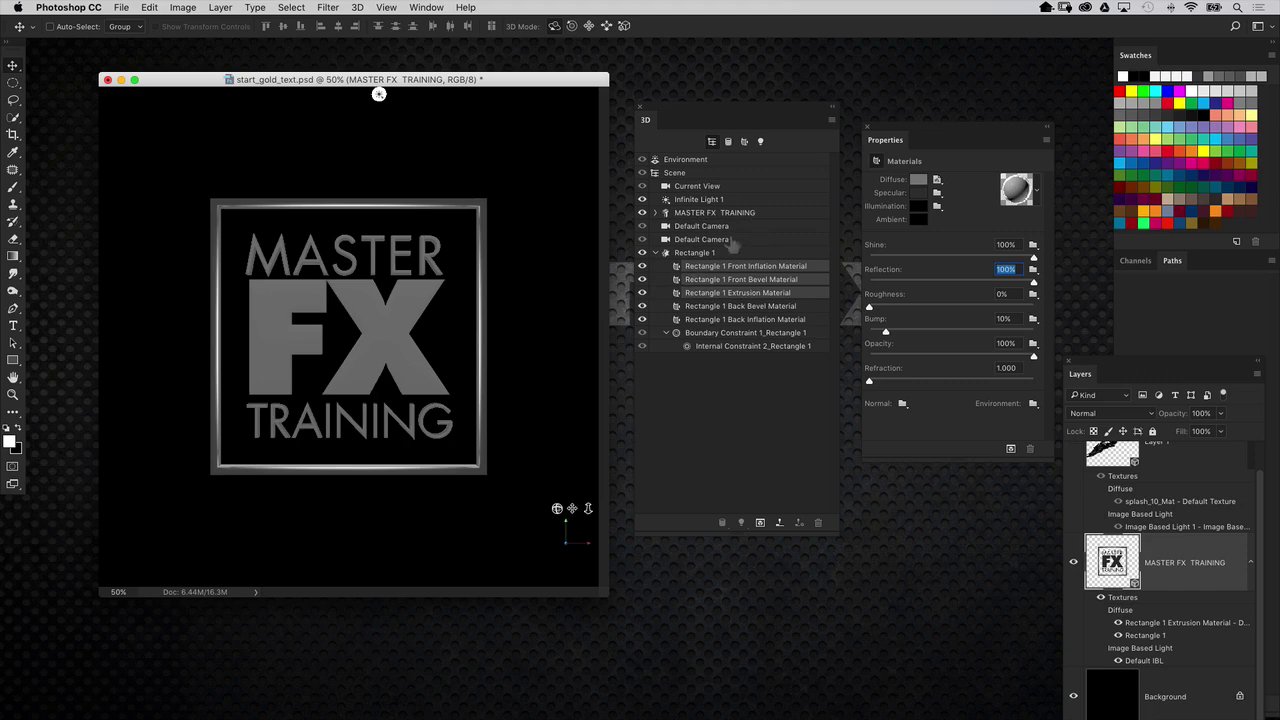
Step: Set Shine and Reflection to 100% for the MASTER FX TRAINING text's front inflation, front bevel and extrusion materials
click(714, 214)
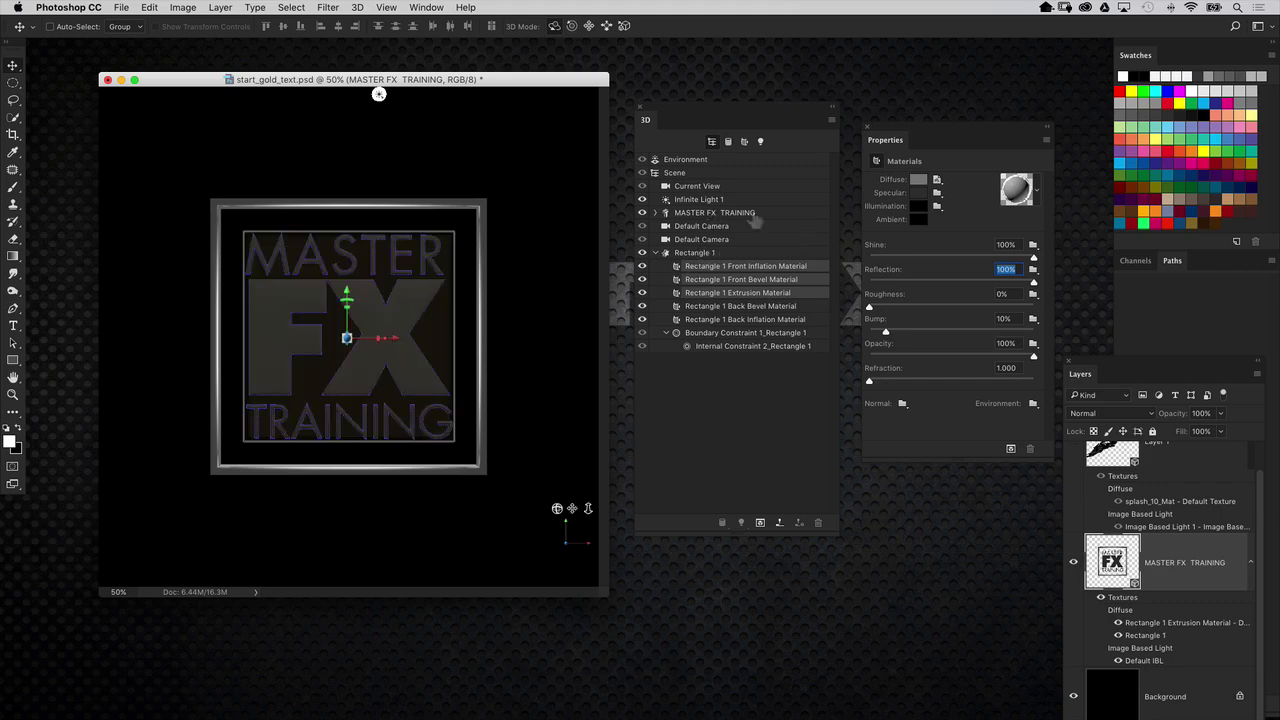
click(655, 213)
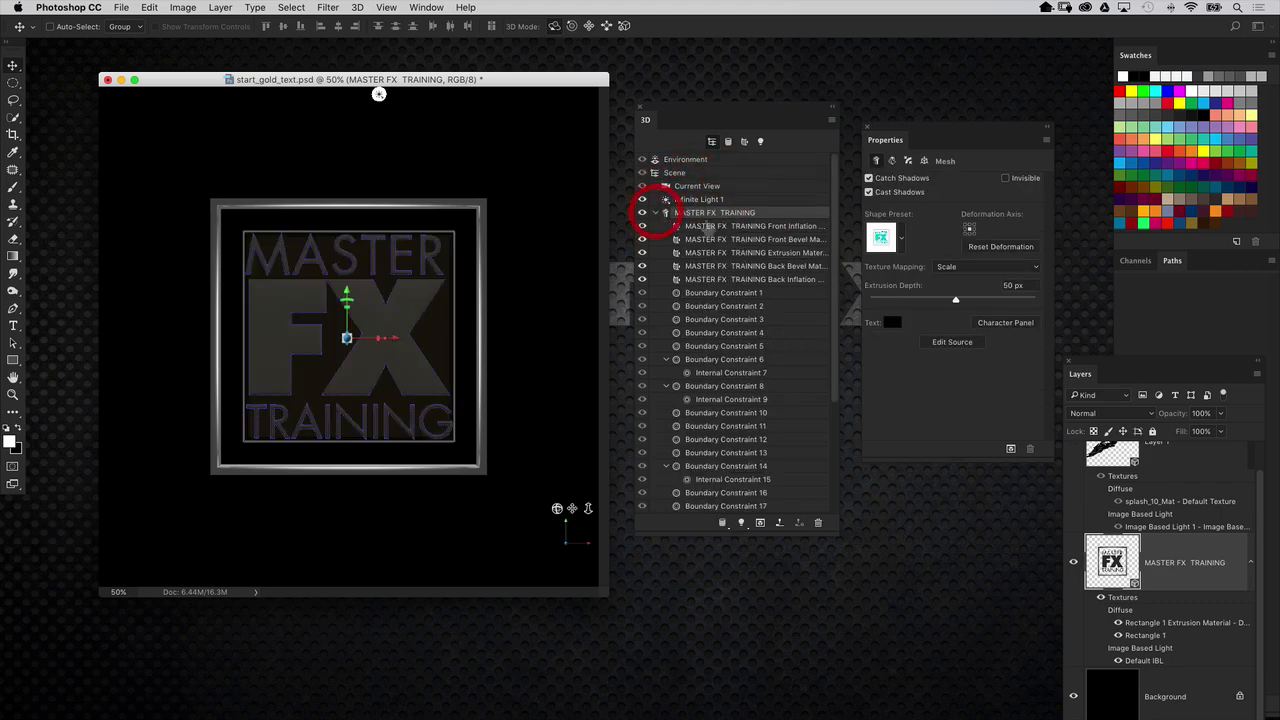
click(748, 228)
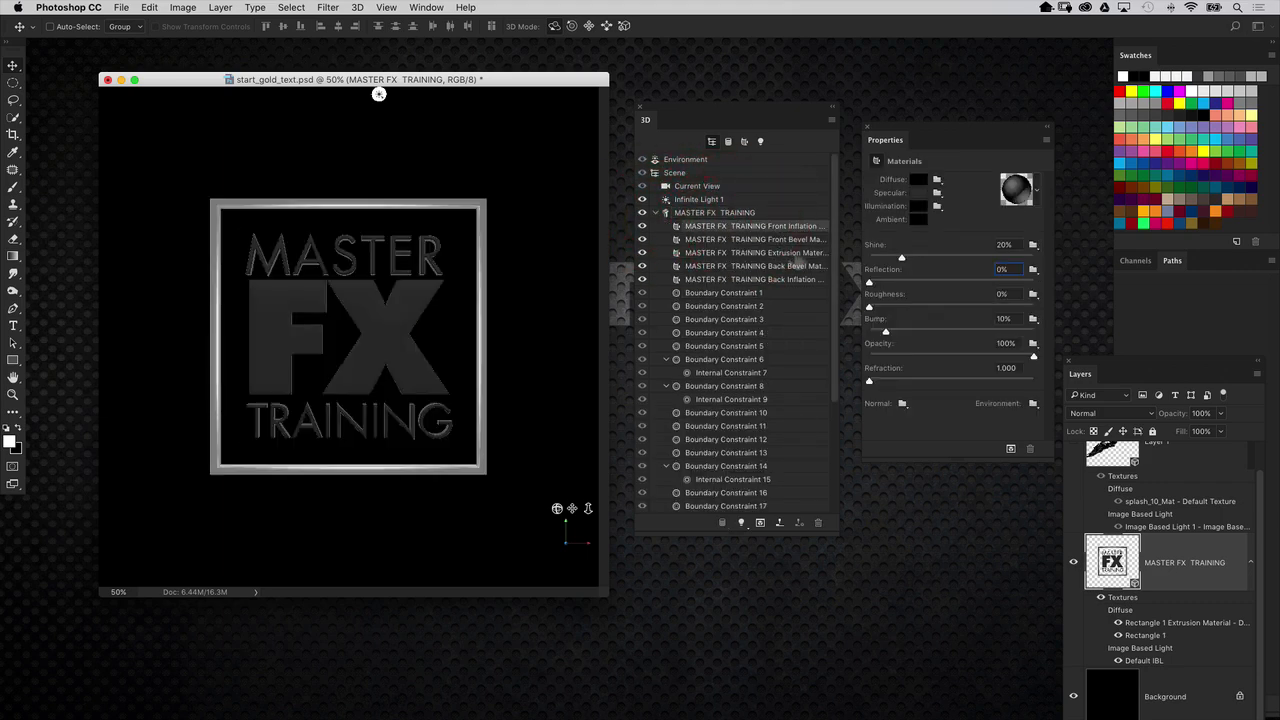
shift+click(794, 254)
drag(935, 257, 1066, 271)
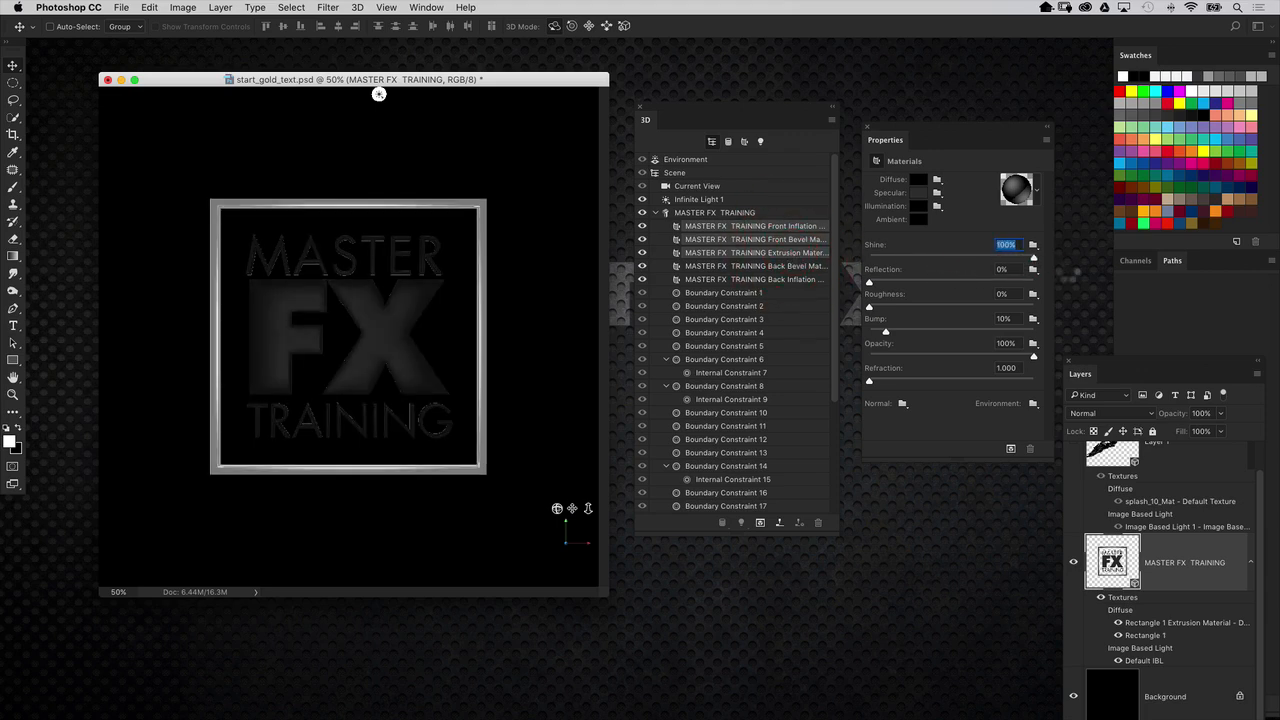
drag(933, 282, 1058, 288)
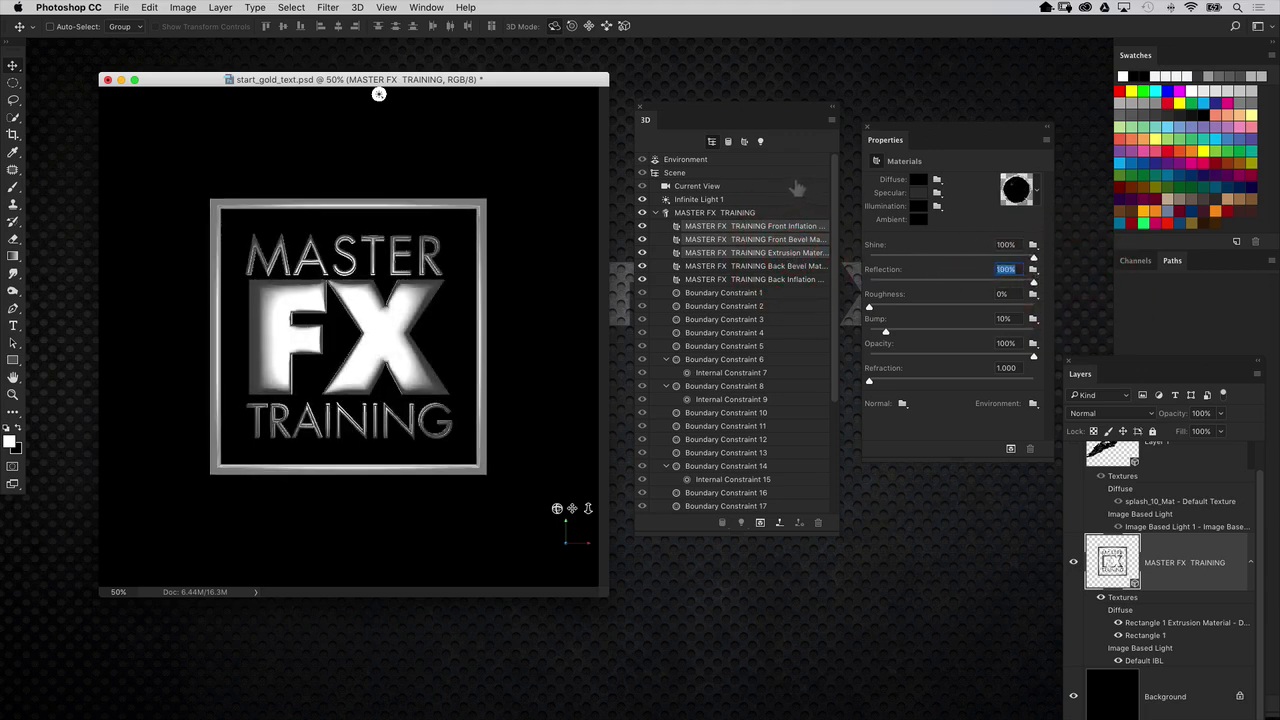
Step: Select the scene's Environment and rotate its image-based light to move the highlights off the front of the text and frame
click(700, 160)
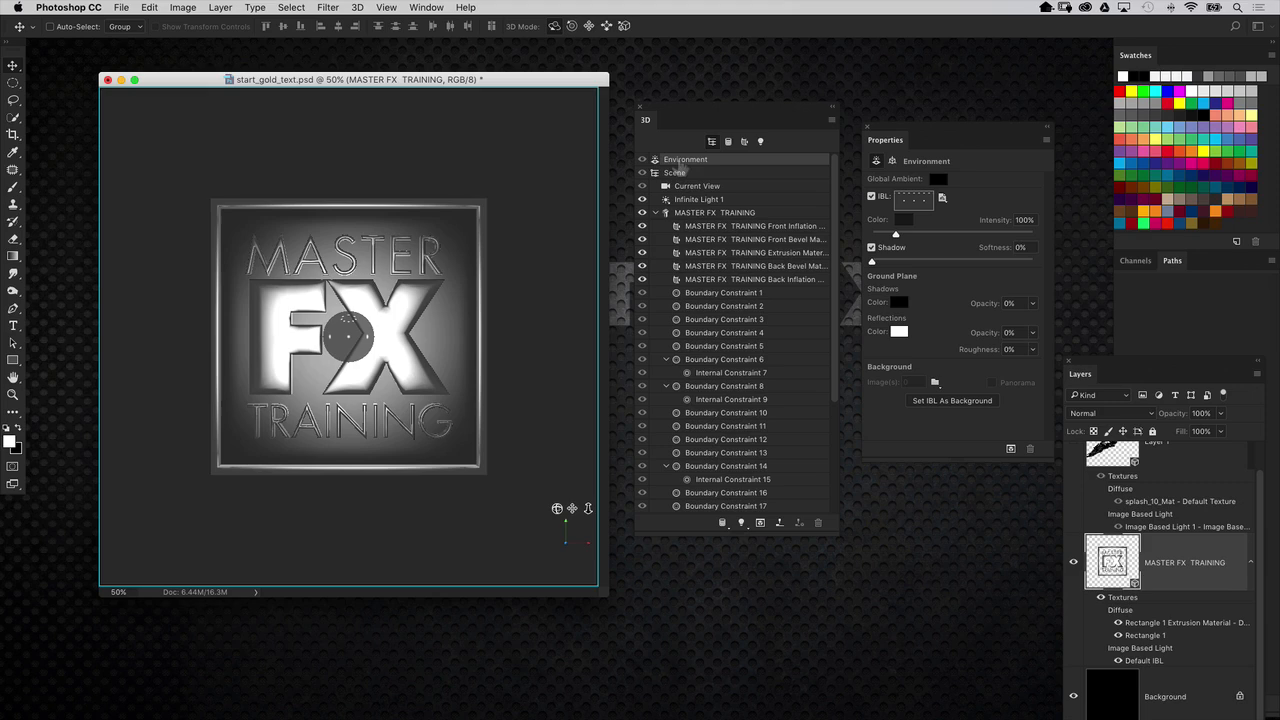
drag(590, 82, 593, 75)
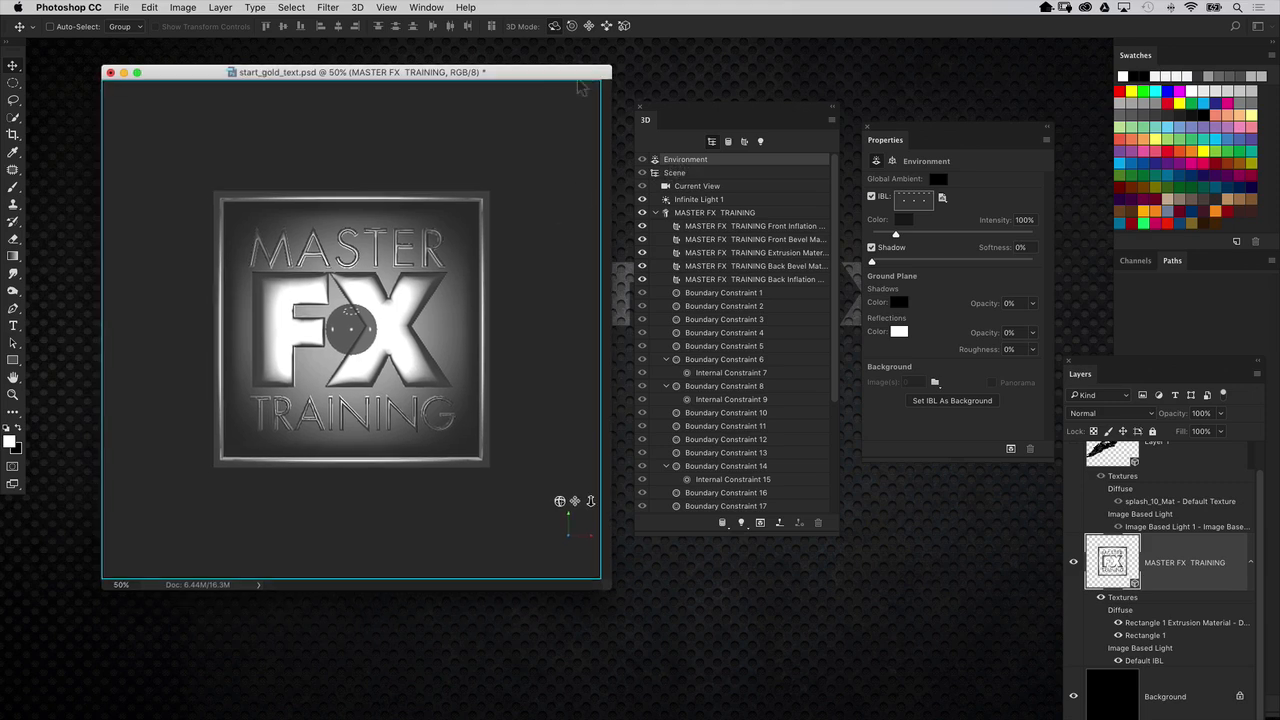
drag(500, 162, 454, 224)
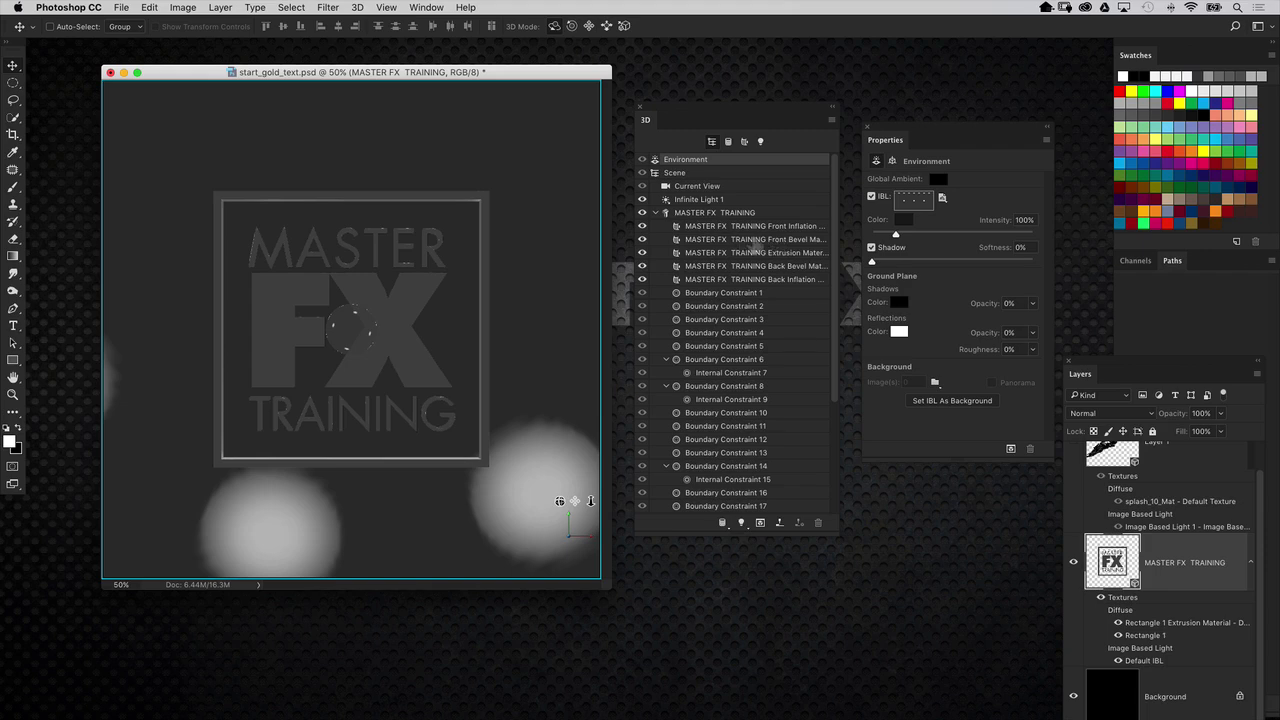
Step: Preview chrome_1.jpg and load it as the environment texture of the text's front inflation, front bevel and extrusion materials
click(760, 227)
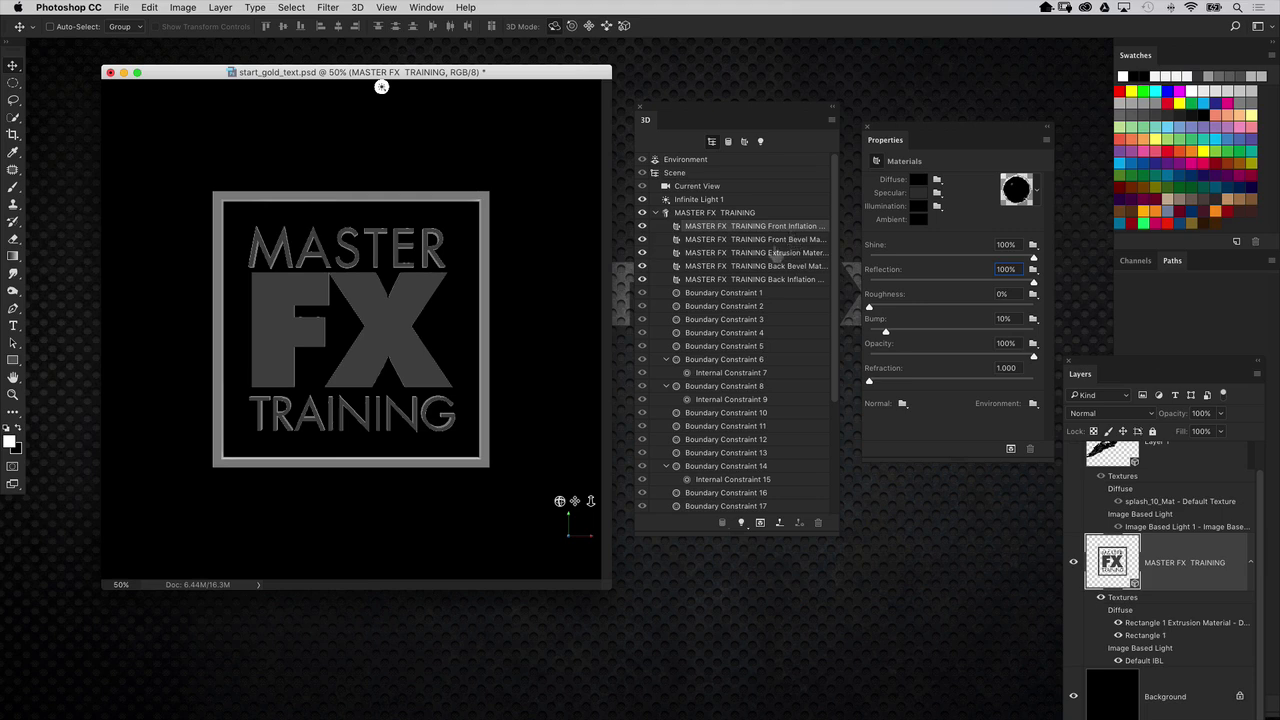
shift+click(800, 253)
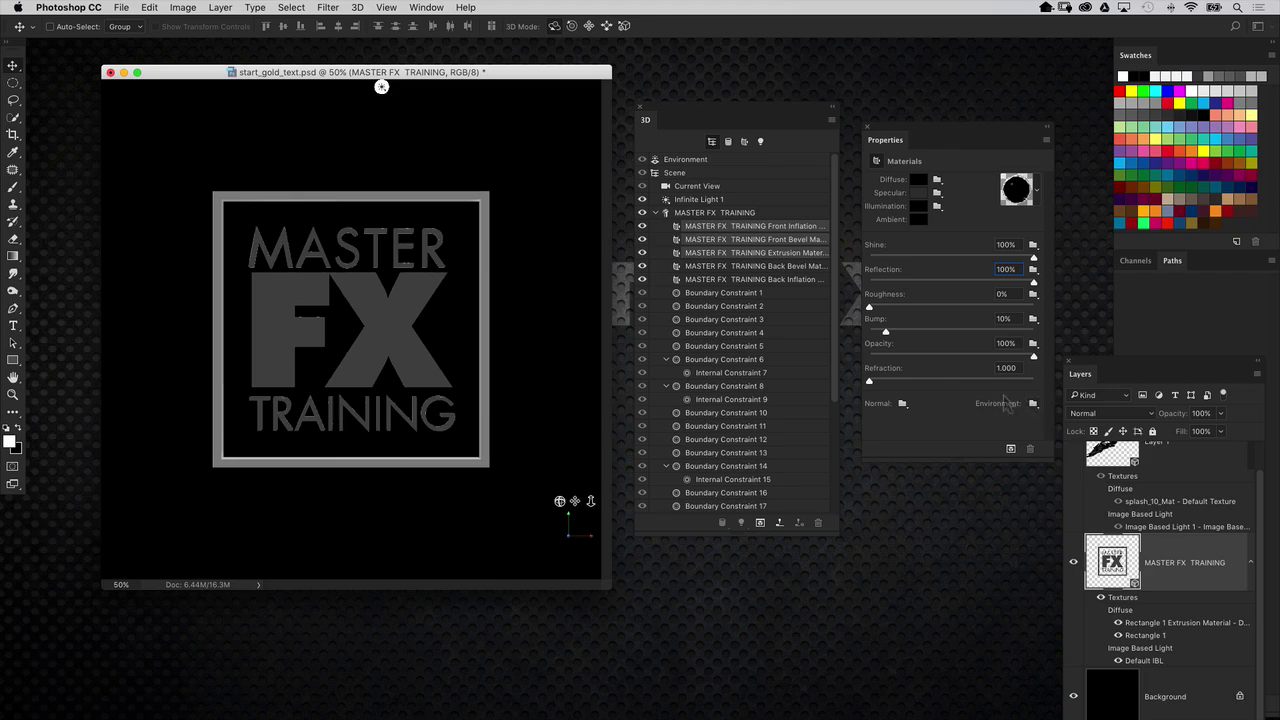
click(1035, 408)
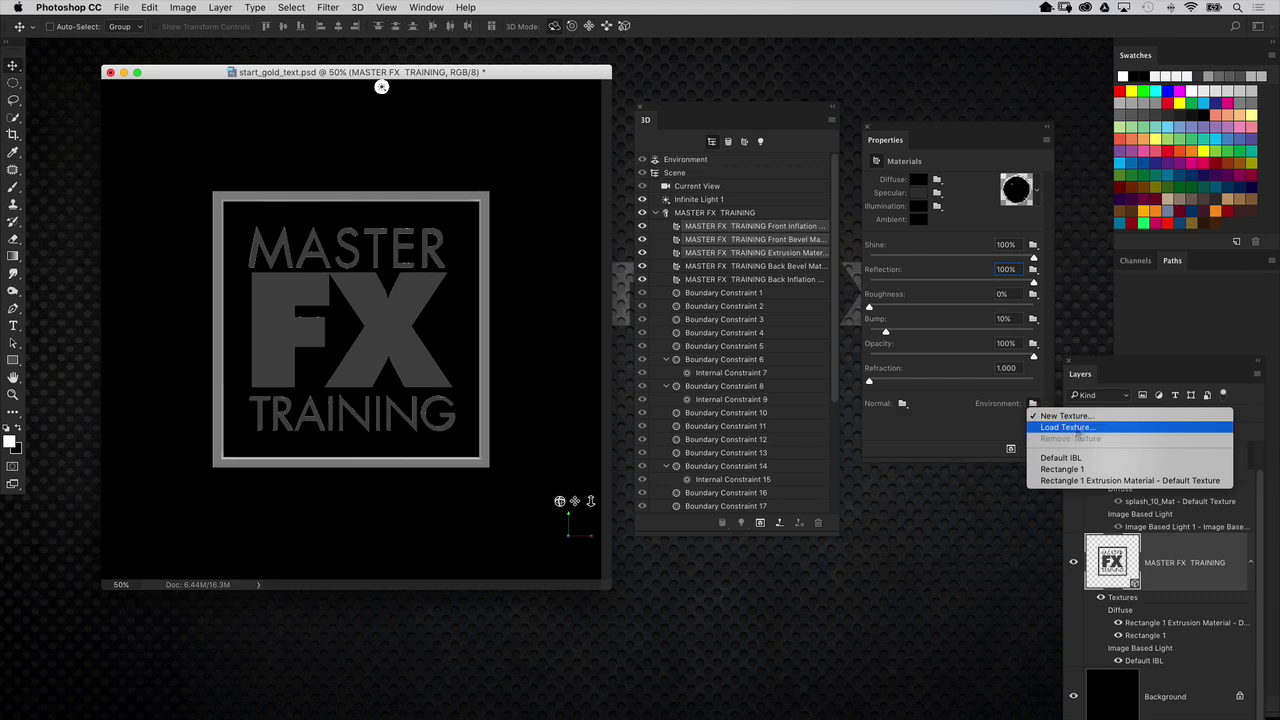
click(1070, 427)
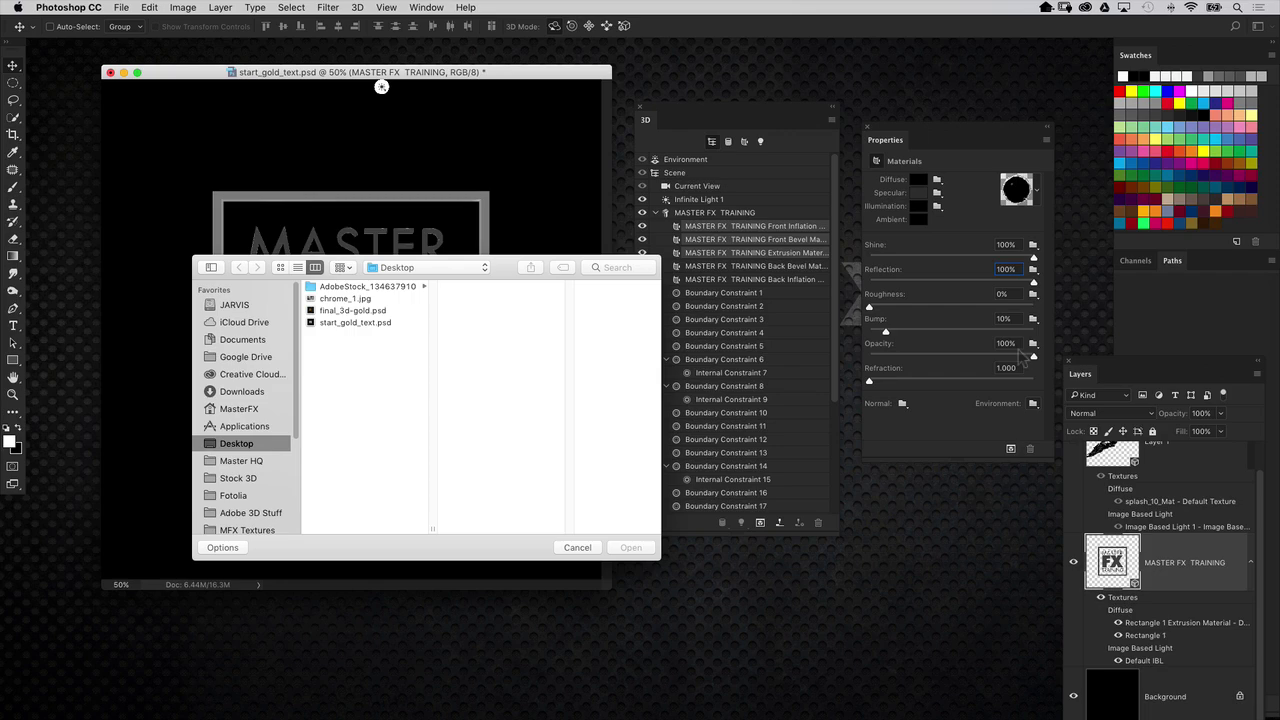
click(360, 298)
key(space)
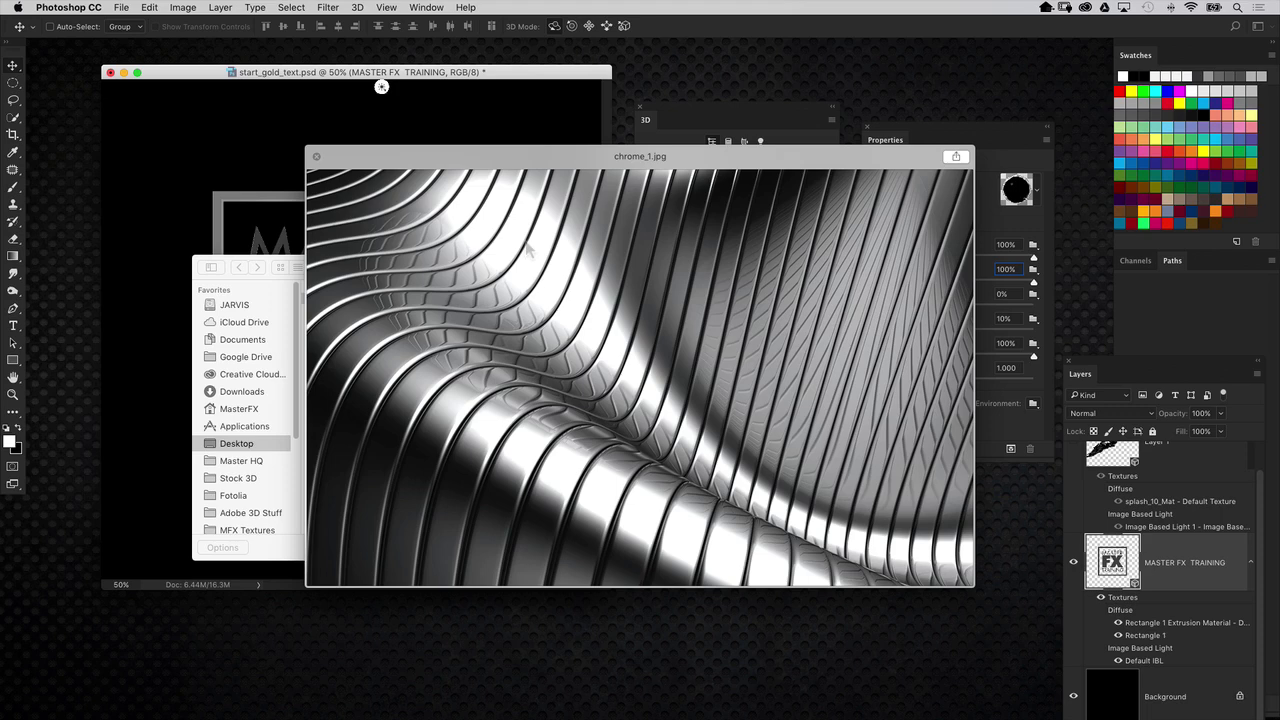
key(space)
click(631, 548)
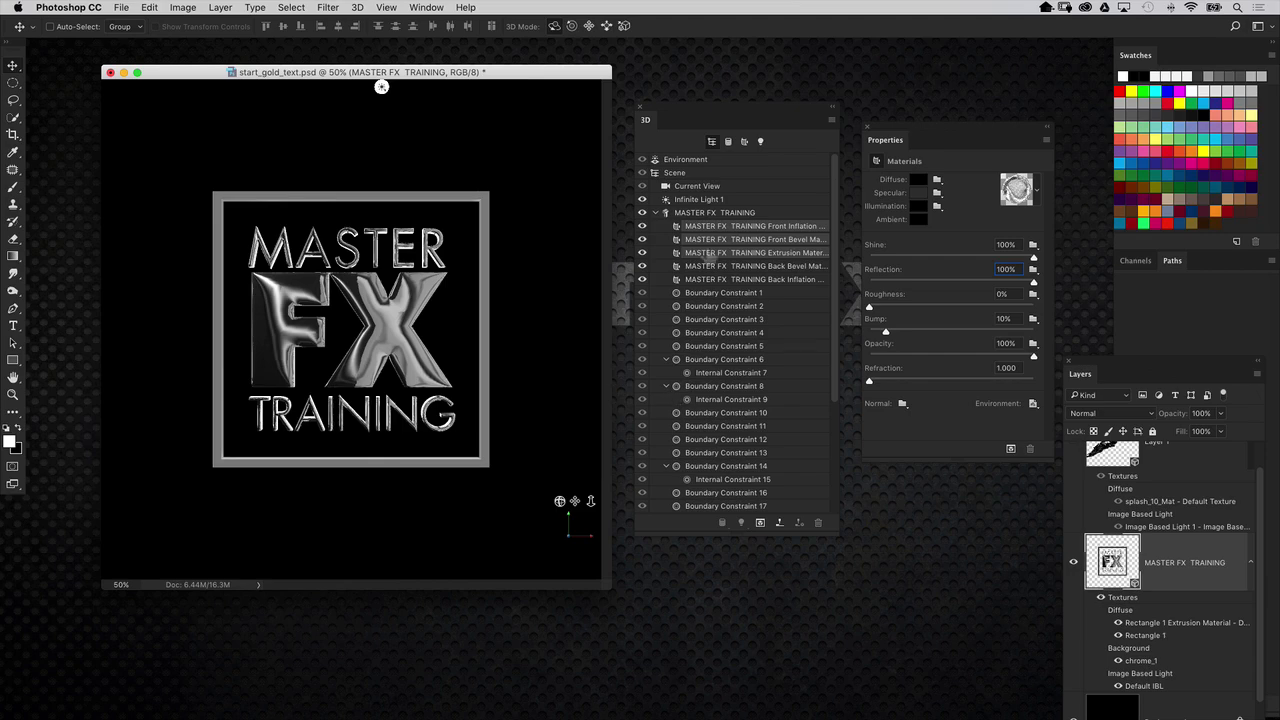
Step: Orbit the current camera view around the text to examine how the chrome reflections move across the letters
click(708, 186)
drag(543, 229, 583, 207)
drag(422, 89, 243, 89)
drag(487, 243, 525, 222)
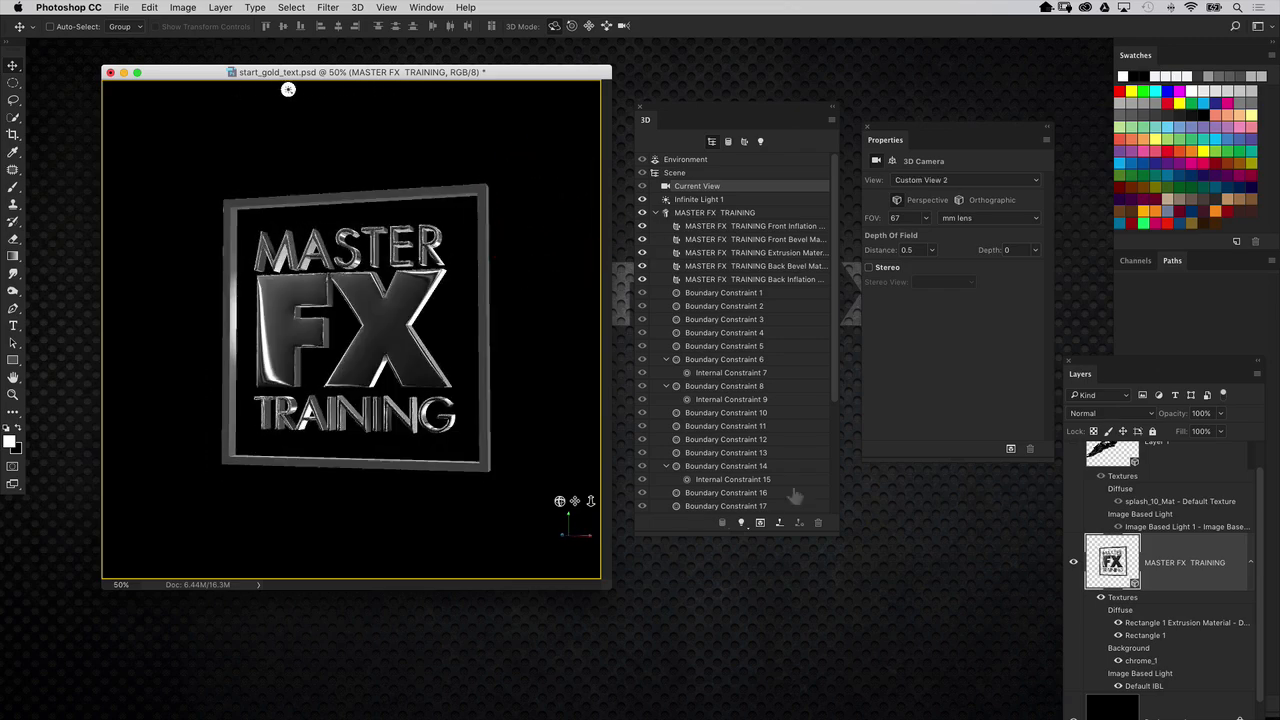
Step: Collapse the text mesh and apply chrome_1 as the environment texture of Rectangle 1's front inflation, front bevel and extrusion materials
drag(835, 388, 826, 547)
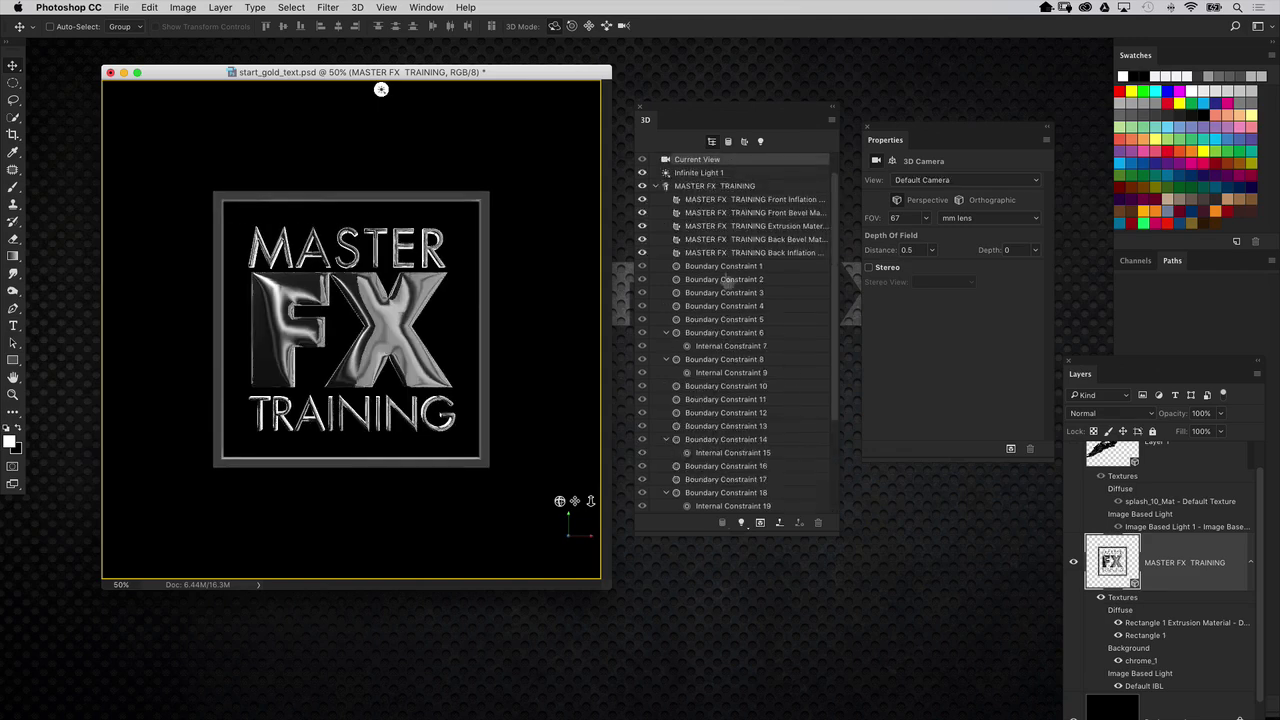
click(657, 186)
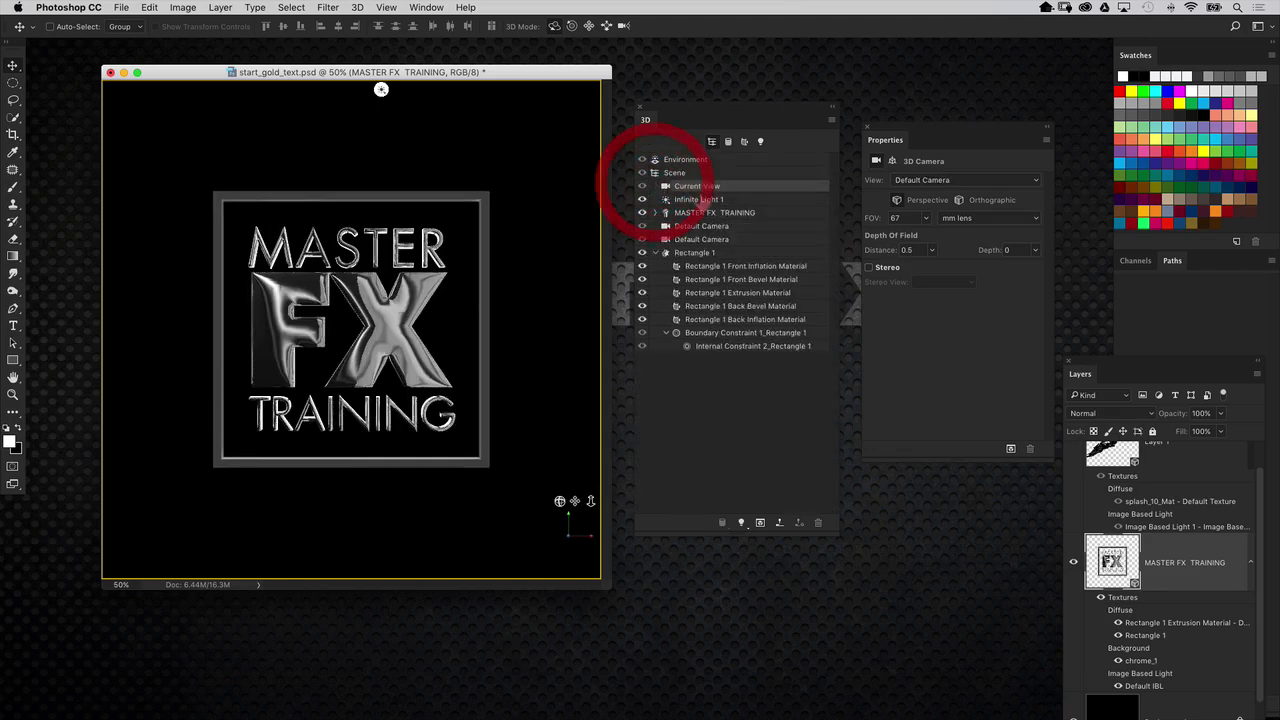
click(718, 266)
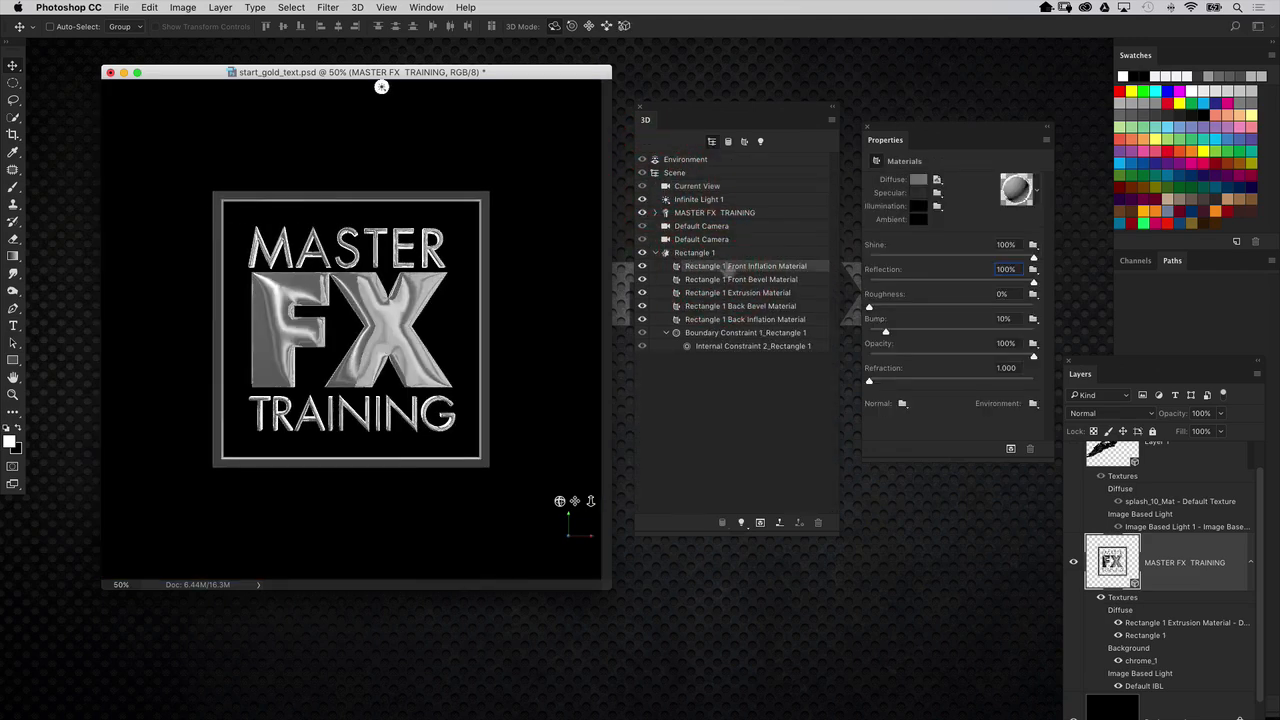
shift+click(752, 293)
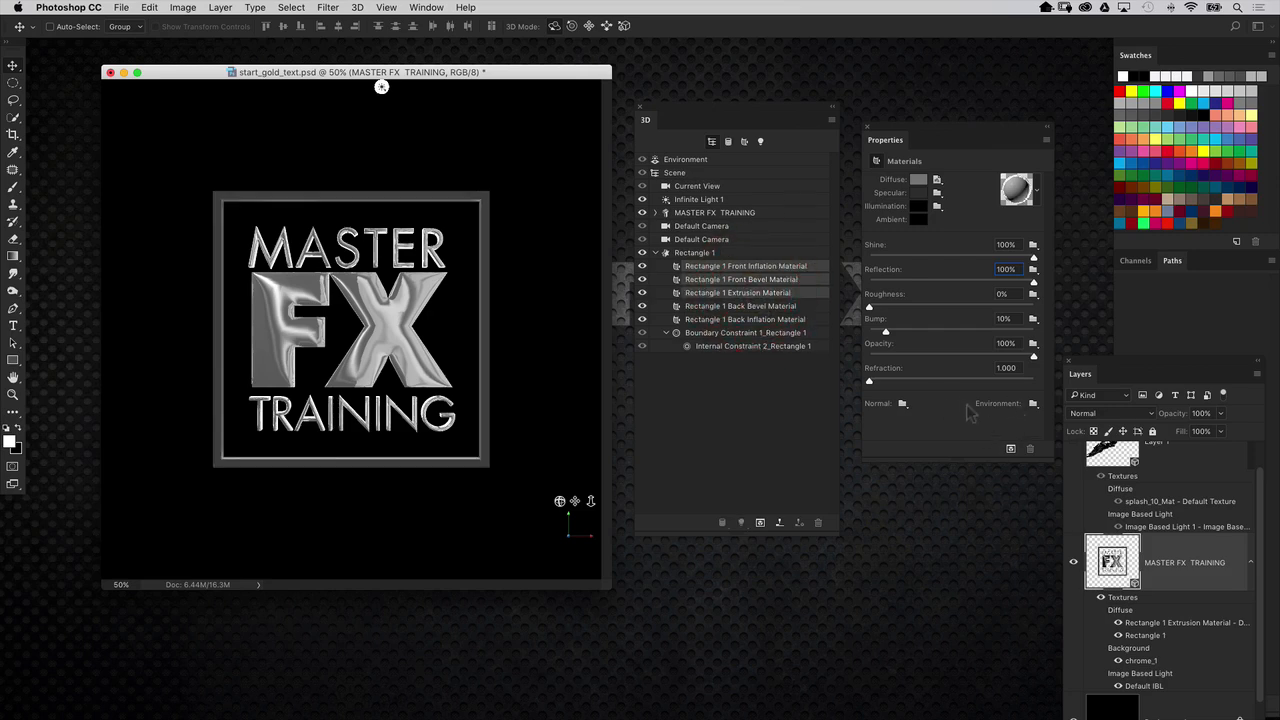
click(1033, 404)
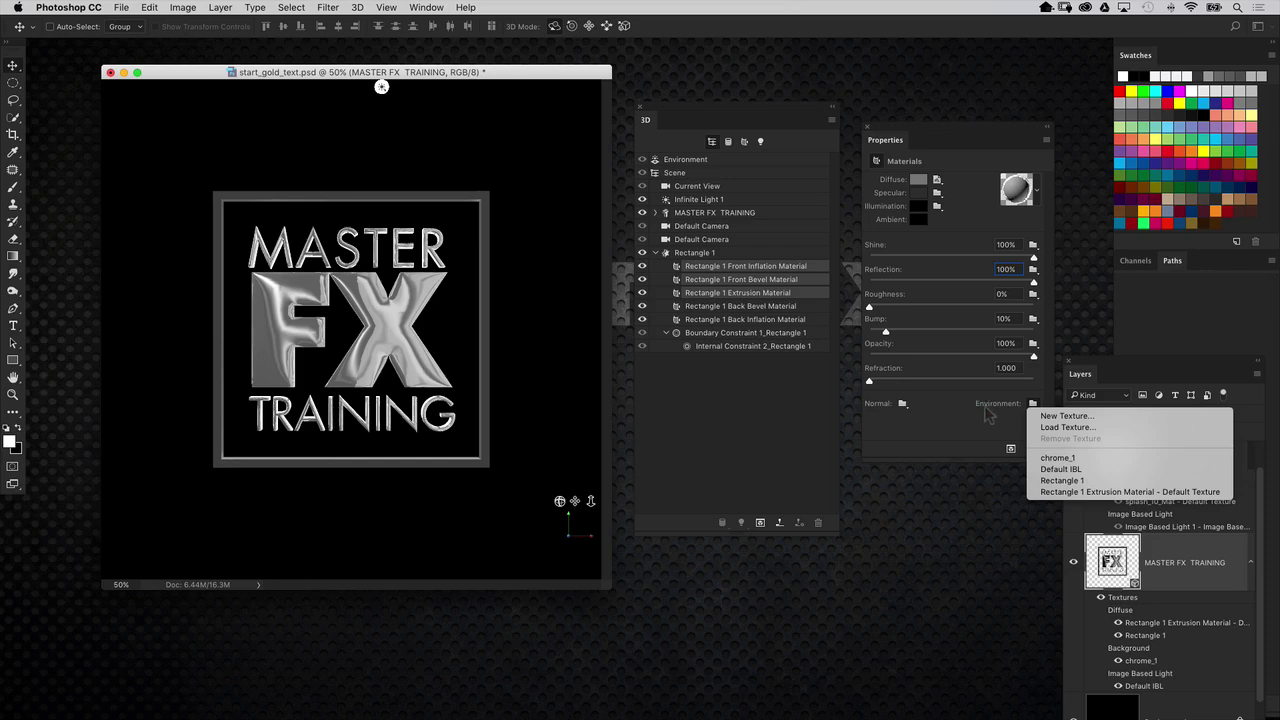
click(1093, 461)
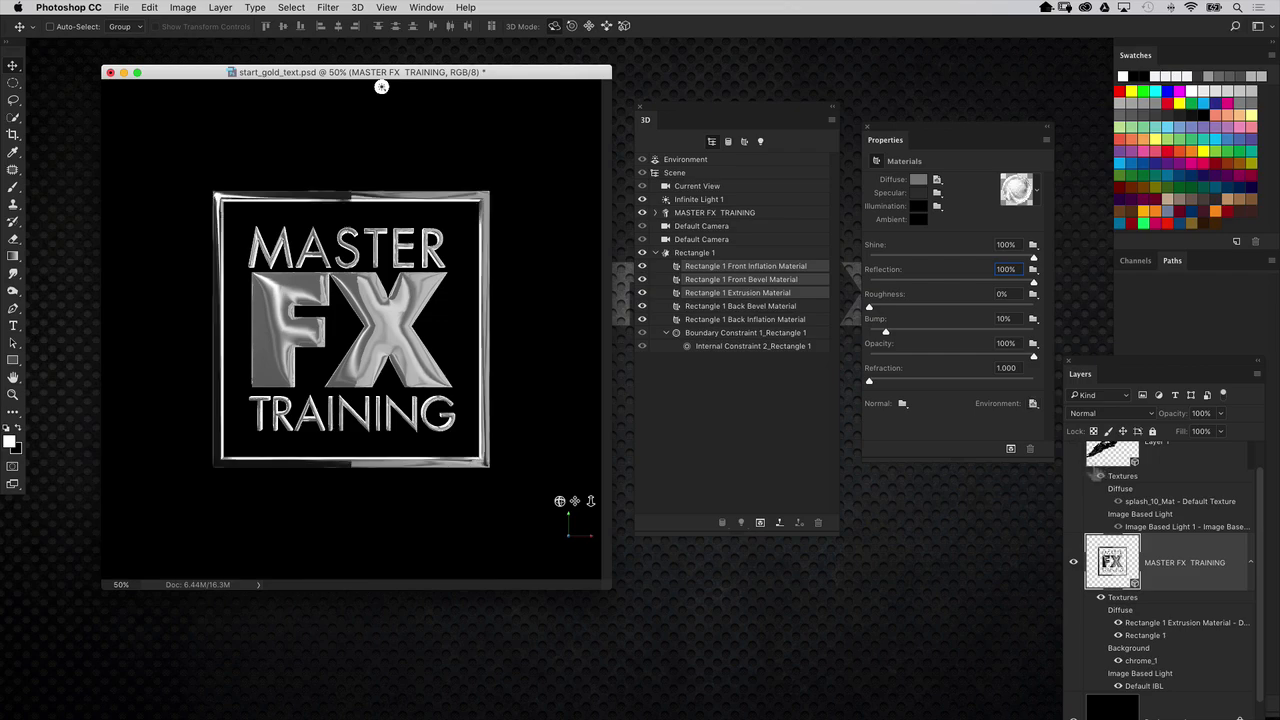
Step: Orbit the current camera view to examine the chrome reflections on the text and square frame together
click(710, 187)
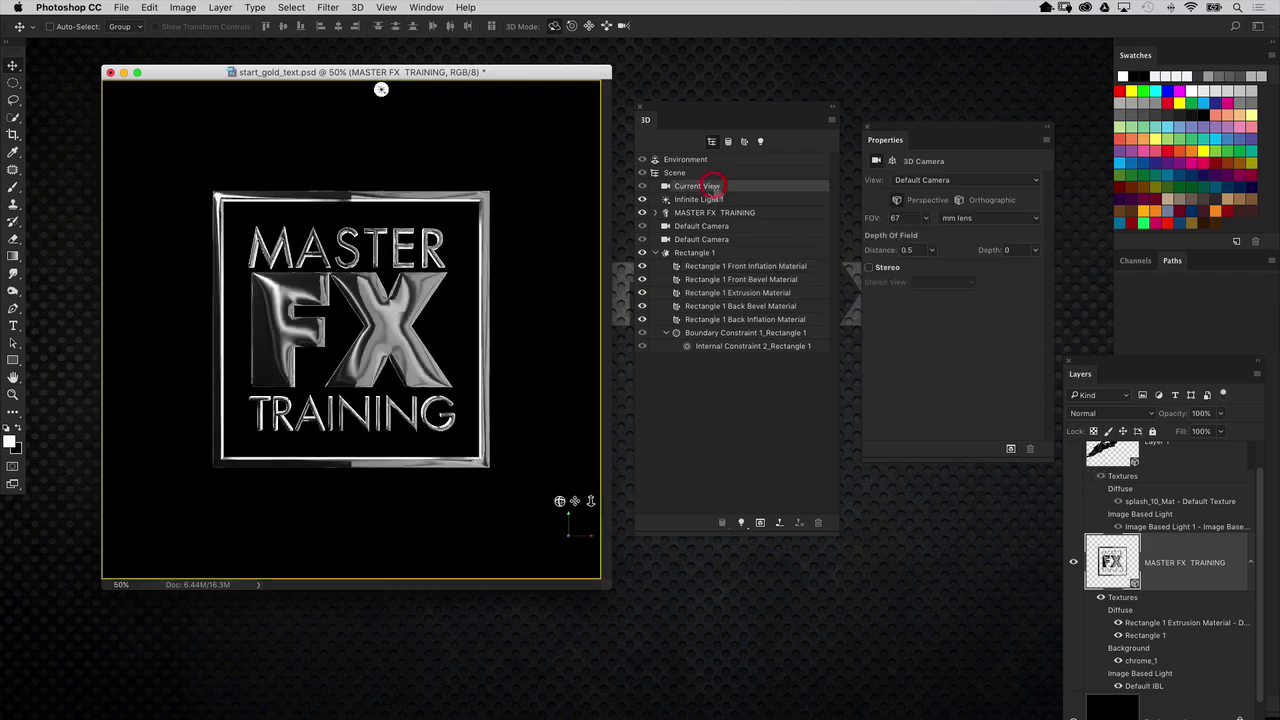
mouse_move(585, 255)
mouse_down()
mouse_move(517, 322)
mouse_move(337, 423)
mouse_move(500, 371)
mouse_move(597, 308)
mouse_move(440, 328)
mouse_move(565, 322)
mouse_move(588, 305)
mouse_move(595, 270)
mouse_up()
click(712, 239)
Step: Open the environment texture of Rectangle 1's front inflation material for editing and add a new empty layer above its Background
click(736, 267)
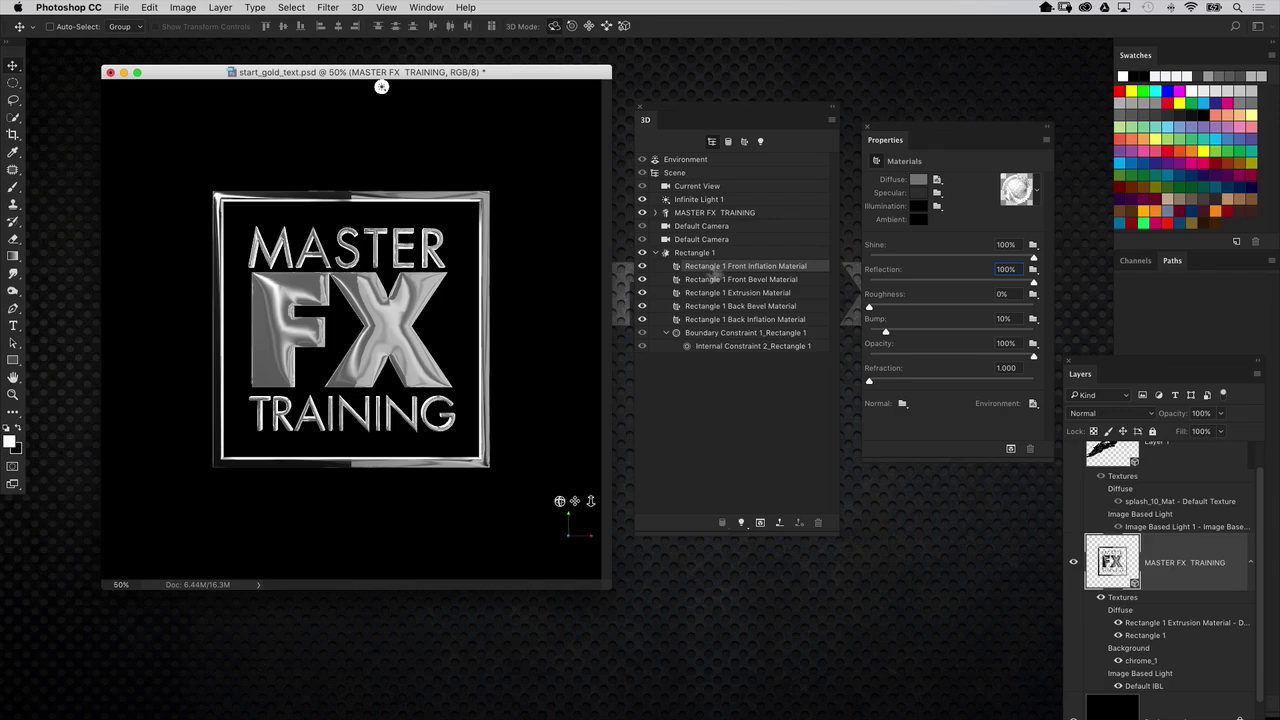
click(1033, 404)
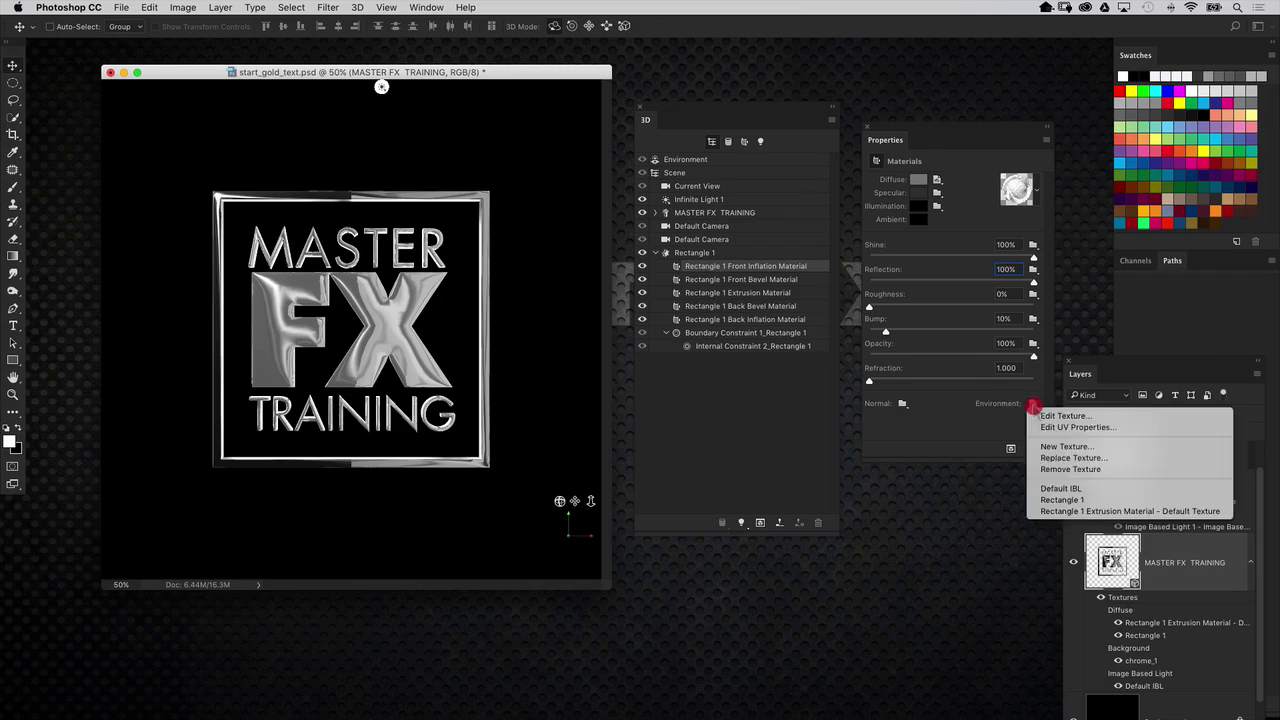
click(1098, 415)
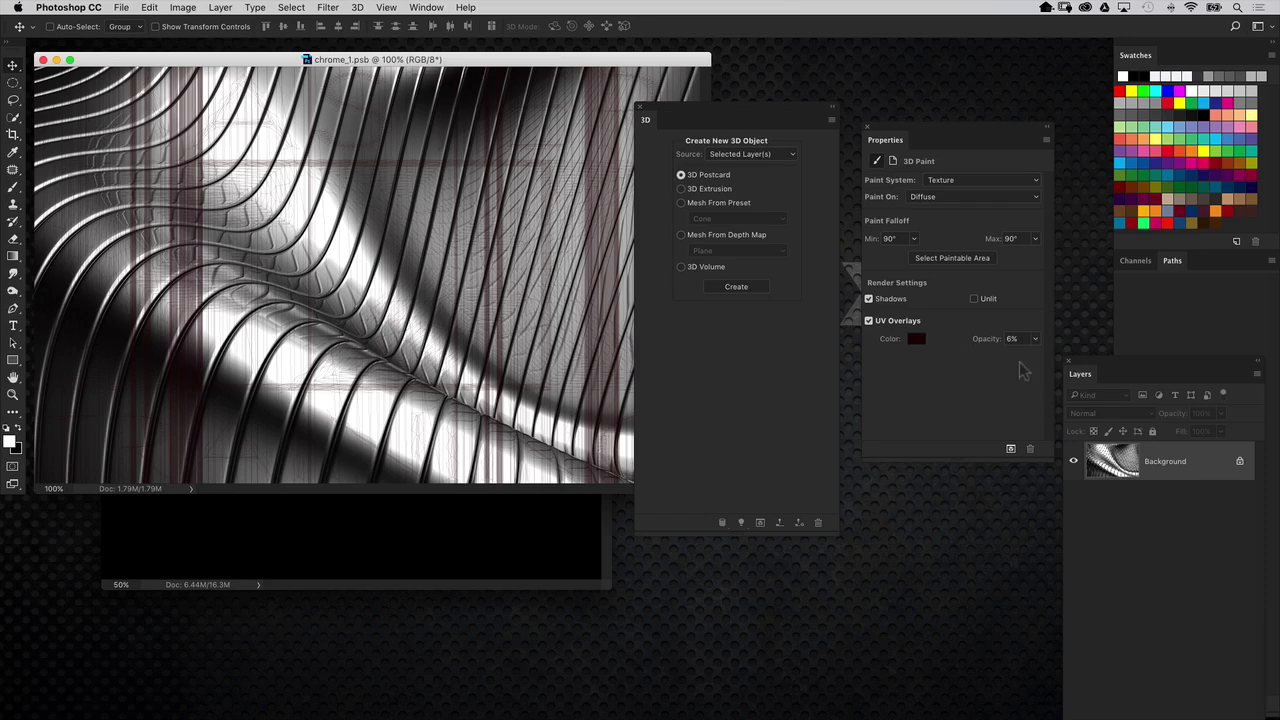
drag(1077, 373, 449, 222)
click(555, 591)
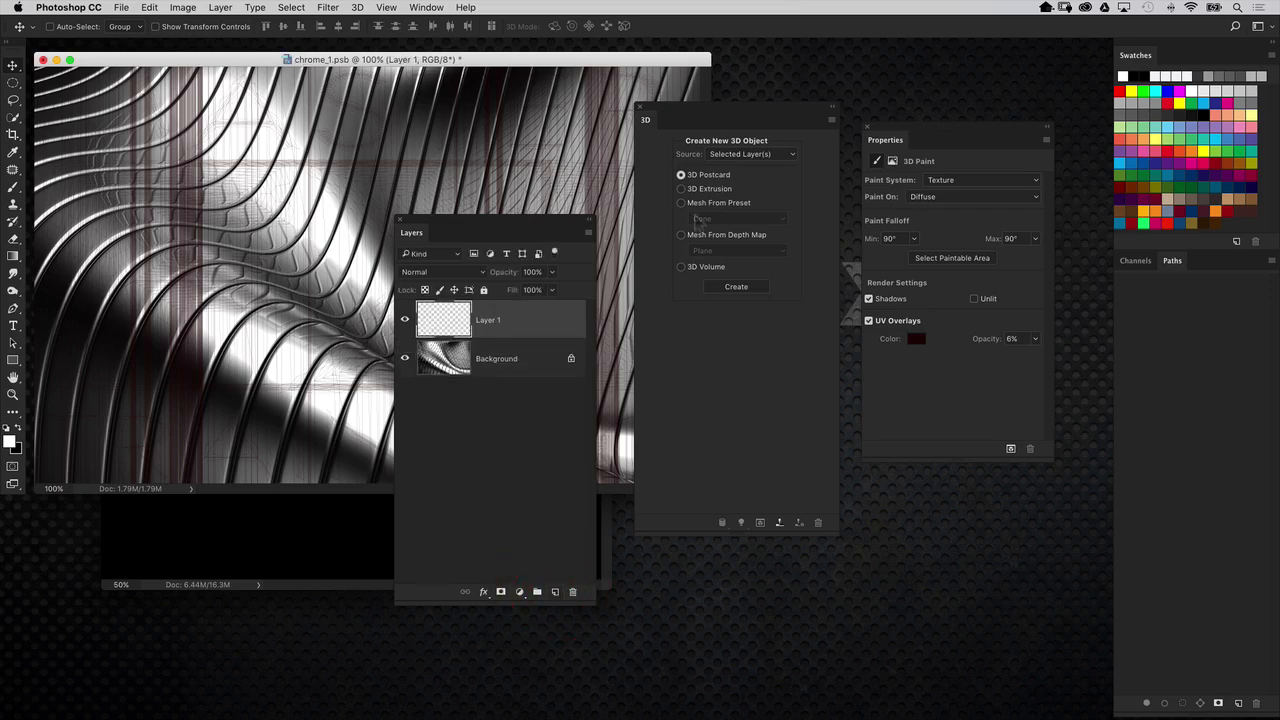
Step: Fill Layer 1 with orange f7941d and set its blend mode to Overlay over the chrome texture
click(1144, 210)
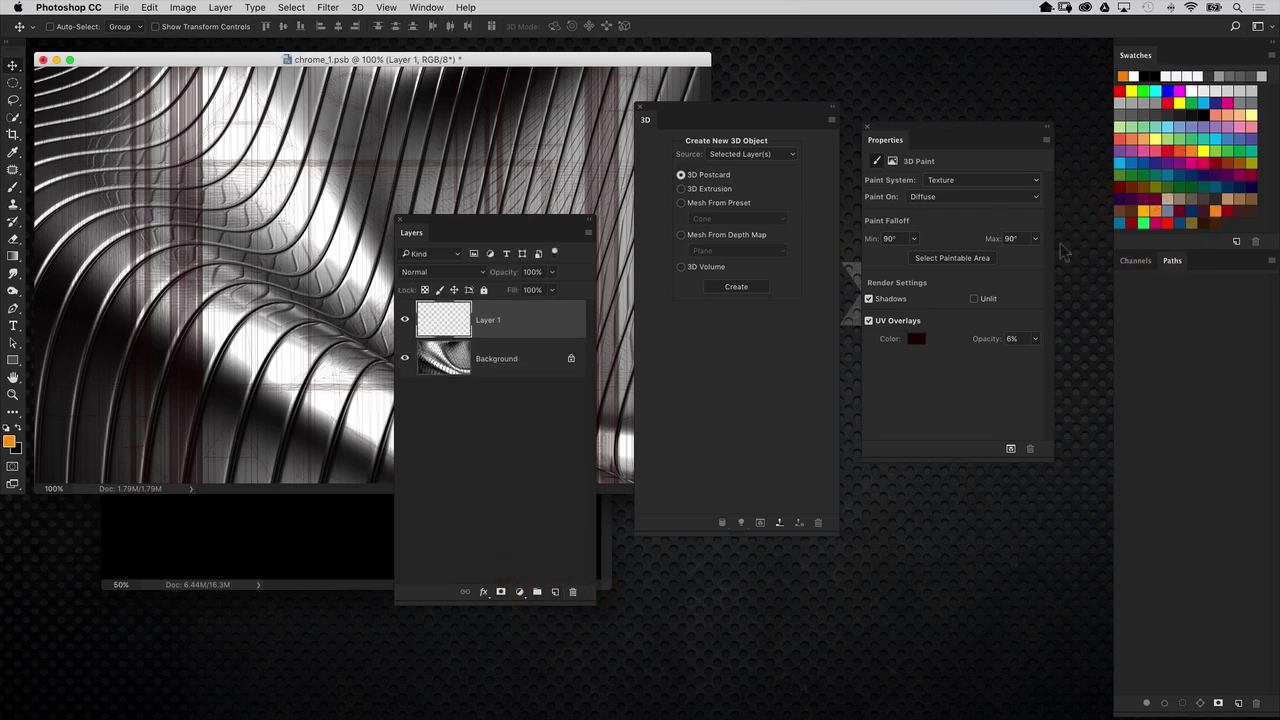
click(9, 440)
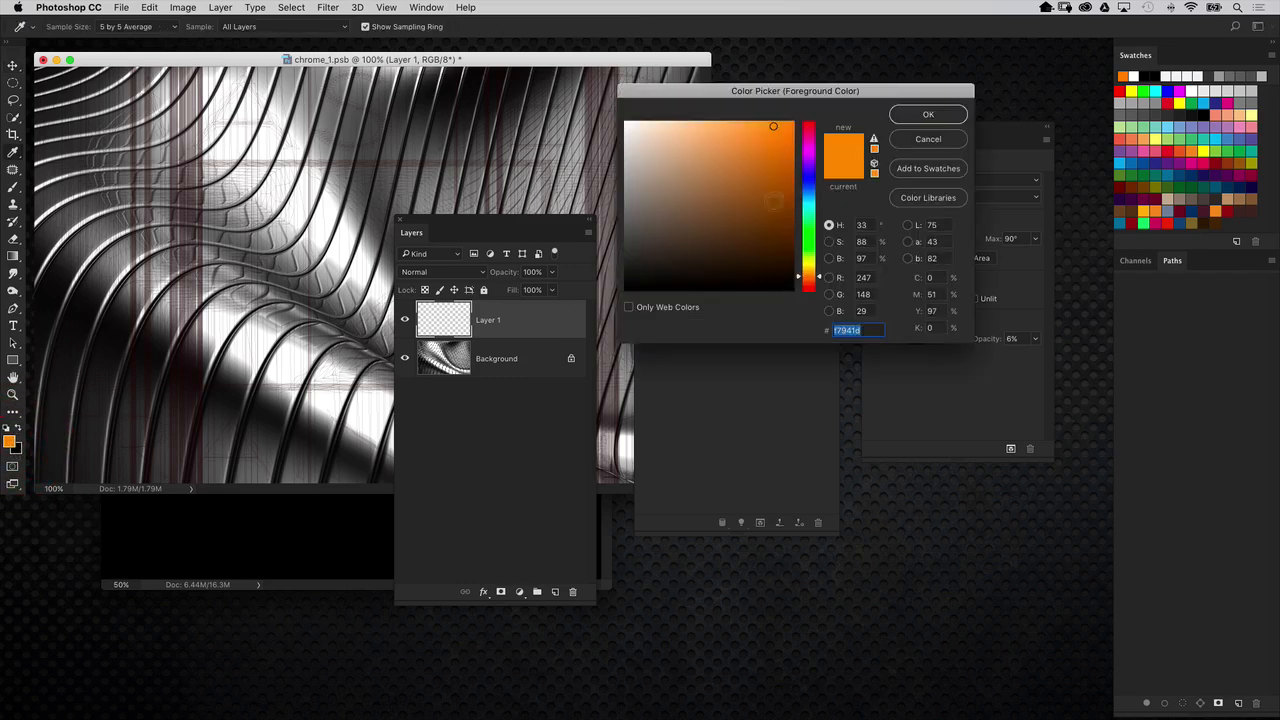
click(926, 116)
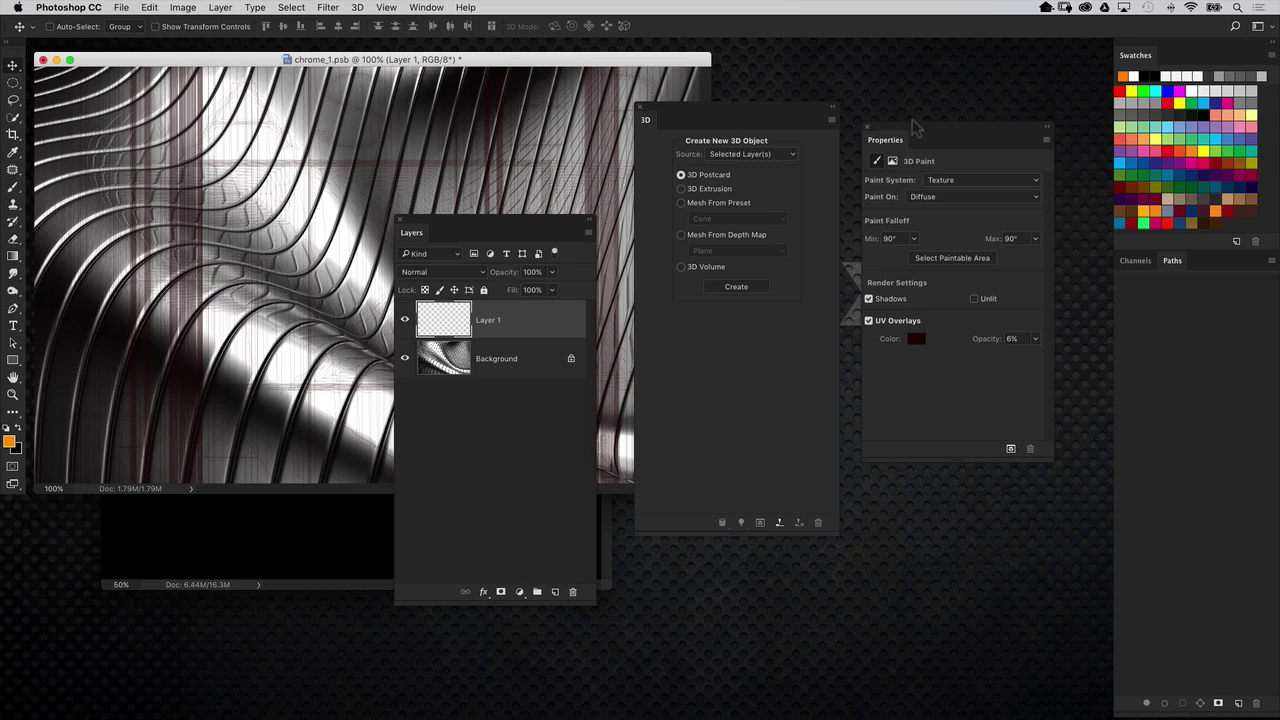
key(alt+BackSpace)
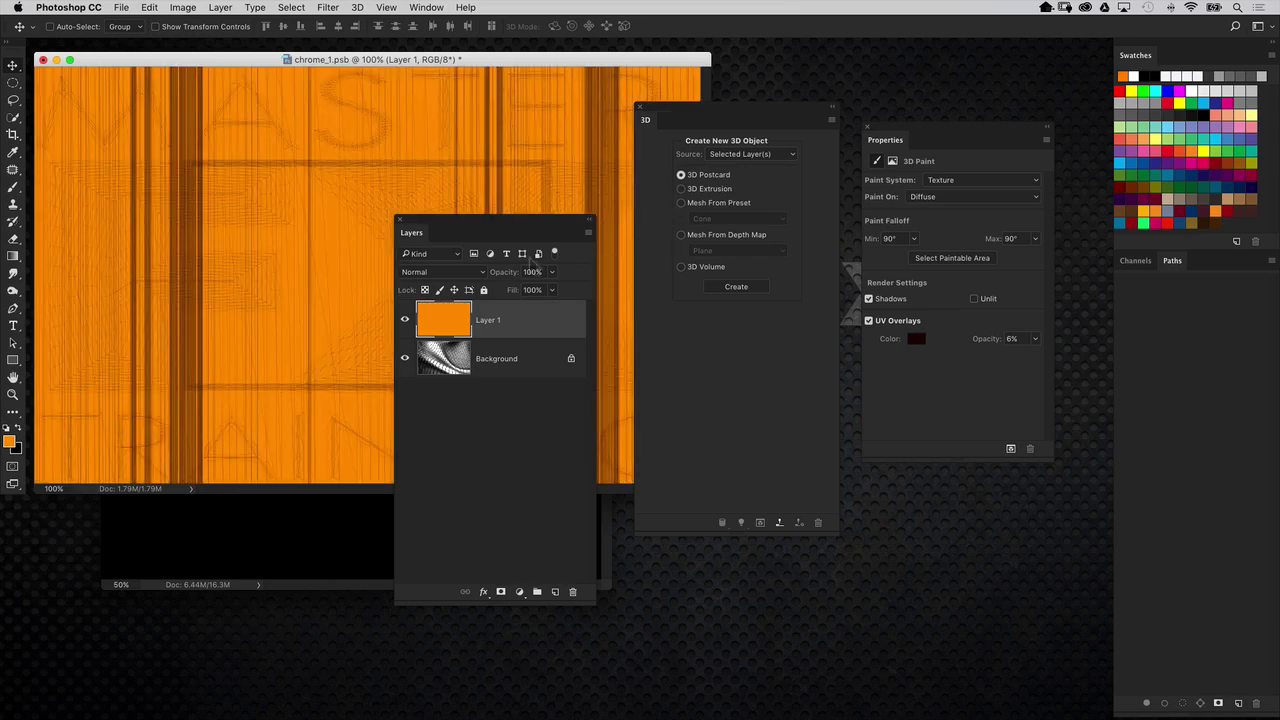
click(457, 273)
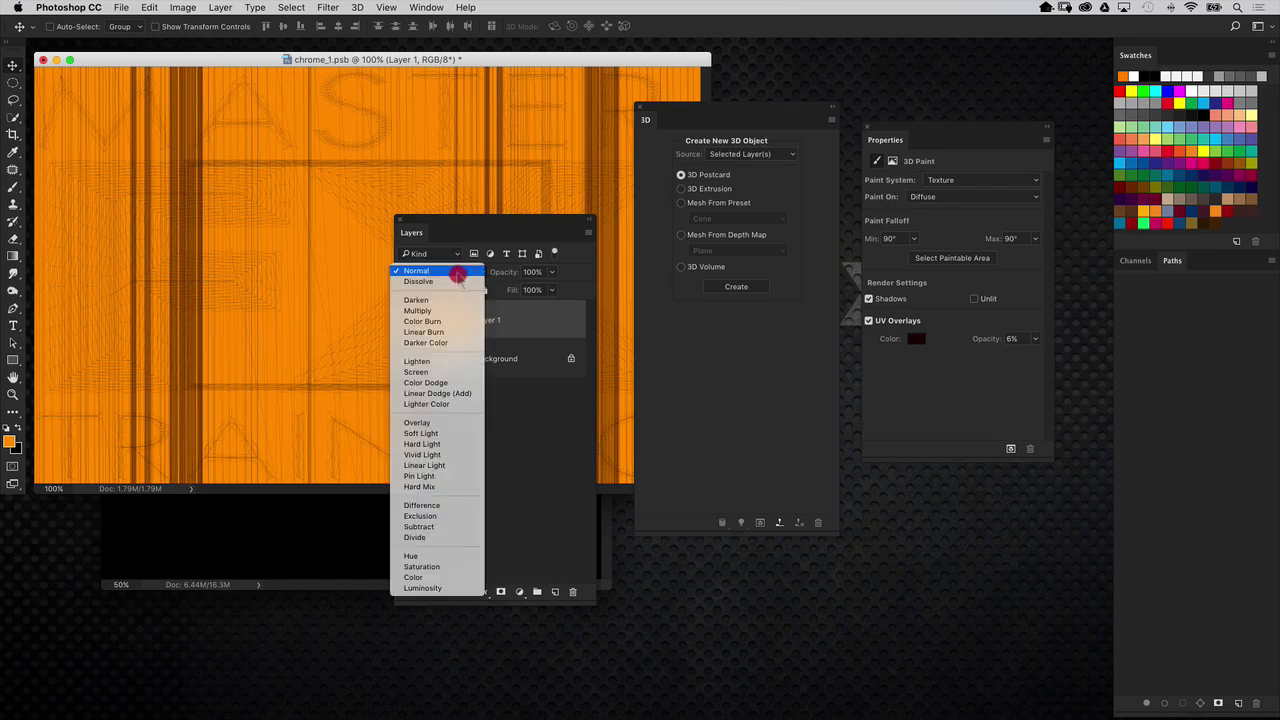
click(443, 420)
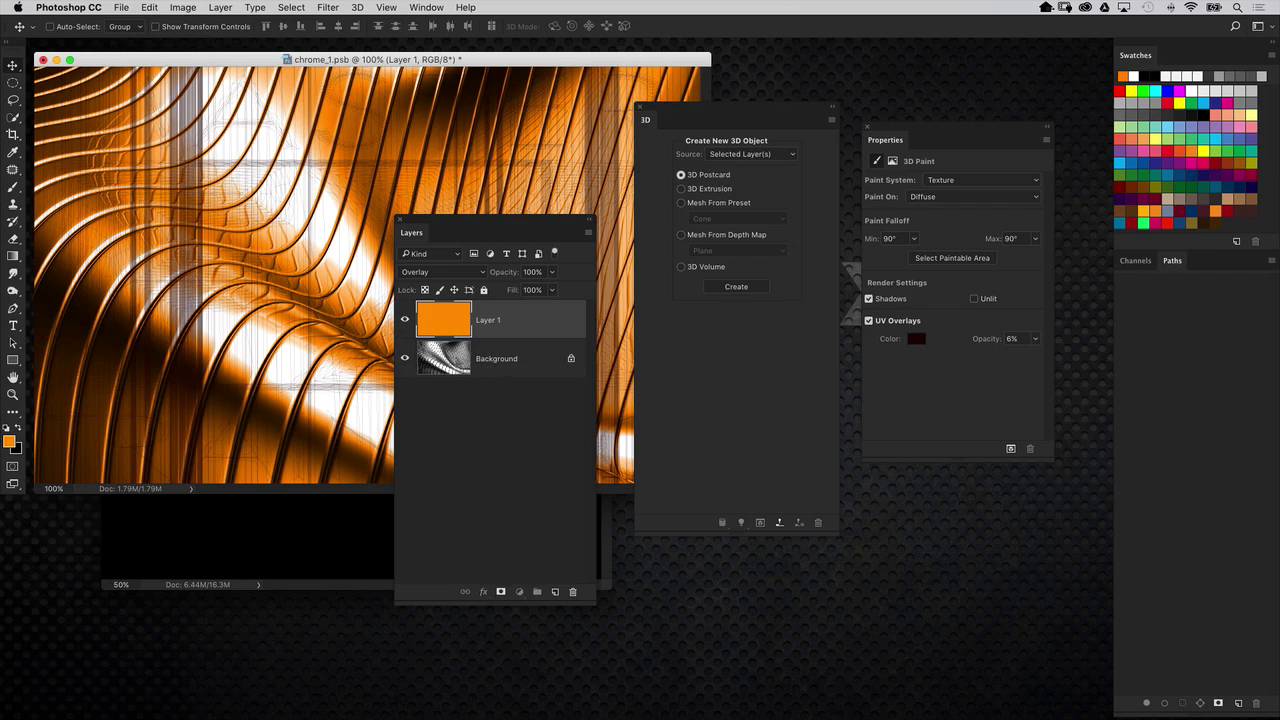
Step: Blur the texture's Background layer with a 3.0 pixel Gaussian Blur, then save and close the chrome_1 texture document
click(456, 356)
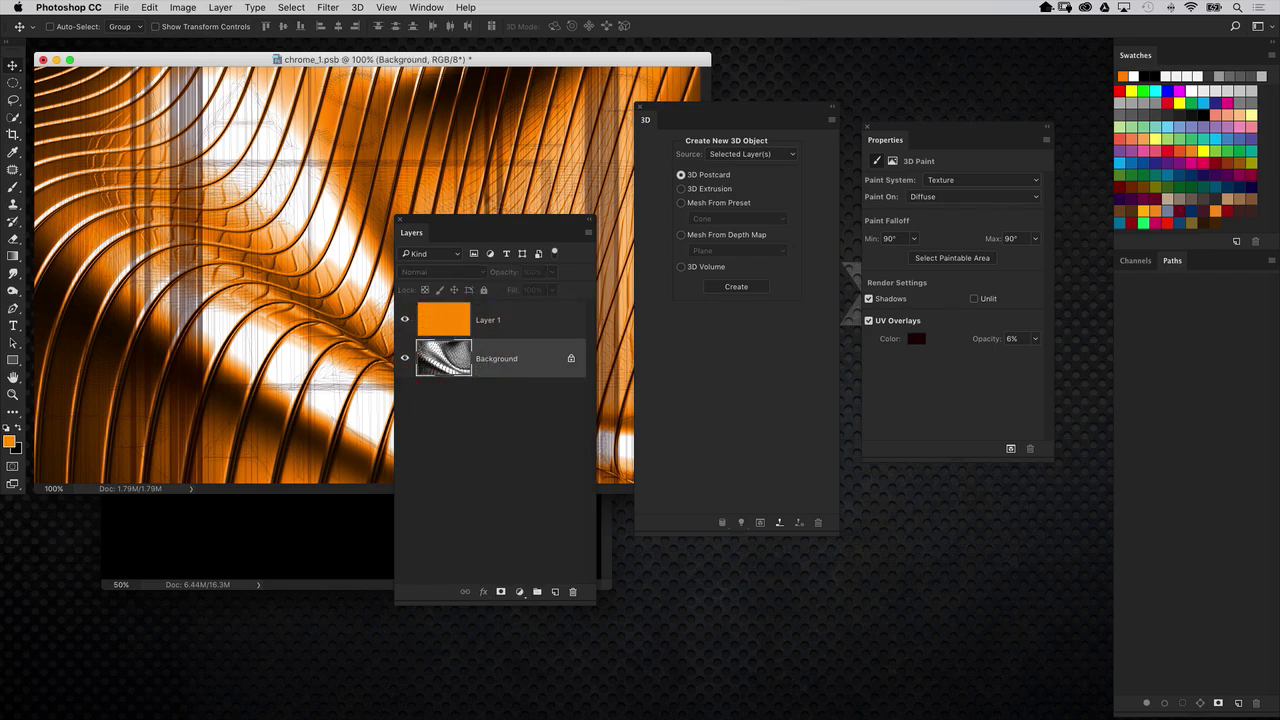
click(330, 8)
mouse_move(334, 179)
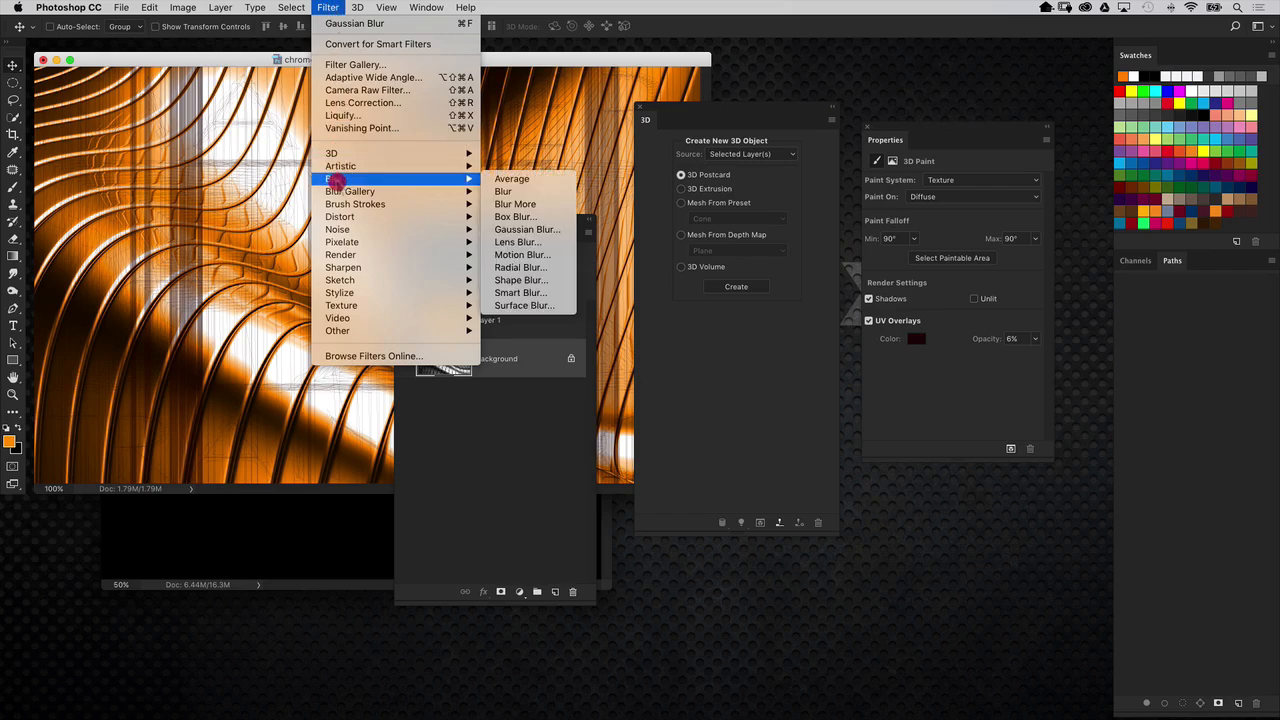
click(524, 229)
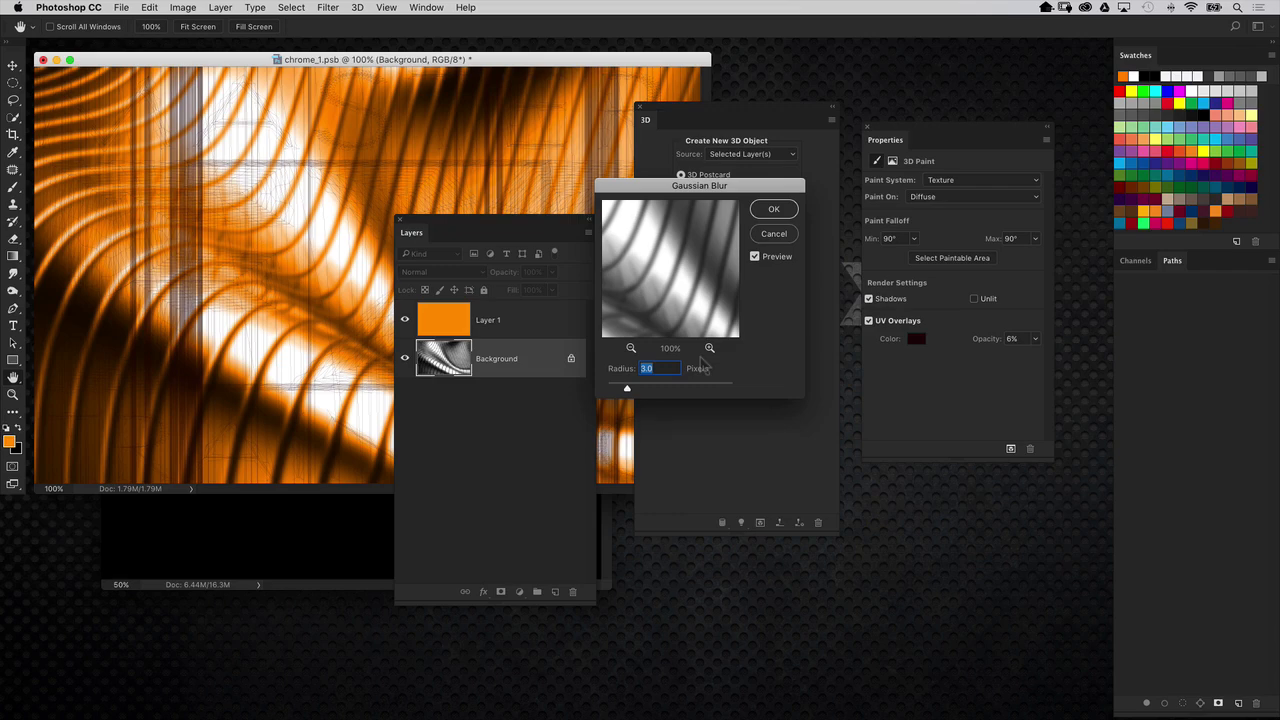
key(Return)
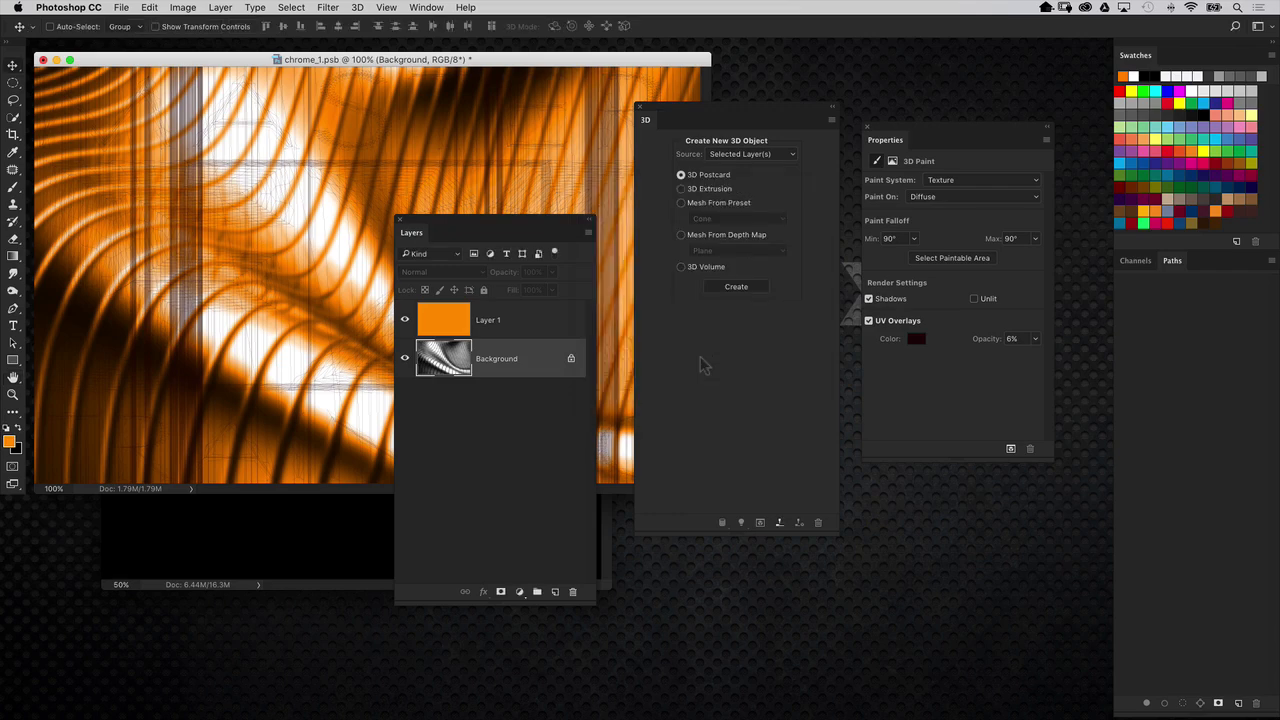
key(super+w)
key(Return)
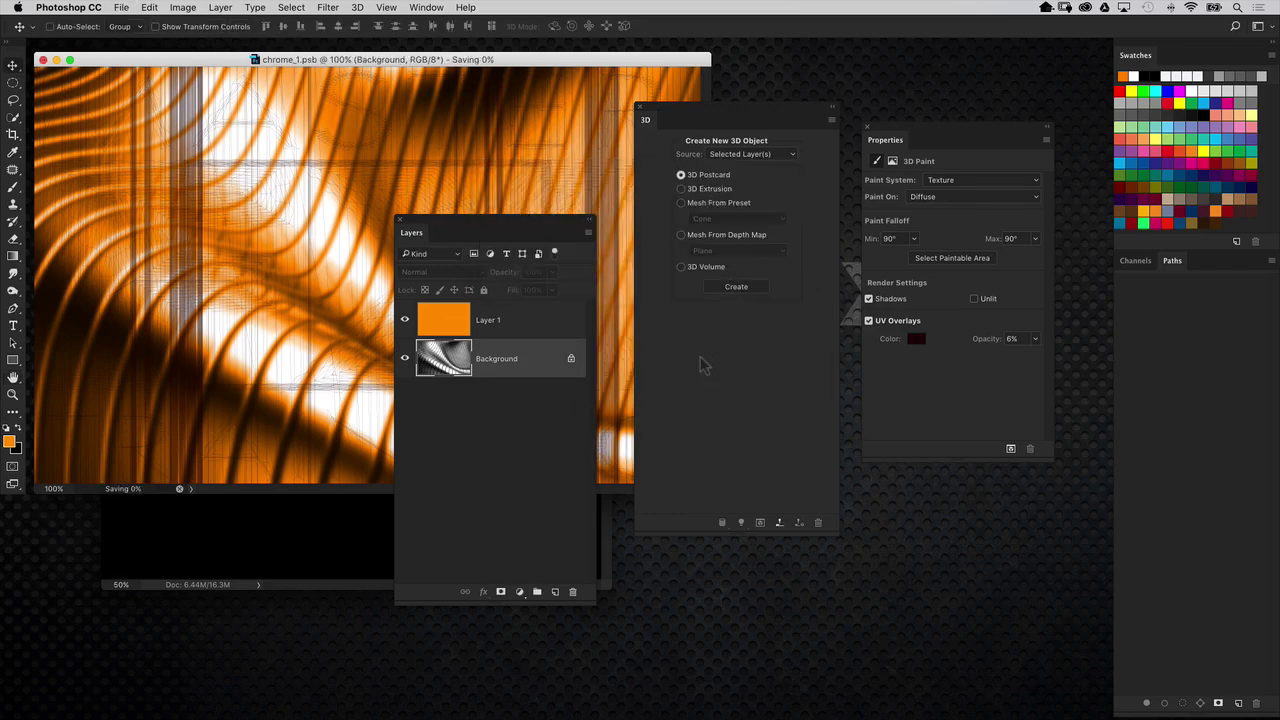
Step: Orbit the current camera view to examine the gold reflections on the text and square frame
drag(549, 225, 830, 364)
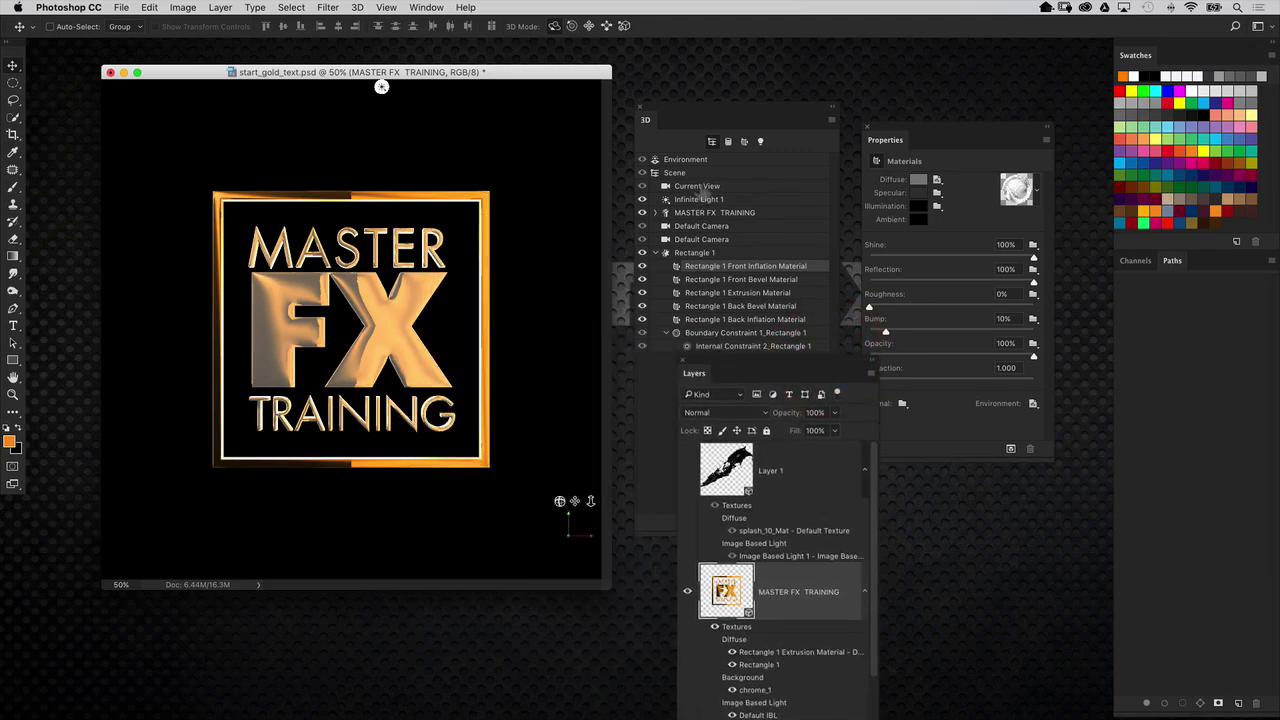
click(686, 189)
drag(530, 243, 460, 266)
click(716, 240)
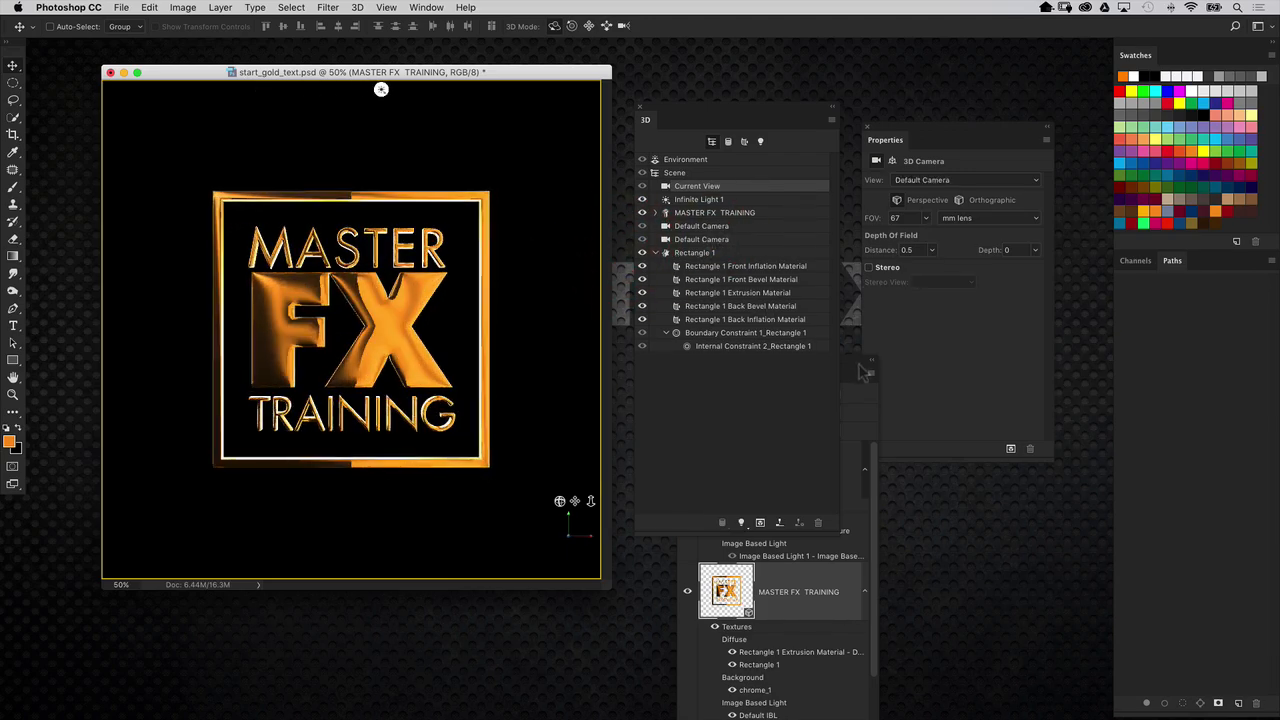
Step: Show the splash model's Layer 1 and move the MASTER FX TRAINING layer above it
drag(850, 367, 829, 128)
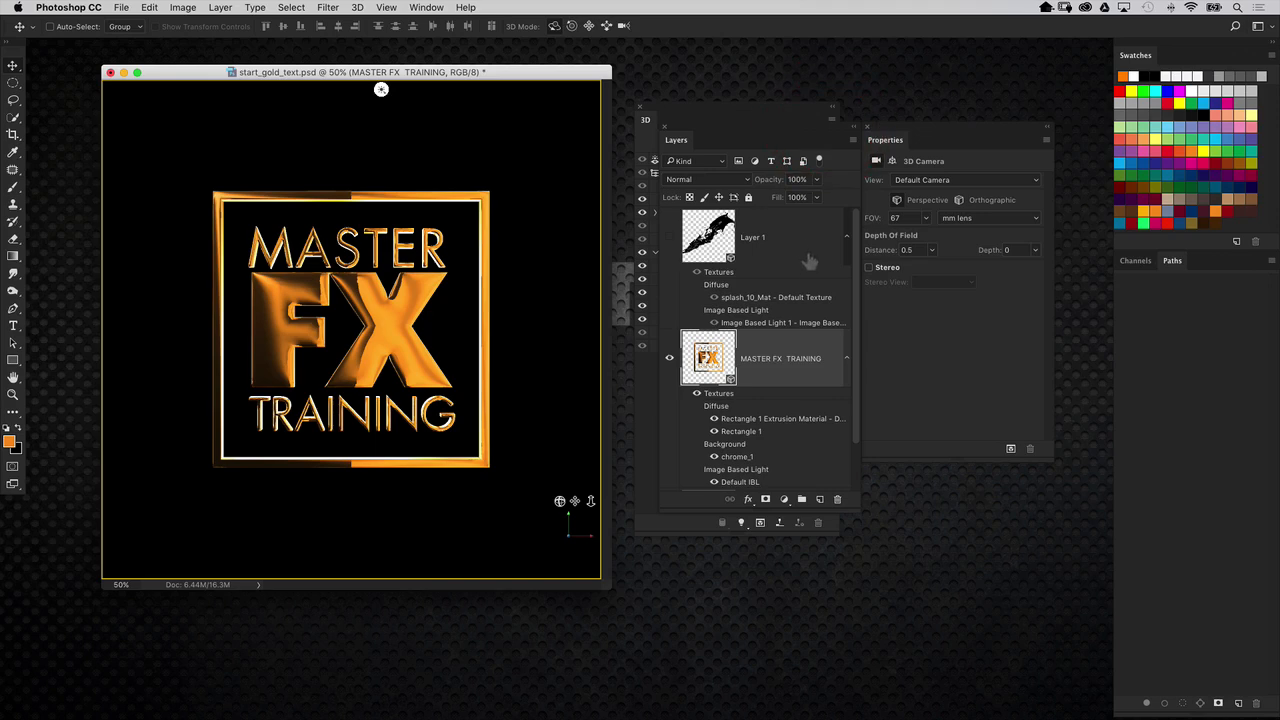
click(669, 237)
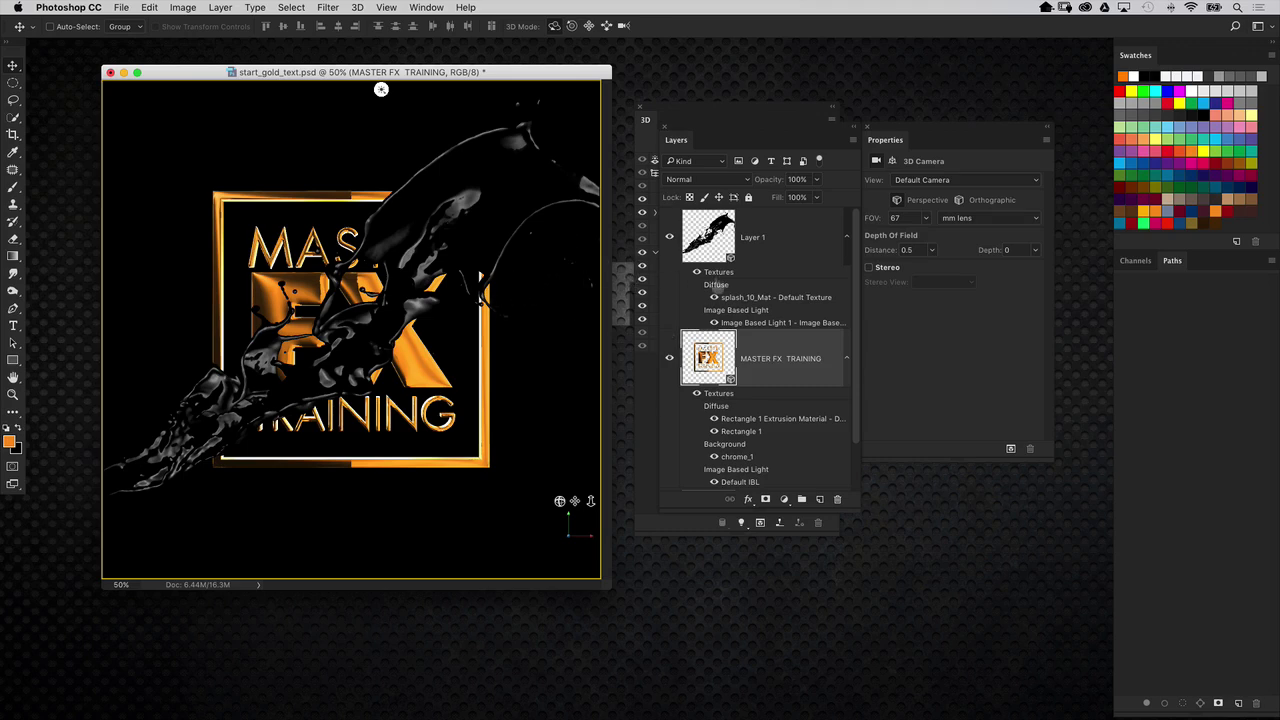
drag(705, 356, 765, 233)
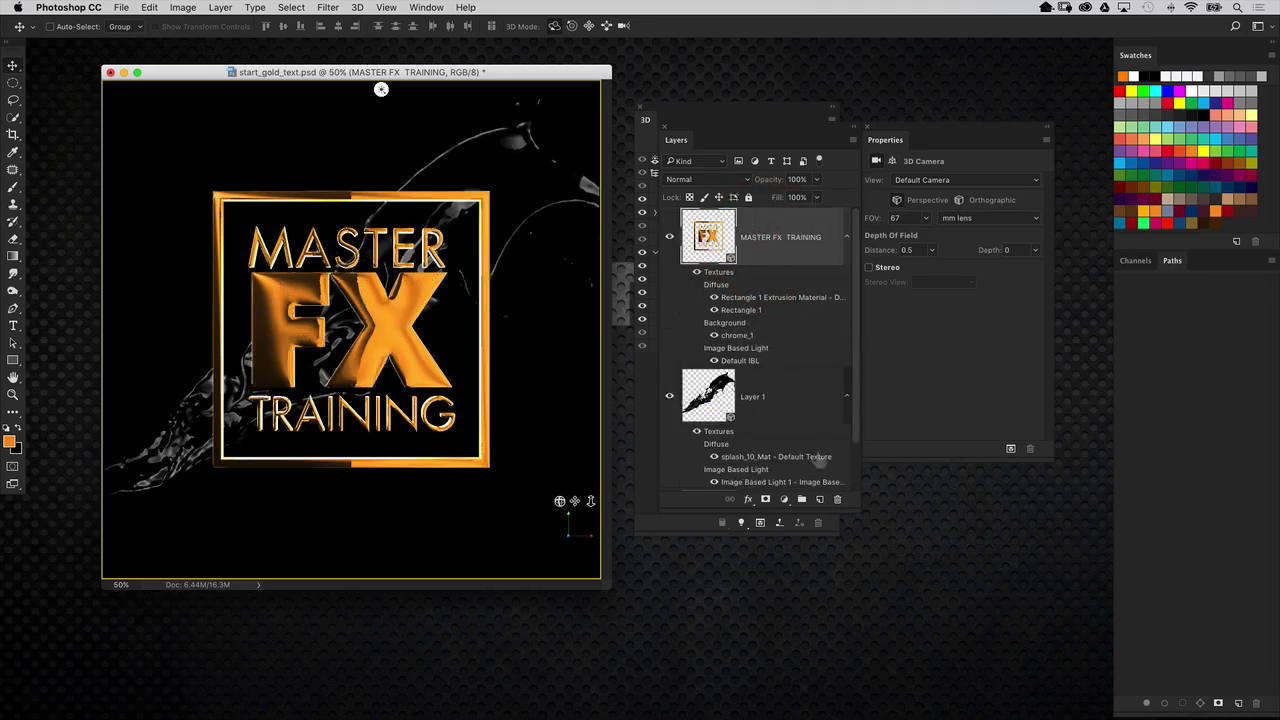
drag(852, 506, 890, 631)
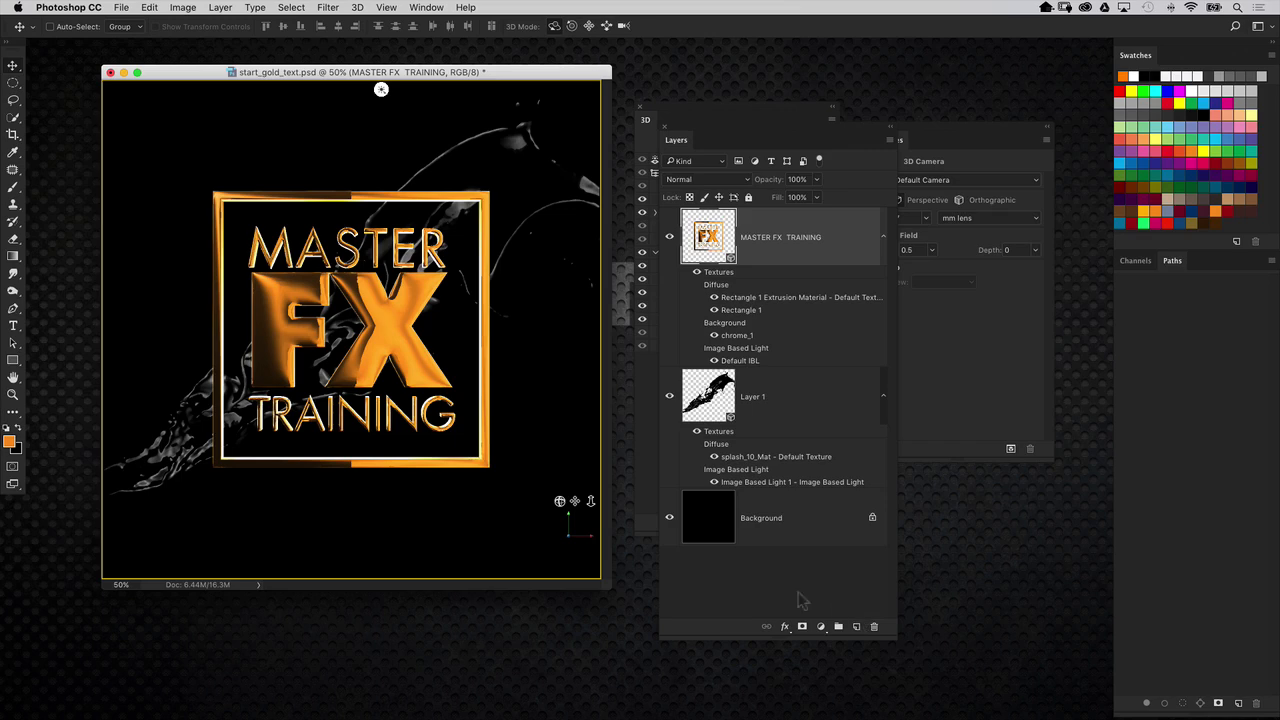
Step: Hide the Background layer and merge the MASTER FX TRAINING and splash layers into one 3D scene, enlarging the document window
click(670, 518)
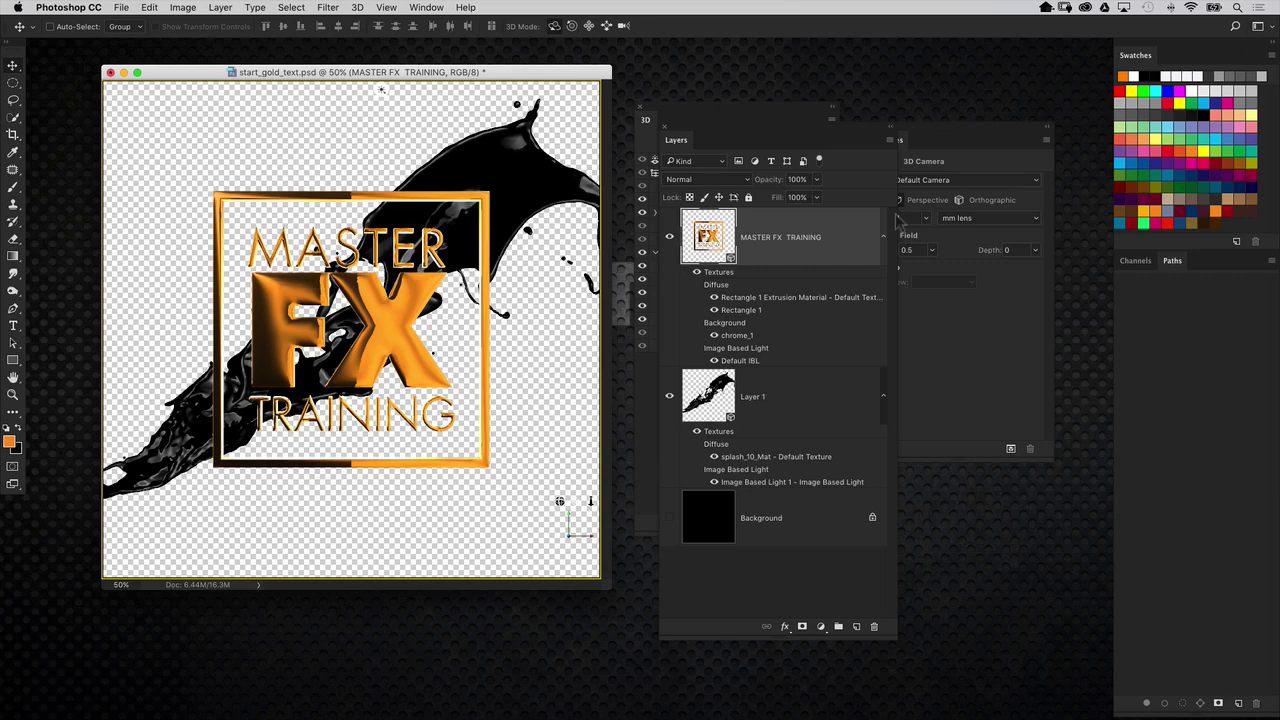
key(super+e)
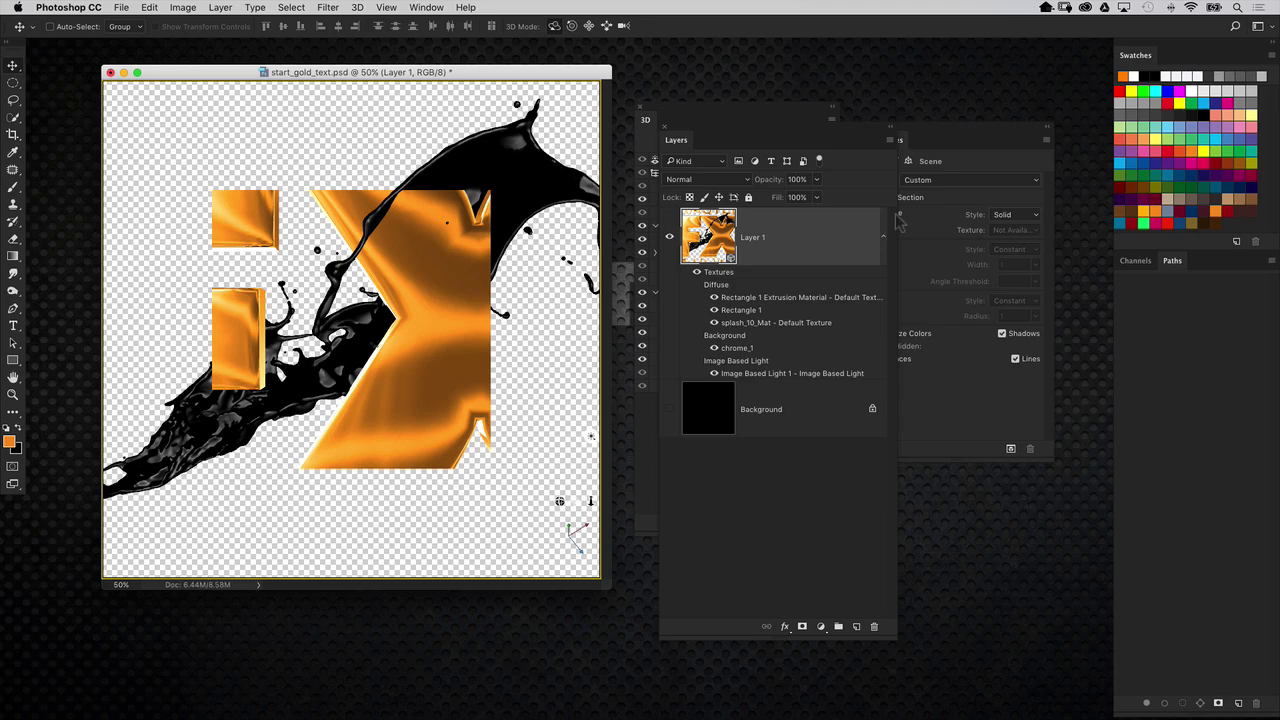
drag(608, 593, 682, 662)
drag(750, 133, 939, 183)
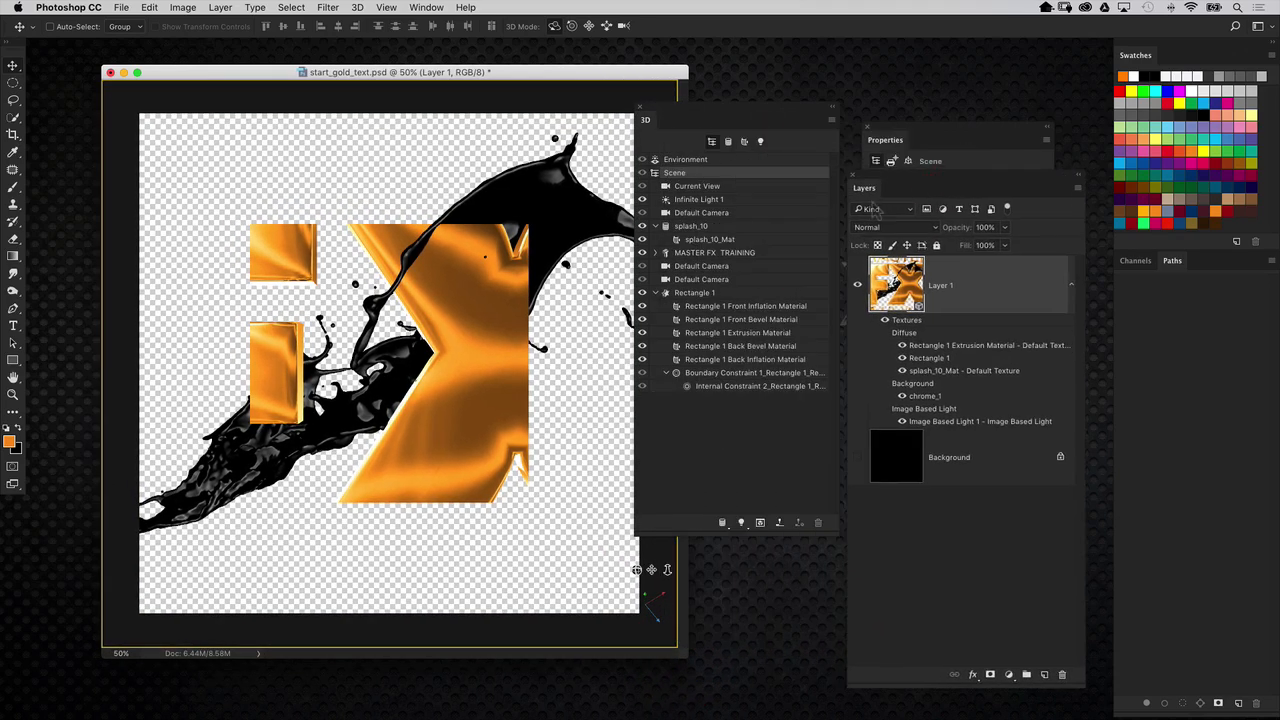
Step: Scale the MASTER FX TRAINING and Rectangle 1 meshes down together until the square frame spans about half the canvas width
click(710, 252)
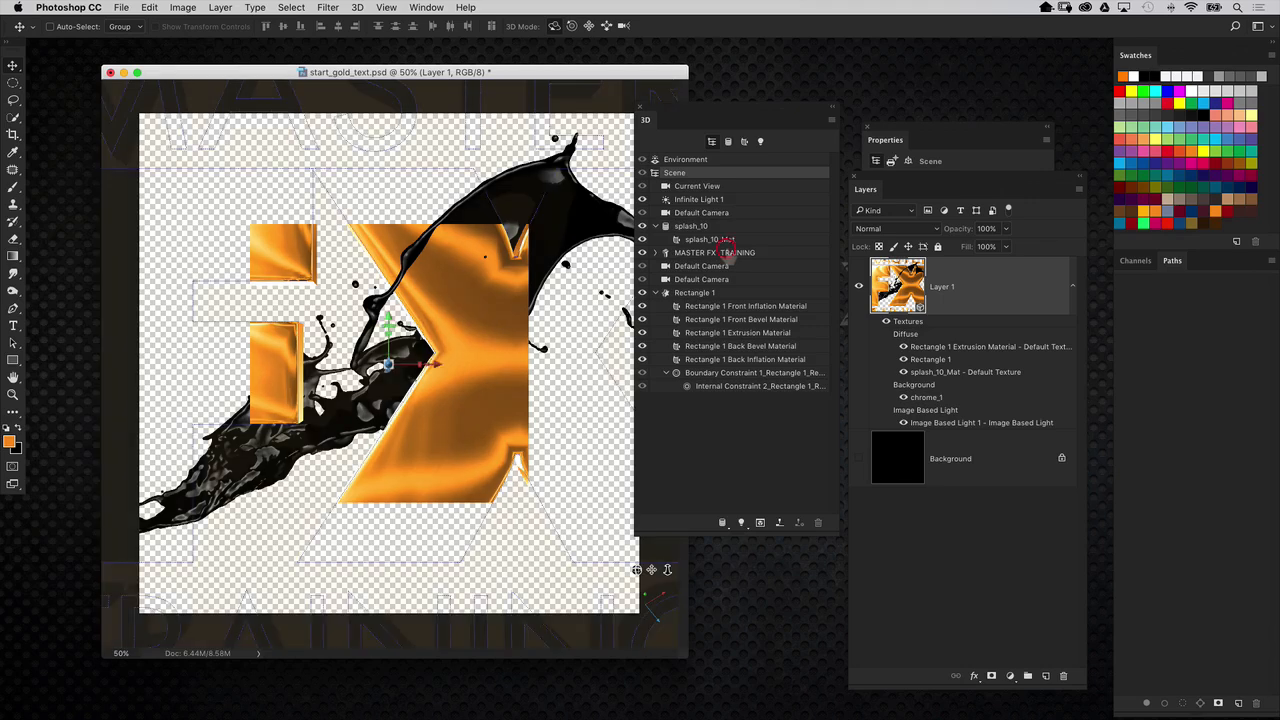
click(657, 252)
click(657, 252)
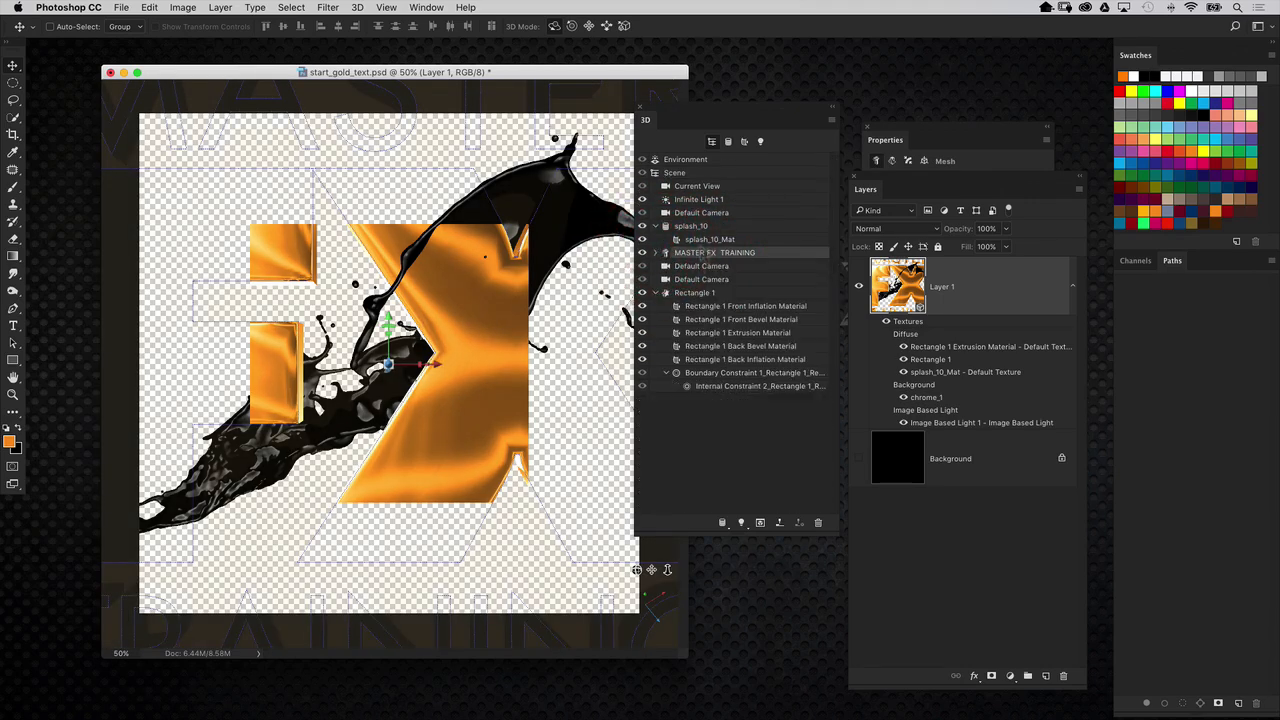
click(700, 292)
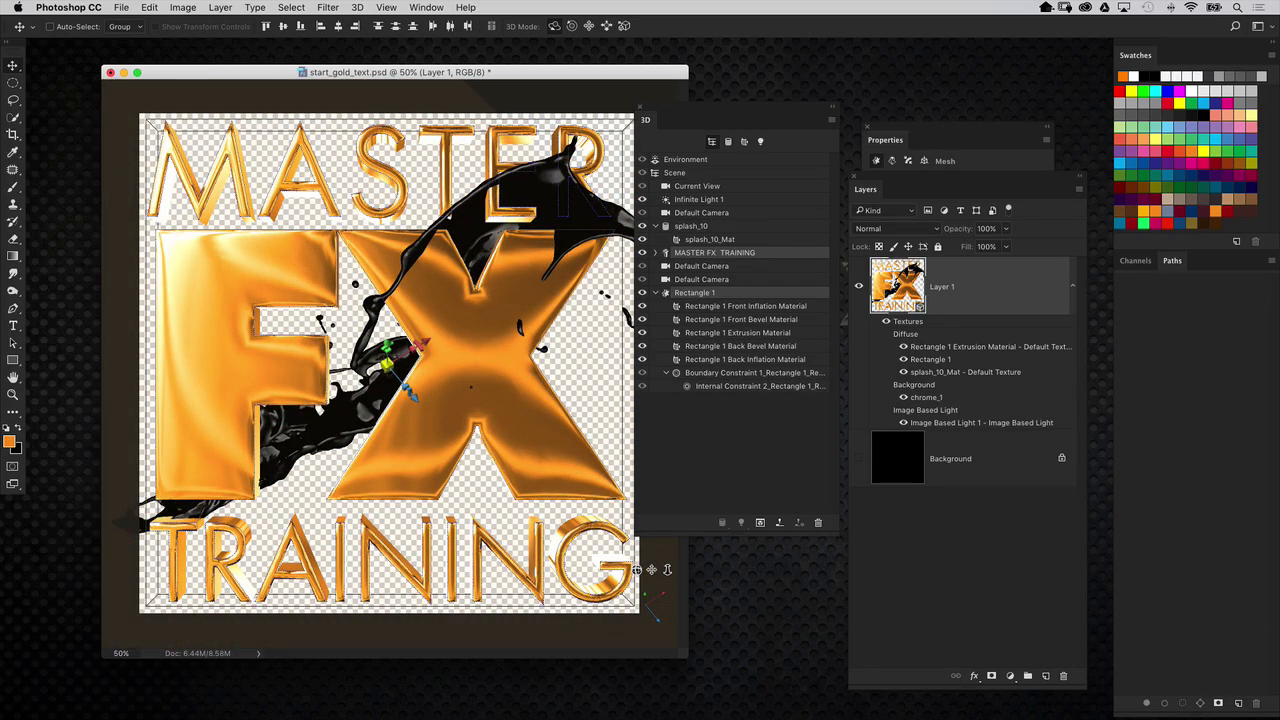
drag(381, 373, 172, 718)
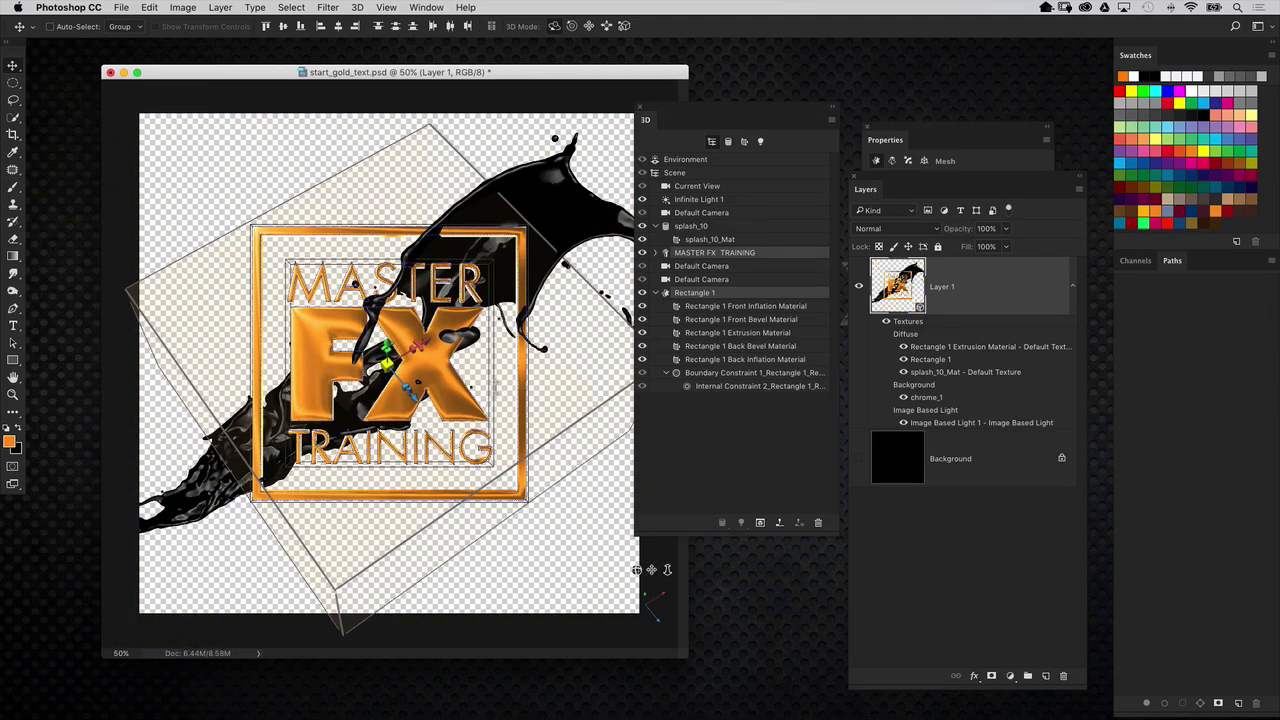
Step: Enlarge the splash_10 mesh so it extends past the canvas edges around the gold logo, and show the Background layer
click(697, 227)
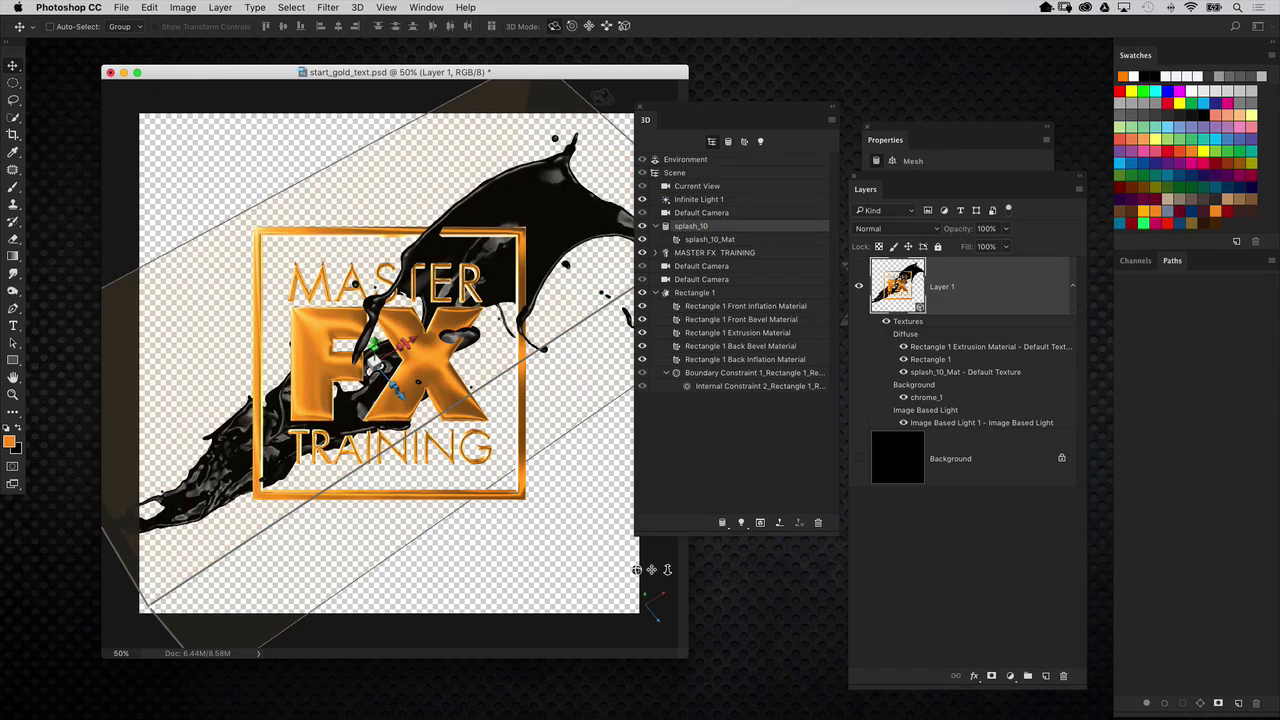
drag(655, 72, 695, 105)
drag(380, 358, 560, 120)
click(858, 458)
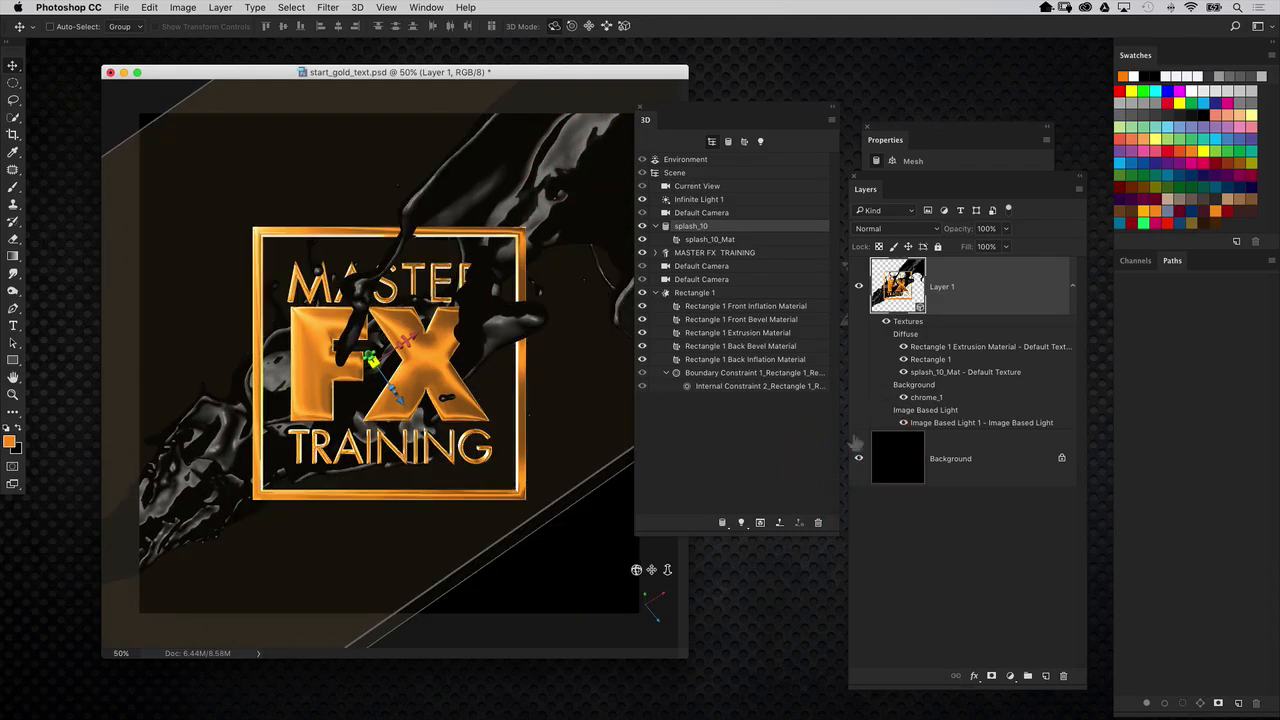
Step: Hide the Background layer and rotate the splash_10 mesh so its splatter spreads out on both sides of the gold frame
drag(703, 108, 867, 168)
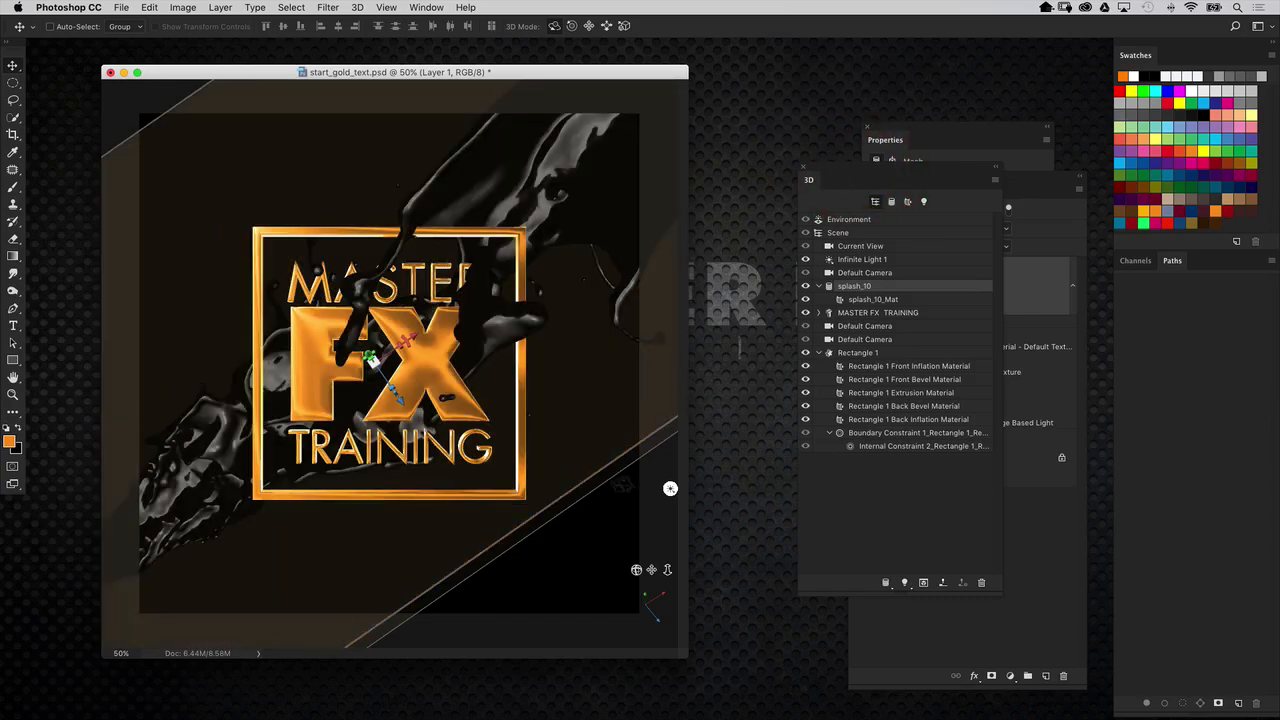
mouse_move(673, 456)
mouse_down()
mouse_move(677, 417)
mouse_move(654, 426)
mouse_move(655, 406)
mouse_move(603, 480)
mouse_move(654, 360)
mouse_move(760, 491)
mouse_move(820, 520)
mouse_move(814, 503)
mouse_up()
drag(940, 166, 799, 216)
click(858, 458)
drag(697, 212, 815, 240)
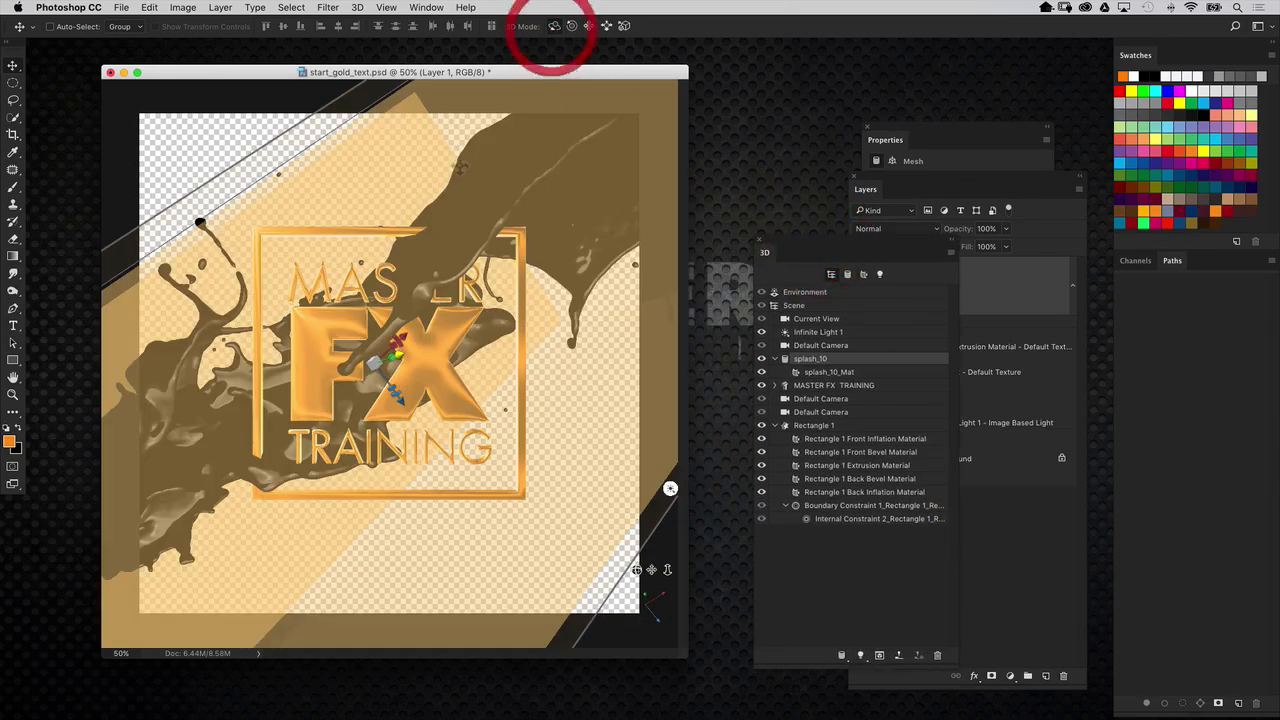
Step: Tilt the splash_10 mesh to a steeper diagonal across the logo, with the canvas zoomed out to 33.33%
key(super+minus)
drag(441, 420, 817, 660)
drag(677, 436, 751, 409)
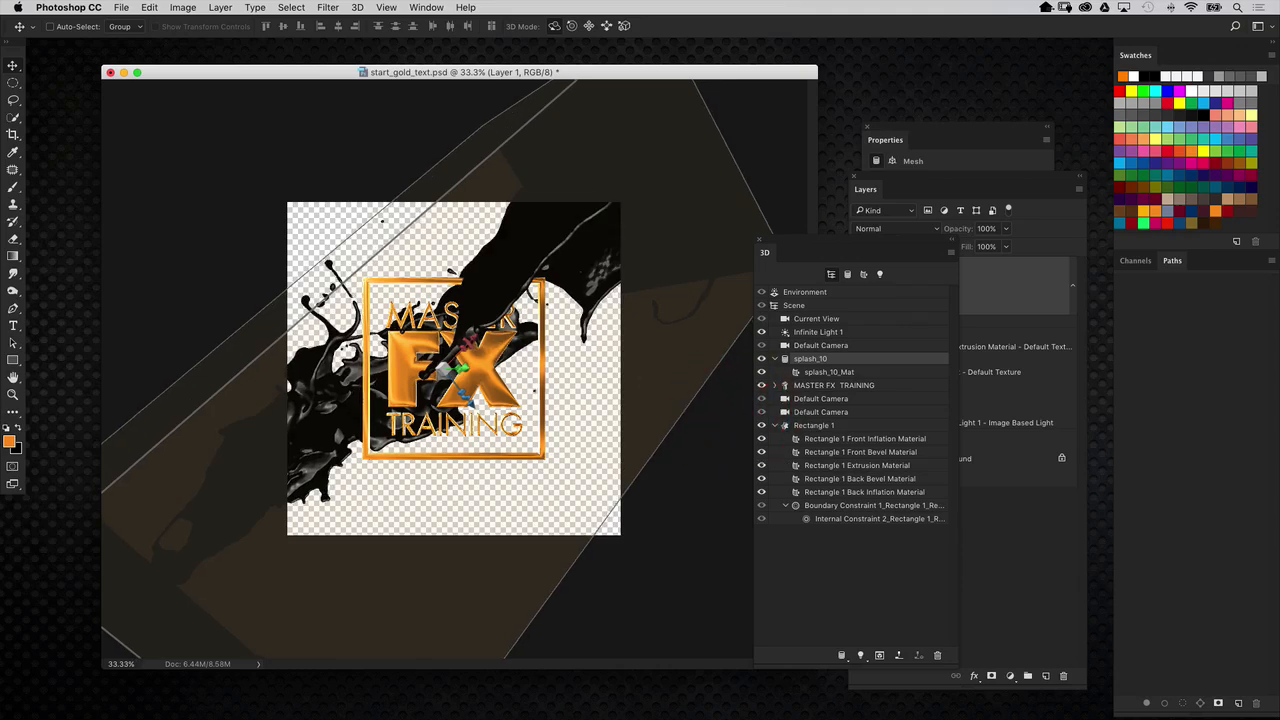
drag(468, 344, 474, 329)
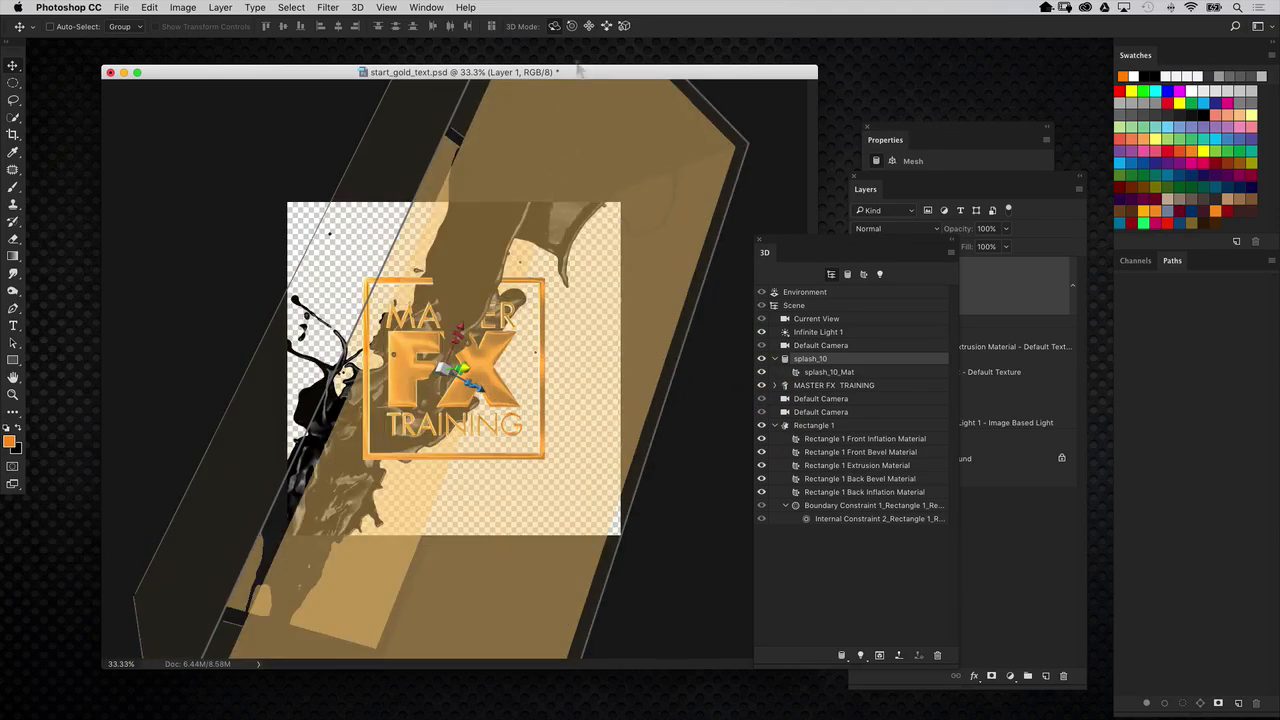
Step: Move and roll the splash_10 mesh so it runs diagonally from the canvas's lower left to its upper right corner
click(589, 26)
drag(740, 103, 762, 108)
click(572, 26)
click(353, 108)
click(527, 202)
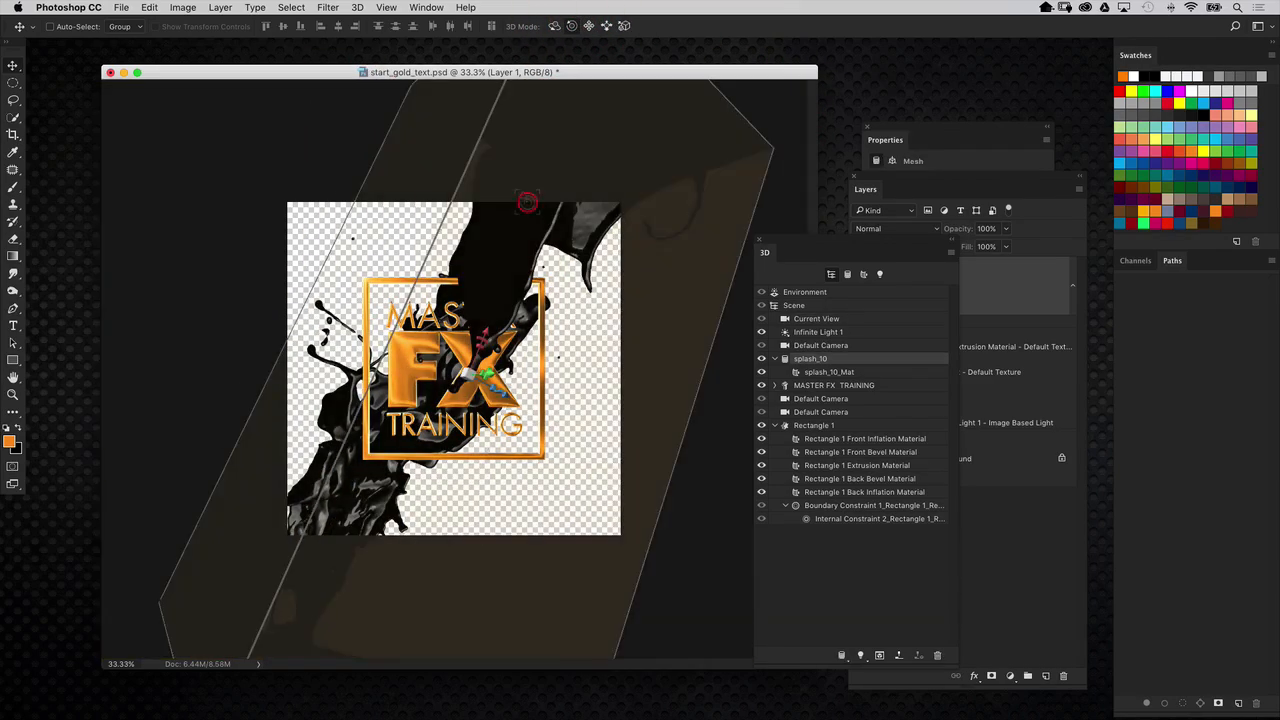
Step: Slide the splash_10 mesh toward the right side of the canvas to uncover more of the word MASTER
mouse_move(342, 136)
mouse_down()
mouse_move(380, 134)
mouse_move(343, 134)
mouse_up()
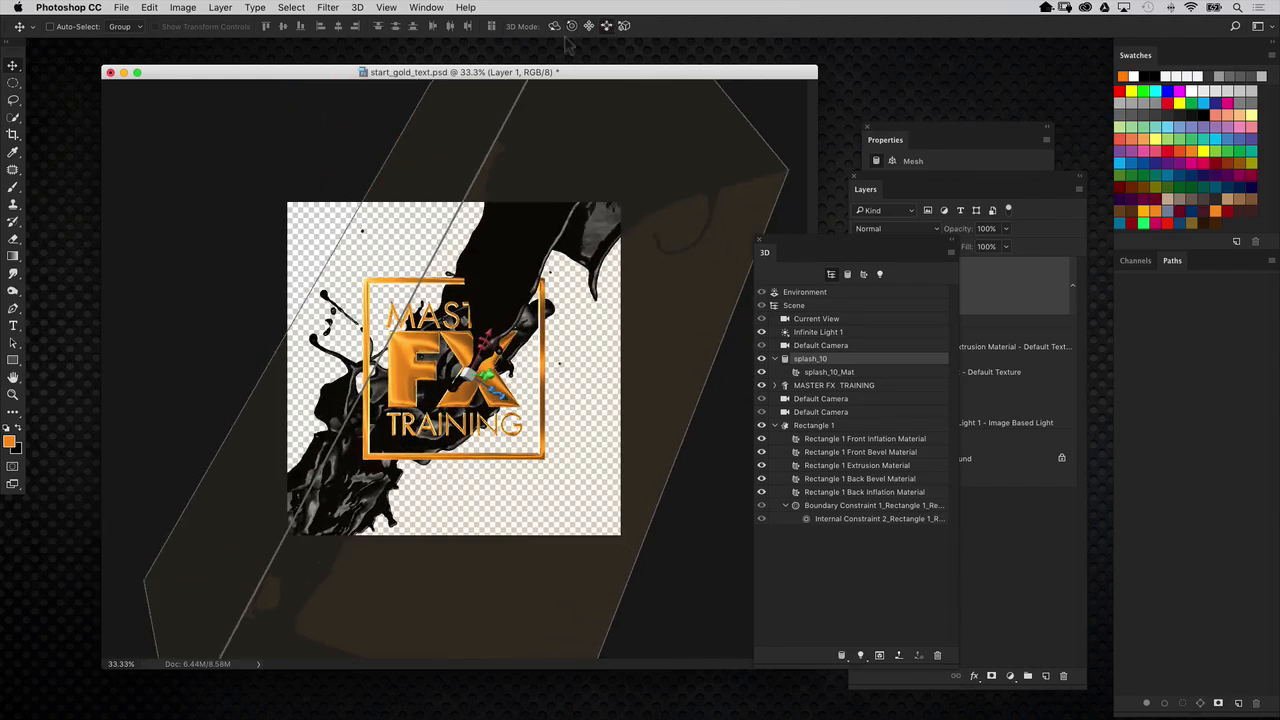
click(338, 123)
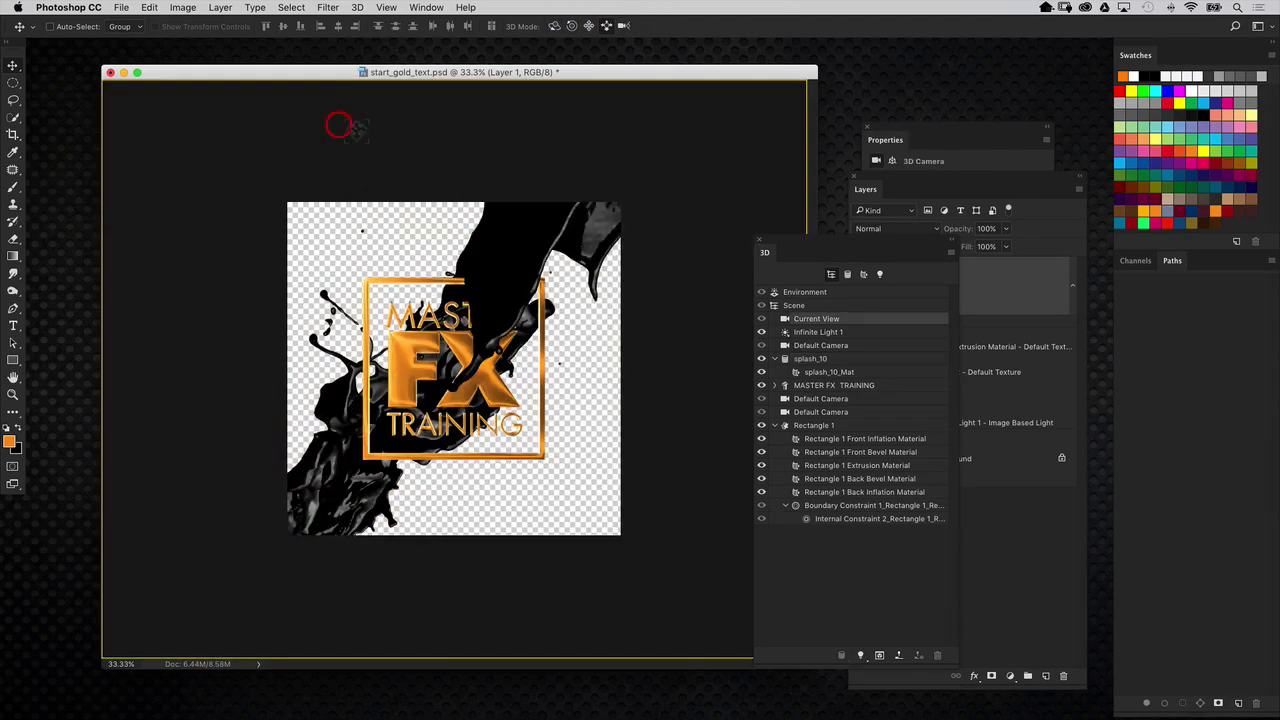
click(812, 359)
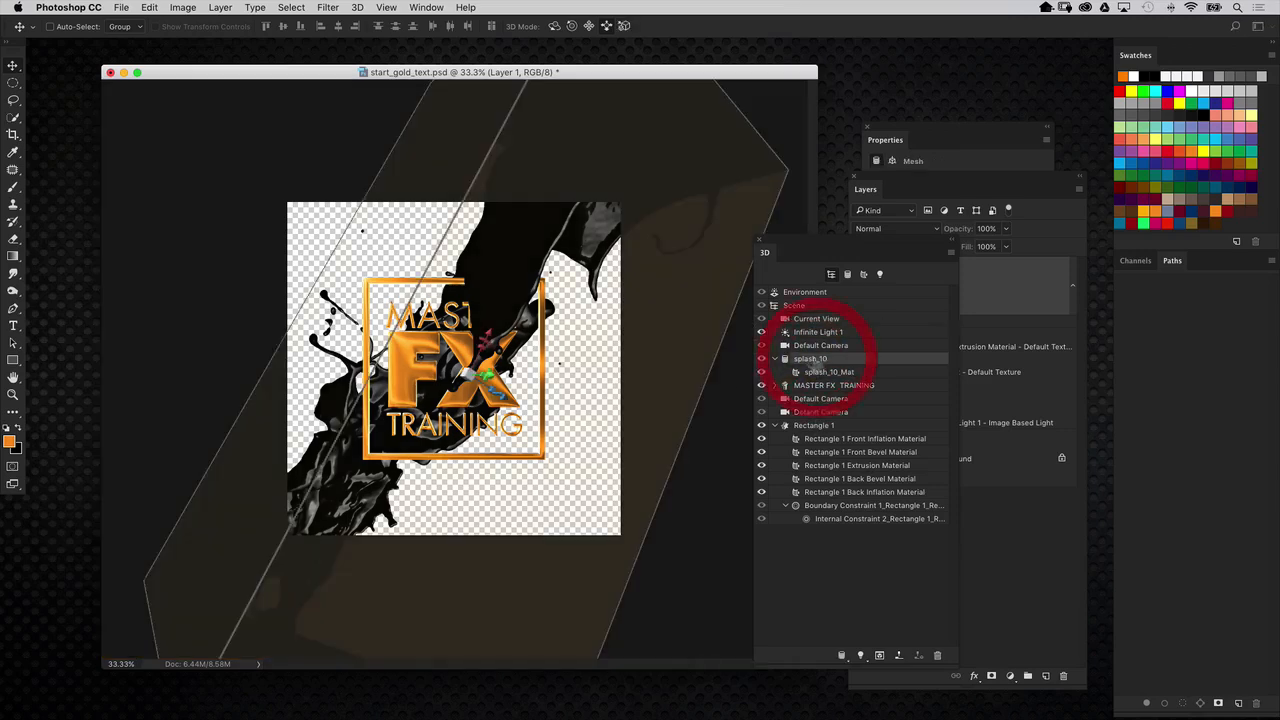
drag(743, 405, 755, 393)
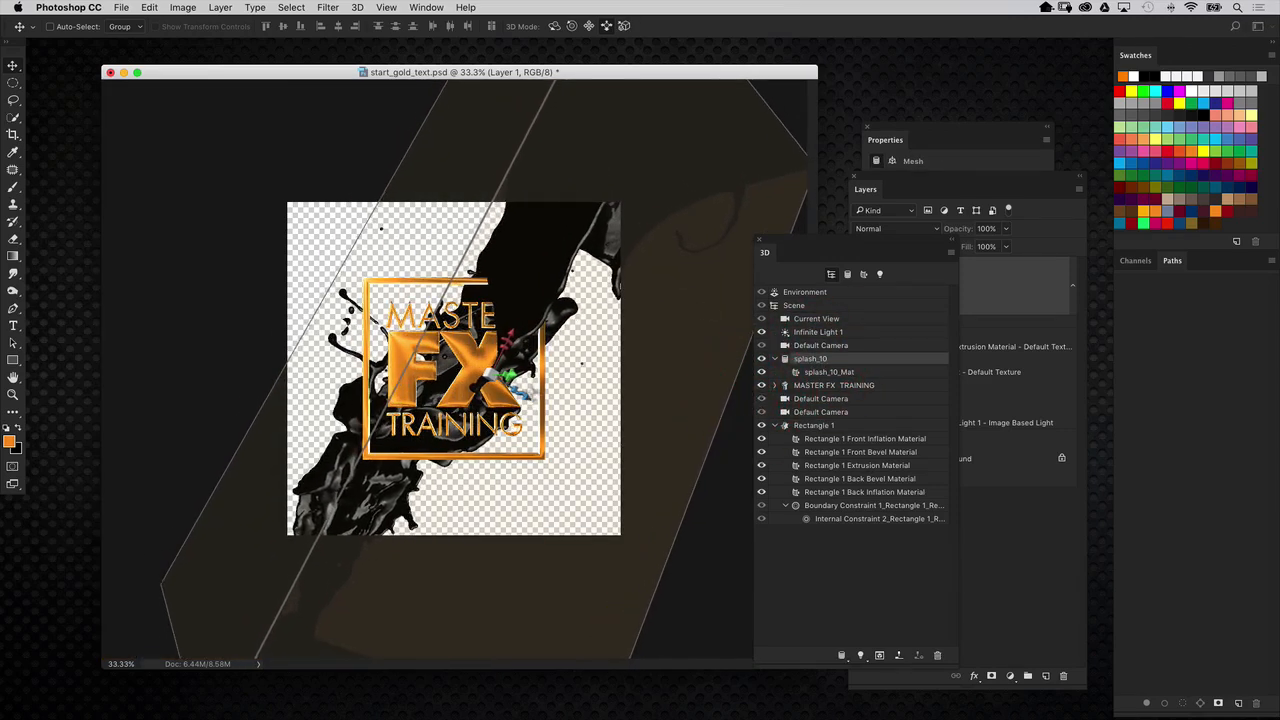
Step: Slide and slightly roll the splash_10 mesh to uncover the word MASTER while keeping the splash diagonal through the gold frame
drag(524, 392, 512, 386)
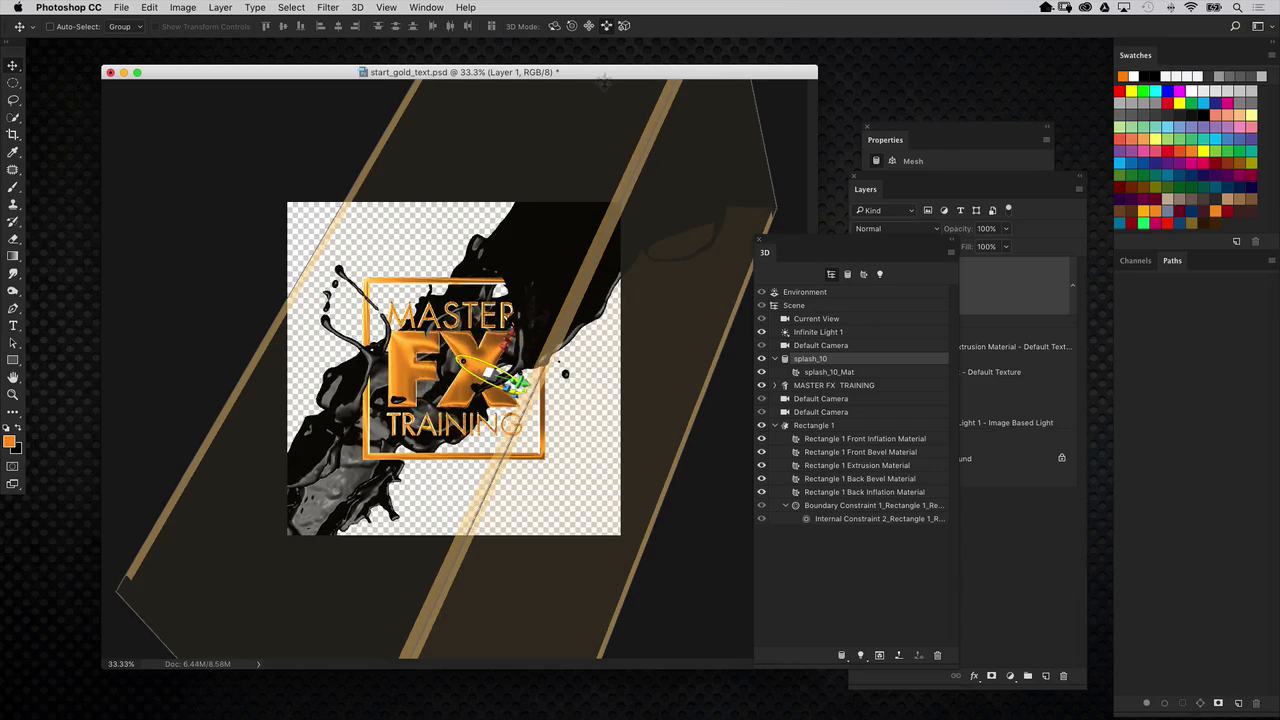
click(571, 25)
mouse_move(350, 122)
mouse_down()
mouse_move(334, 120)
mouse_move(351, 114)
mouse_up()
click(588, 27)
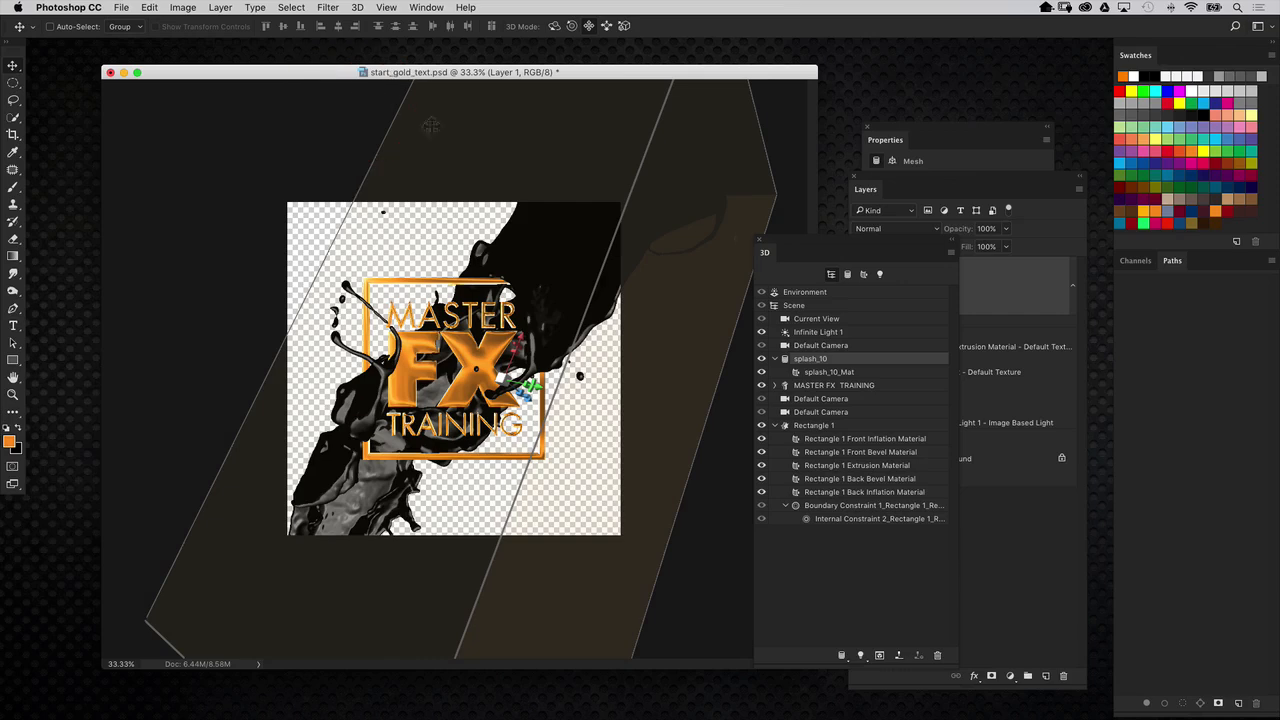
Step: Show the black Background layer behind the 3D logo and splash
drag(922, 245, 781, 555)
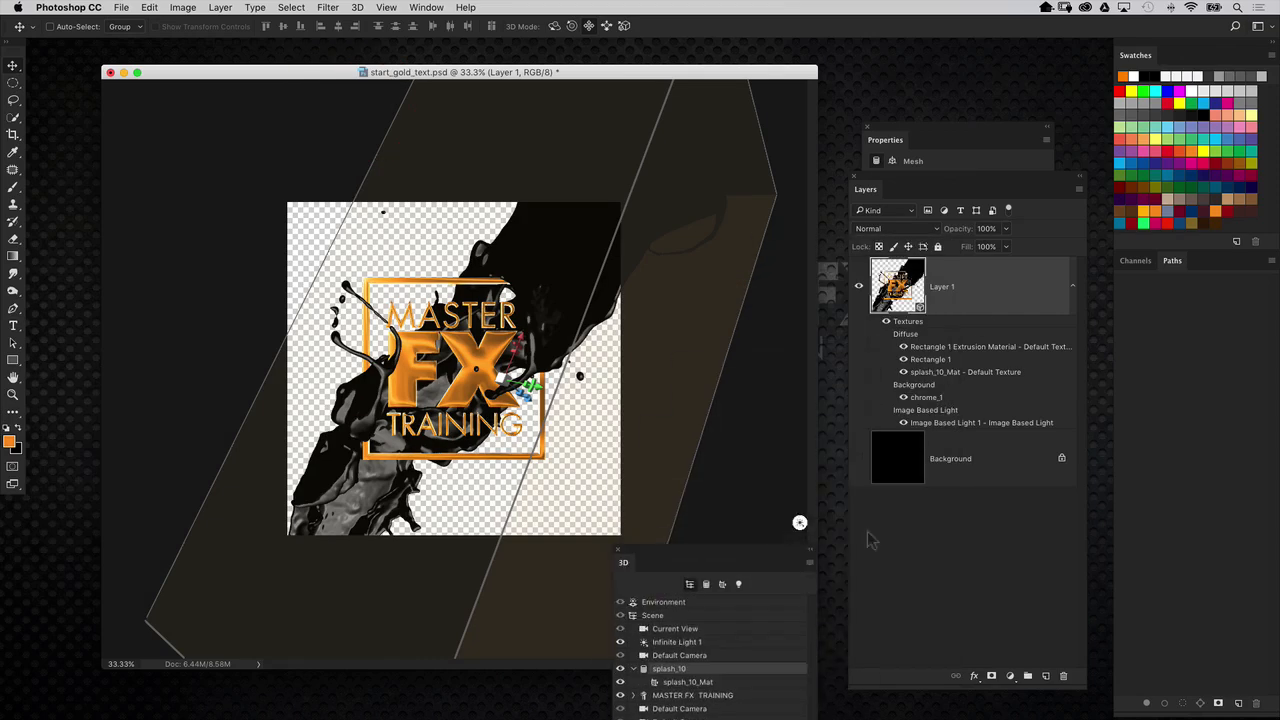
click(858, 458)
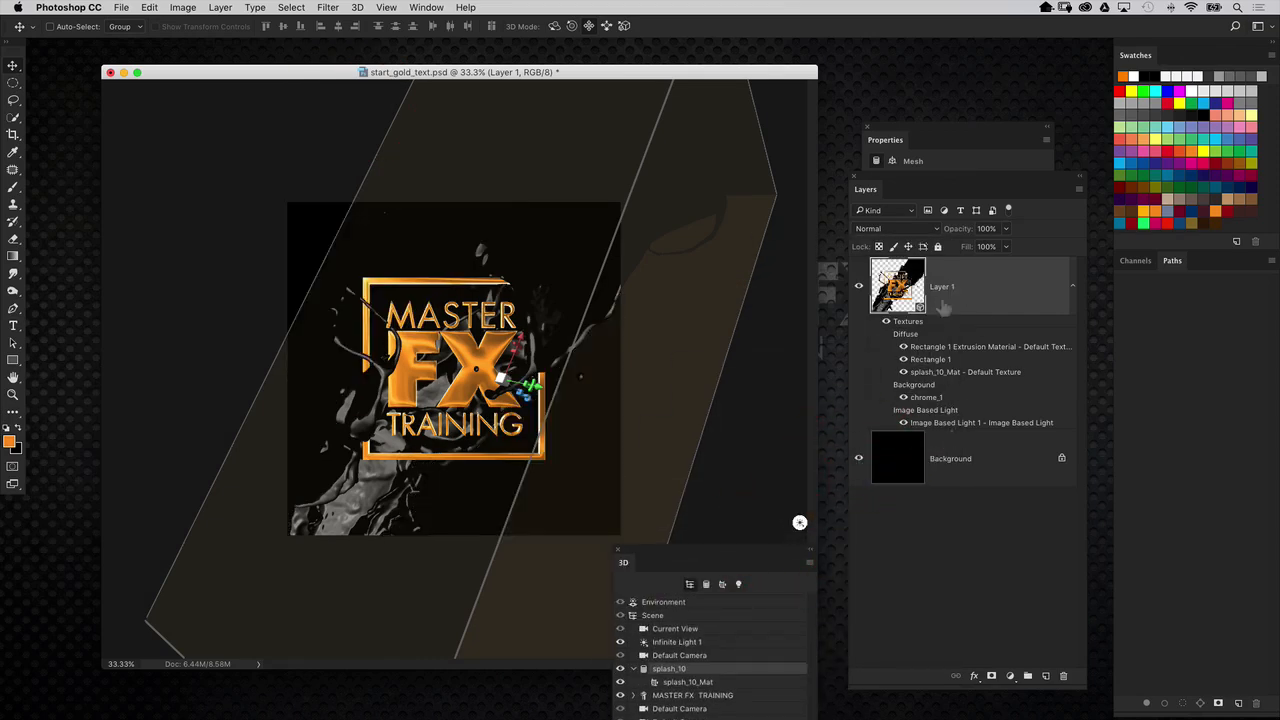
drag(722, 549, 722, 250)
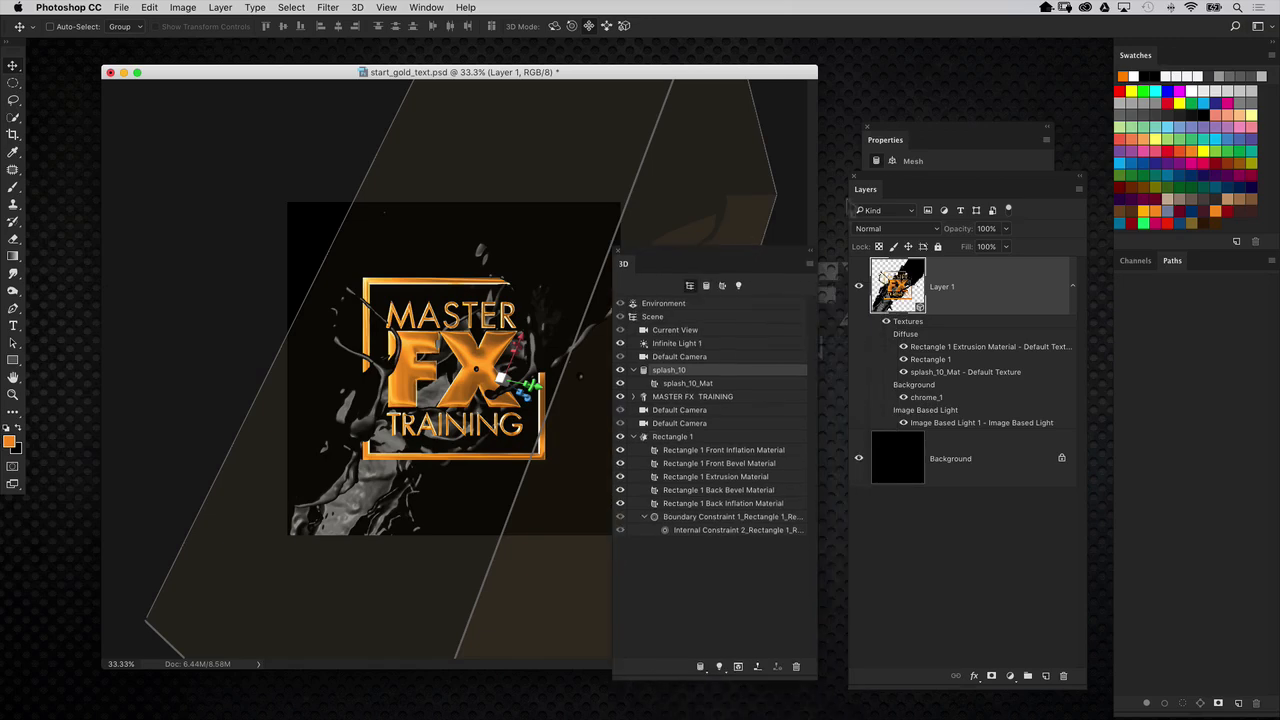
Step: Rotate the Environment's image-based light so bright reflections fall across the upper-right and lower-left parts of the splash
drag(896, 194, 1037, 450)
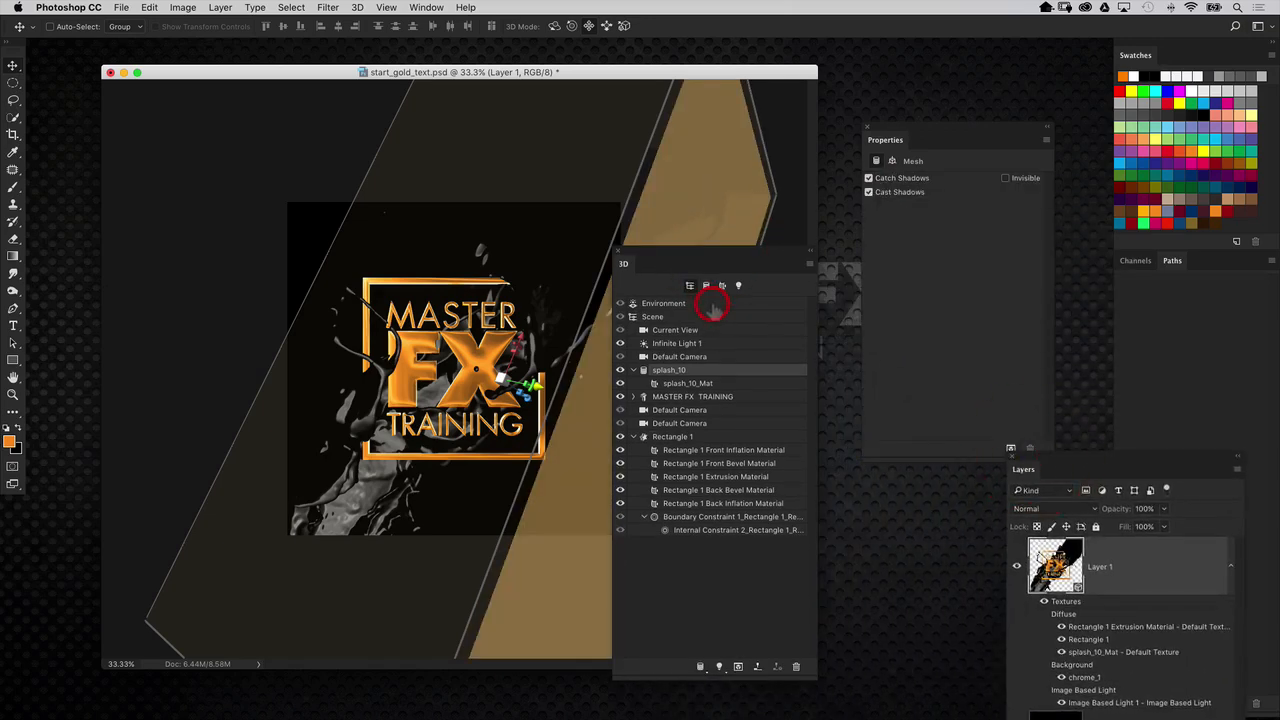
click(712, 305)
drag(760, 268, 894, 280)
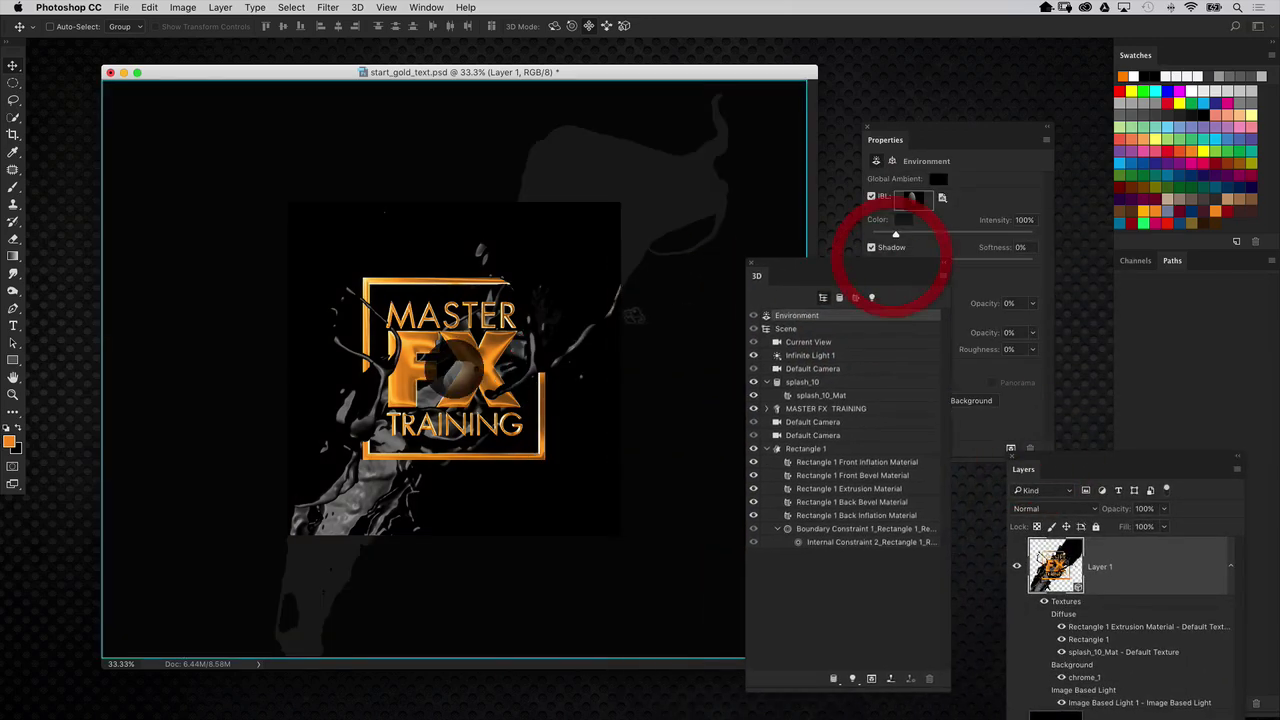
drag(554, 305, 493, 257)
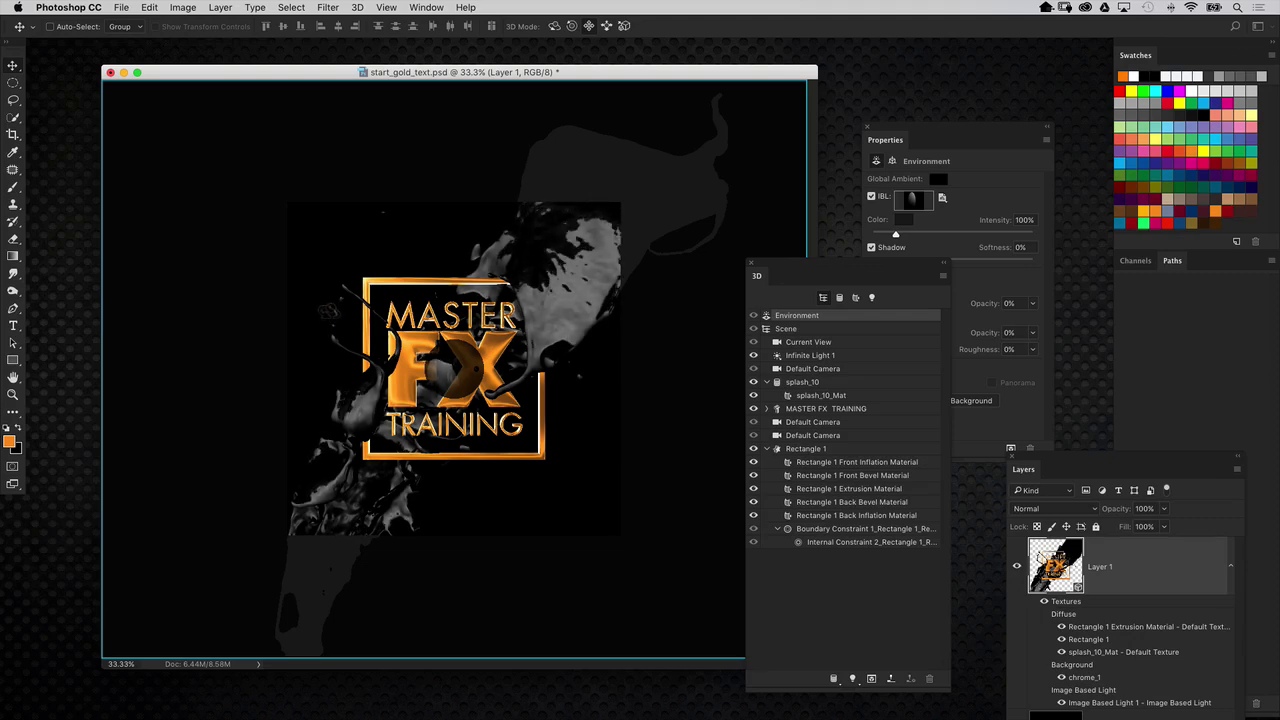
click(334, 320)
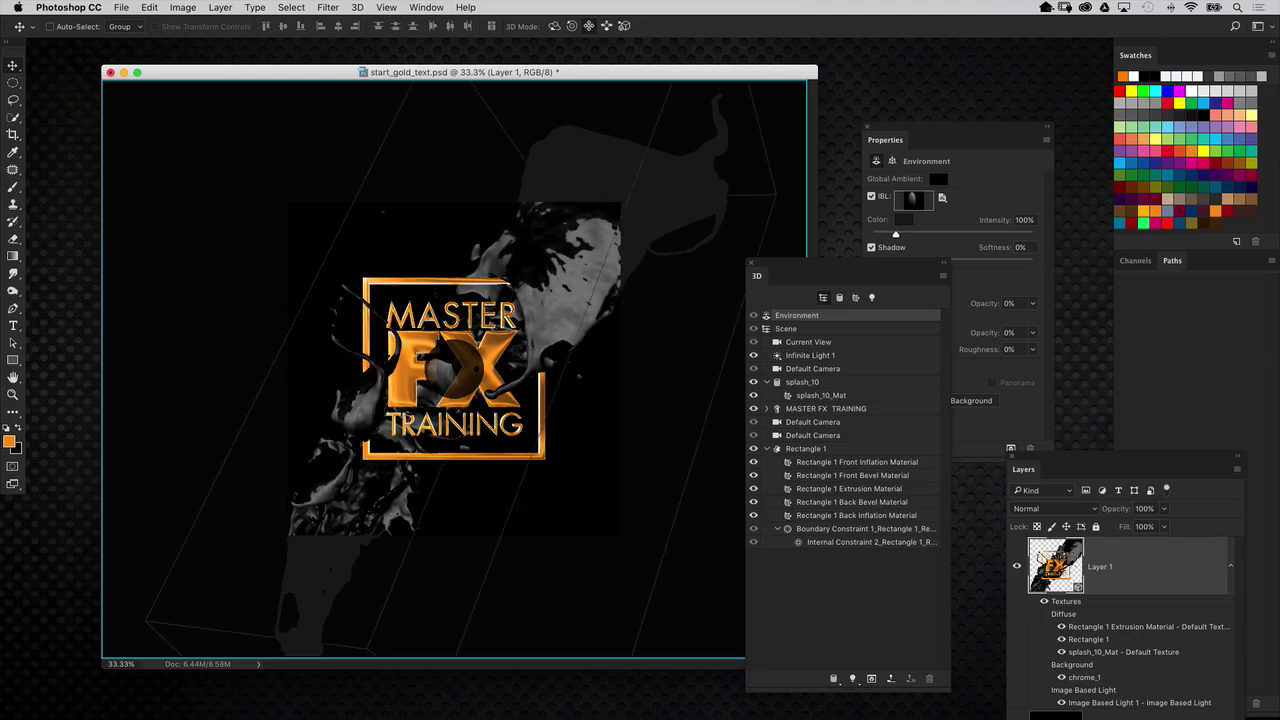
Step: Render the 3D layer with the canvas magnified to 50%
key(super+equal)
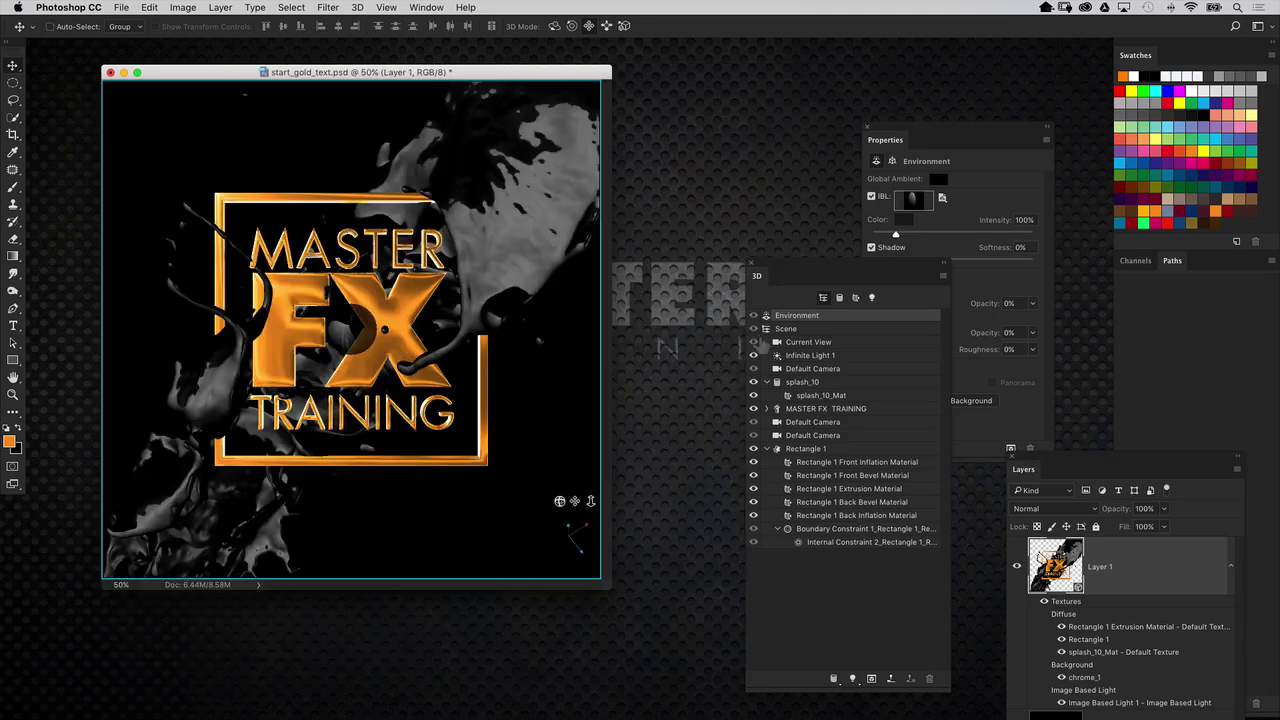
click(357, 7)
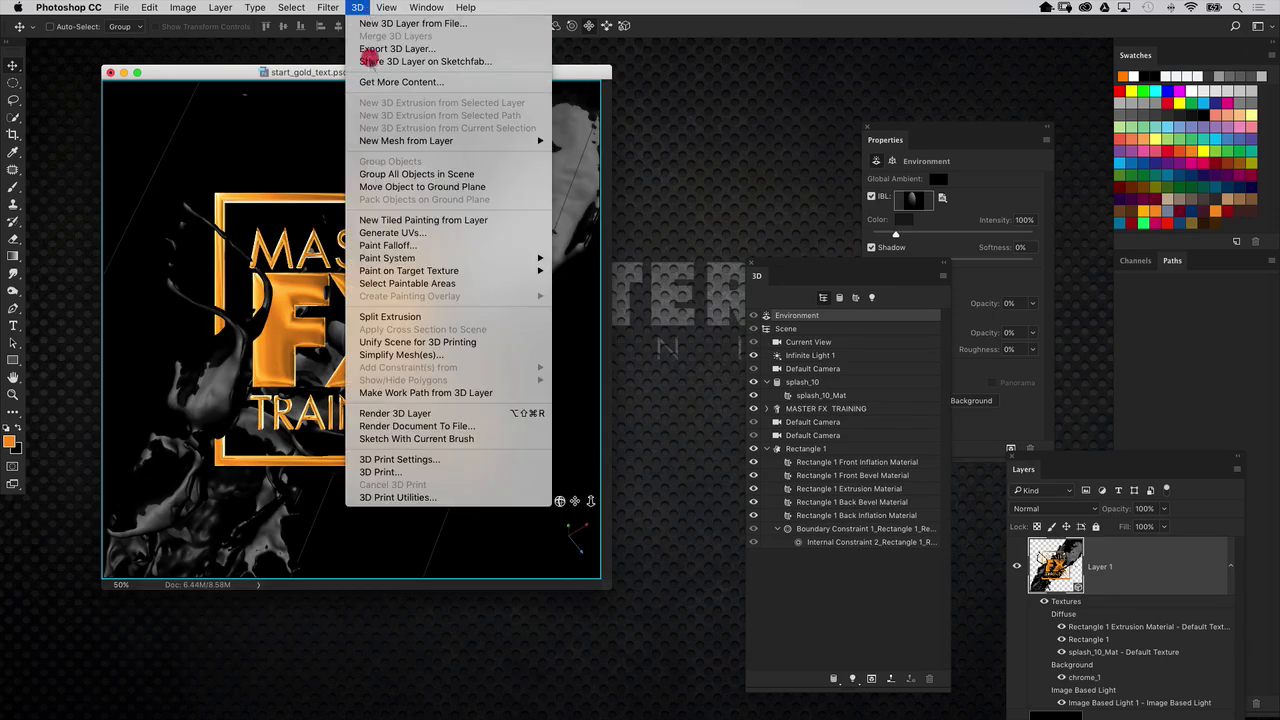
click(418, 414)
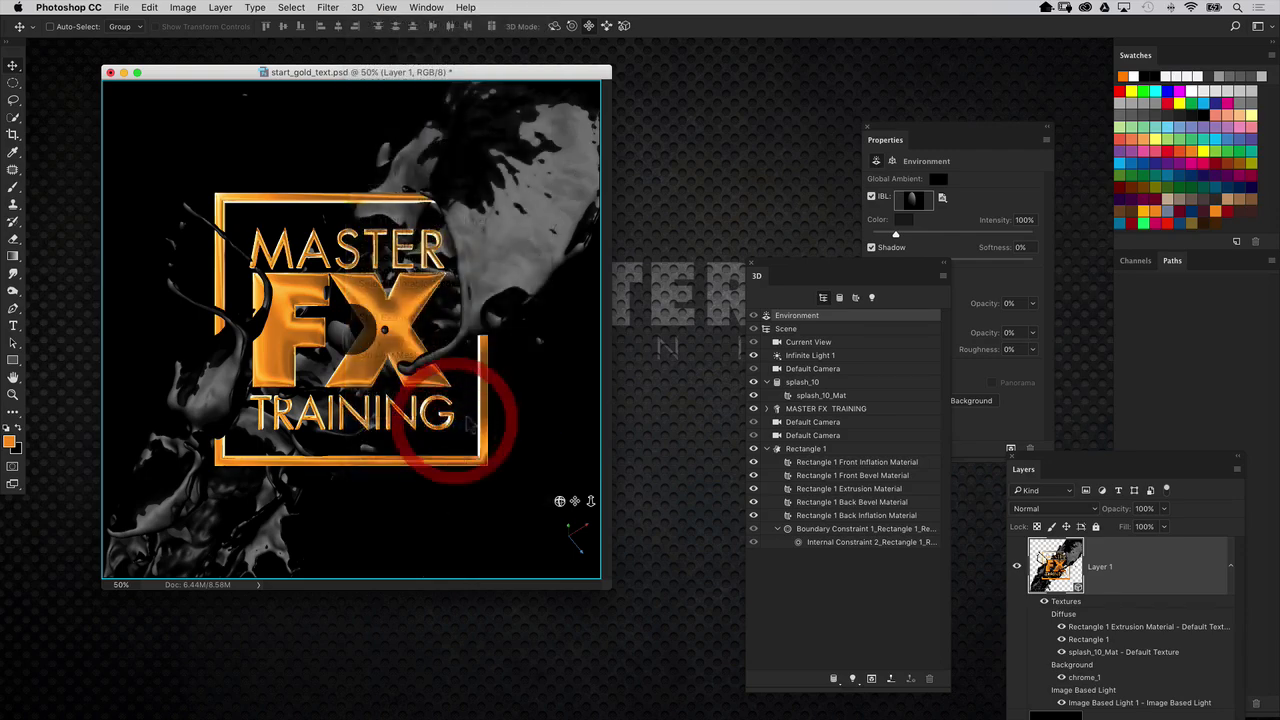
click(780, 234)
click(357, 7)
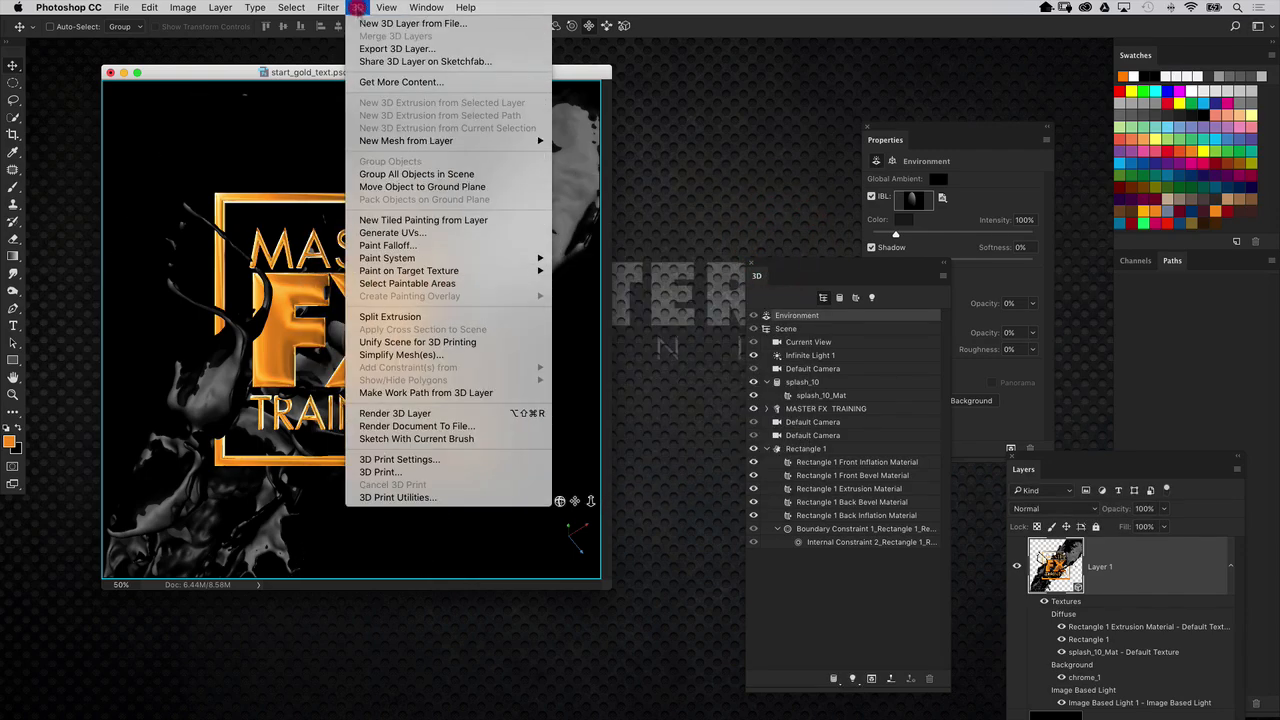
click(380, 412)
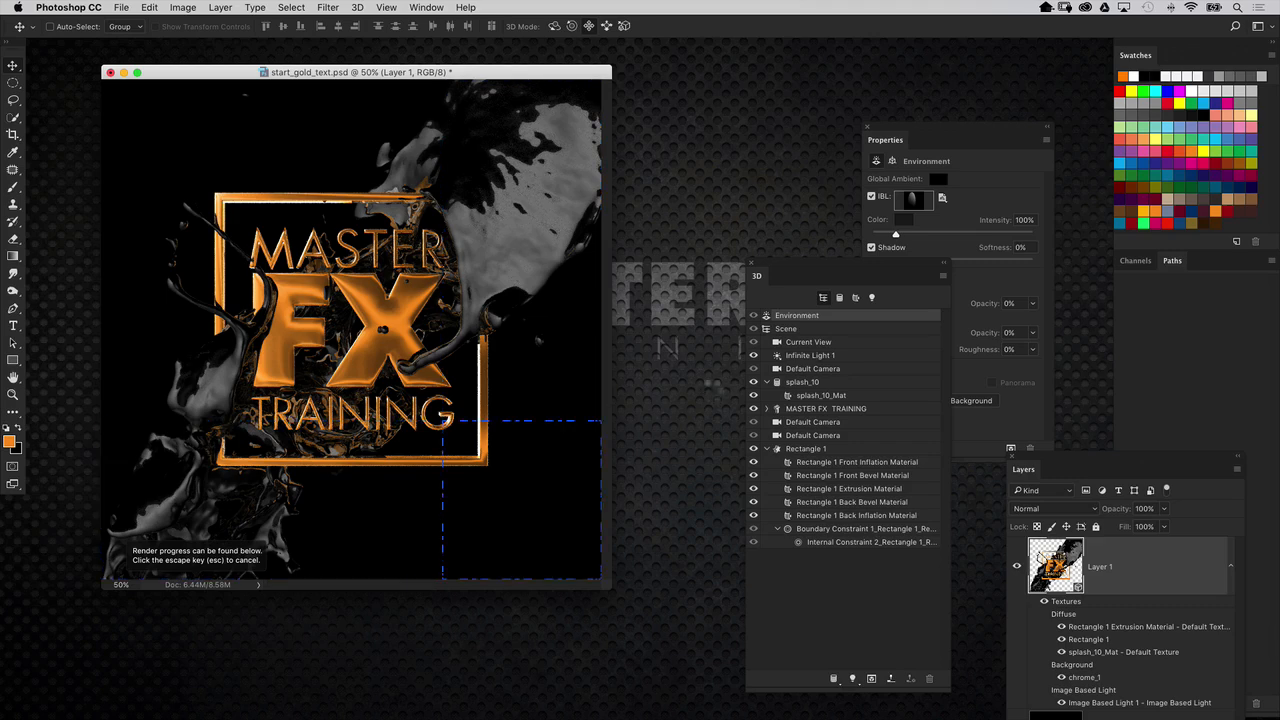
Step: Add a new empty layer directly above the Background layer
drag(1034, 452, 730, 123)
click(790, 415)
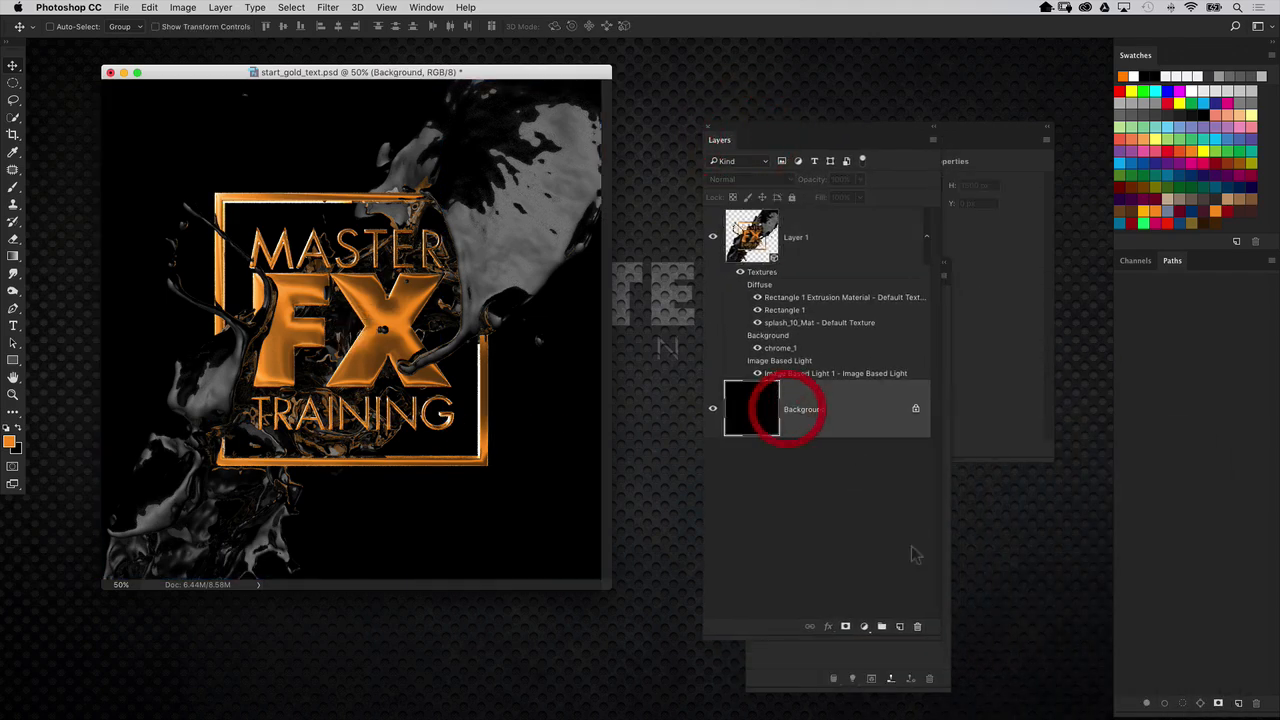
click(900, 626)
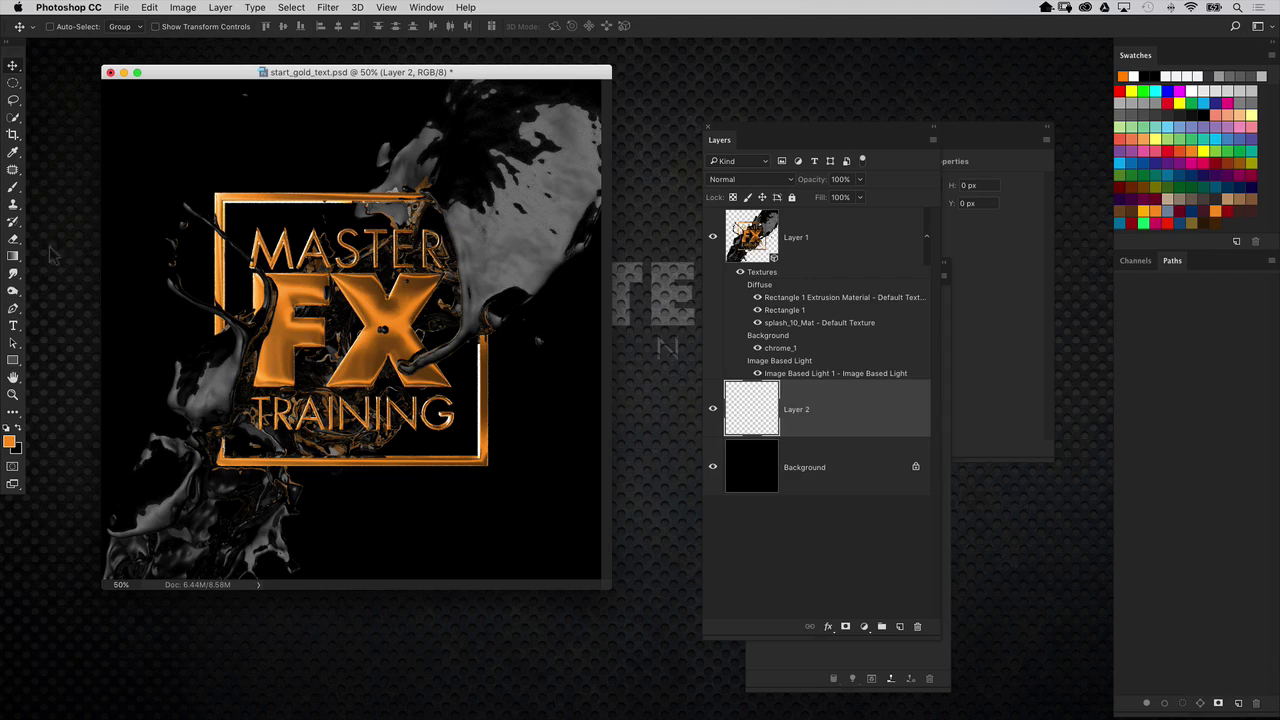
Step: Fill Layer 2 with a white-to-transparent radial gradient at 38% opacity, spreading from behind the logo toward the canvas's upper-left corner
click(14, 257)
key(x)
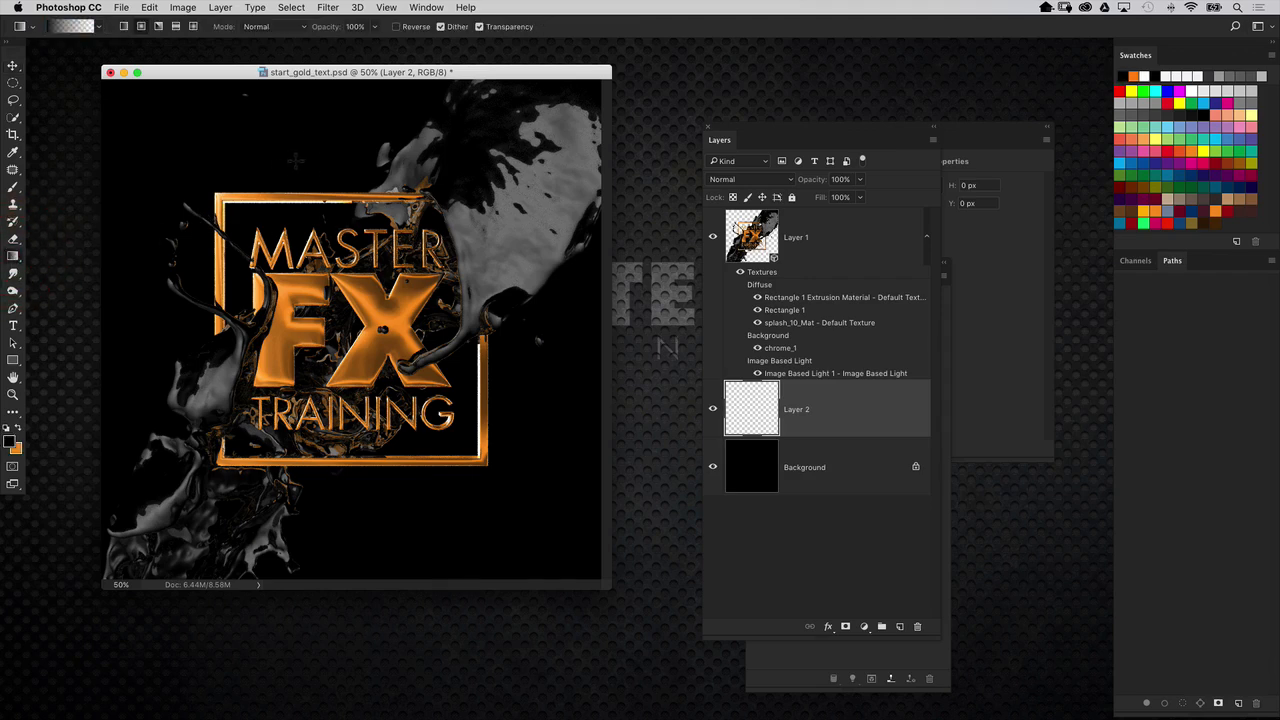
key(d)
key(x)
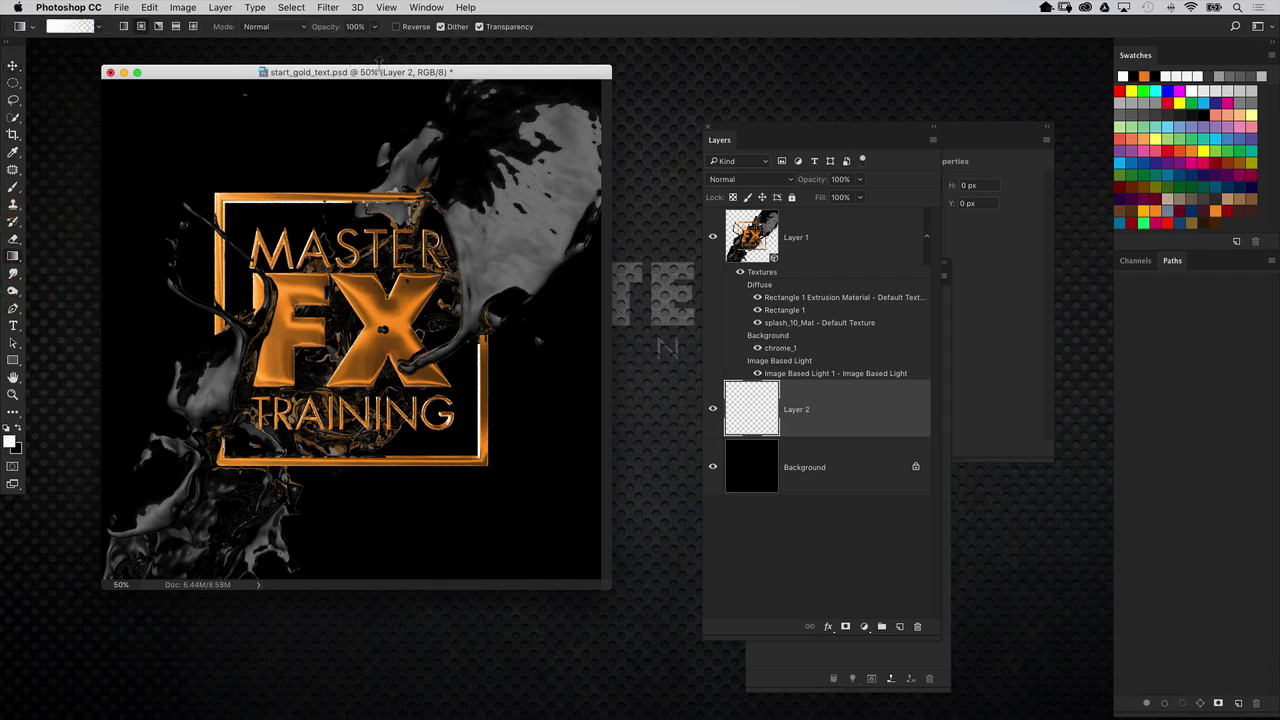
key(x)
key(x)
drag(333, 33, 293, 33)
drag(356, 328, 206, 157)
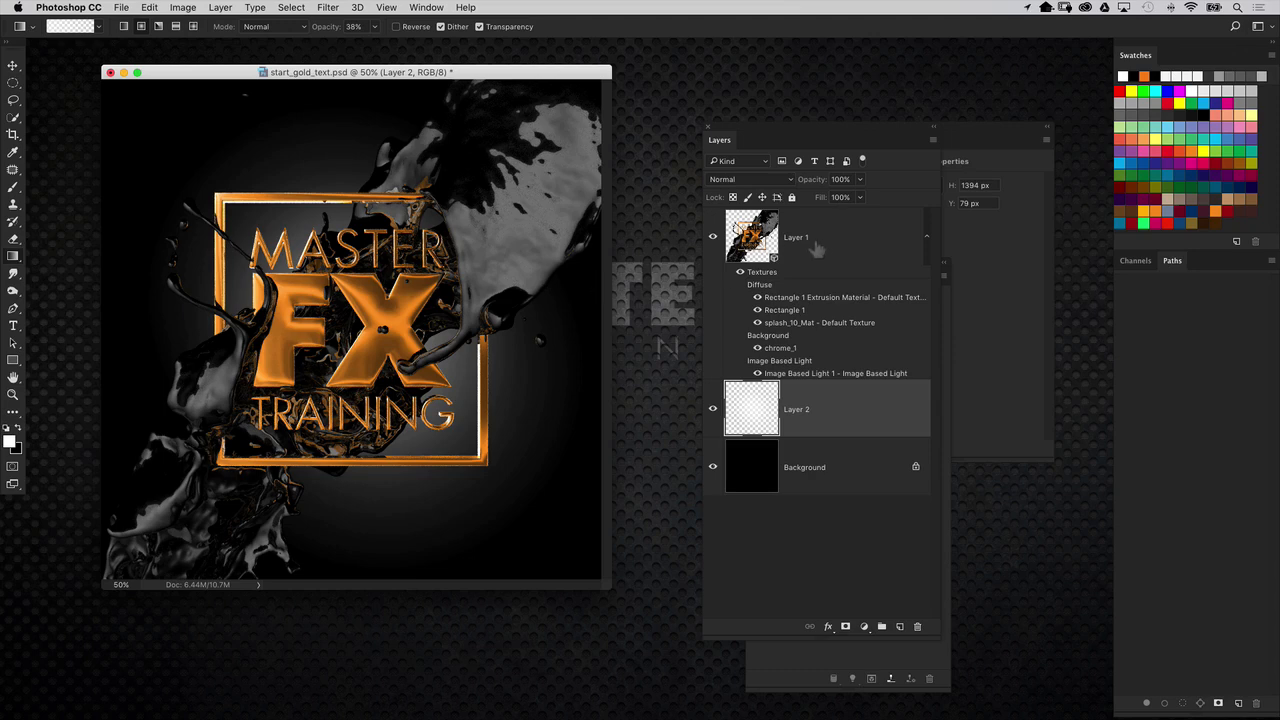
Step: On Layer 1, rotate the splash_10 mesh so it crosses the word TRAINING, and scale it up slightly
click(751, 245)
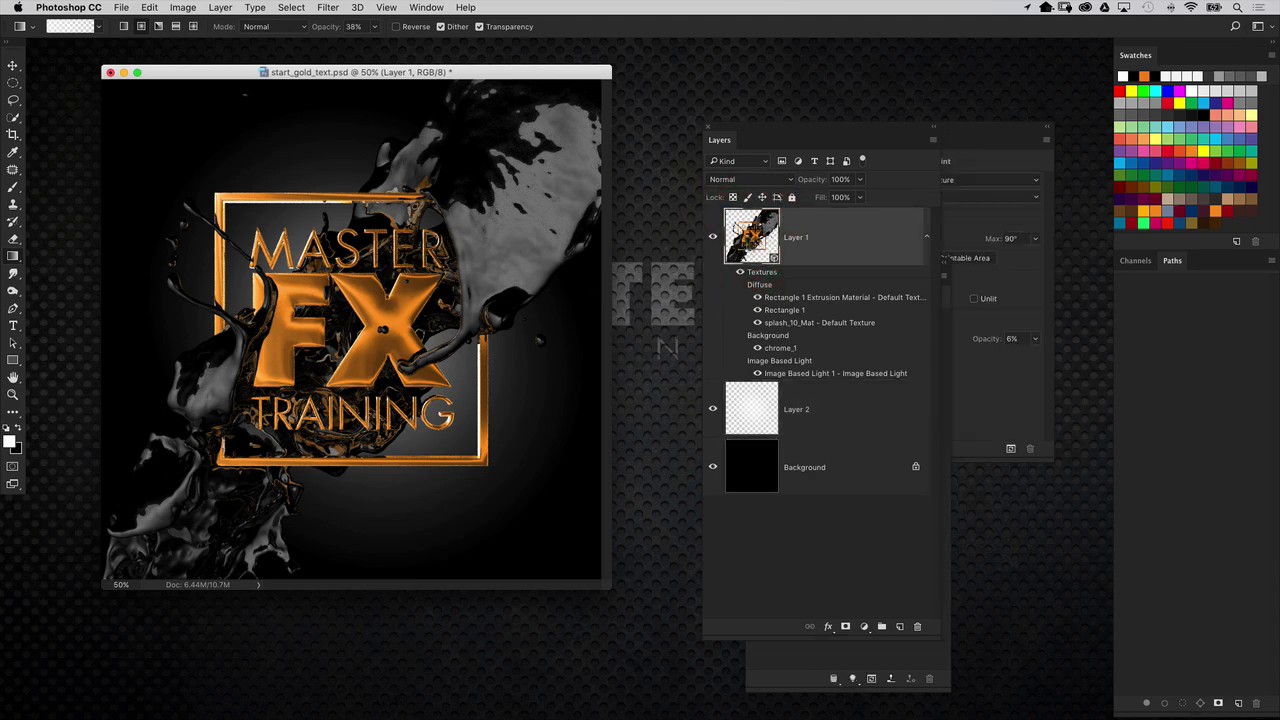
click(13, 65)
click(553, 28)
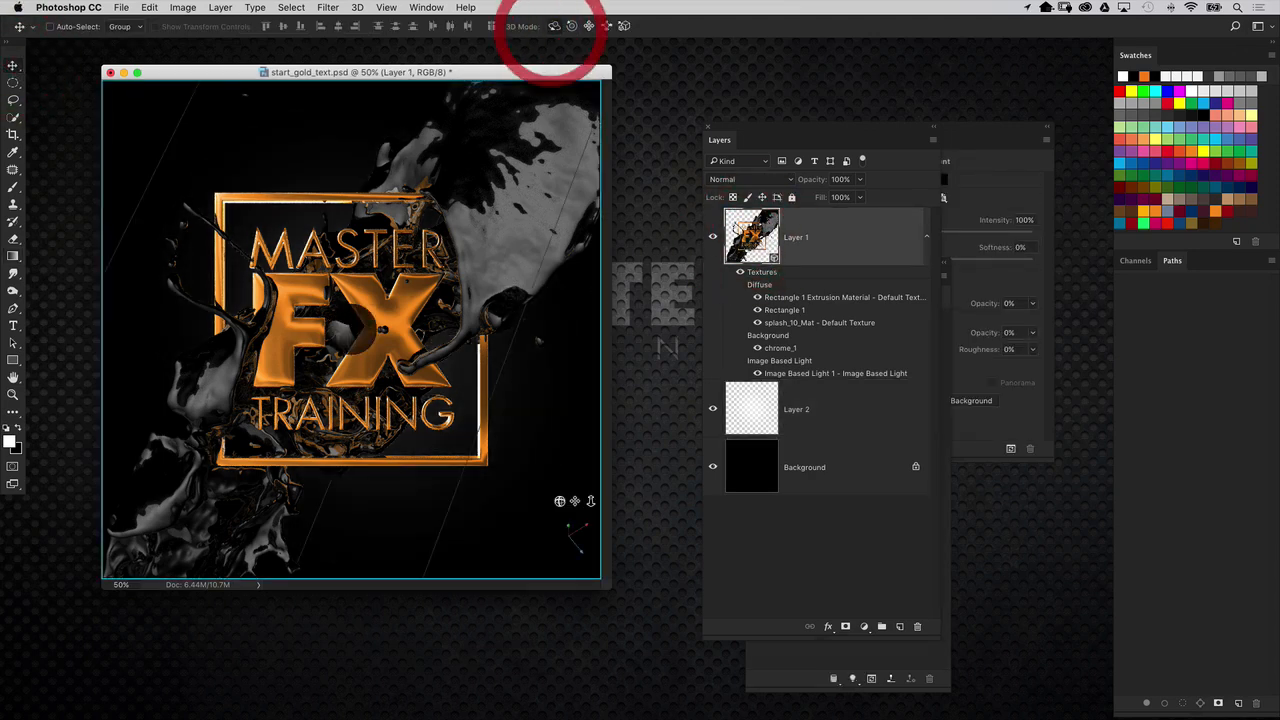
click(516, 261)
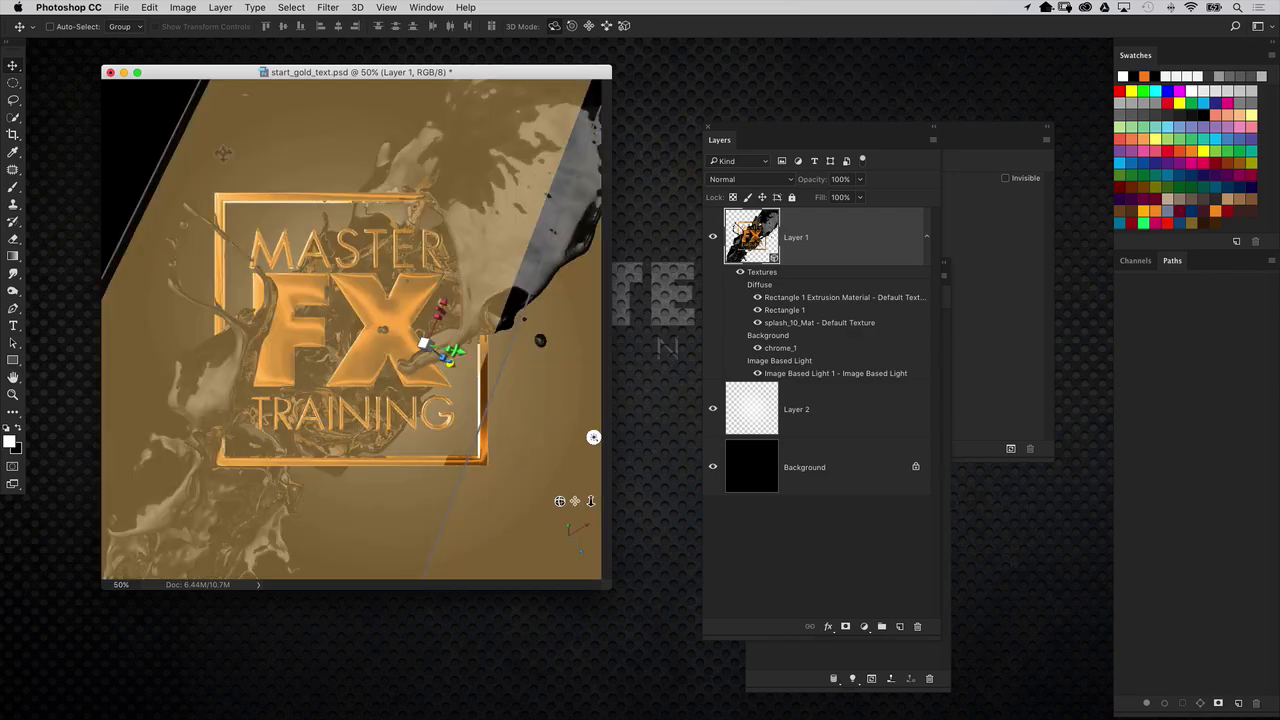
drag(158, 115, 179, 82)
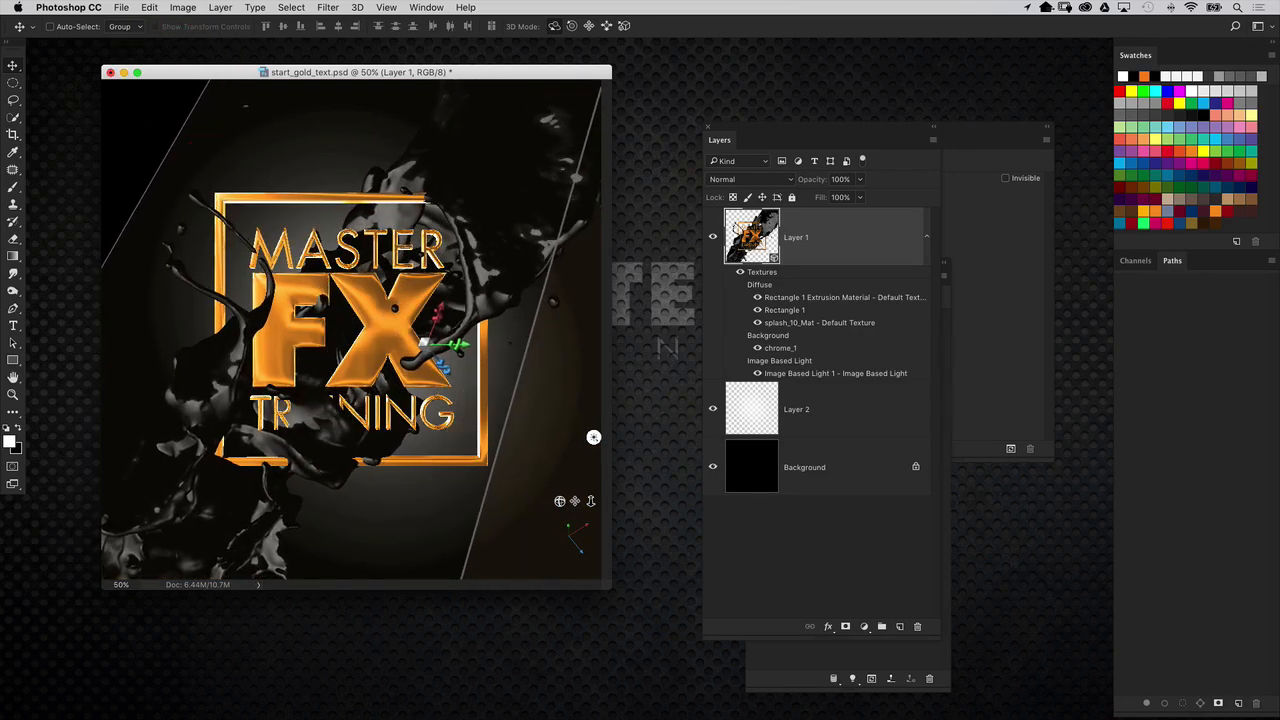
drag(424, 343, 459, 293)
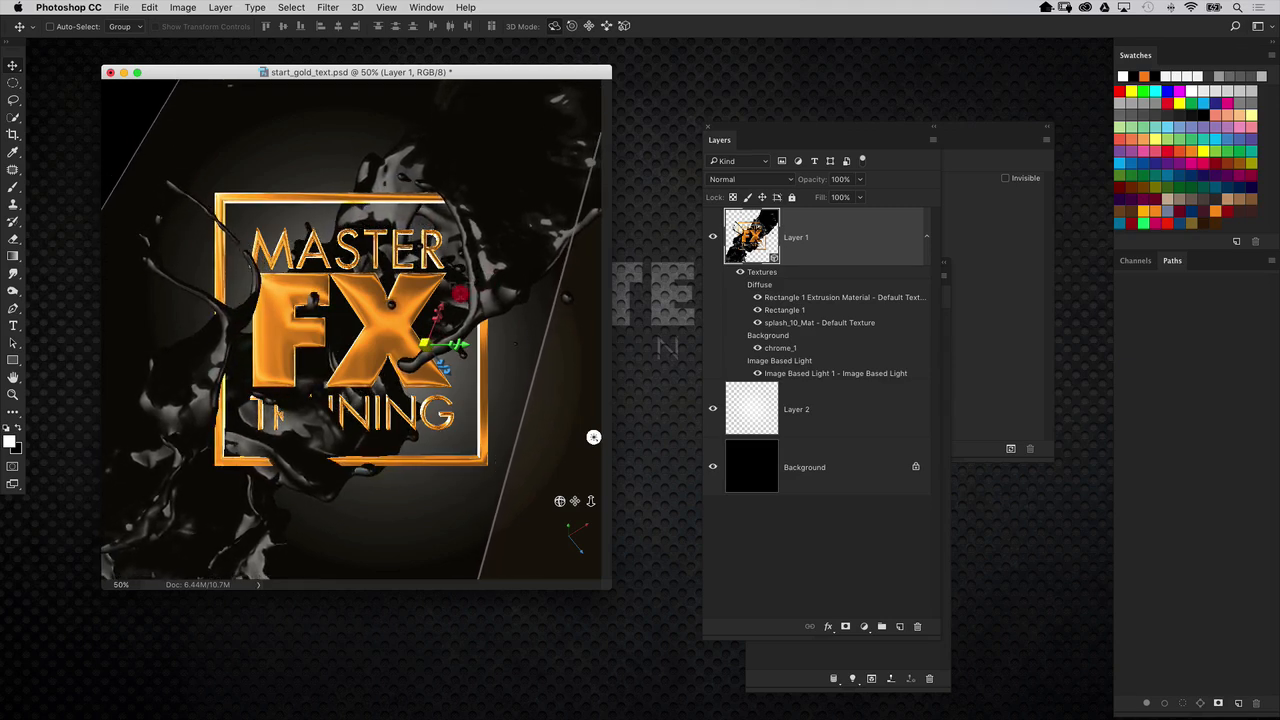
Step: Rotate the splash_10 mesh further to uncover the word TRAINING
click(556, 26)
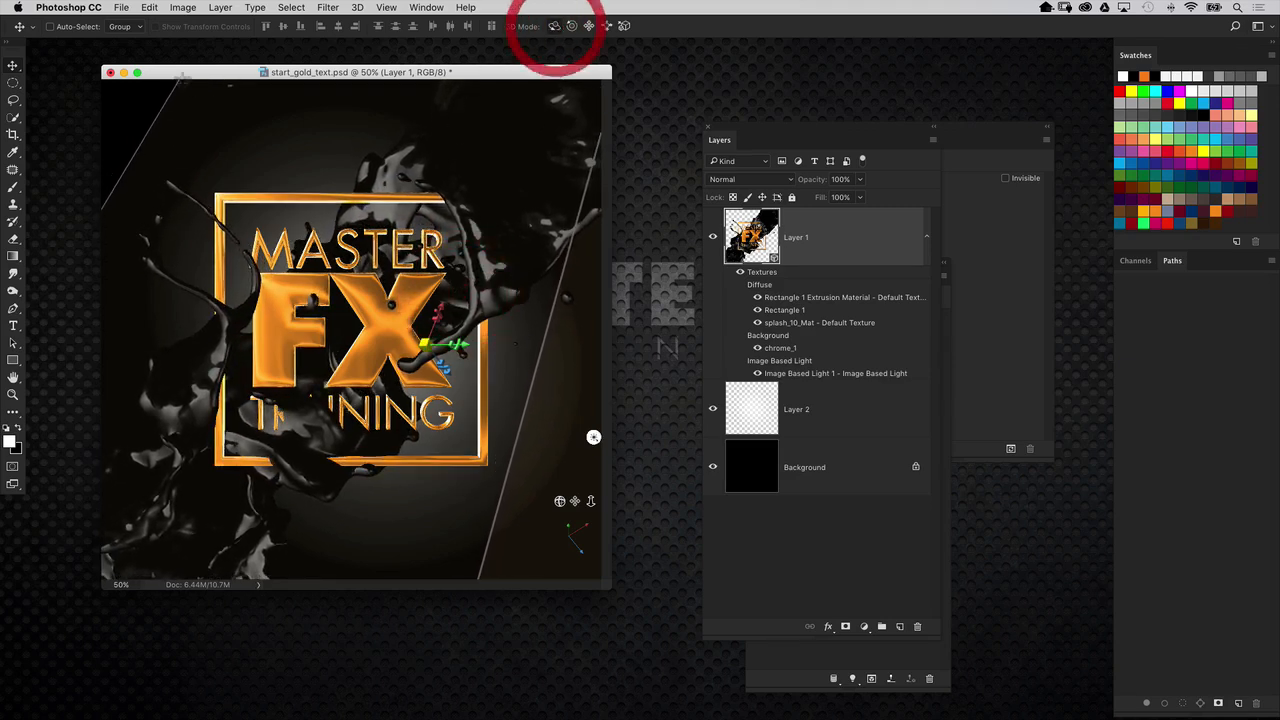
drag(126, 114, 122, 56)
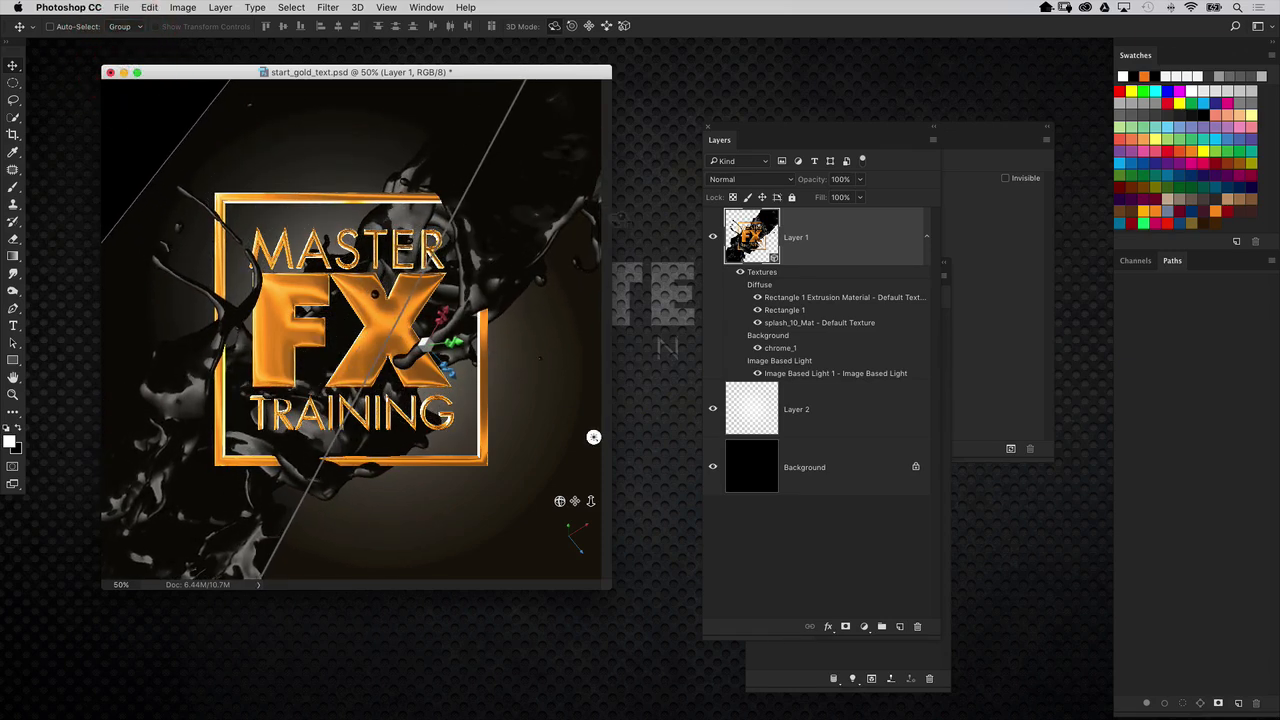
Step: Orbit the Current View camera to see the gold logo and splash from tilted angles
drag(751, 134, 914, 212)
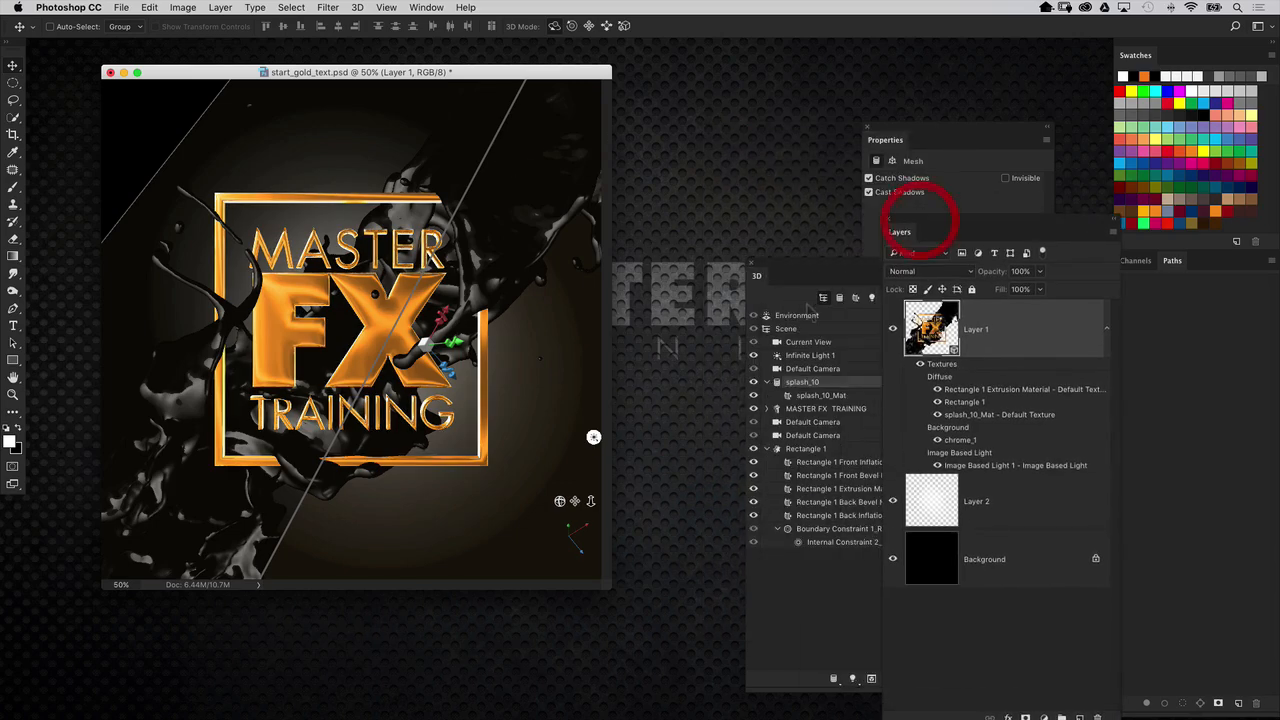
click(806, 342)
drag(566, 309, 260, 337)
drag(111, 421, 381, 90)
Step: Undo the camera orbits and the last rotation of the splash_10 mesh
key(super+z)
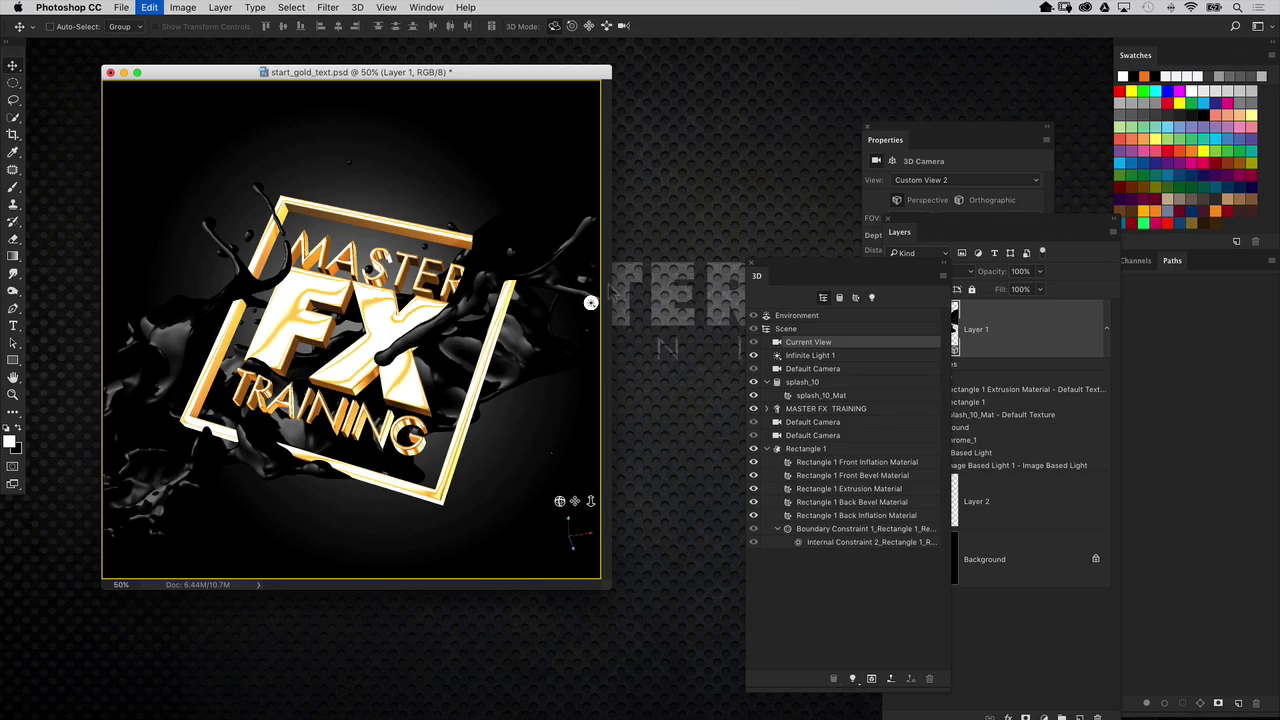
key(super+z)
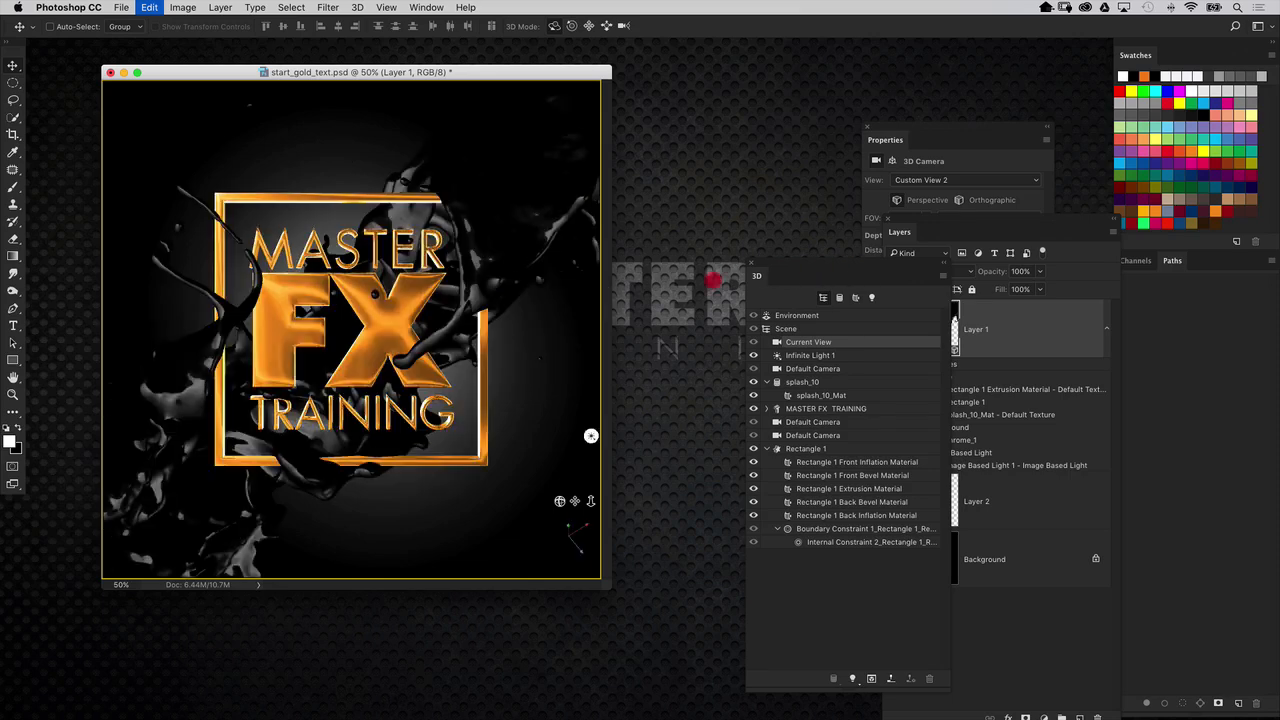
key(super+z)
Step: Rotate and slide the splash_10 mesh so it weaves around the gold frame and leaves MASTER FX TRAINING readable
click(816, 270)
drag(826, 262, 674, 250)
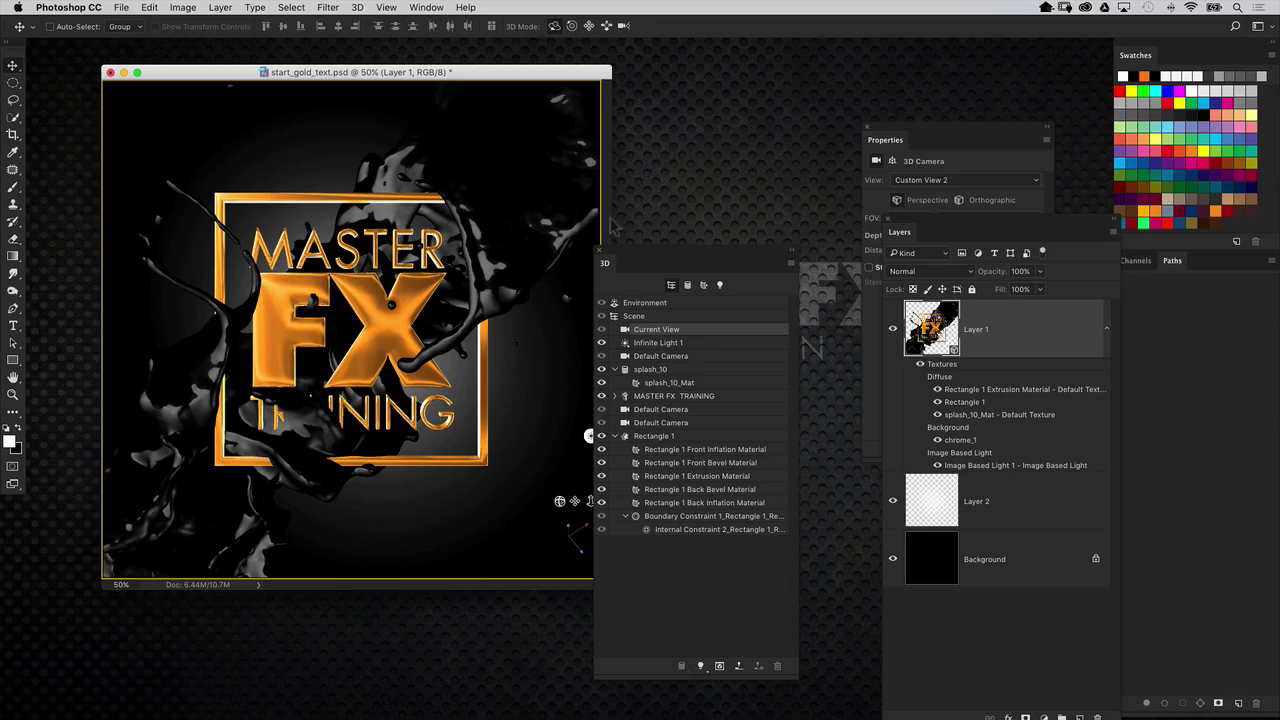
click(520, 164)
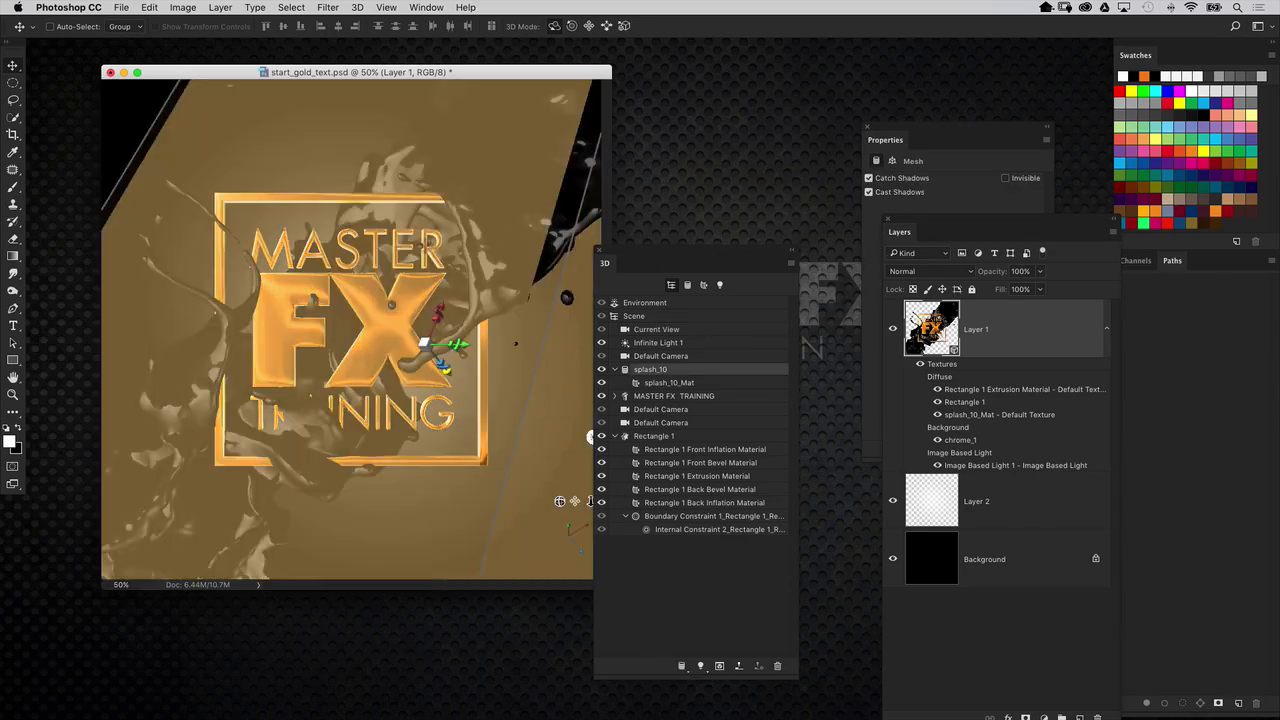
mouse_move(147, 110)
mouse_down()
mouse_move(113, 165)
mouse_move(134, 139)
mouse_move(127, 151)
mouse_up()
click(607, 26)
mouse_move(128, 112)
mouse_down()
mouse_move(145, 153)
mouse_move(128, 118)
mouse_up()
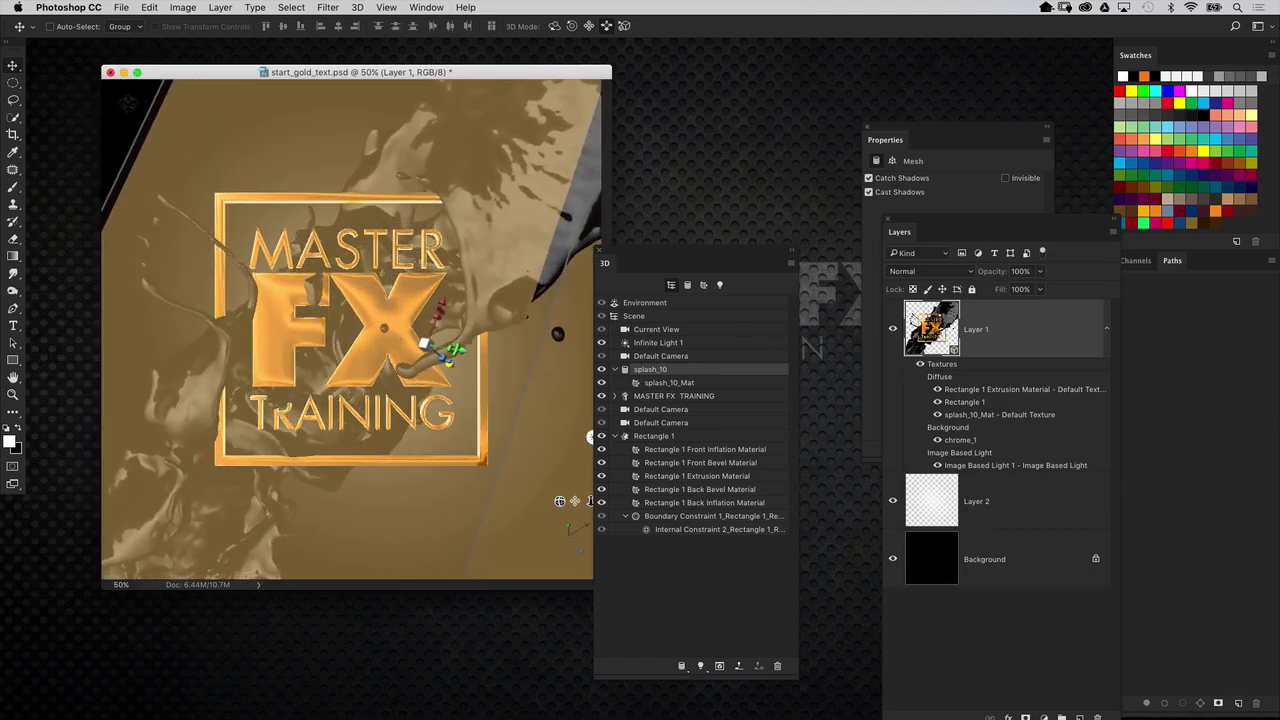
key(super+minus)
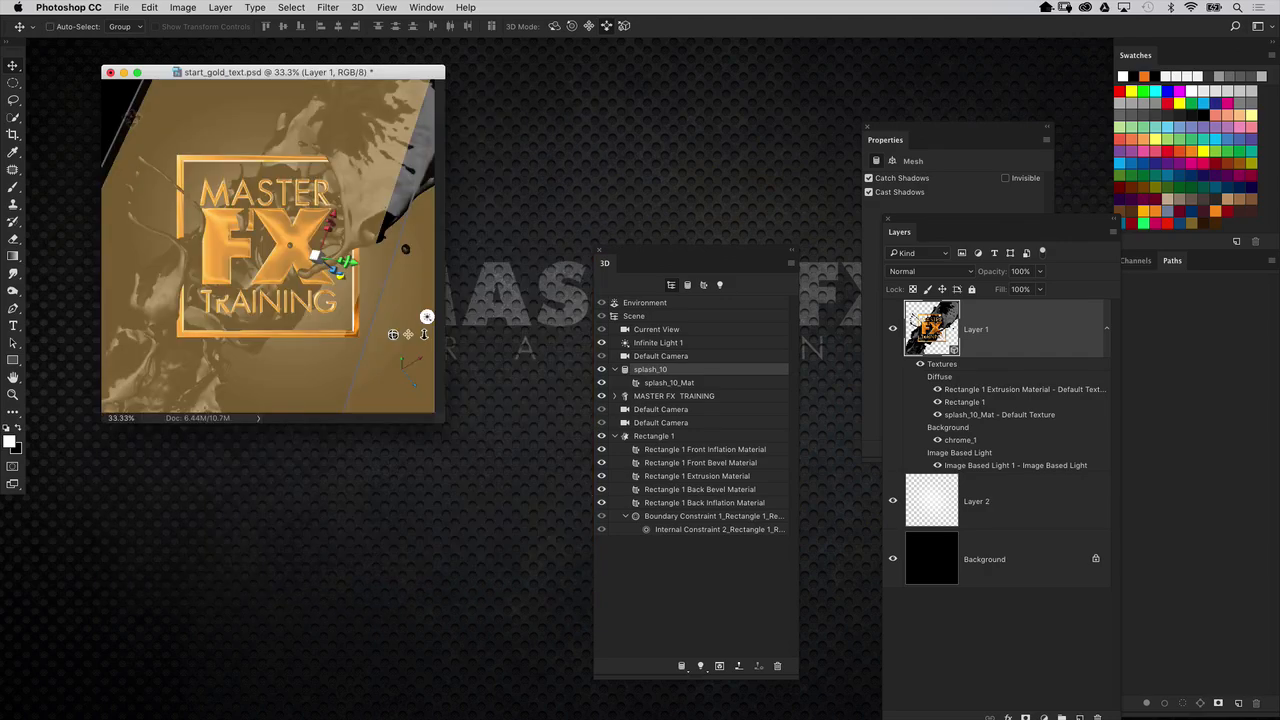
drag(447, 424, 694, 638)
drag(190, 272, 190, 266)
key(super+plus)
Step: Spread out the 3D, Layers and Properties panels, and save the Current View camera as a view named Main View 1
drag(723, 251, 763, 171)
drag(903, 224, 1008, 456)
click(695, 249)
drag(796, 182, 784, 140)
drag(866, 127, 842, 136)
click(900, 189)
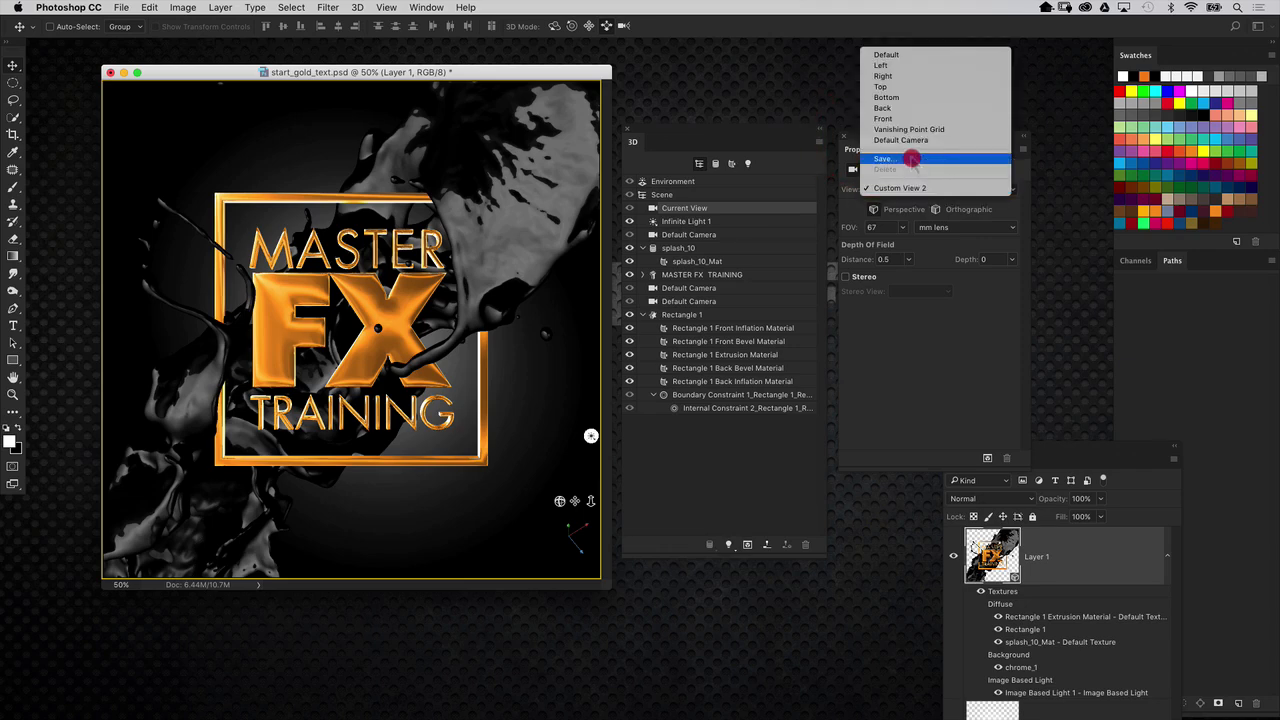
click(906, 158)
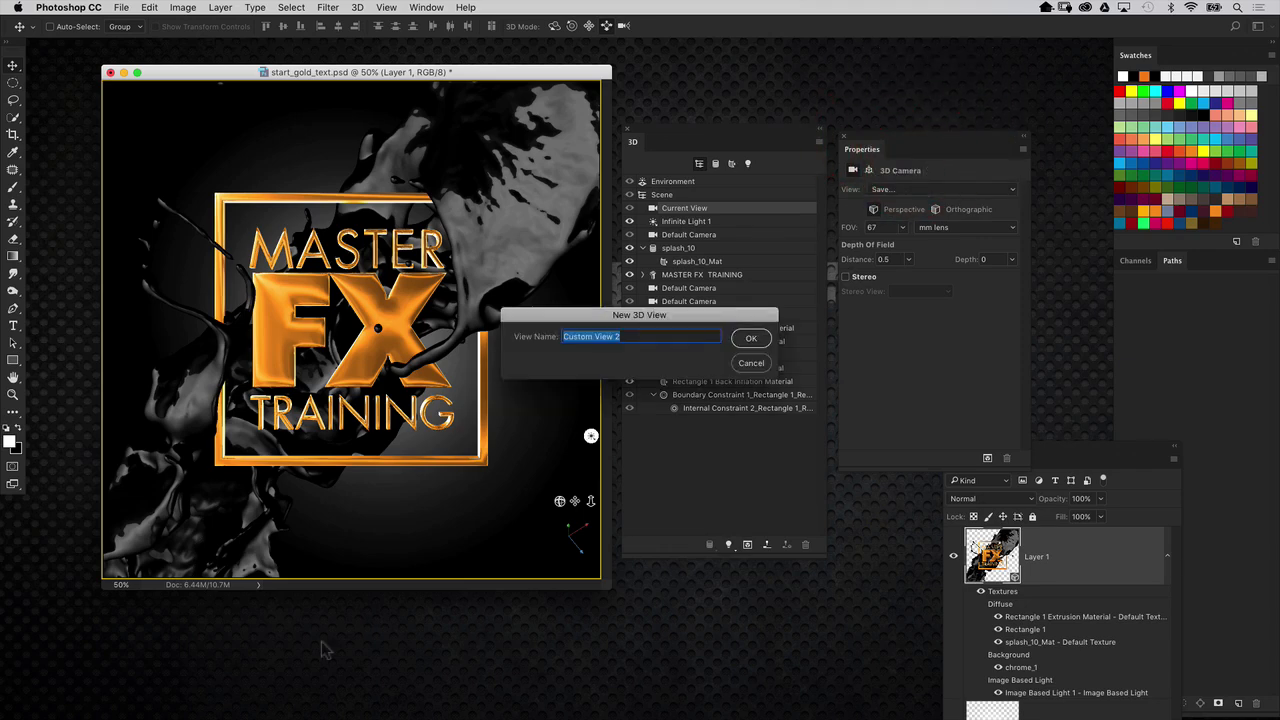
text(Main View 1)
key(Return)
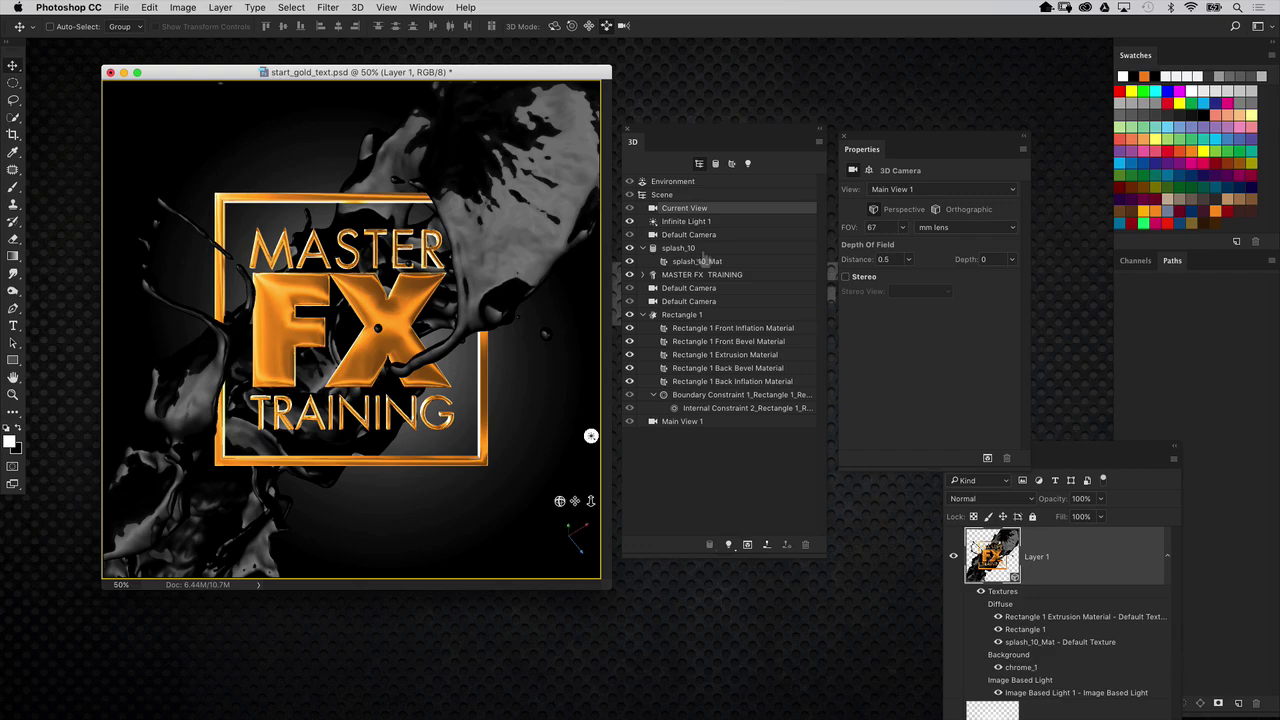
Step: Set the specular color of the MASTER FX TRAINING Front Inflation material to a neutral gray of 44% brightness
click(642, 274)
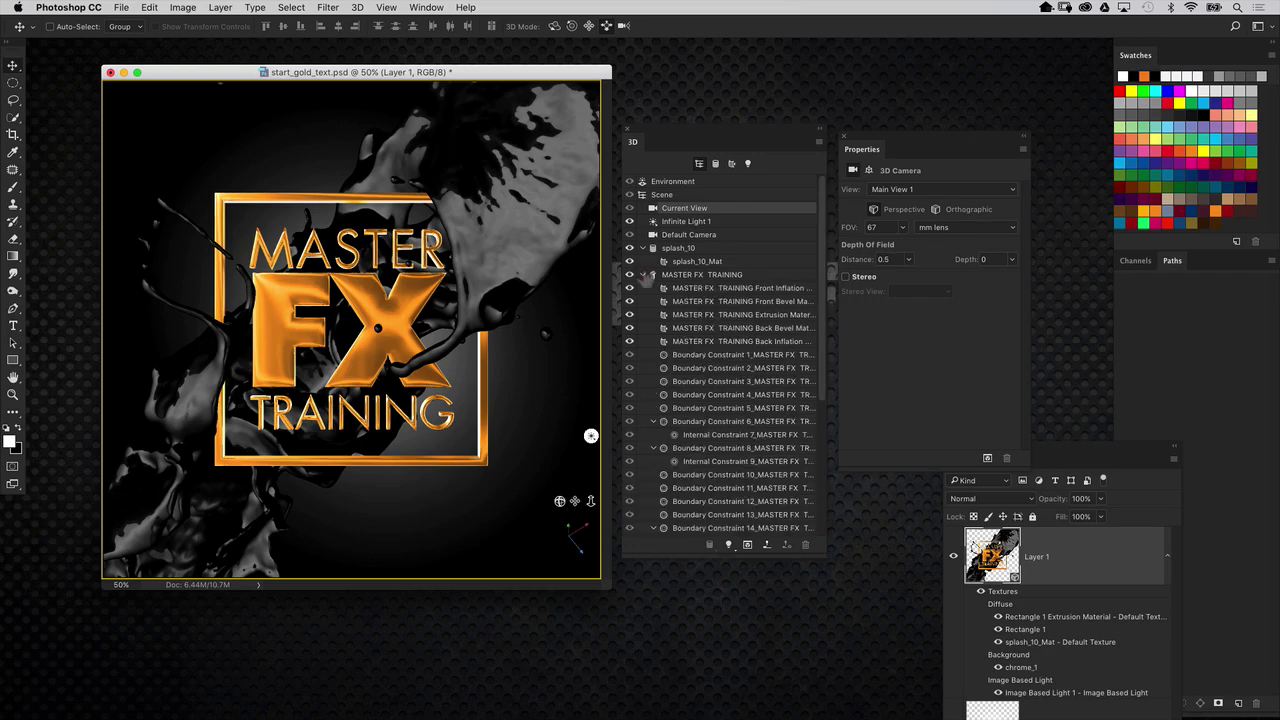
click(692, 288)
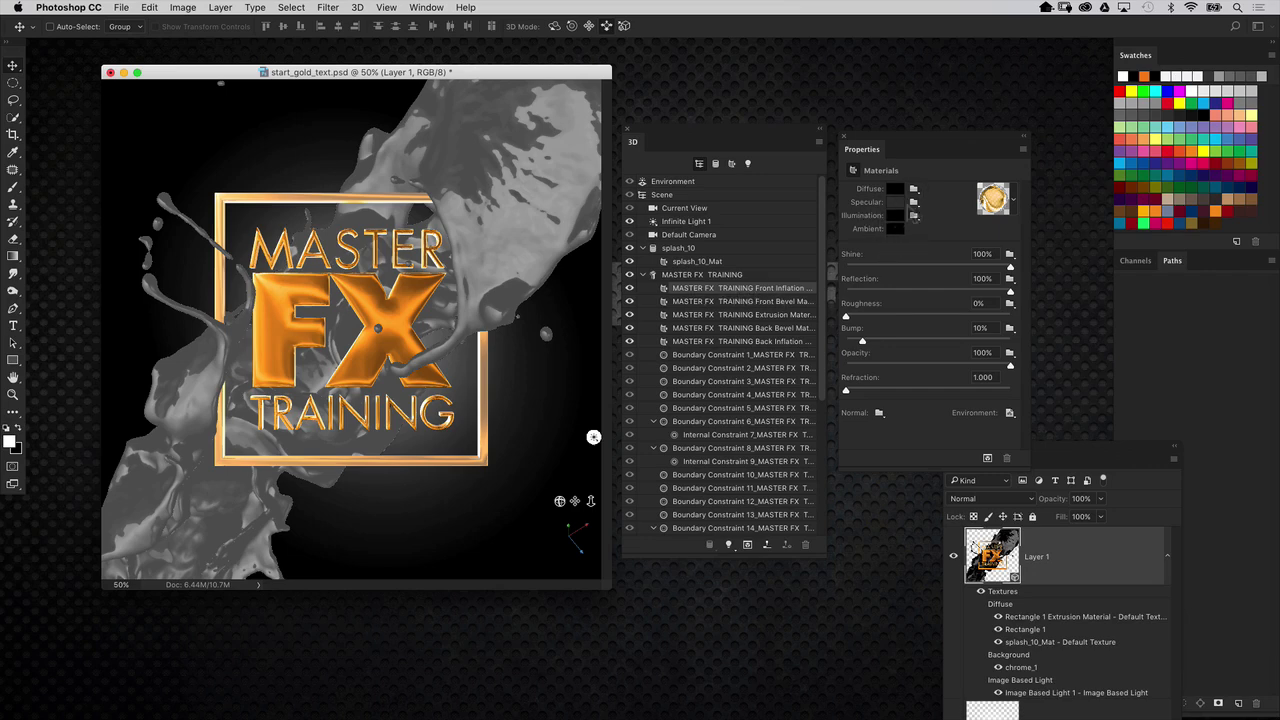
click(895, 201)
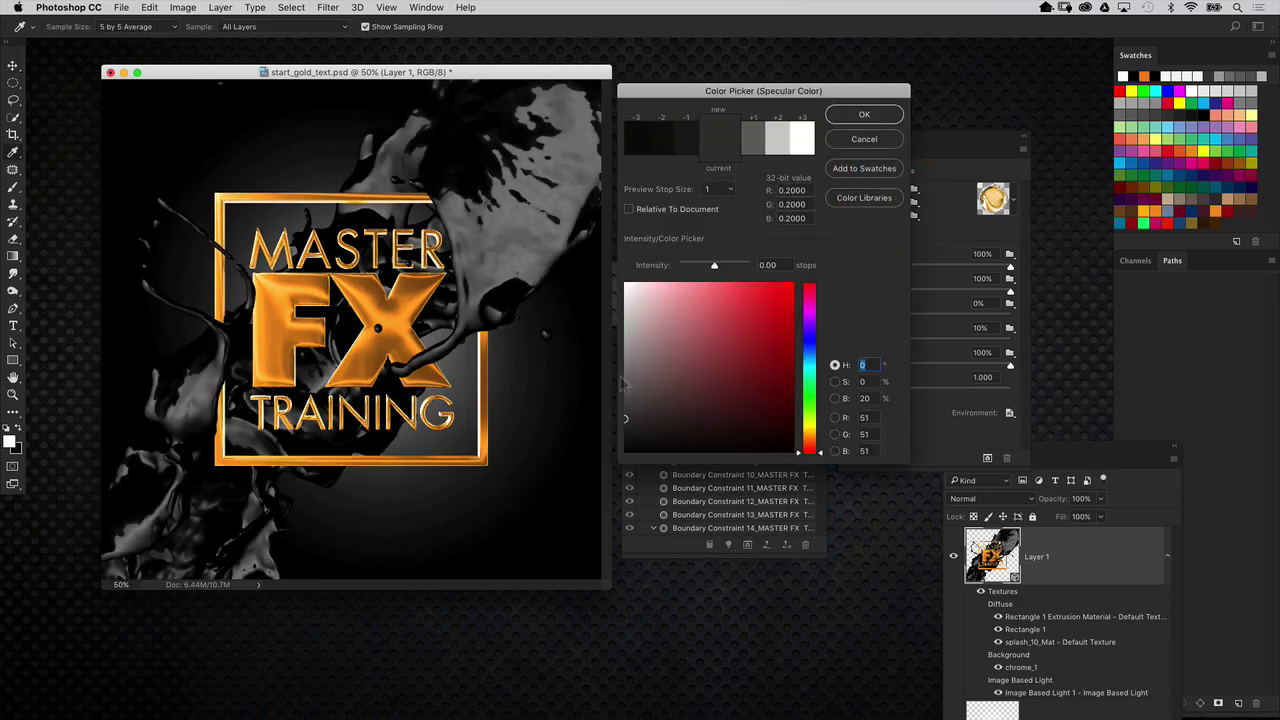
drag(626, 402, 624, 378)
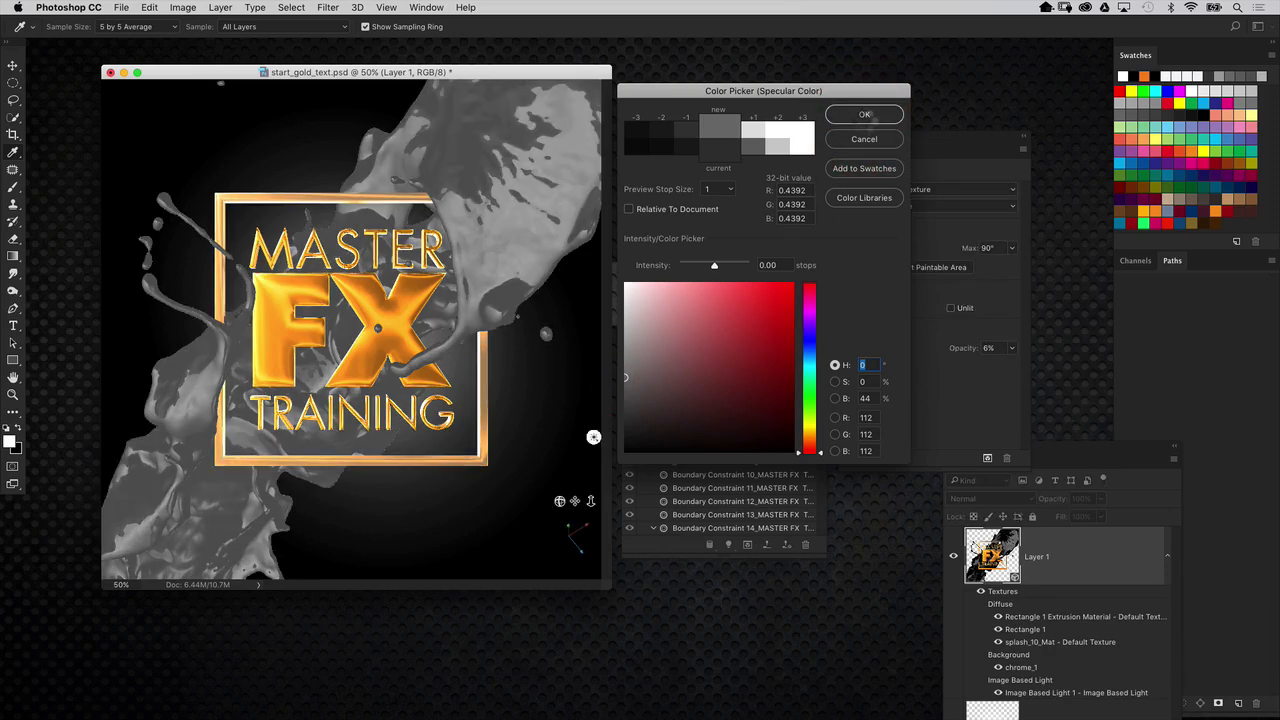
click(864, 114)
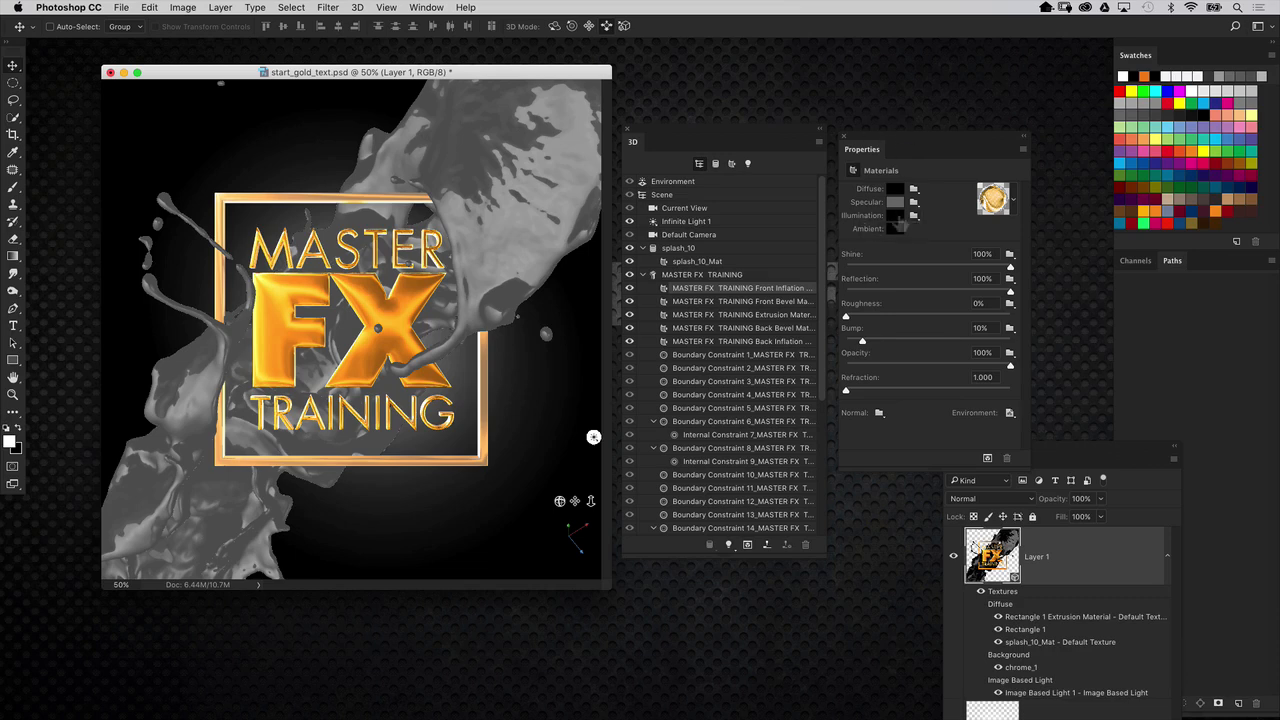
Step: Set the Front Inflation material's illumination color to a dark amber with hue 38, saturation 96 and brightness 20
click(895, 217)
mouse_move(810, 442)
mouse_down()
mouse_move(791, 397)
mouse_move(786, 407)
mouse_move(793, 390)
mouse_up()
click(786, 399)
mouse_move(820, 320)
mouse_down()
mouse_move(809, 286)
mouse_move(788, 418)
mouse_up()
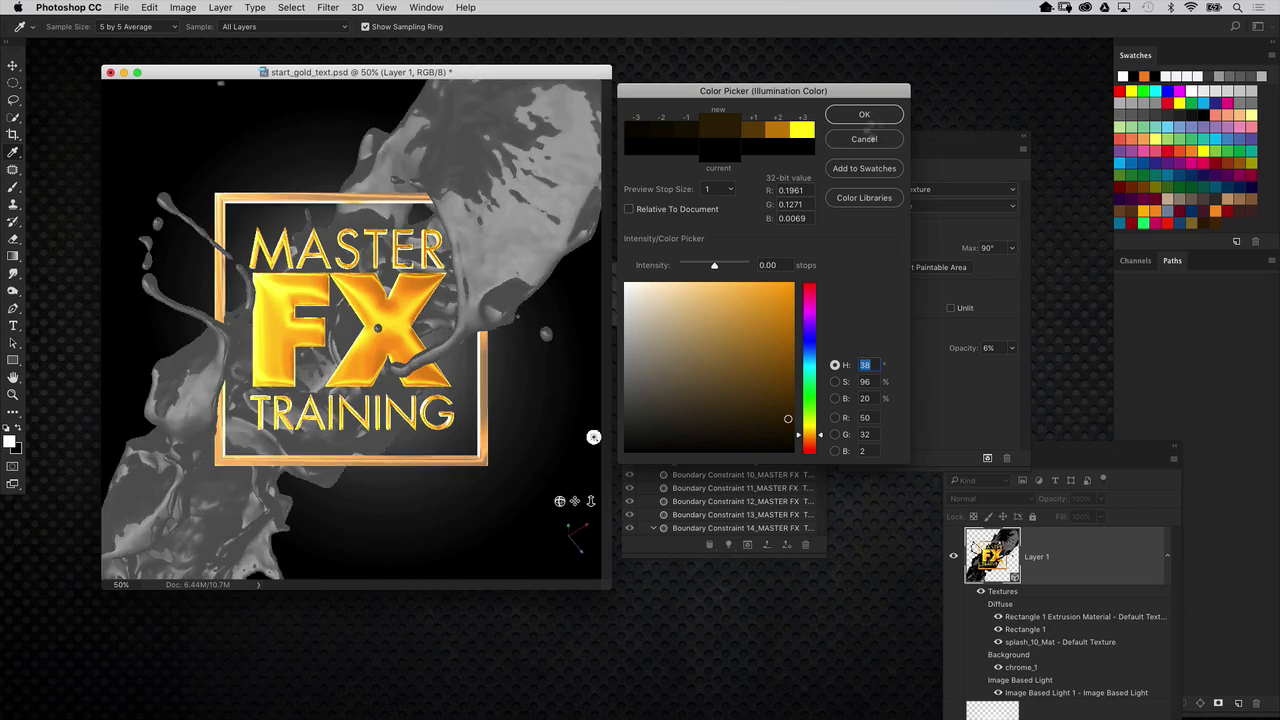
click(865, 120)
Step: Run a brief test render of the scene, and rotate the environment's image-based light to change how it falls on the logo and splash
key(super+alt+shift+r)
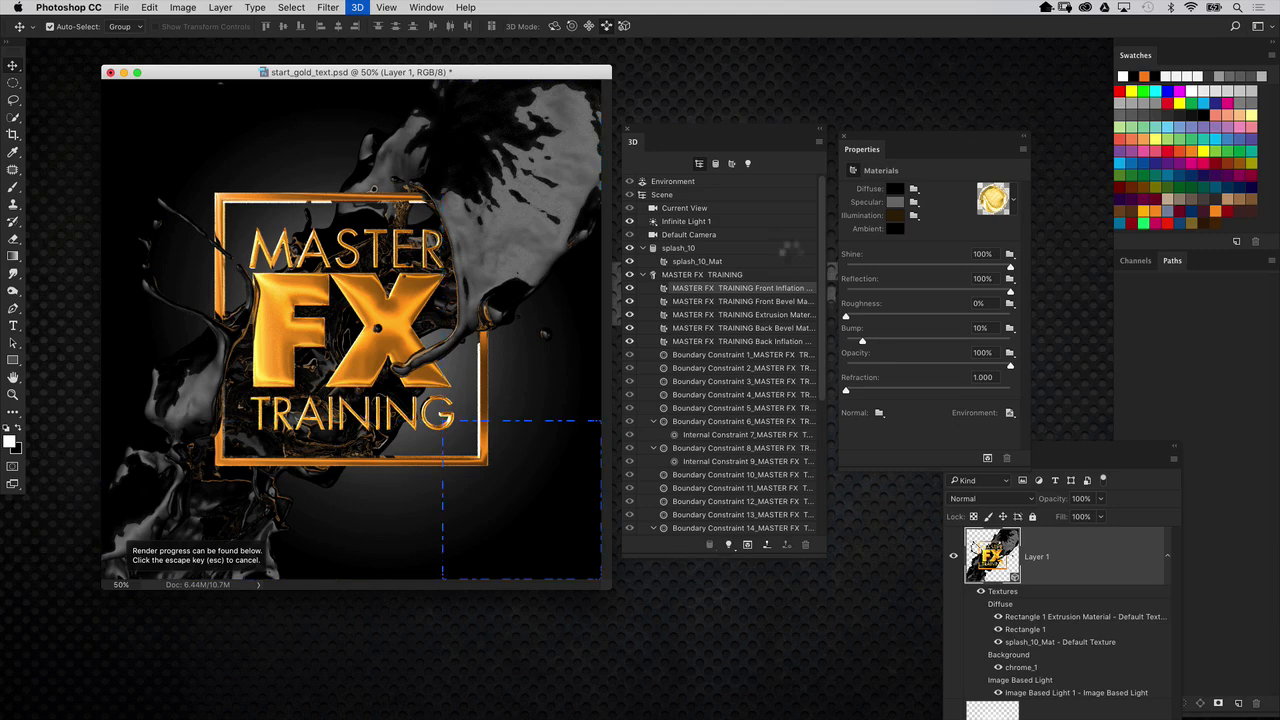
key(Escape)
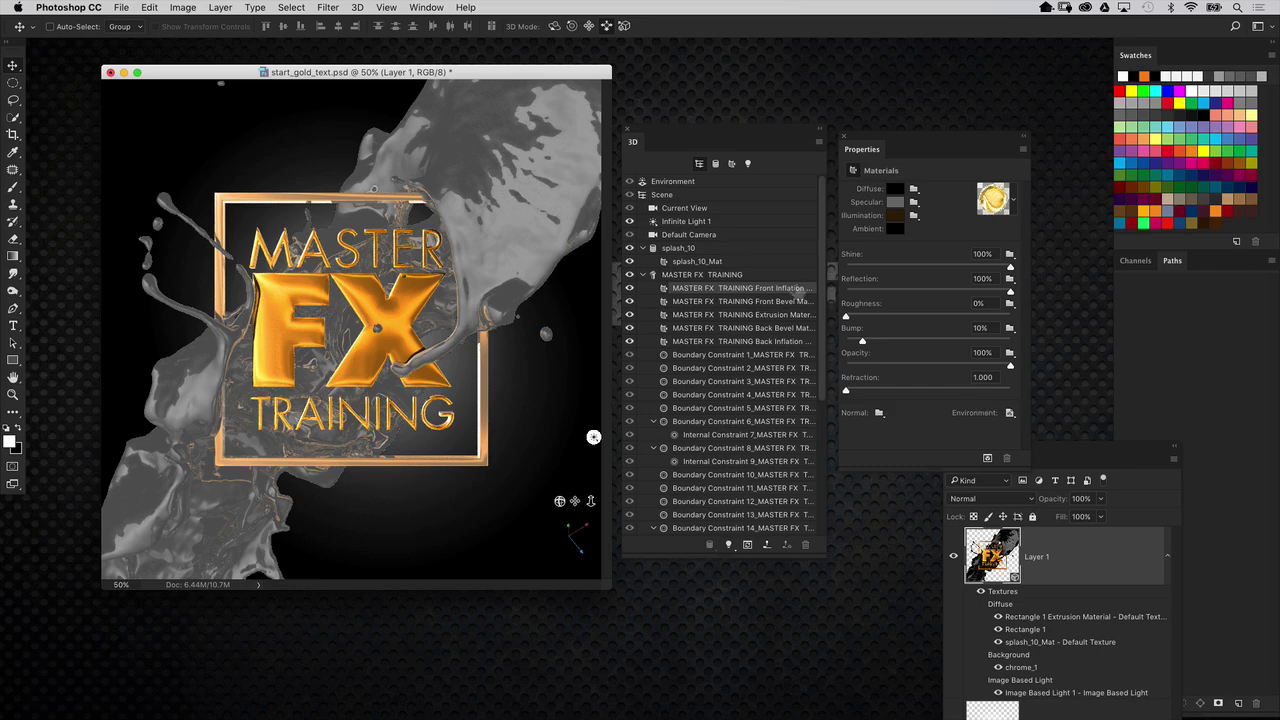
click(721, 183)
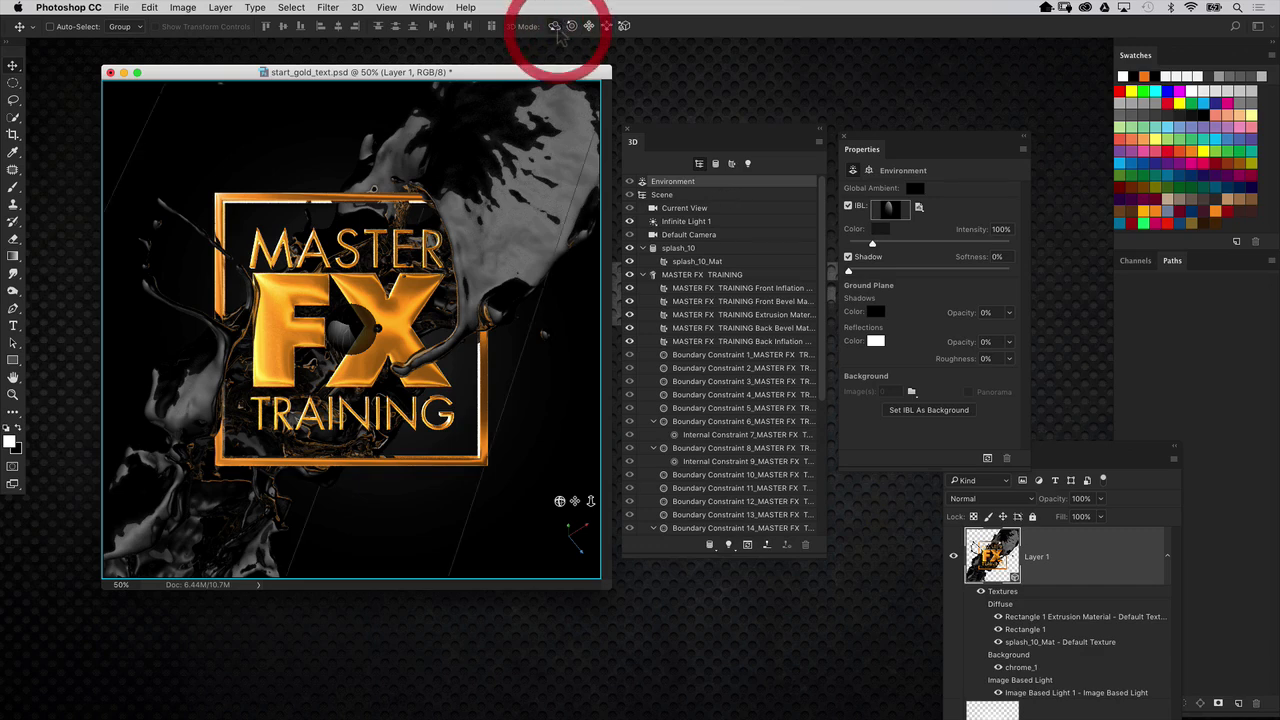
drag(560, 340, 543, 358)
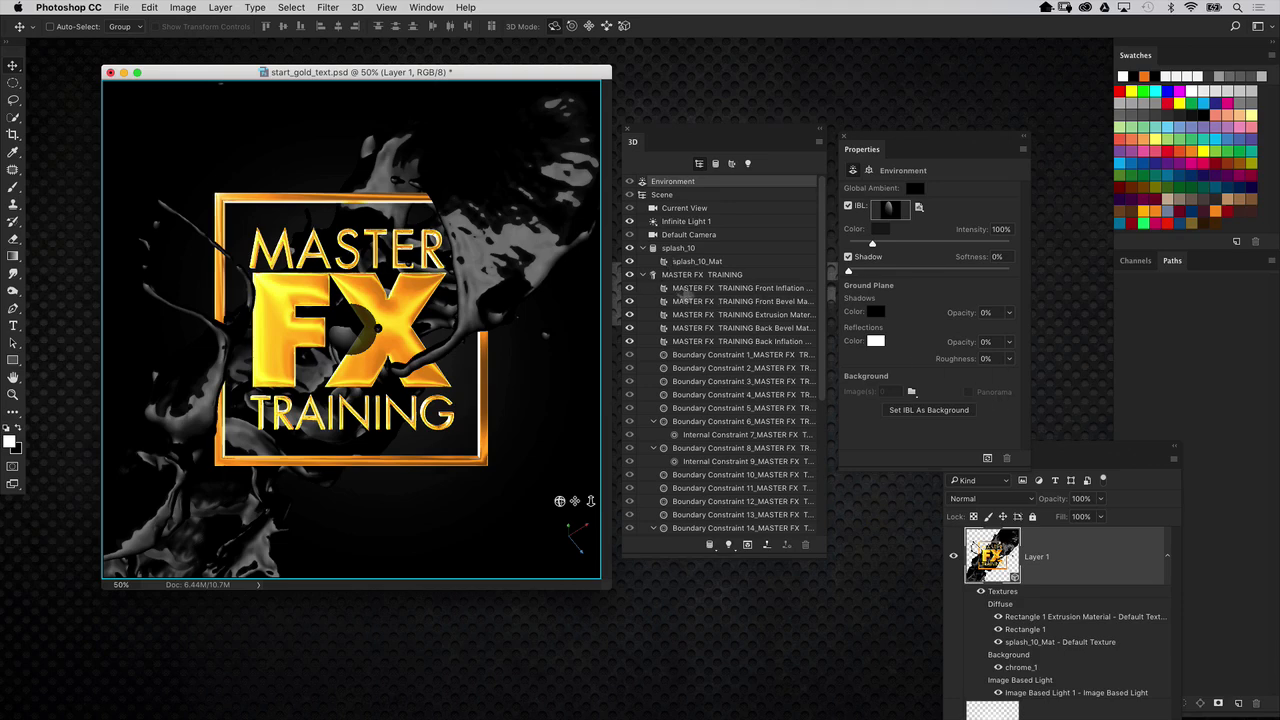
Step: Adjust the chrome_1.jpg environment texture of the Front Inflation material to U scale 99.4%, U offset -2.49% and V offset -0.12%
click(715, 288)
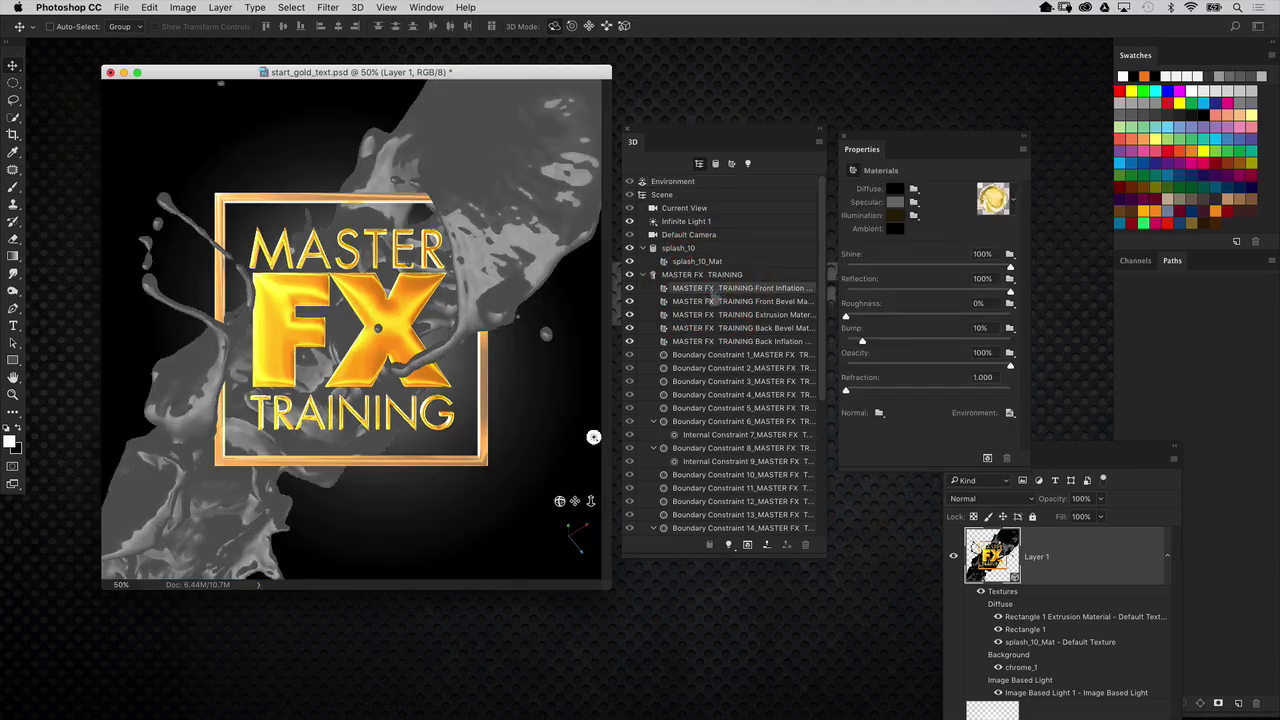
click(1010, 413)
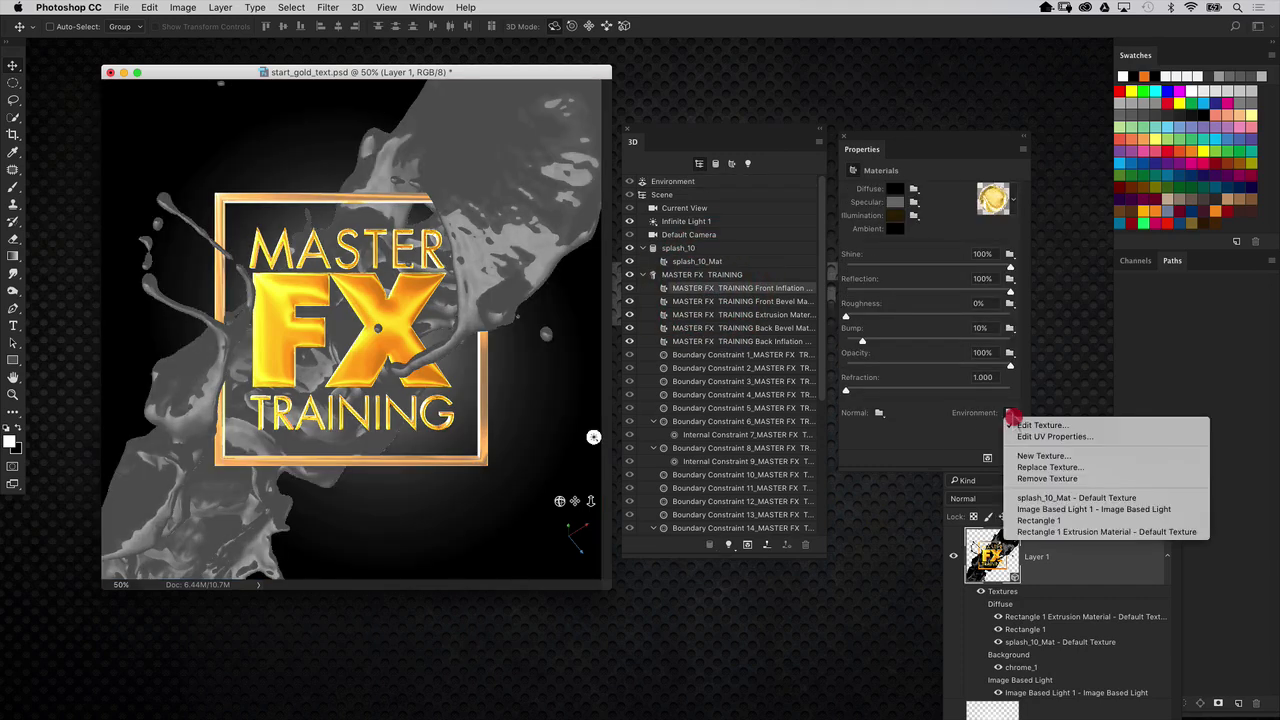
click(1068, 438)
click(1098, 444)
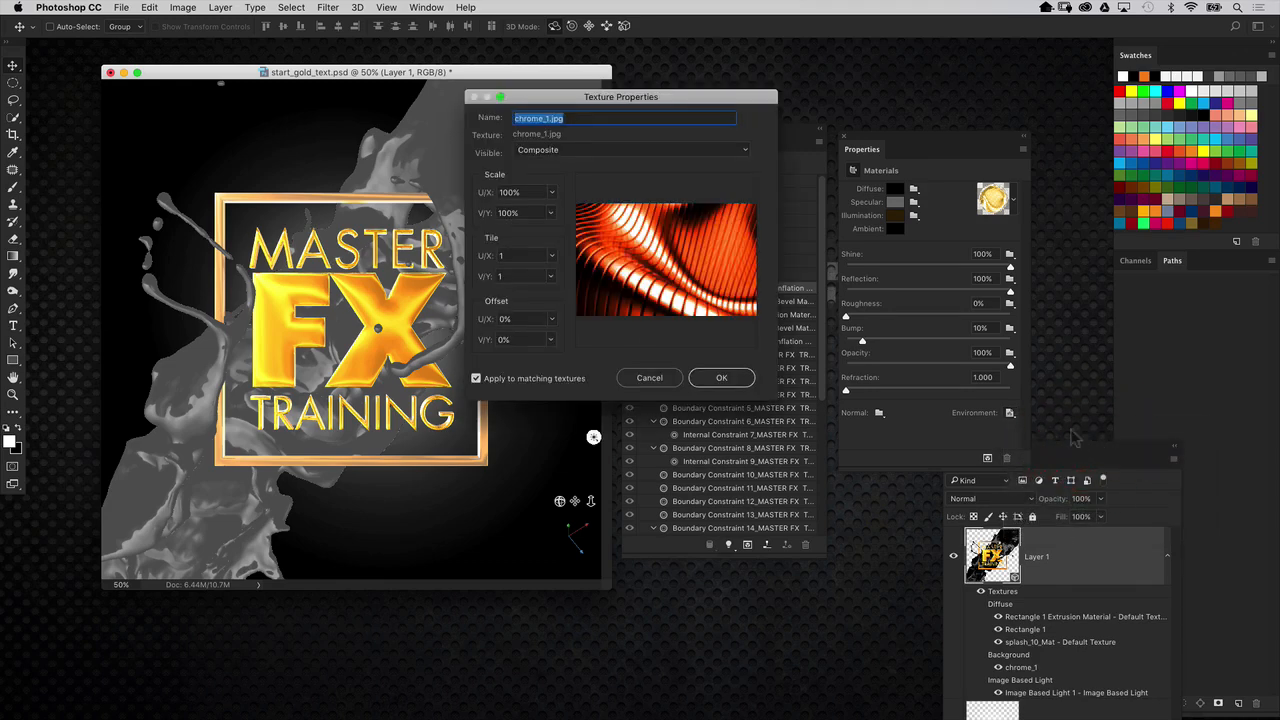
drag(650, 105, 816, 114)
drag(648, 201, 651, 200)
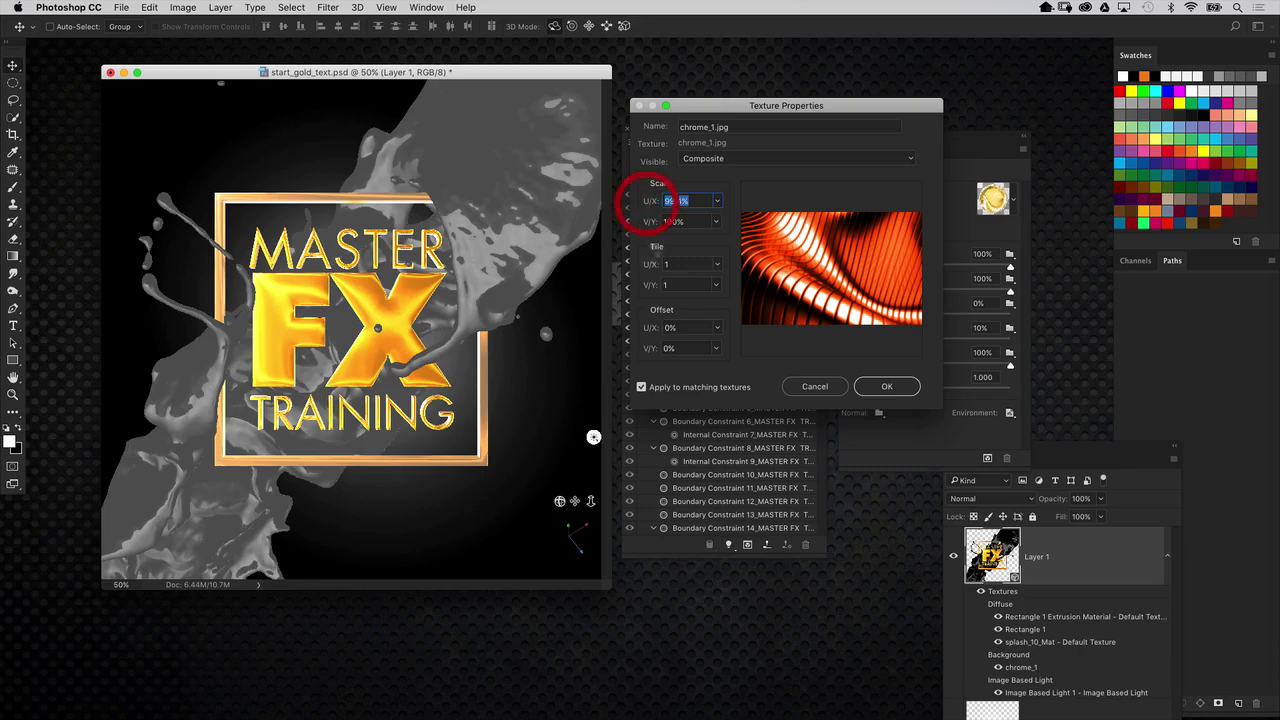
drag(652, 327, 640, 350)
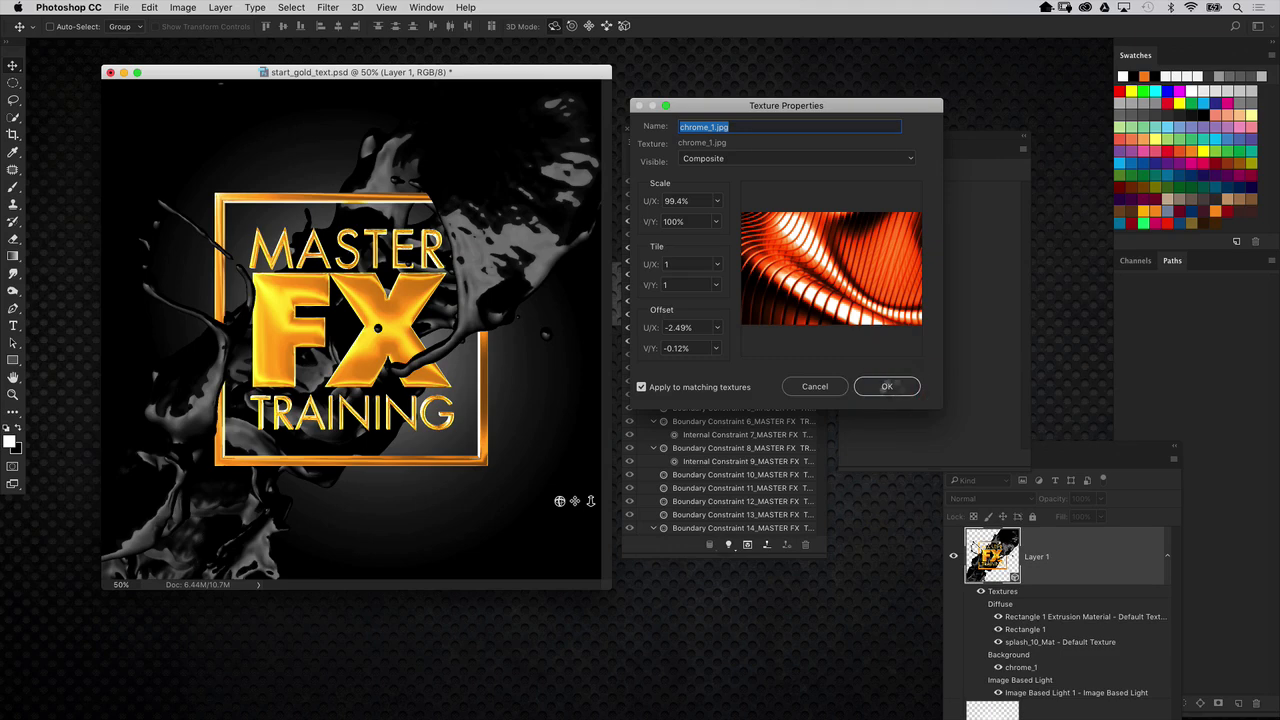
click(886, 386)
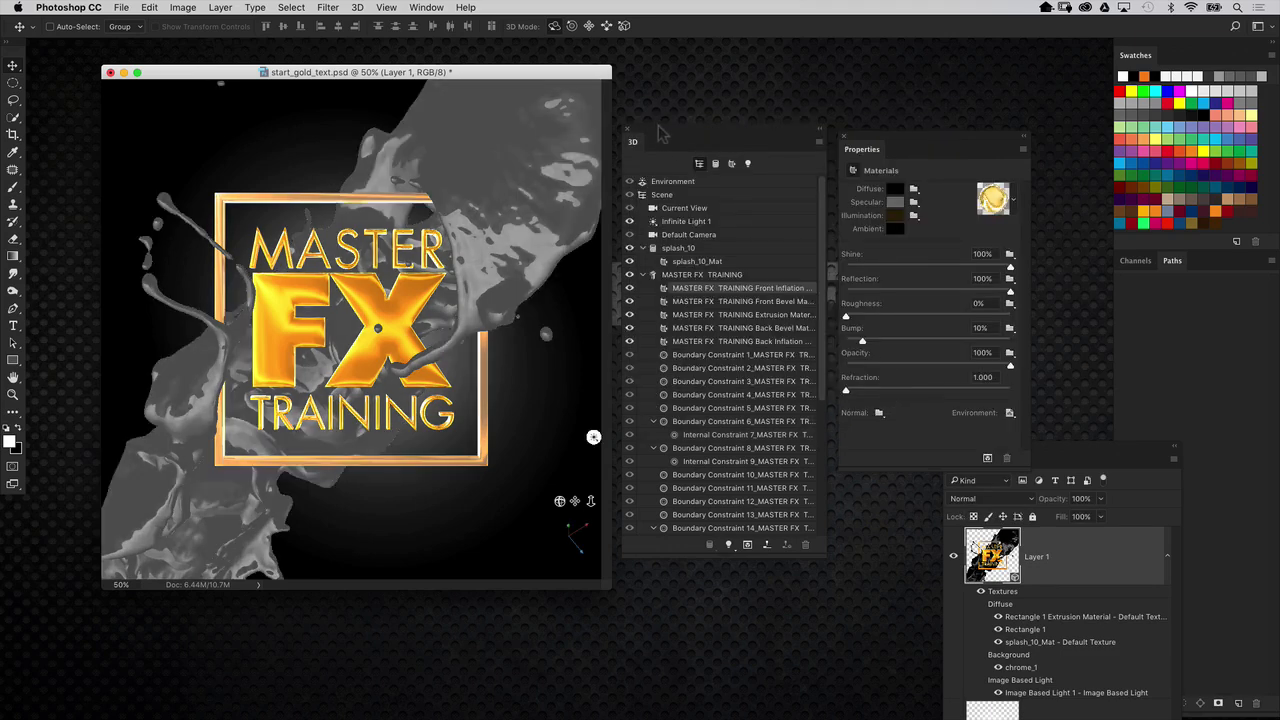
Step: Move the 3D panel away from the artwork and start rendering the 3D layer
drag(658, 130, 724, 142)
key(alt+shift+super+r)
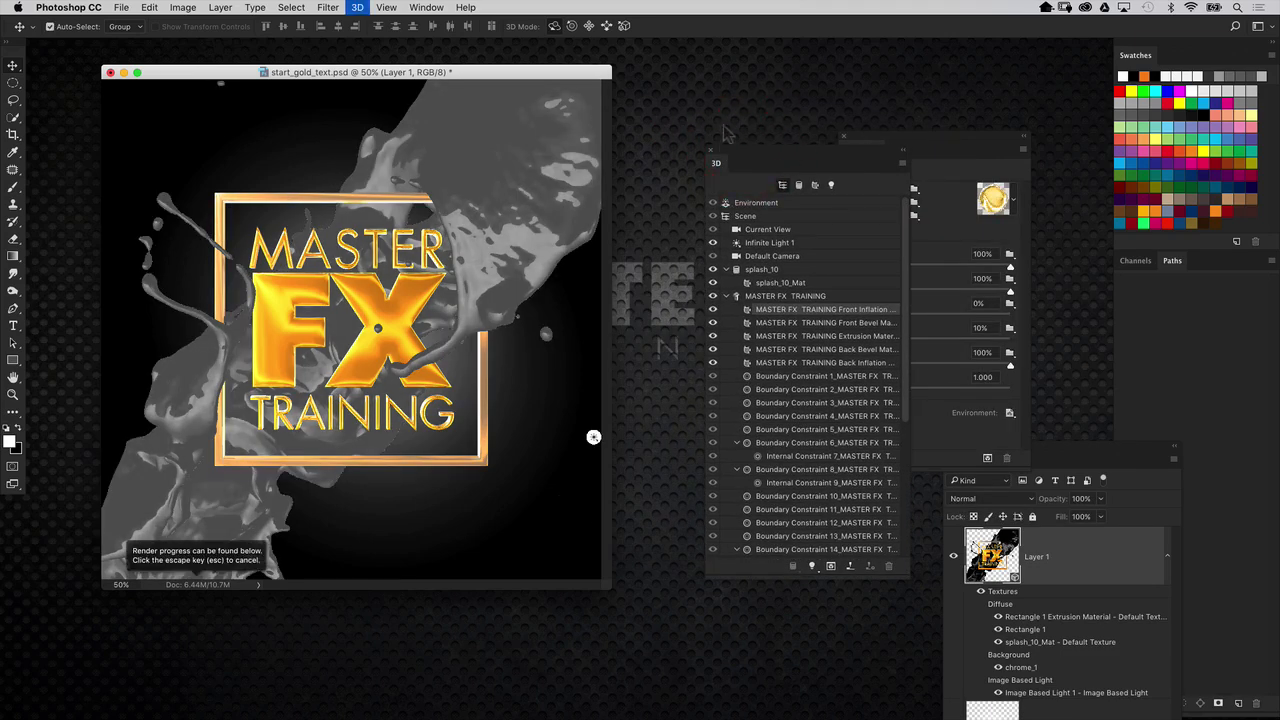